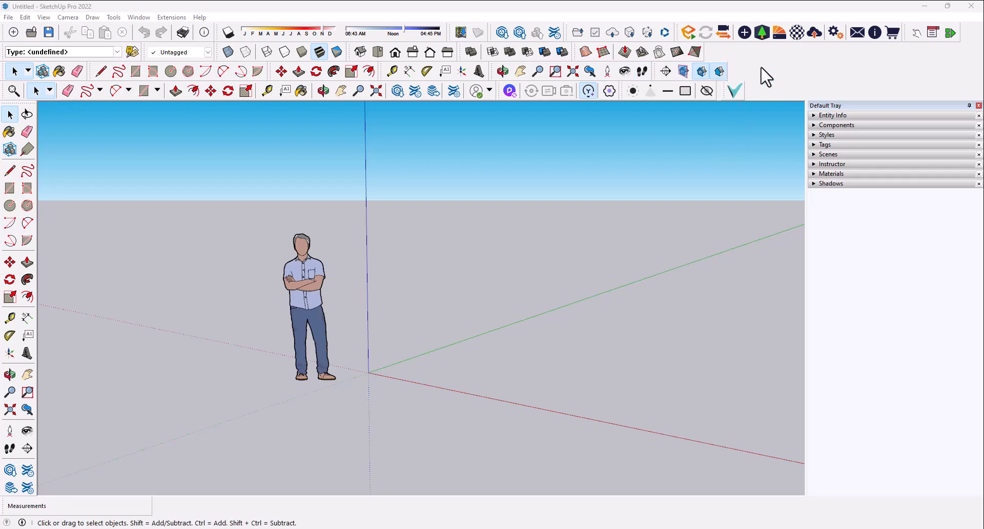
# Examine the list of available toolbars and which of them are enabled.
pyautogui.rightClick(780, 76)
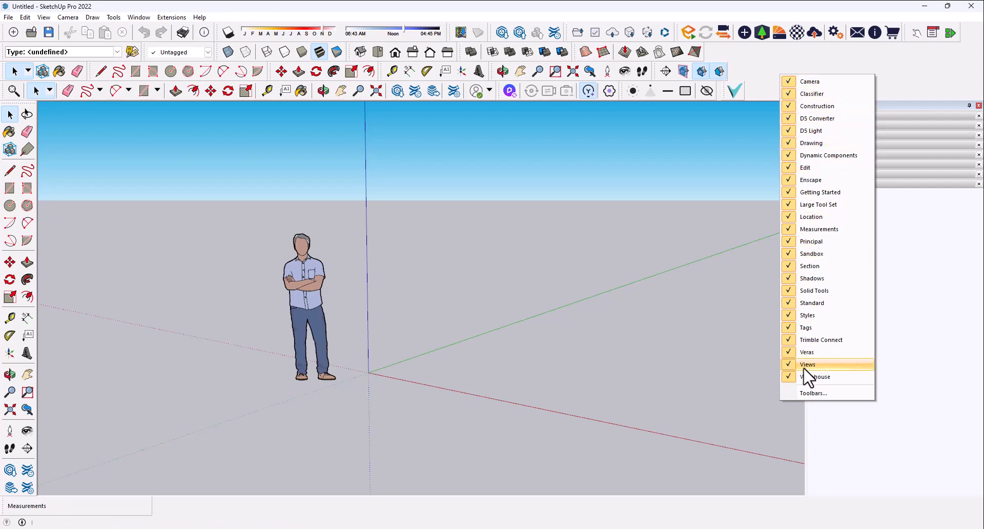
pyautogui.click(736, 216)
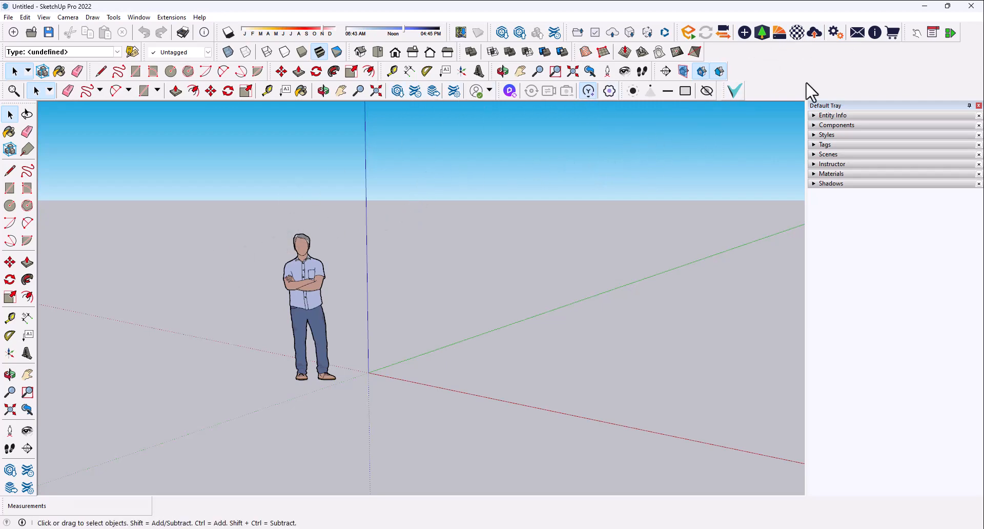
pyautogui.rightClick(773, 76)
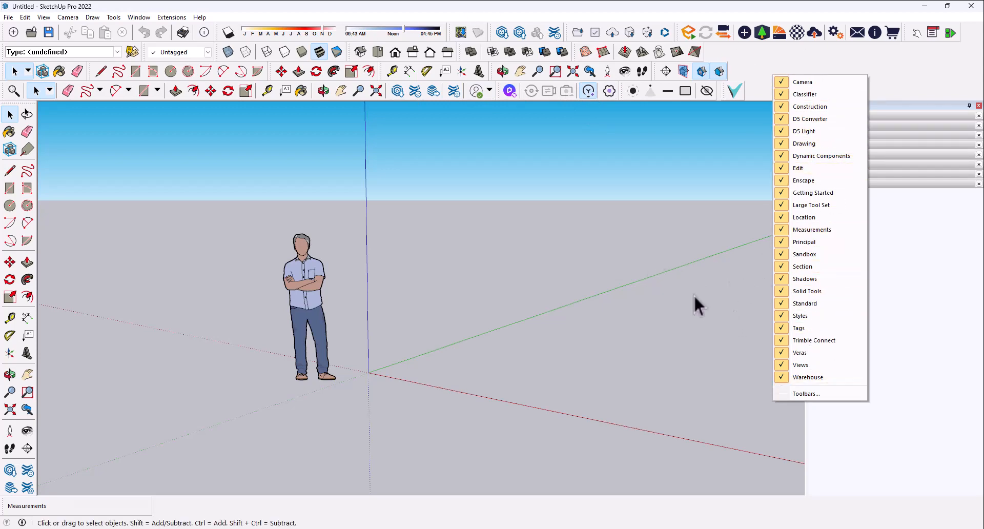
pyautogui.click(653, 191)
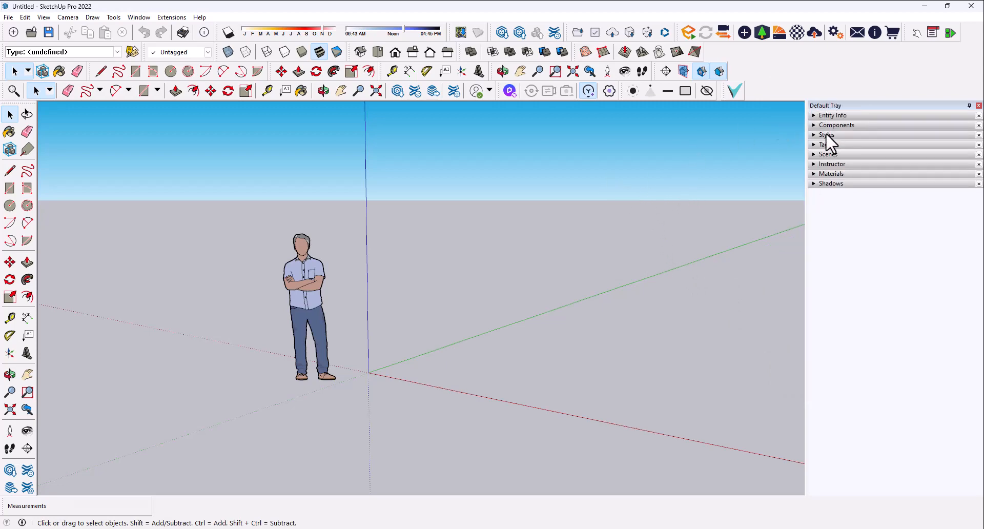
# Look through the contents of the Entity Info, Components and Styles sections of the Default Tray.
pyautogui.click(814, 115)
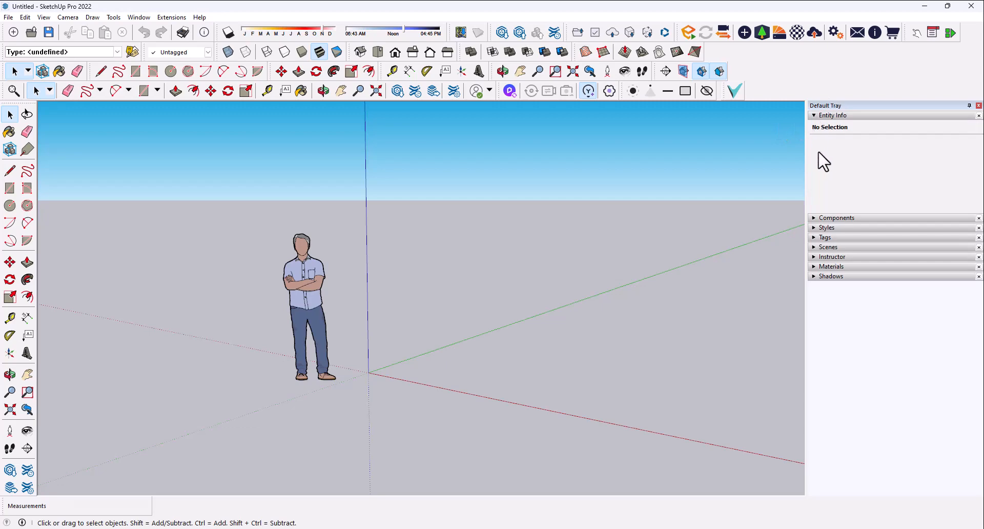
pyautogui.click(814, 115)
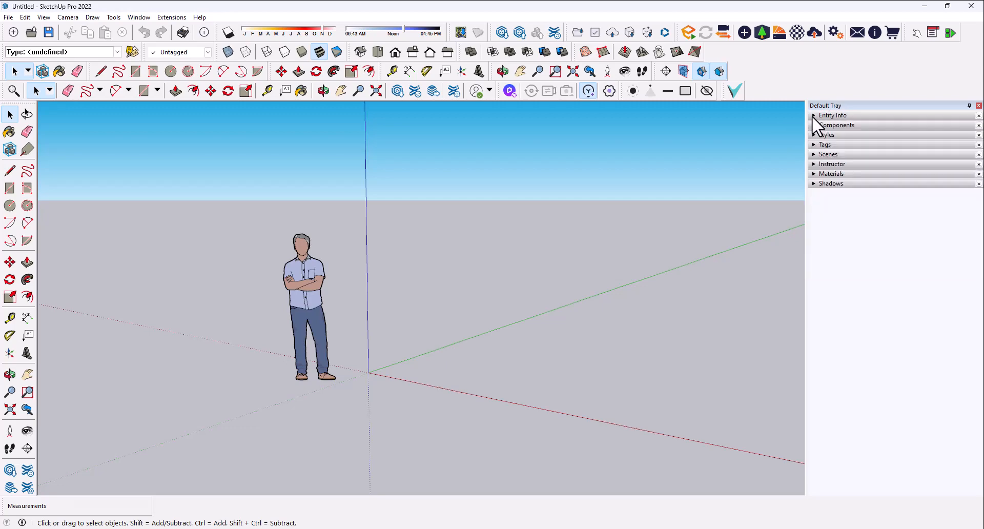
pyautogui.click(813, 125)
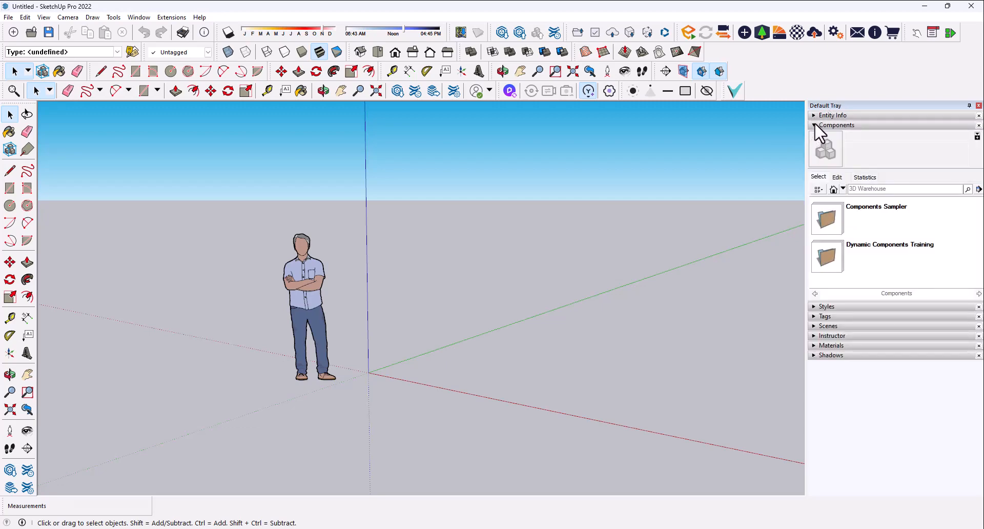
pyautogui.click(814, 125)
pyautogui.click(813, 135)
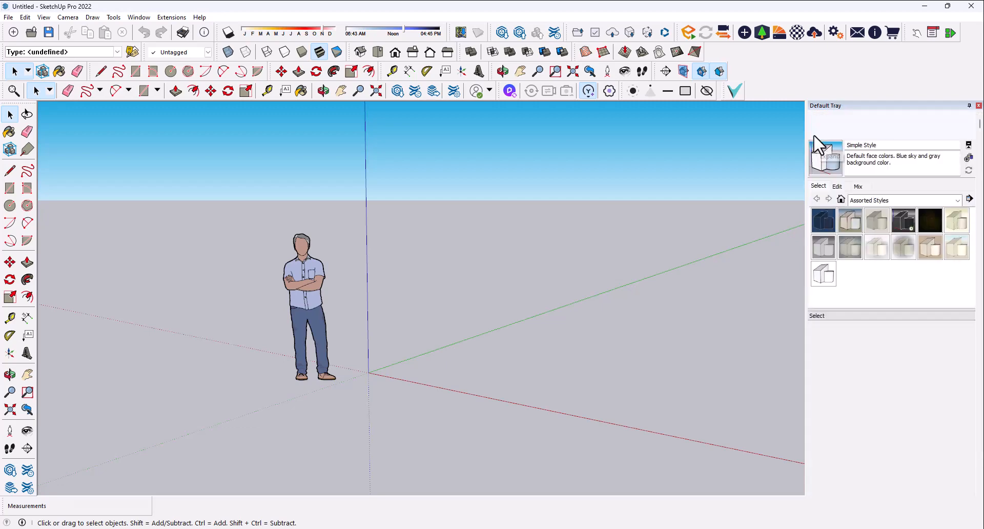
pyautogui.click(815, 134)
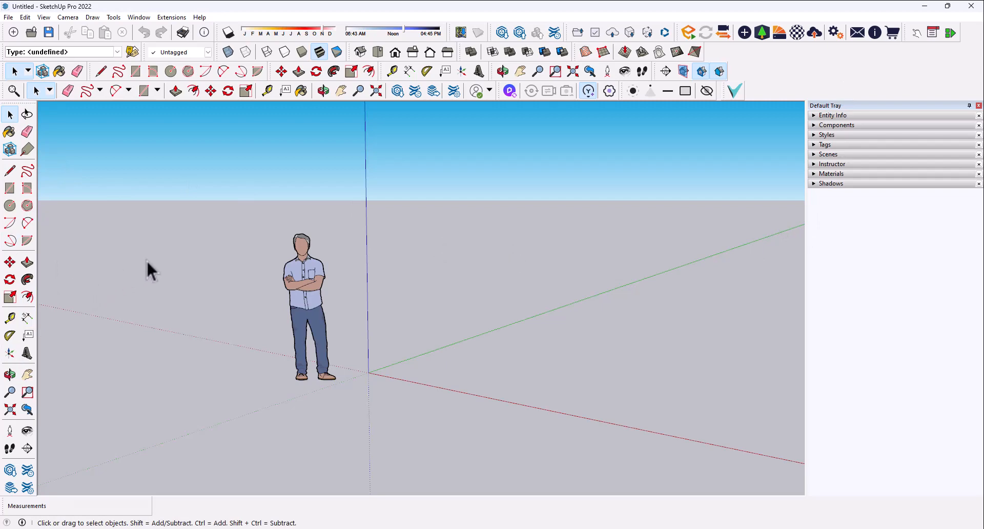
# Draw a closed four-sided face with the Line tool beside the red axis, its edge along the axis about 5' 4" long.
pyautogui.moveTo(147, 266); pyautogui.dragTo(160, 293, button='middle')
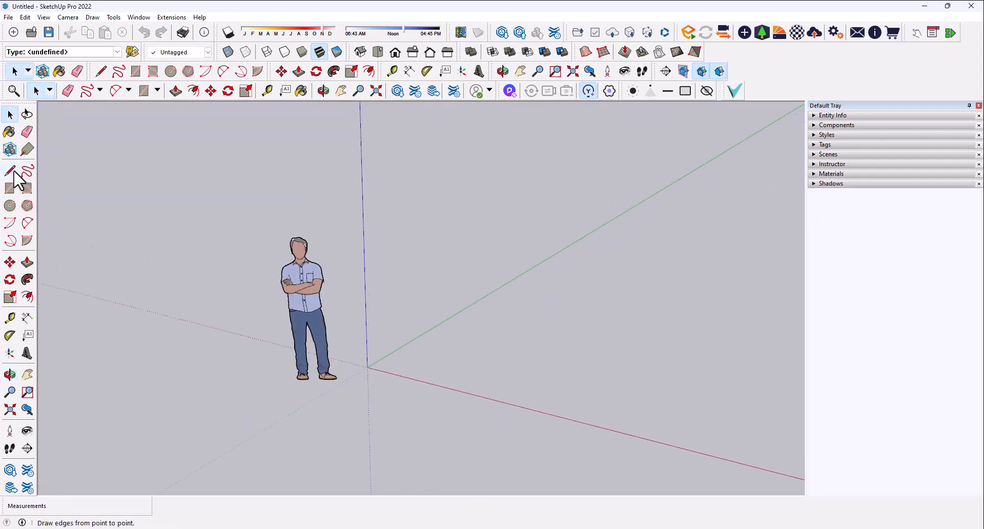
pyautogui.moveTo(229, 290); pyautogui.dragTo(200, 259, button='middle')
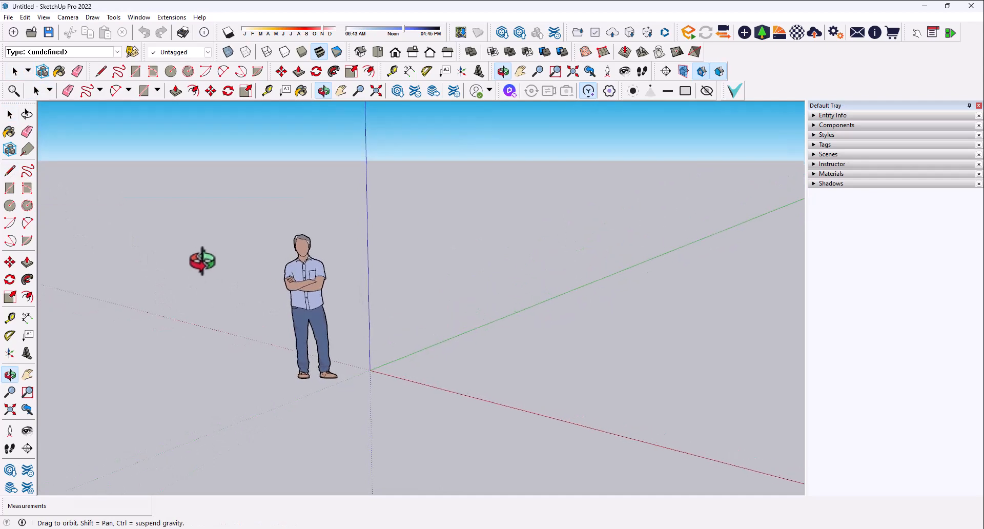
pyautogui.click(10, 171)
pyautogui.moveTo(253, 383)
pyautogui.mouseDown(button='middle')
pyautogui.moveTo(407, 384)
pyautogui.moveTo(436, 403)
pyautogui.mouseUp(button='middle')
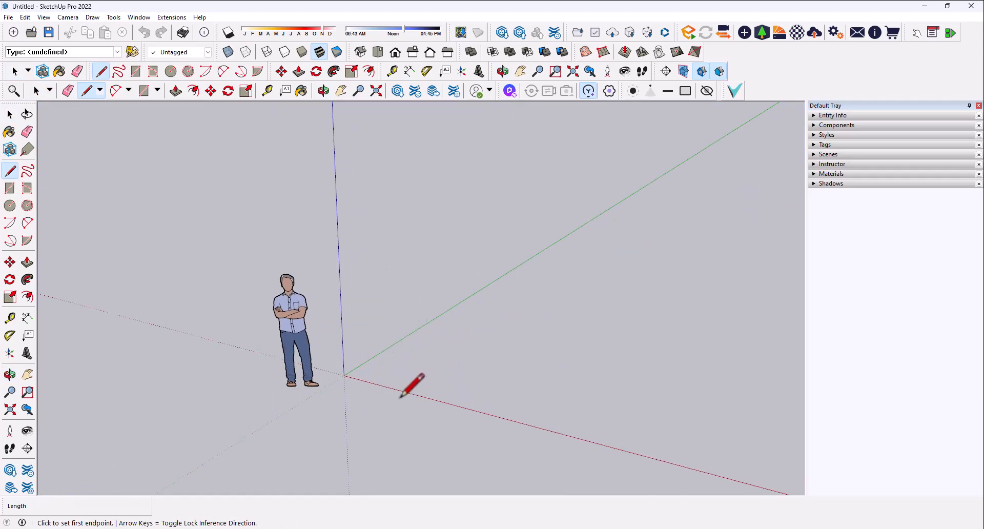
pyautogui.click(454, 390)
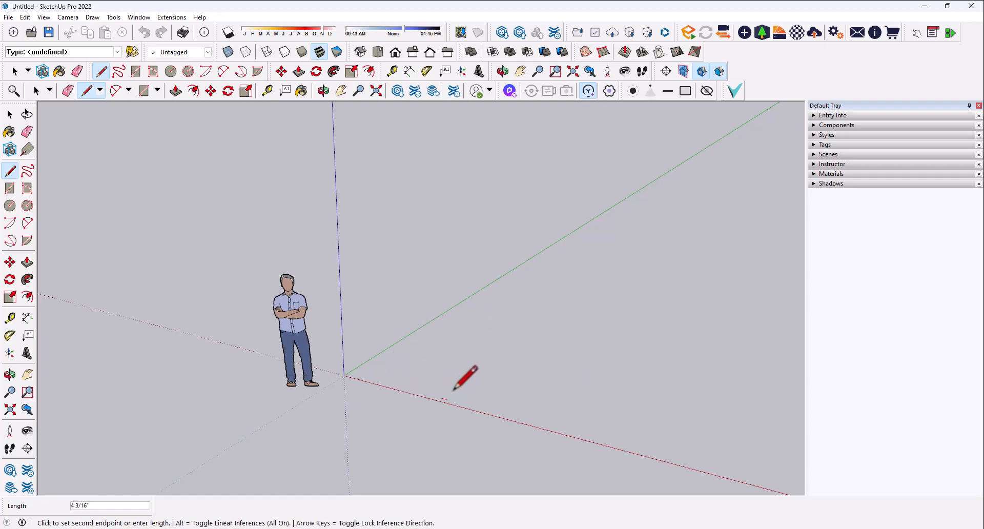
pyautogui.click(525, 325)
pyautogui.click(611, 341)
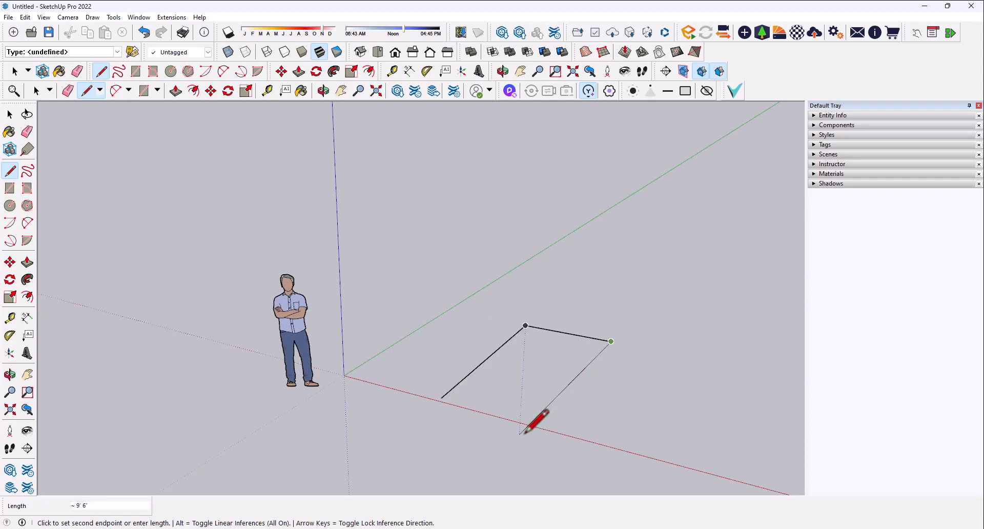
pyautogui.click(548, 426)
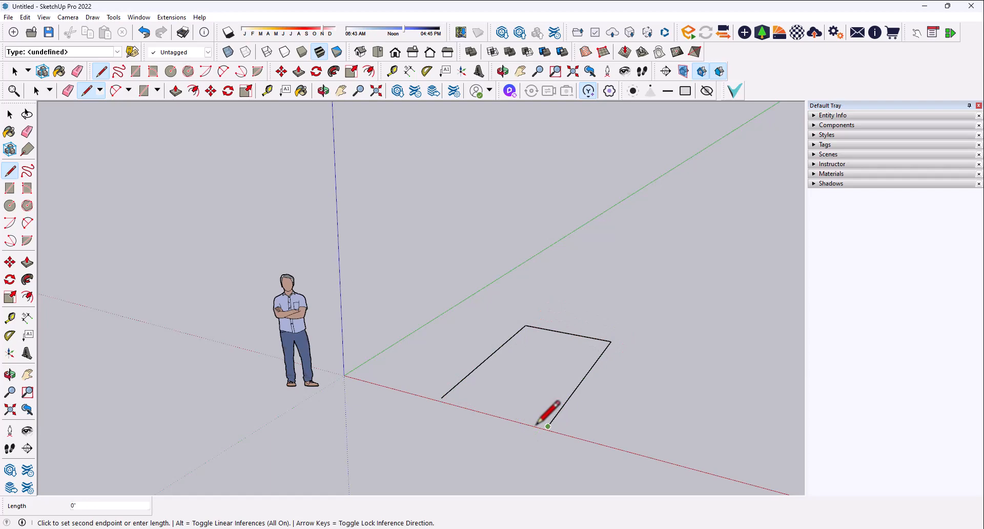
pyautogui.click(441, 398)
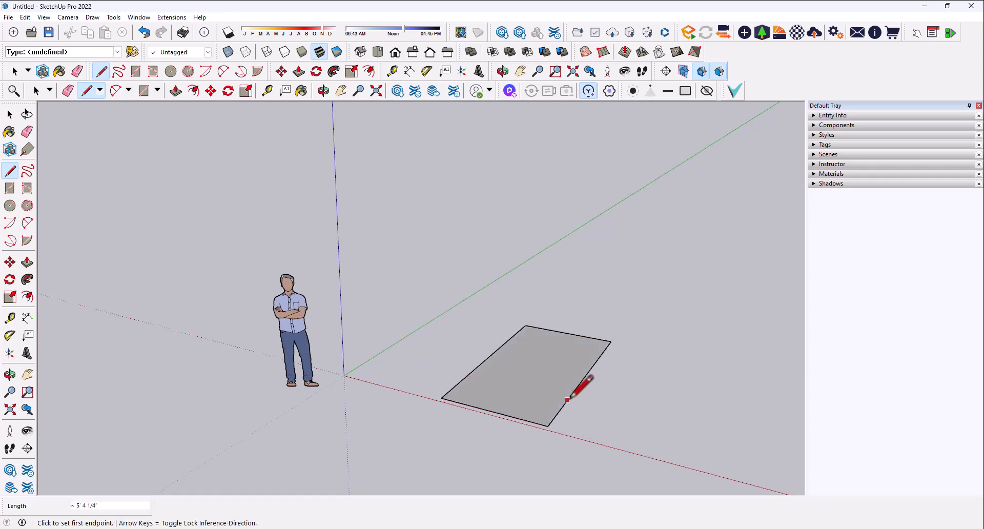
# Draw an open V-shaped line of two connected segments beyond the four-sided face, the last segment about 5' 6" long.
pyautogui.moveTo(582, 391); pyautogui.dragTo(526, 381, button='middle')
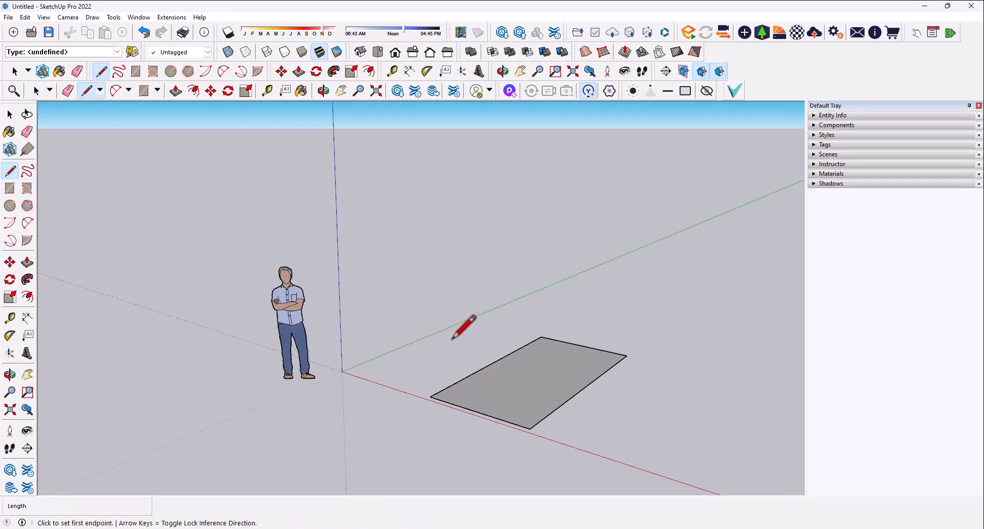
pyautogui.moveTo(470, 318); pyautogui.dragTo(435, 347, button='middle')
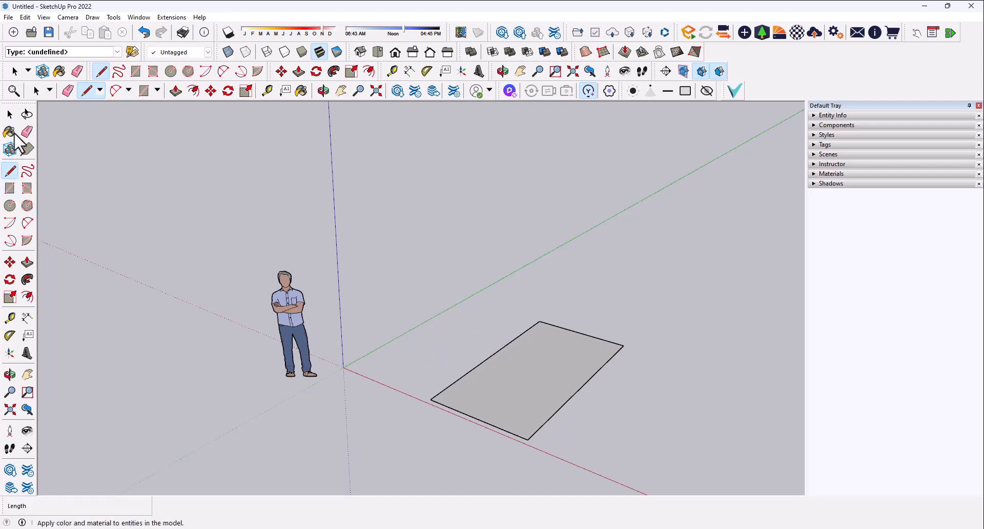
pyautogui.click(9, 115)
pyautogui.scroll(2, 613, 423)
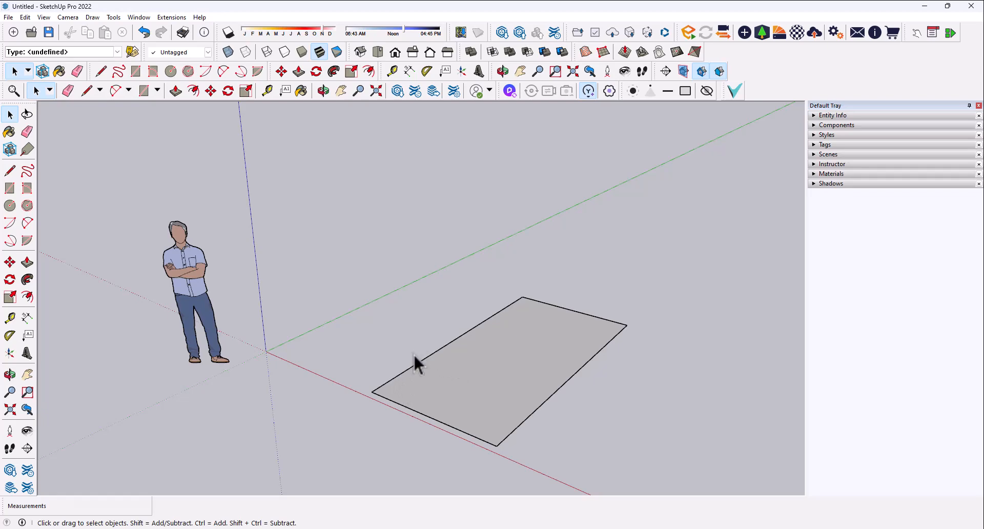
pyautogui.press('l')
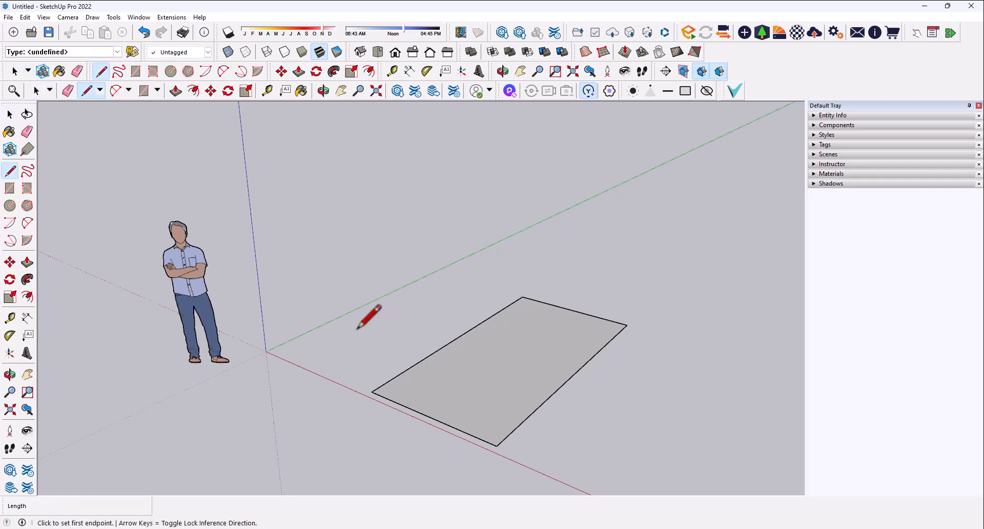
pyautogui.scroll(-1, 417, 347)
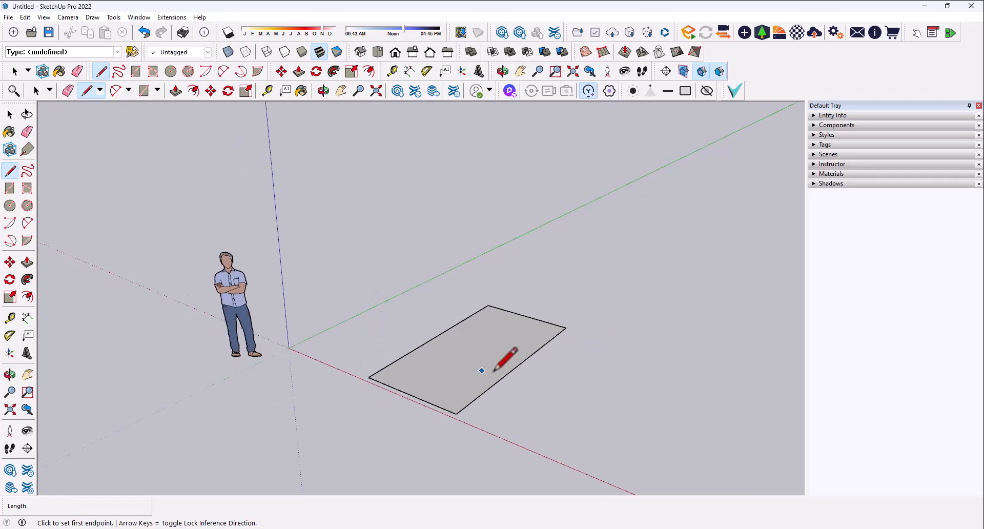
pyautogui.click(581, 380)
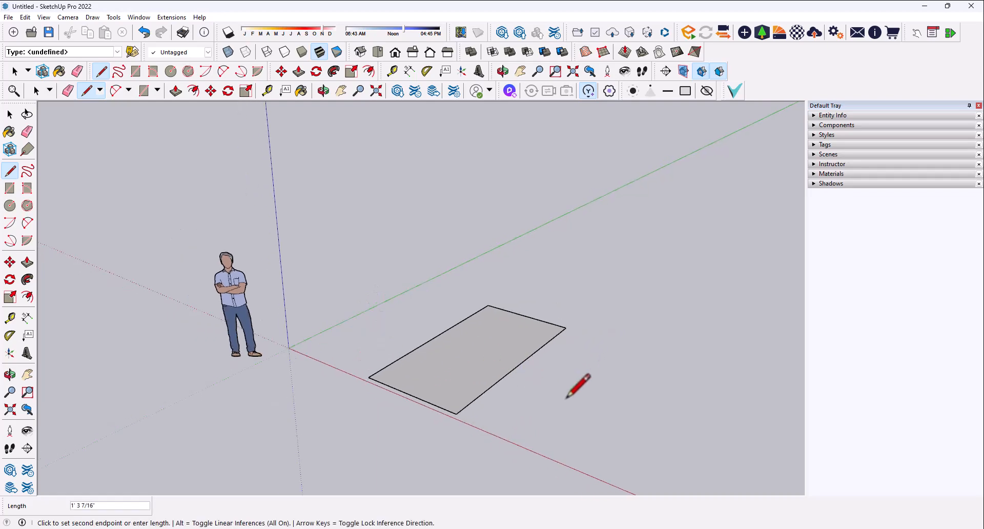
pyautogui.click(590, 442)
pyautogui.click(719, 441)
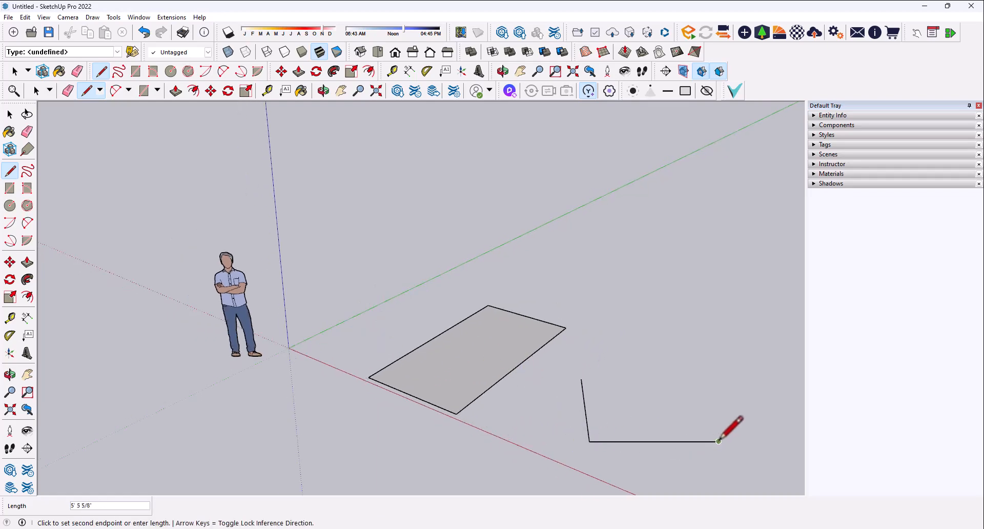
pyautogui.press('space')
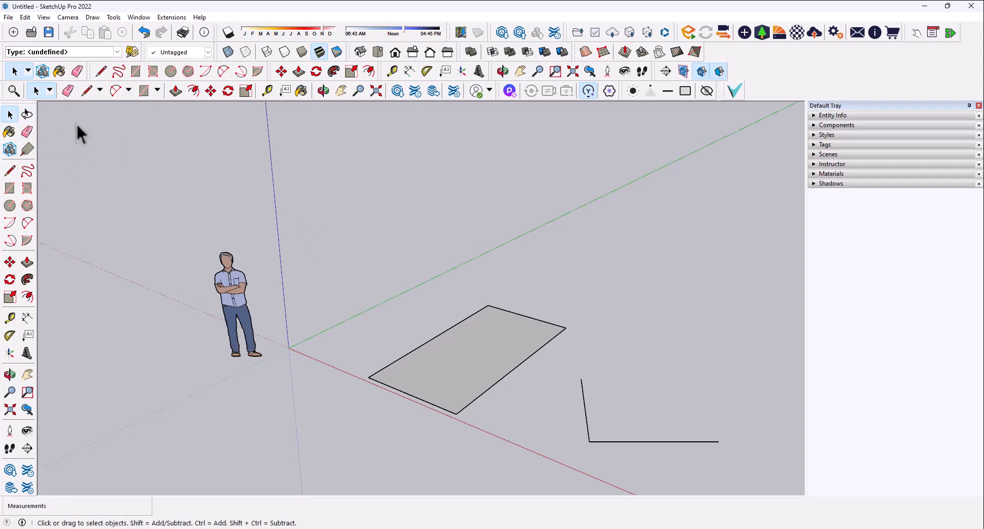
# Draw an open line of three connected segments beyond the V-shaped line, the third segment about 13' 5" long.
pyautogui.scroll(-2, 340, 284)
pyautogui.scroll(3, 618, 422)
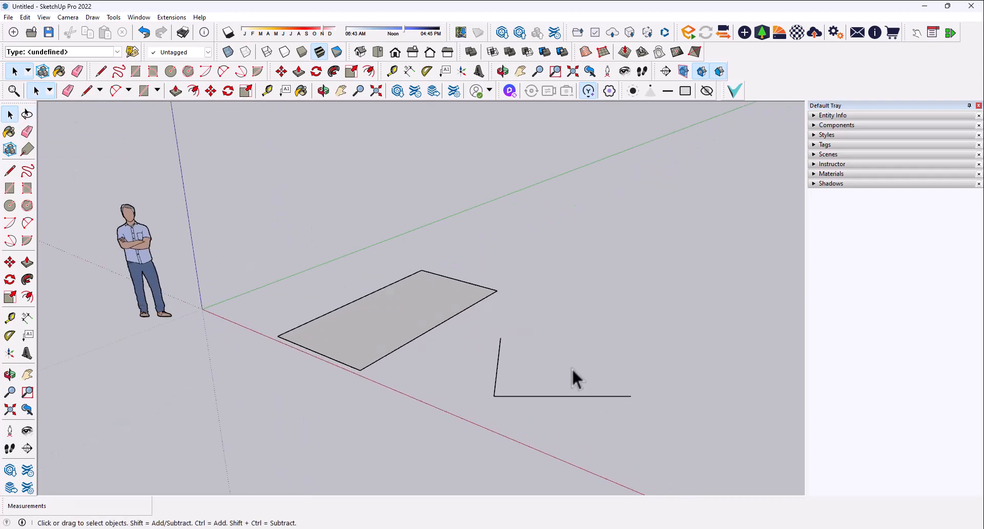
pyautogui.click(10, 171)
pyautogui.click(576, 322)
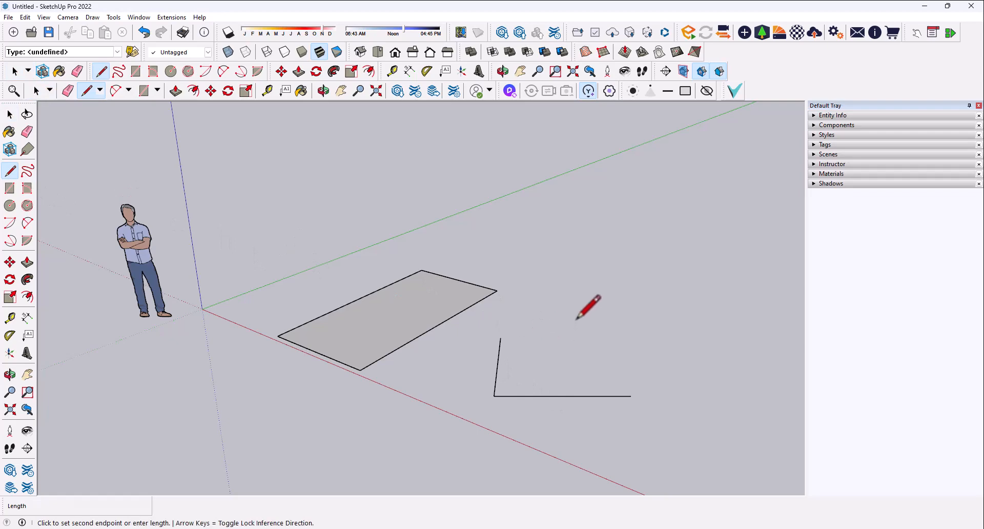
pyautogui.click(674, 377)
pyautogui.click(730, 306)
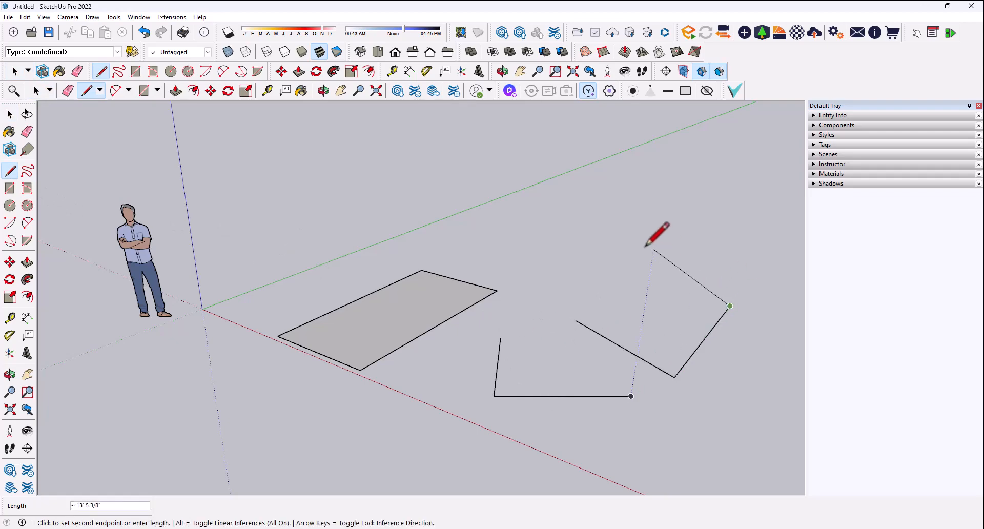
pyautogui.click(654, 248)
pyautogui.press('Escape')
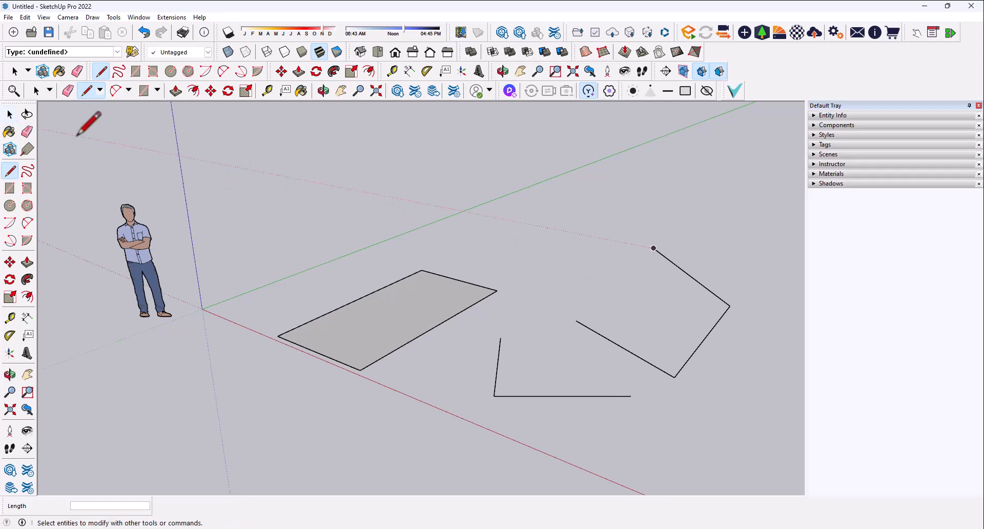
pyautogui.press('space')
# Select all connected edges of the three-segment line and examine how the drawn shapes lie relative to the axes.
pyautogui.moveTo(557, 348); pyautogui.dragTo(599, 348, button='middle')
pyautogui.click(605, 337)
pyautogui.moveTo(539, 375); pyautogui.dragTo(565, 342, button='middle')
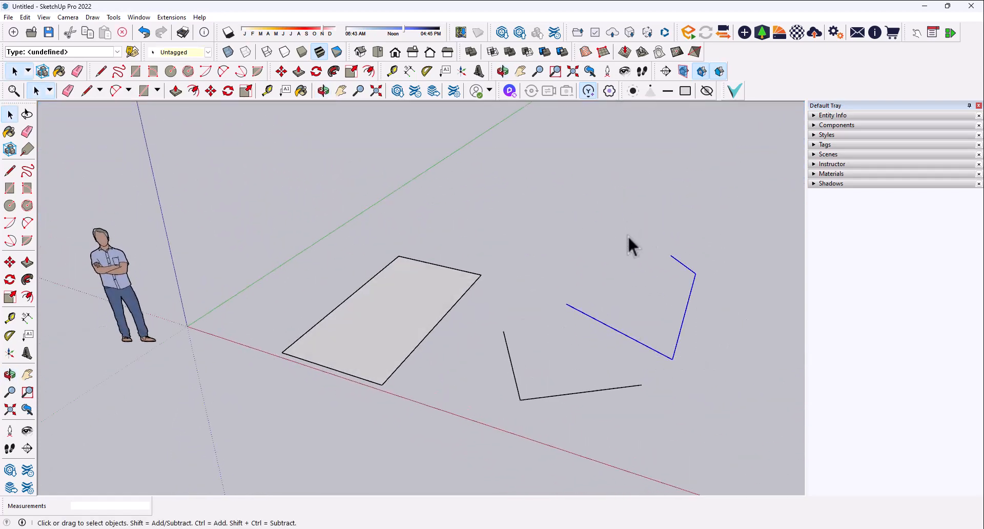
pyautogui.moveTo(609, 310); pyautogui.dragTo(467, 292, button='middle')
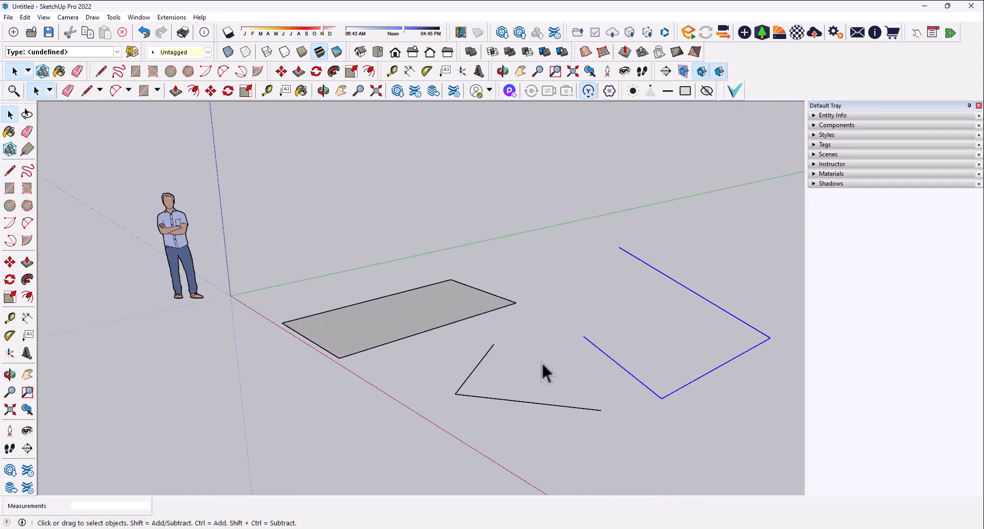
pyautogui.moveTo(542, 363)
pyautogui.mouseDown(button='middle')
pyautogui.moveTo(576, 373)
pyautogui.moveTo(533, 362)
pyautogui.mouseUp(button='middle')
pyautogui.moveTo(451, 360); pyautogui.dragTo(548, 391, button='middle')
pyautogui.moveTo(437, 373); pyautogui.dragTo(503, 386, button='middle')
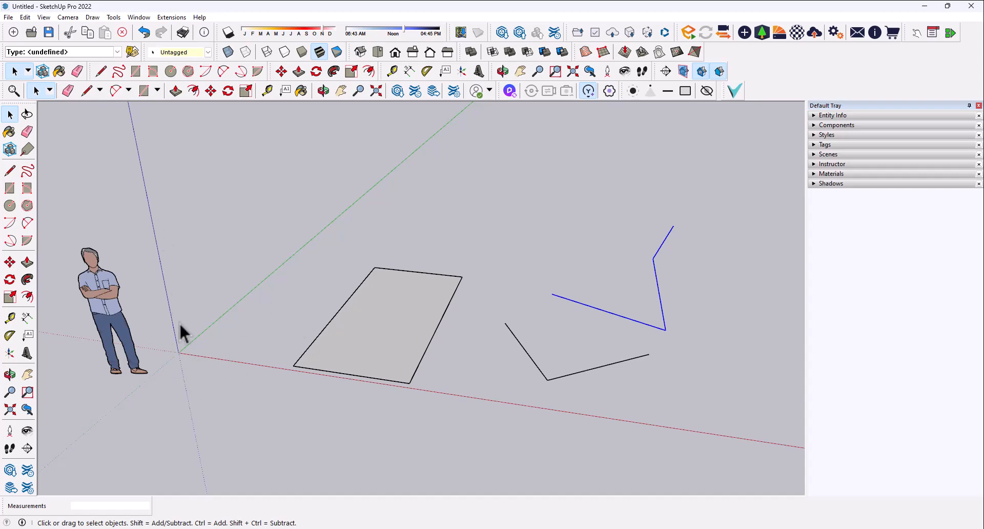
pyautogui.moveTo(388, 322); pyautogui.dragTo(274, 360, button='middle')
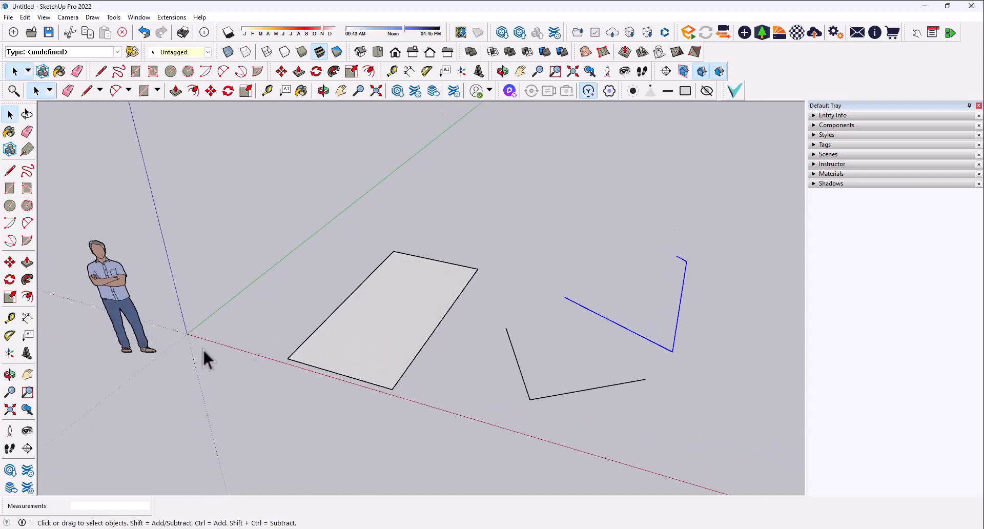
pyautogui.moveTo(254, 373); pyautogui.dragTo(251, 319, button='middle')
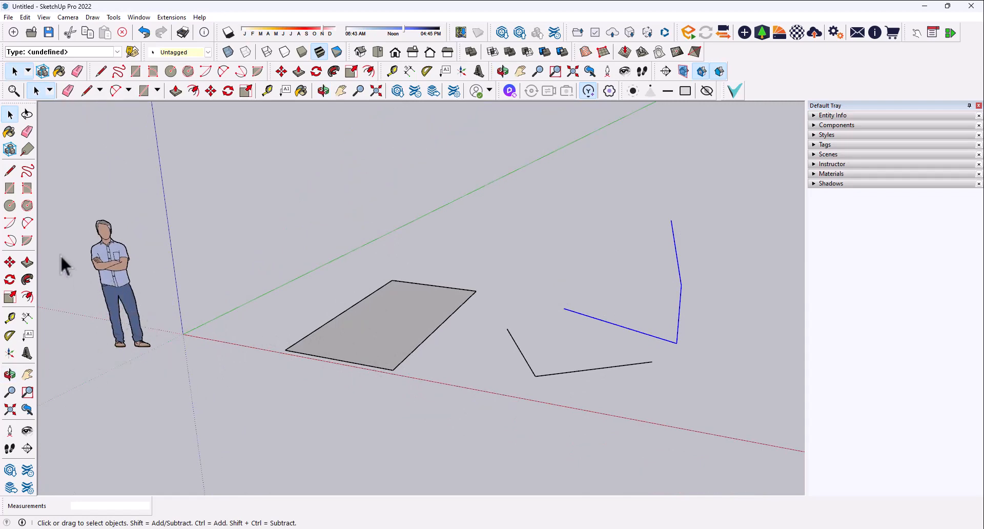
# Draw an upright rectangle of about 3' 7" by 6' 7" along the red axis, between the origin and the four-sided face.
pyautogui.click(10, 188)
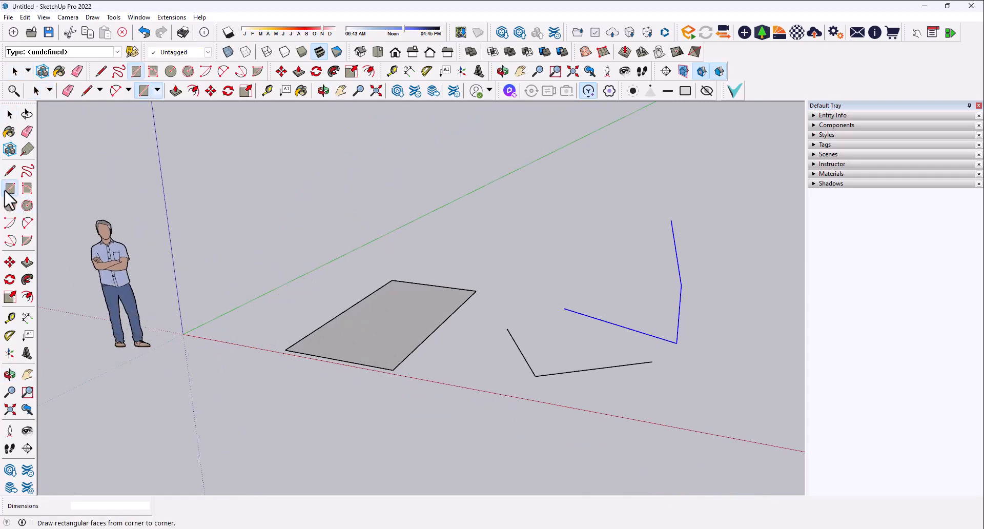
pyautogui.moveTo(285, 323); pyautogui.dragTo(231, 325, button='middle')
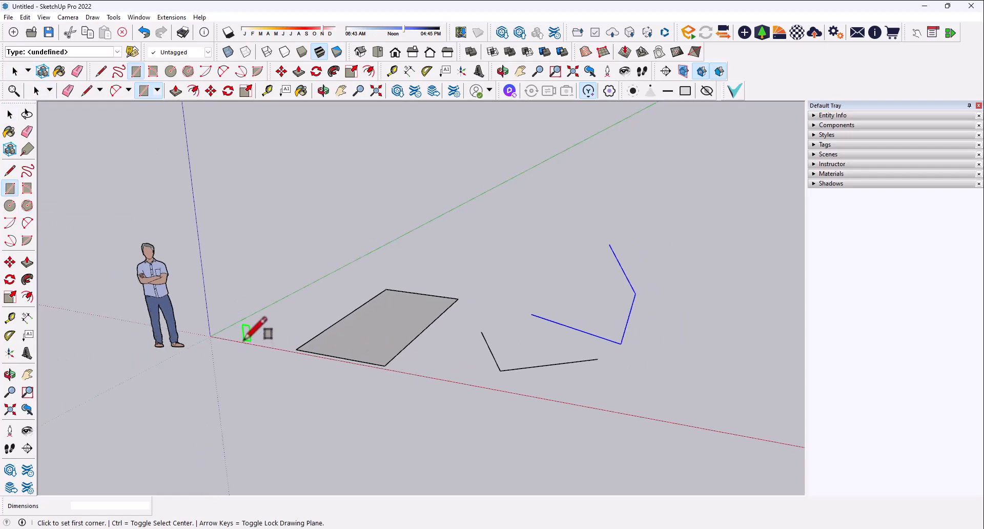
pyautogui.click(268, 348)
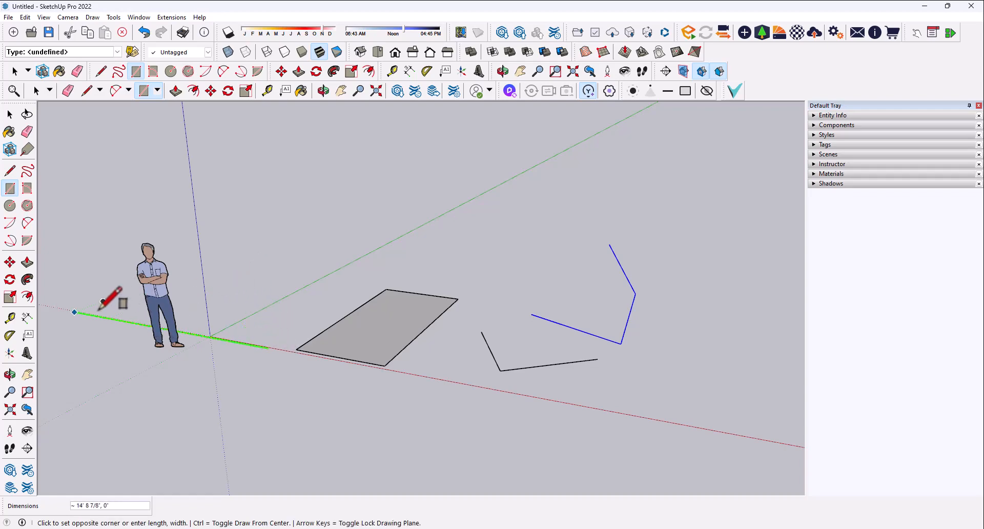
pyautogui.click(203, 229)
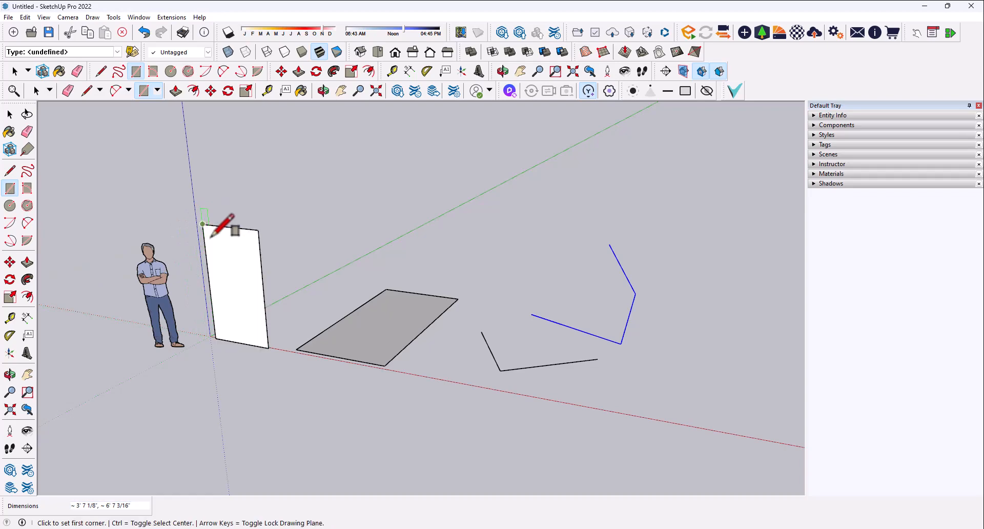
# Draw a second upright rectangle near the green axis, lying in the plane perpendicular to the red axis.
pyautogui.moveTo(274, 347)
pyautogui.mouseDown(button='middle')
pyautogui.moveTo(455, 352)
pyautogui.moveTo(460, 386)
pyautogui.moveTo(314, 420)
pyautogui.moveTo(335, 417)
pyautogui.mouseUp(button='middle')
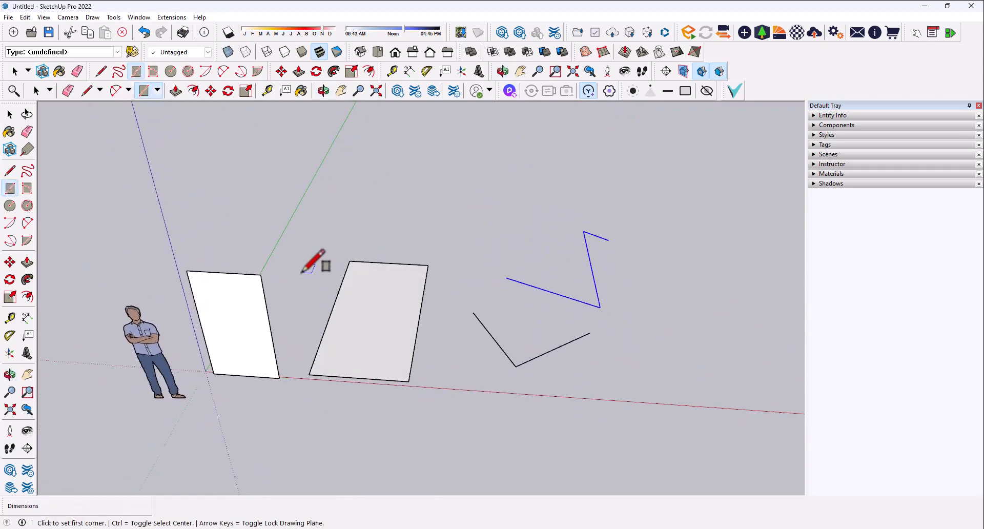
pyautogui.moveTo(298, 265); pyautogui.dragTo(247, 235, button='middle')
pyautogui.click(330, 211)
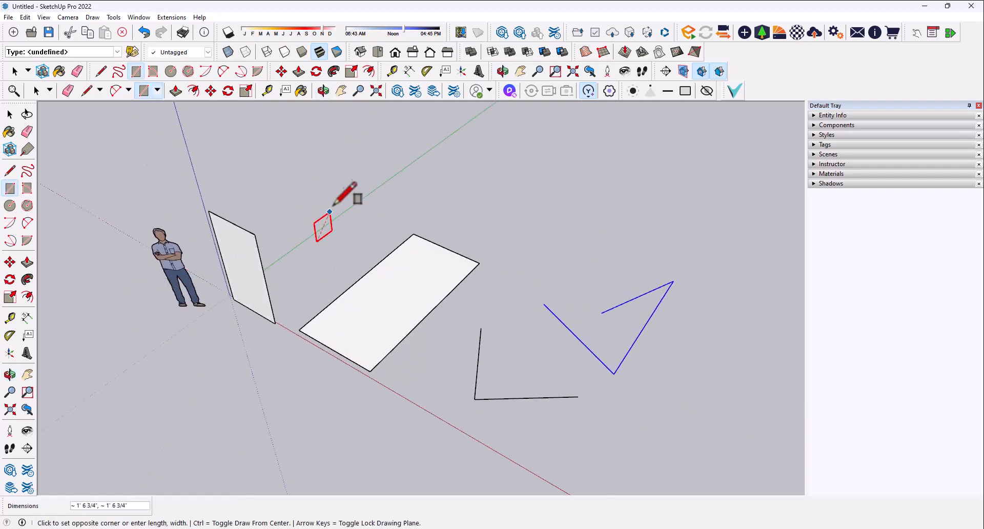
pyautogui.click(352, 157)
# Draw a small flat rectangle on the ground plane, across the red axis from the four-sided face.
pyautogui.moveTo(287, 266); pyautogui.dragTo(326, 311, button='middle')
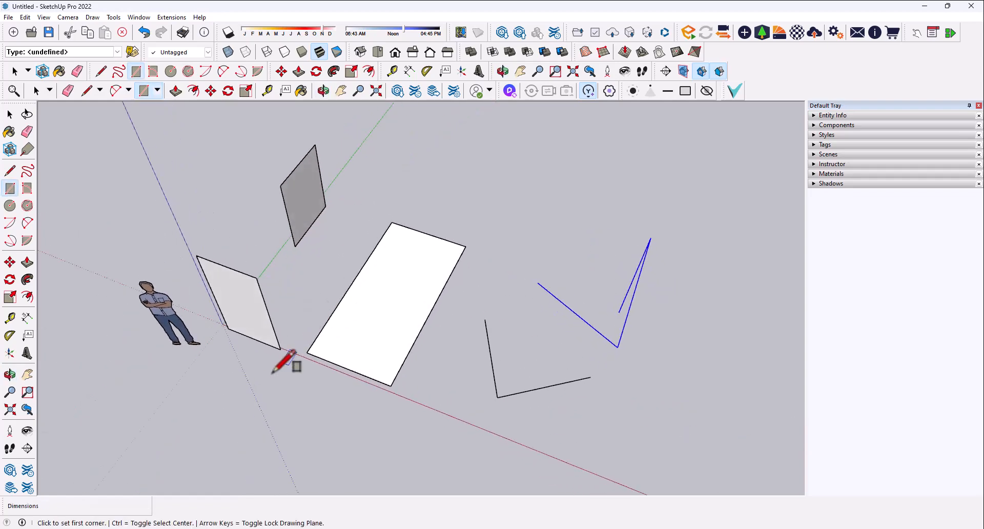
pyautogui.click(289, 416)
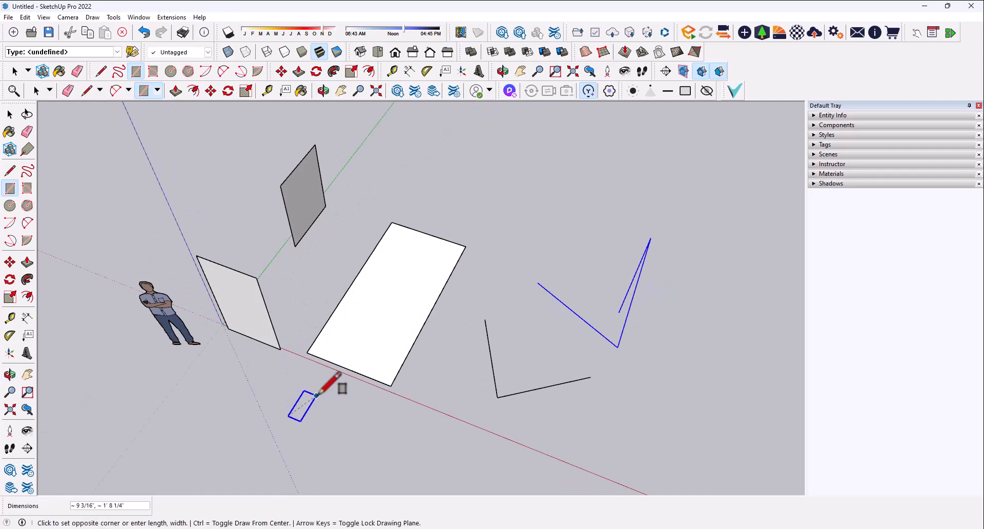
pyautogui.click(354, 403)
# Select the three rectangles together with the line-drawn four-sided face and delete them, keeping the two open lines.
pyautogui.moveTo(330, 446)
pyautogui.mouseDown(button='middle')
pyautogui.moveTo(252, 314)
pyautogui.moveTo(303, 268)
pyautogui.moveTo(509, 305)
pyautogui.moveTo(305, 400)
pyautogui.mouseUp(button='middle')
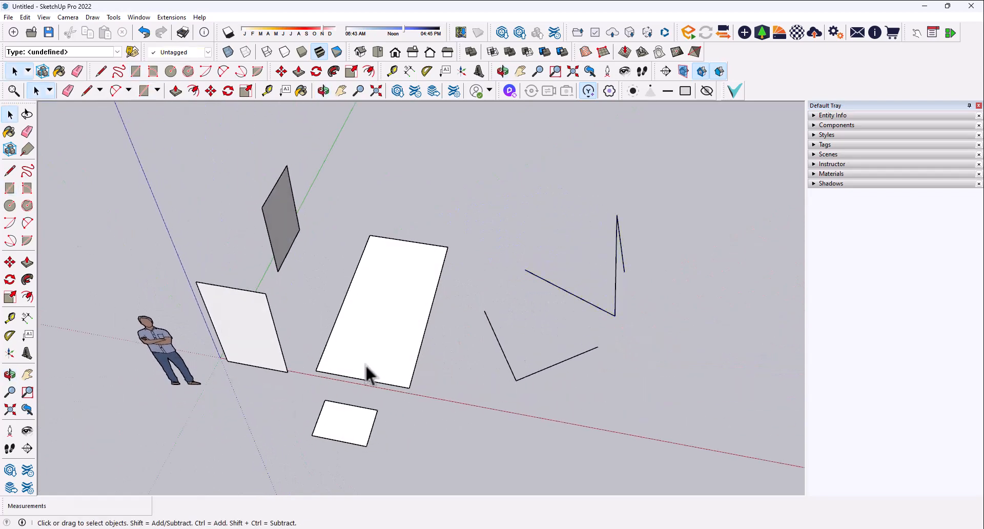
pyautogui.moveTo(368, 374); pyautogui.dragTo(333, 265, button='middle')
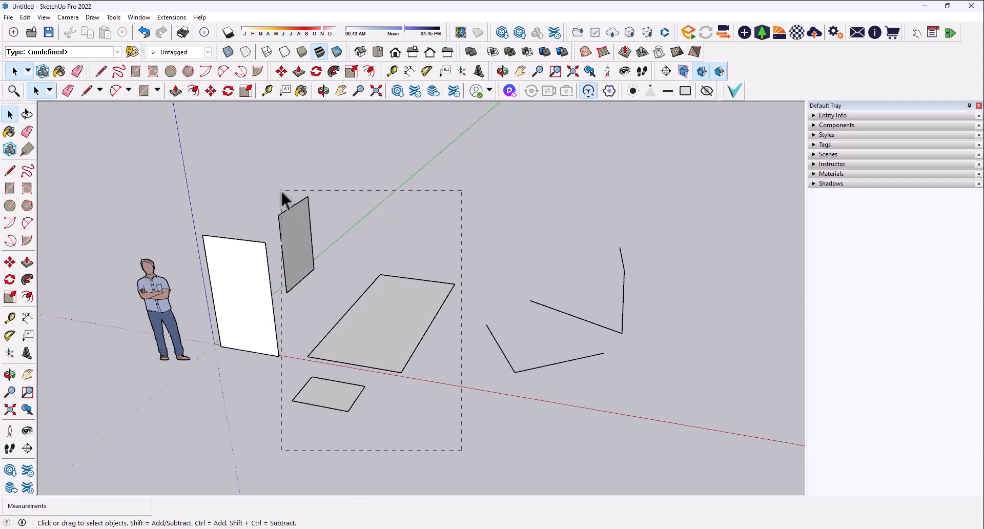
pyautogui.moveTo(211, 162); pyautogui.dragTo(210, 162)
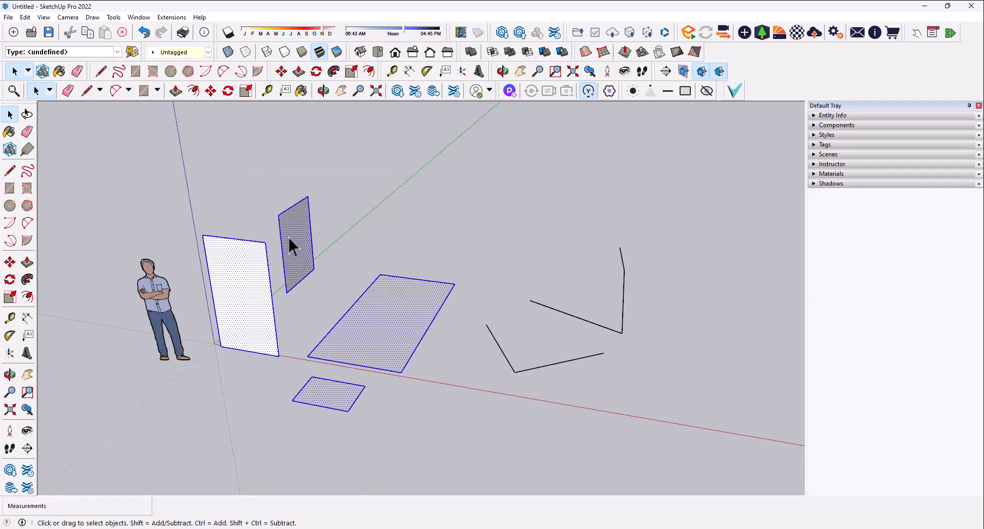
pyautogui.press('Delete')
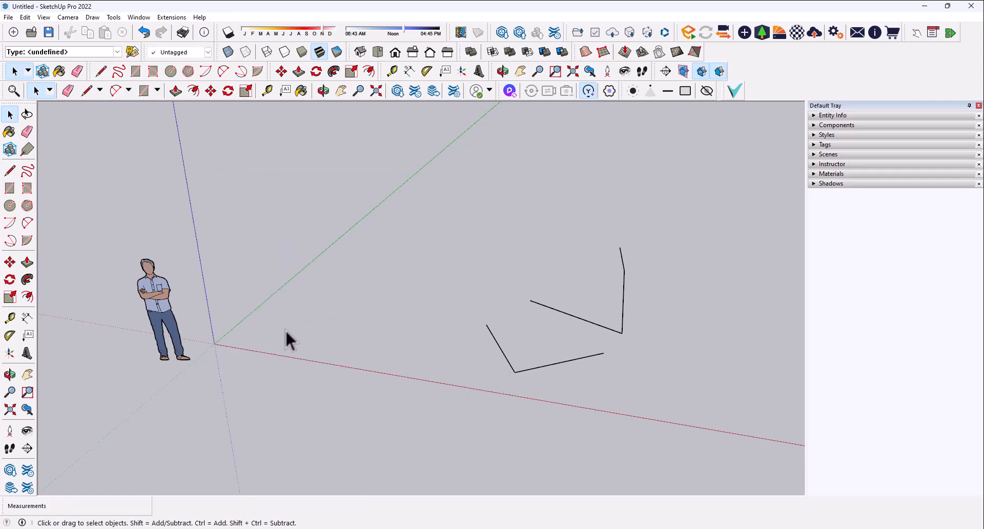
# Draw a four-segment outline with the Line tool between the origin and the V-shaped line, ending back at its starting point.
pyautogui.scroll(-2, 359, 352)
pyautogui.scroll(3, 542, 321)
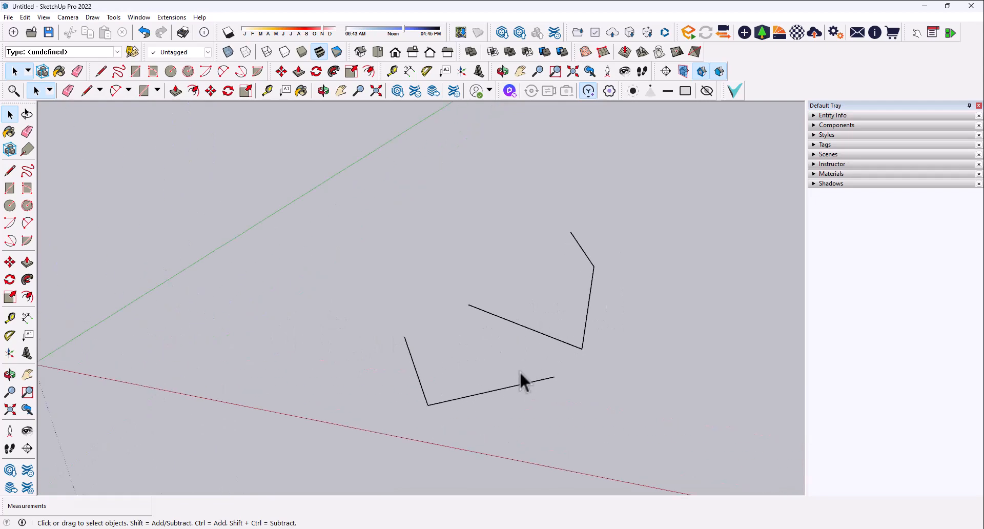
pyautogui.click(9, 170)
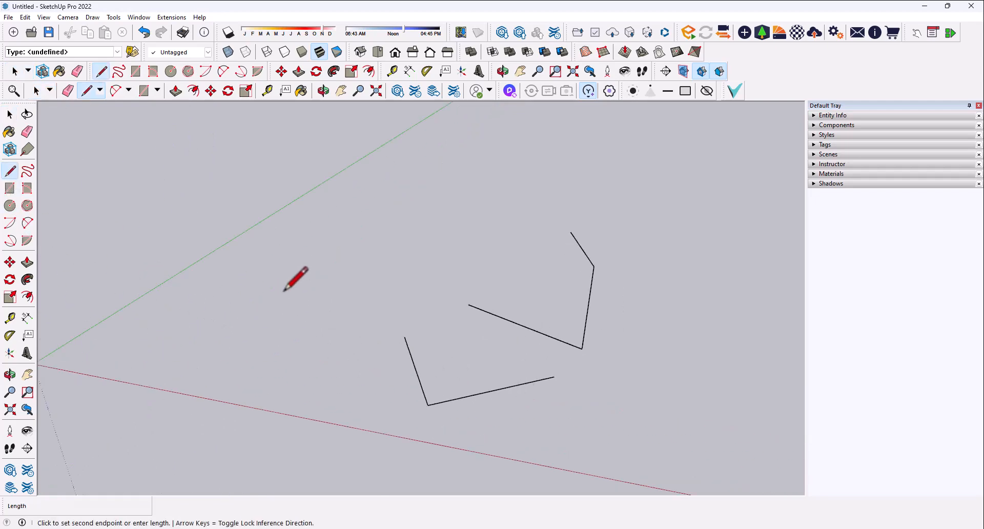
pyautogui.click(250, 387)
pyautogui.click(370, 408)
pyautogui.click(366, 308)
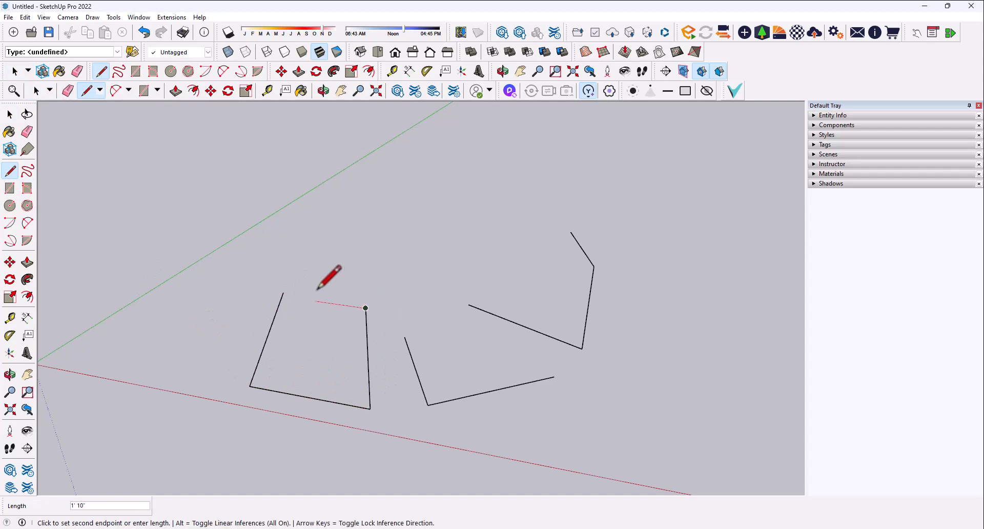
pyautogui.click(284, 292)
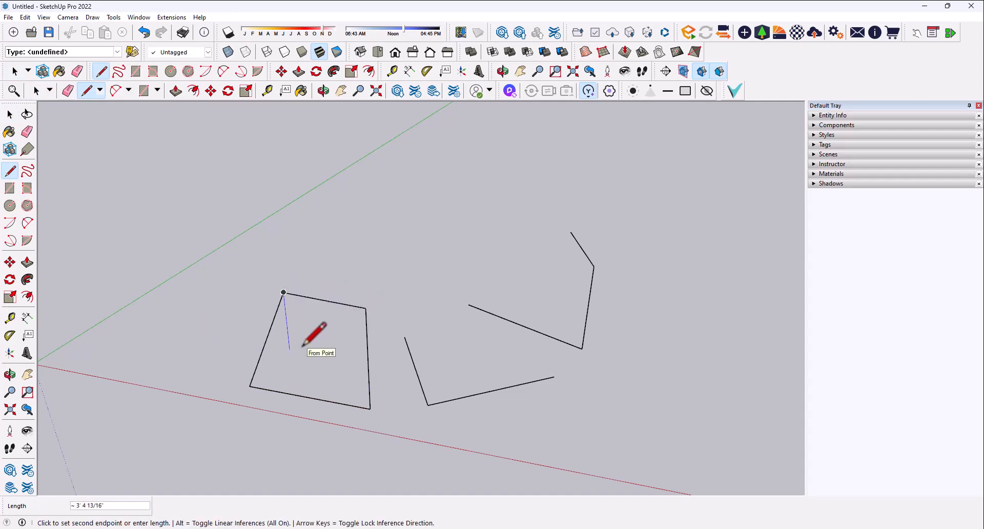
pyautogui.press('space')
# Undo the last two segments of the four-segment outline, leaving an open L-shaped line.
pyautogui.moveTo(239, 359); pyautogui.dragTo(301, 348, button='middle')
pyautogui.hotkey('ctrl', 'z')
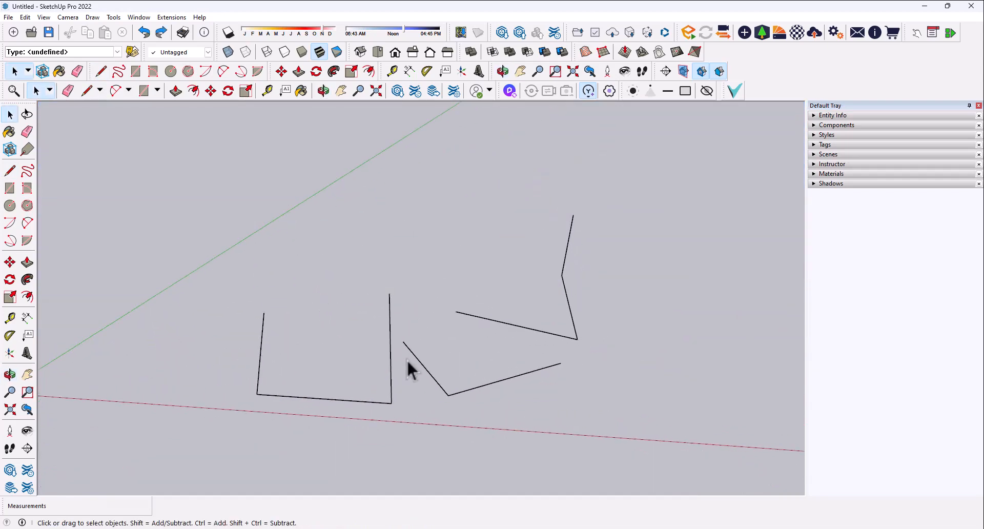
pyautogui.hotkey('ctrl', 'z')
pyautogui.moveTo(382, 366); pyautogui.dragTo(169, 359, button='middle')
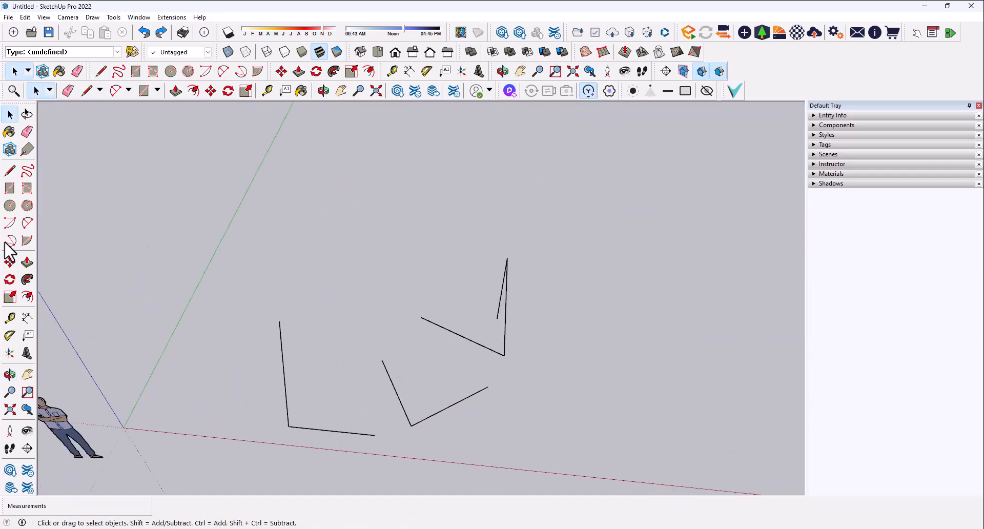
# Draw a closed four-sided face of about 5' 1" by 6' 8" with the Line tool, across the red axis from the open lines.
pyautogui.click(10, 171)
pyautogui.scroll(-10, 301, 220)
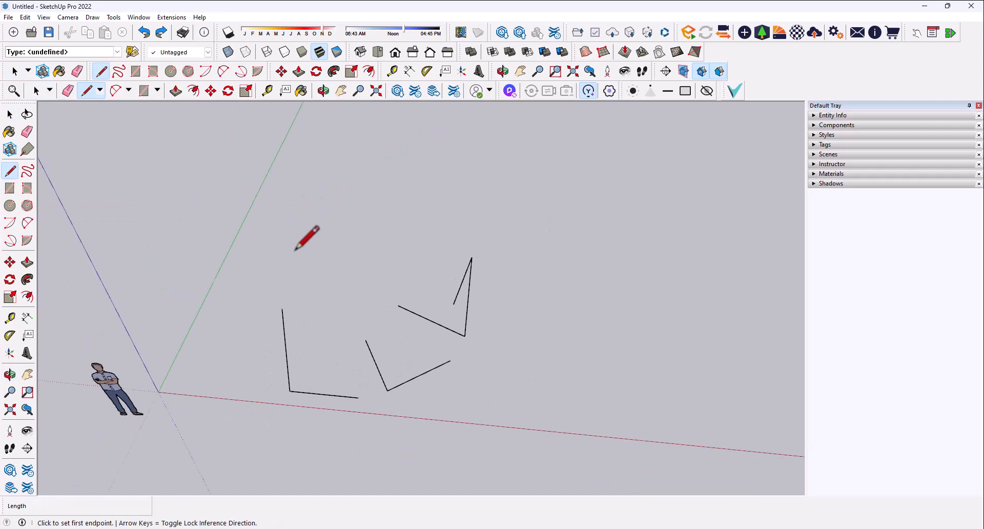
pyautogui.scroll(-3, 318, 349)
pyautogui.scroll(8, 309, 347)
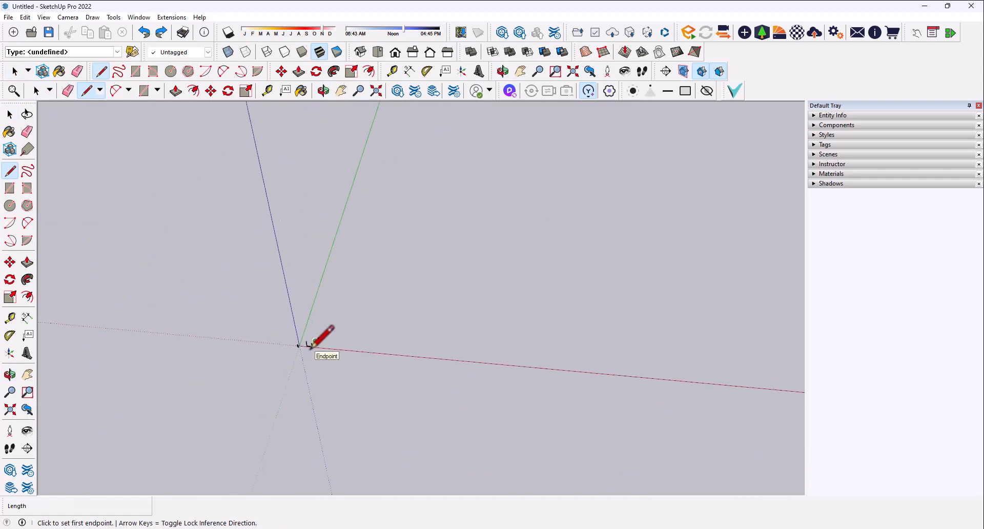
pyautogui.scroll(6, 310, 347)
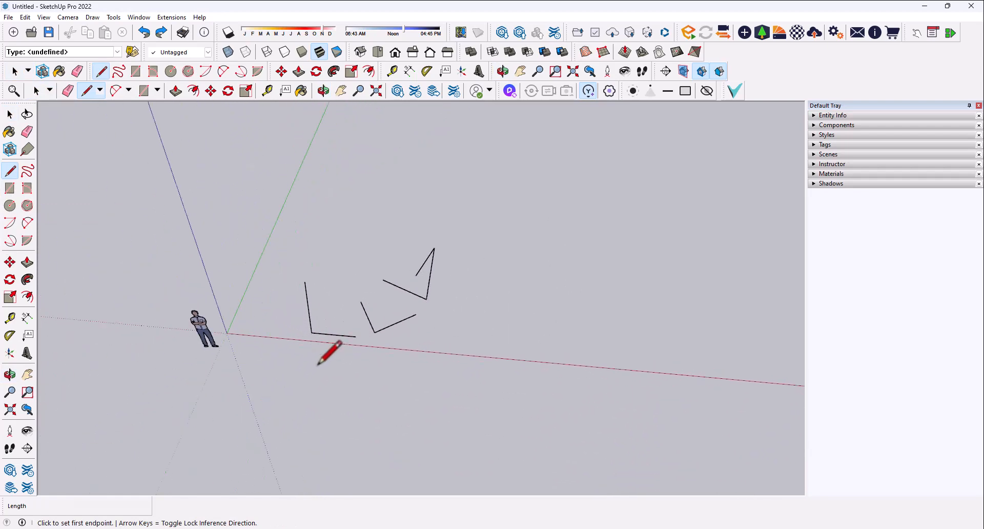
pyautogui.click(354, 361)
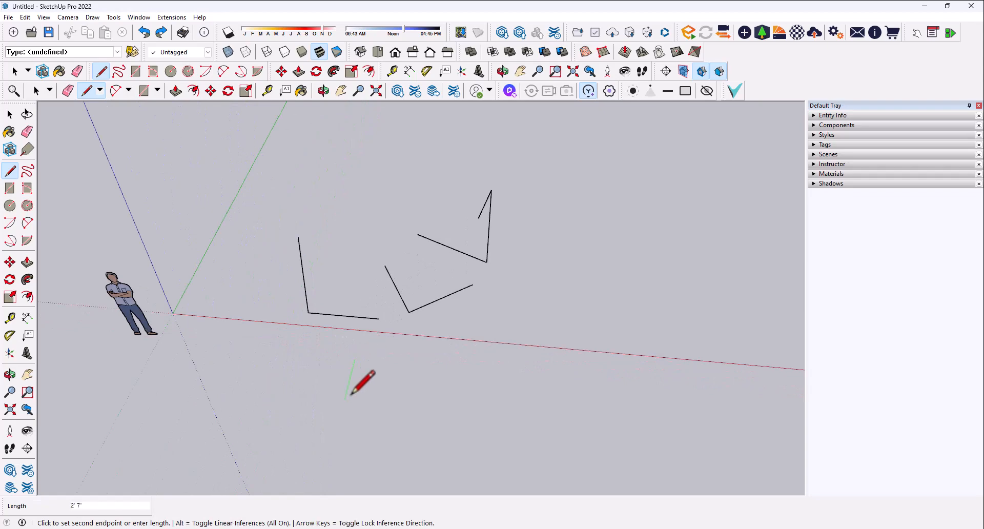
pyautogui.click(334, 447)
pyautogui.click(419, 455)
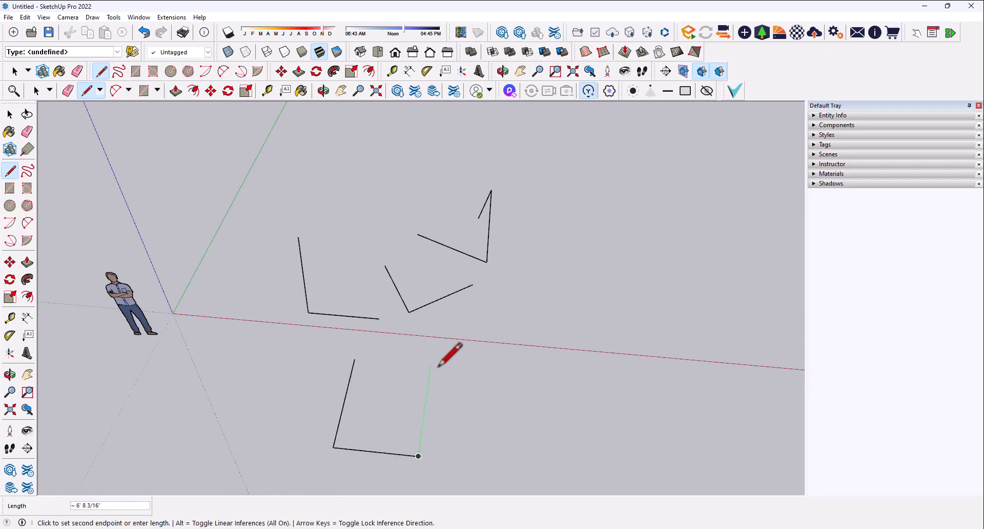
pyautogui.click(430, 368)
pyautogui.click(355, 359)
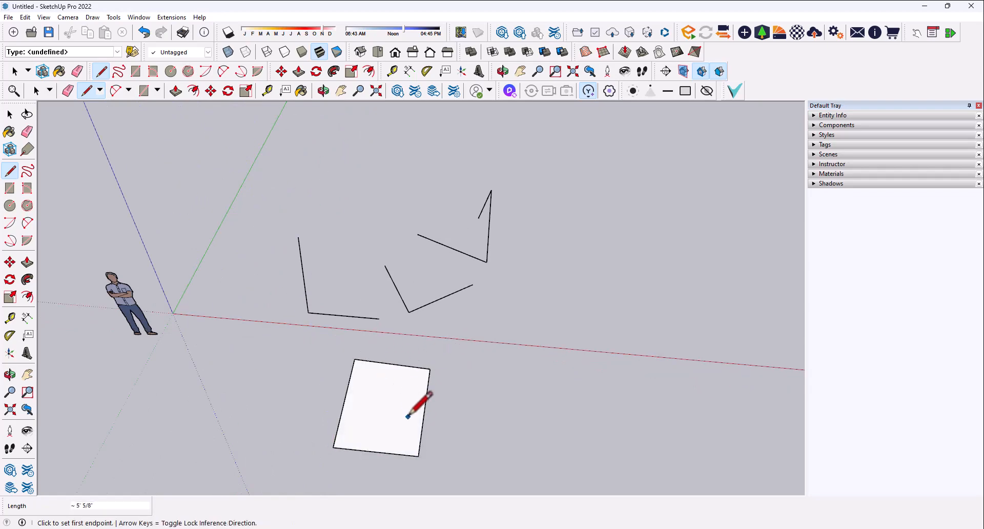
# Examine the new four-sided face and its bounding edges up close, selecting and deselecting it.
pyautogui.moveTo(408, 416)
pyautogui.mouseDown(button='middle')
pyautogui.moveTo(600, 218)
pyautogui.moveTo(569, 316)
pyautogui.moveTo(442, 421)
pyautogui.moveTo(558, 312)
pyautogui.moveTo(569, 336)
pyautogui.mouseUp(button='middle')
pyautogui.scroll(3, 442, 420)
pyautogui.scroll(3, 586, 329)
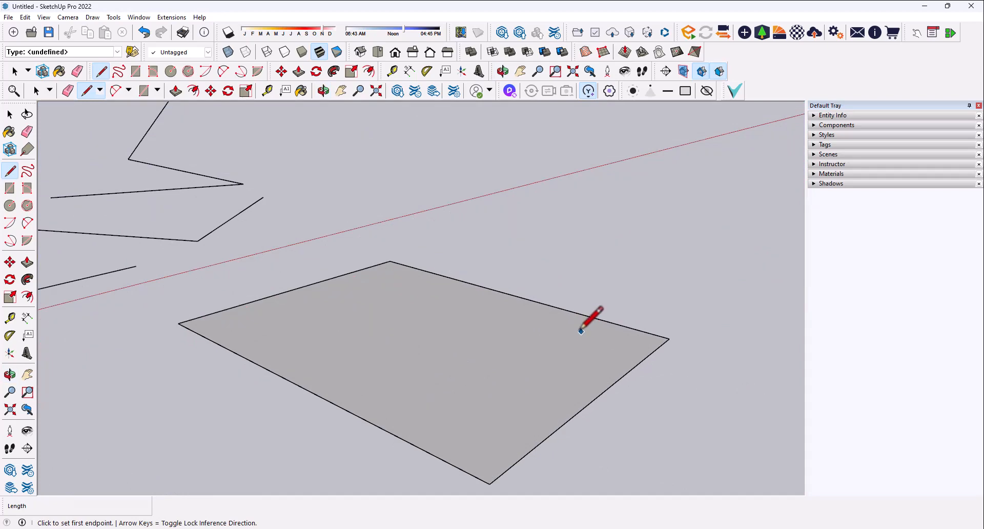
pyautogui.click(10, 113)
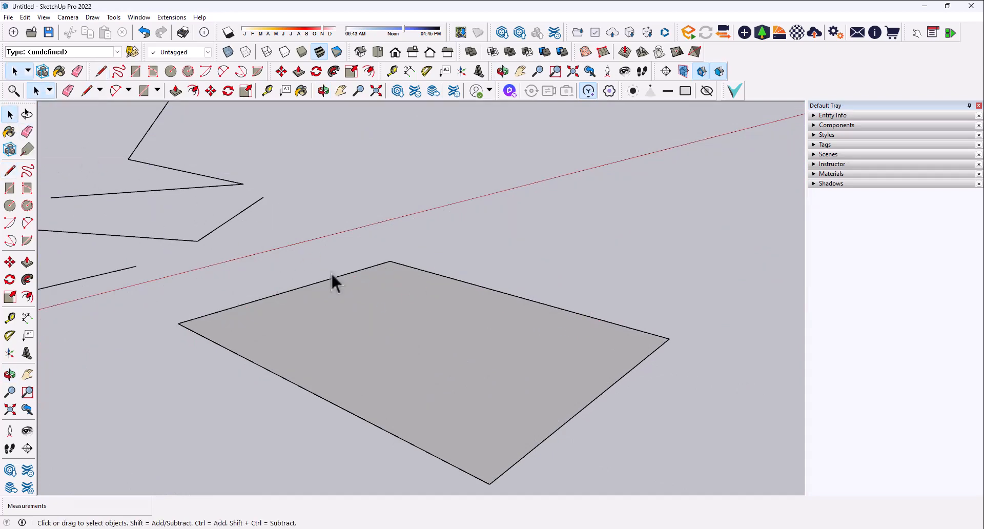
pyautogui.click(536, 377)
pyautogui.click(334, 248)
pyautogui.moveTo(378, 307); pyautogui.dragTo(350, 346, button='middle')
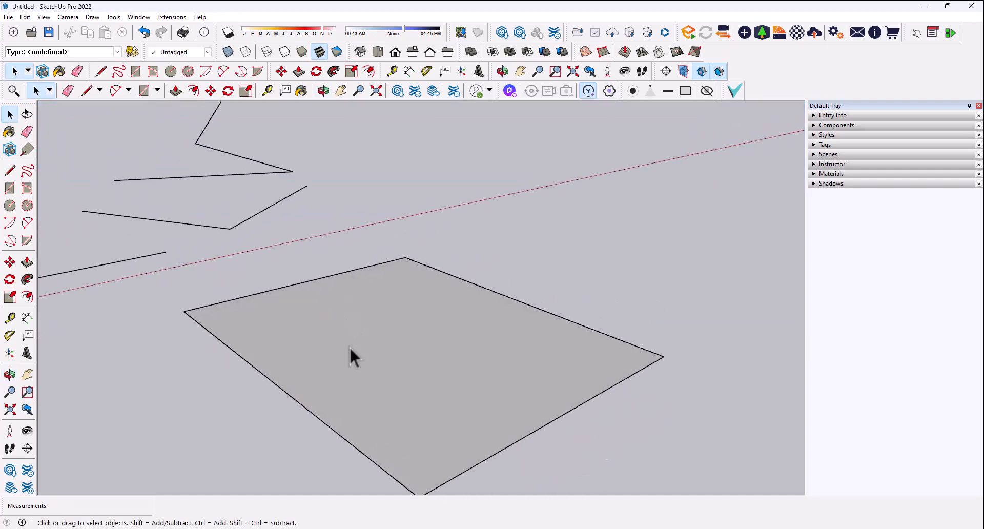
# Zoom, pan and orbit around the four-sided face to examine it from different distances and angles.
pyautogui.scroll(-2, 472, 359)
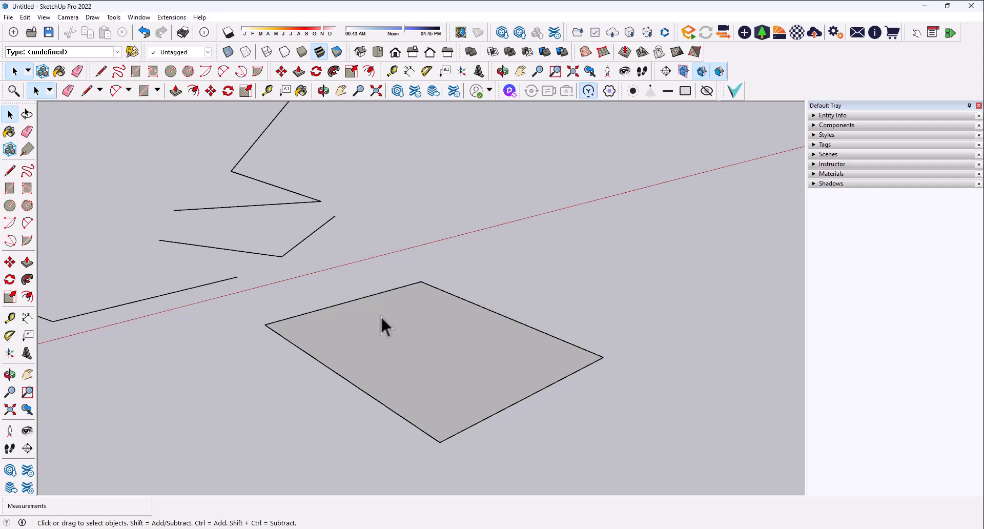
pyautogui.scroll(-2, 404, 346)
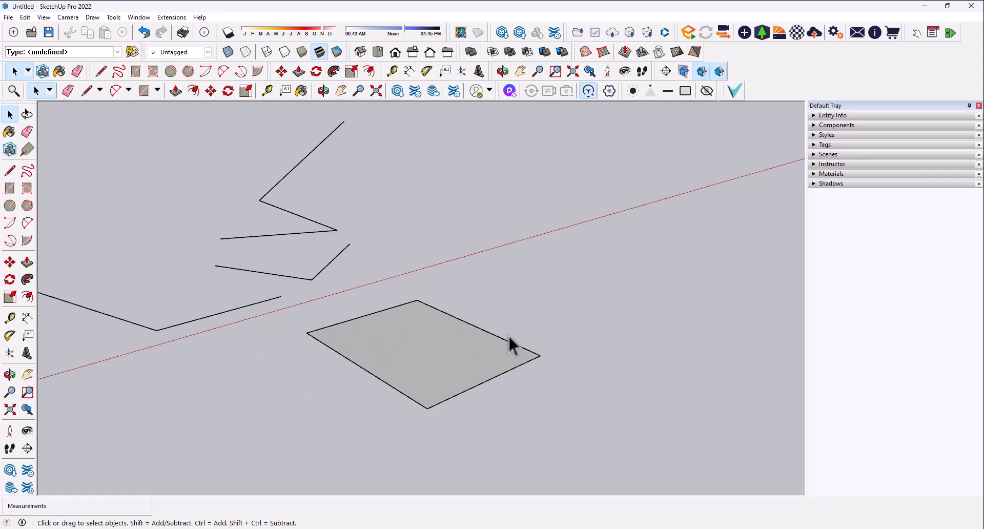
pyautogui.scroll(2, 447, 349)
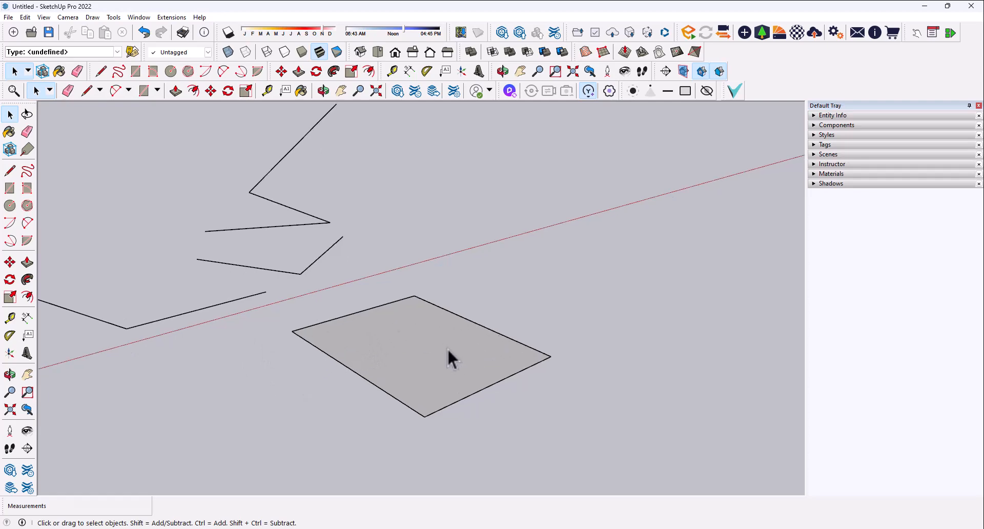
pyautogui.scroll(-2, 447, 347)
pyautogui.scroll(2, 447, 348)
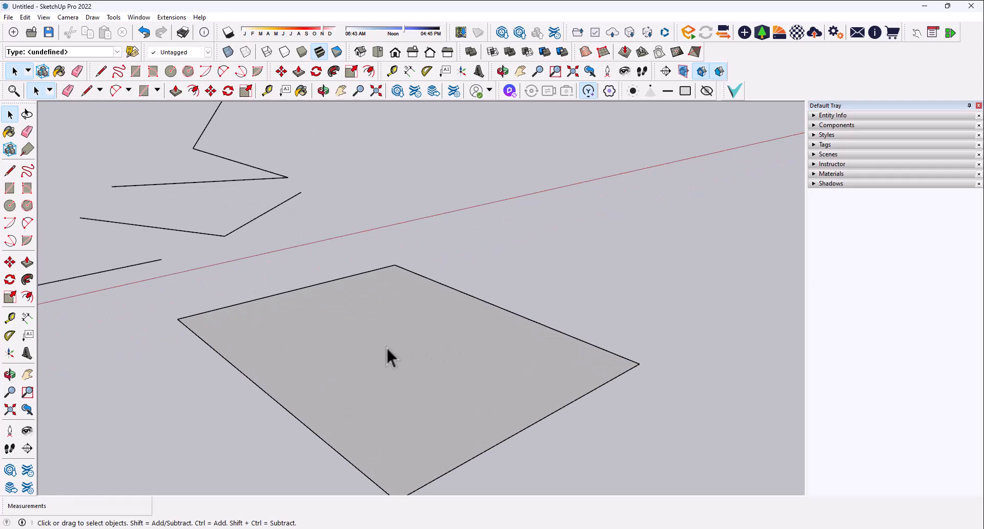
pyautogui.press('o')
pyautogui.moveTo(368, 350); pyautogui.dragTo(279, 358)
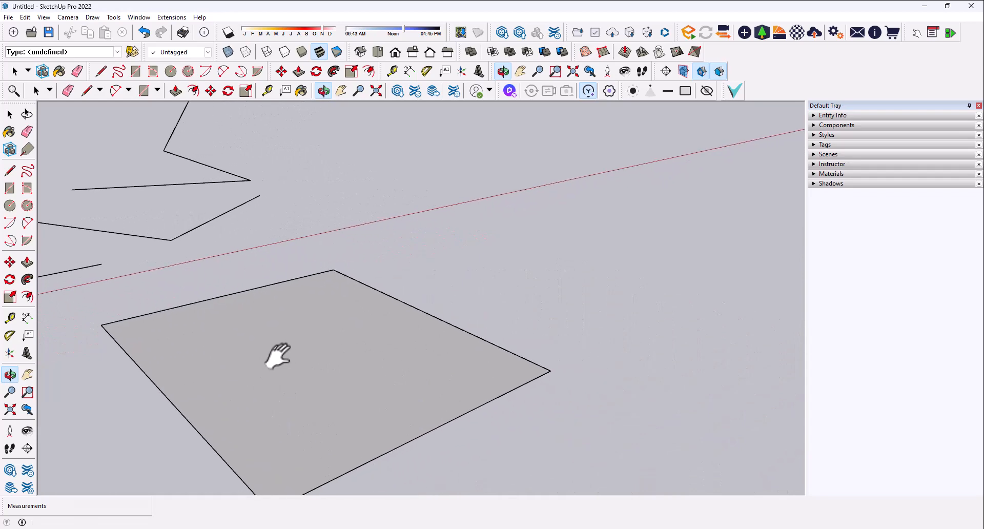
pyautogui.press('space')
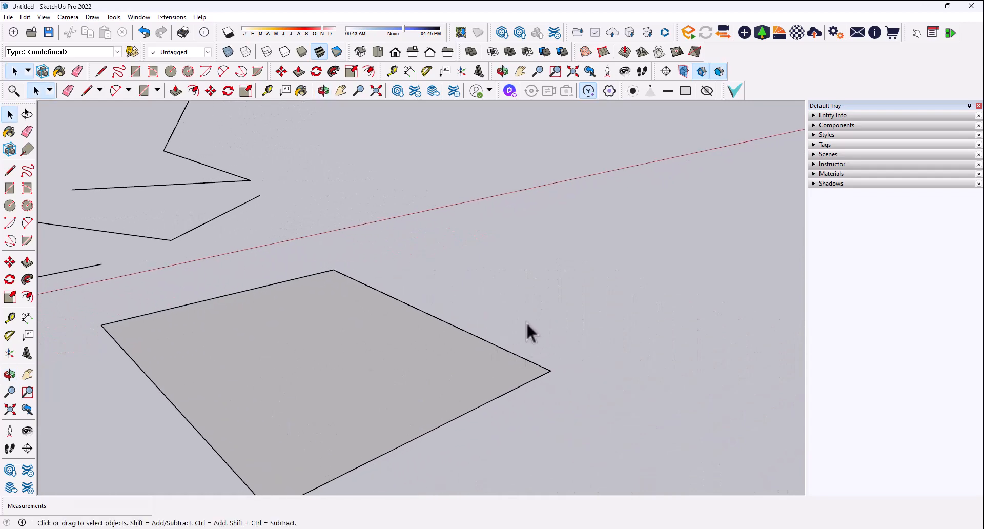
pyautogui.moveTo(506, 325); pyautogui.dragTo(481, 299, button='middle')
pyautogui.moveTo(392, 327); pyautogui.dragTo(321, 398, button='middle')
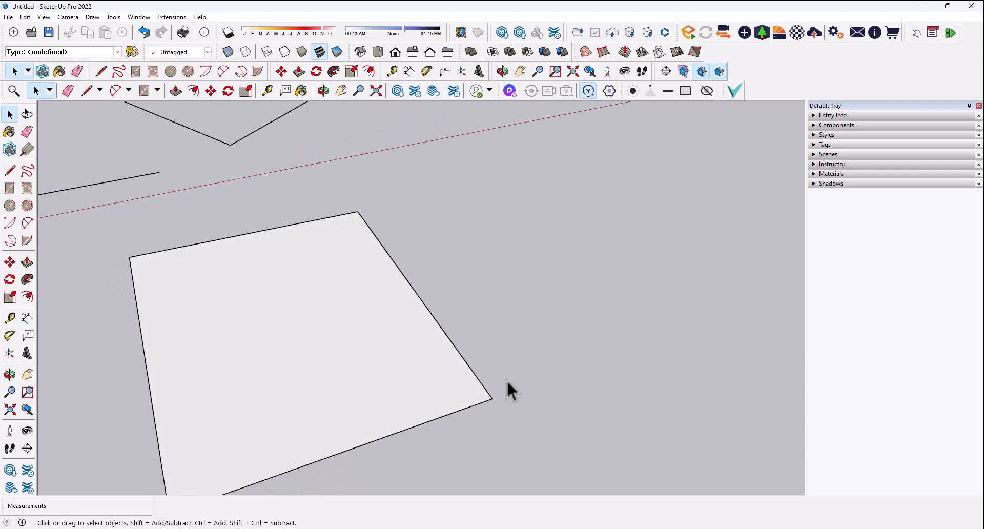
pyautogui.scroll(-3, 509, 386)
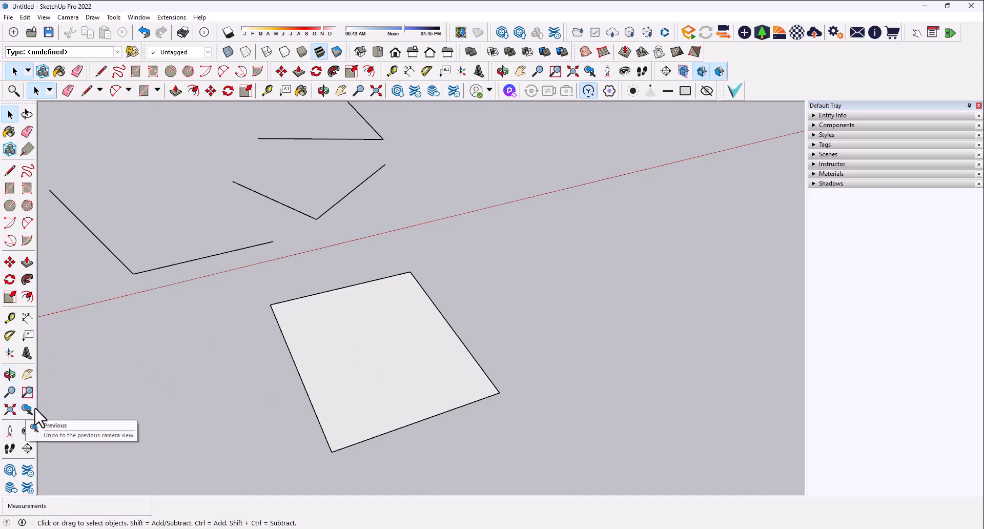
# Orbit around the four-sided face, turn the view with the Look Around tool, and move toward the face with the Walk tool.
pyautogui.moveTo(298, 352); pyautogui.dragTo(374, 352, button='middle')
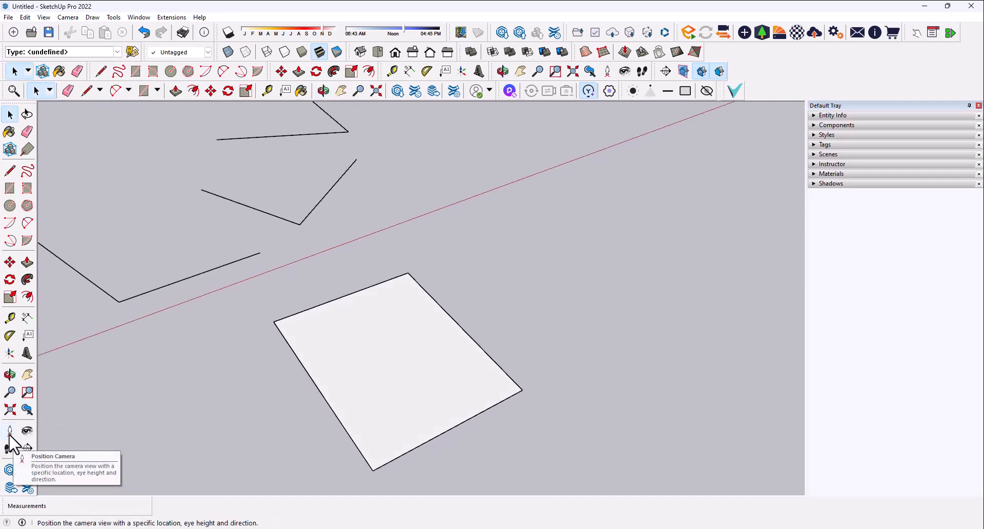
pyautogui.moveTo(234, 461); pyautogui.dragTo(215, 294, button='middle')
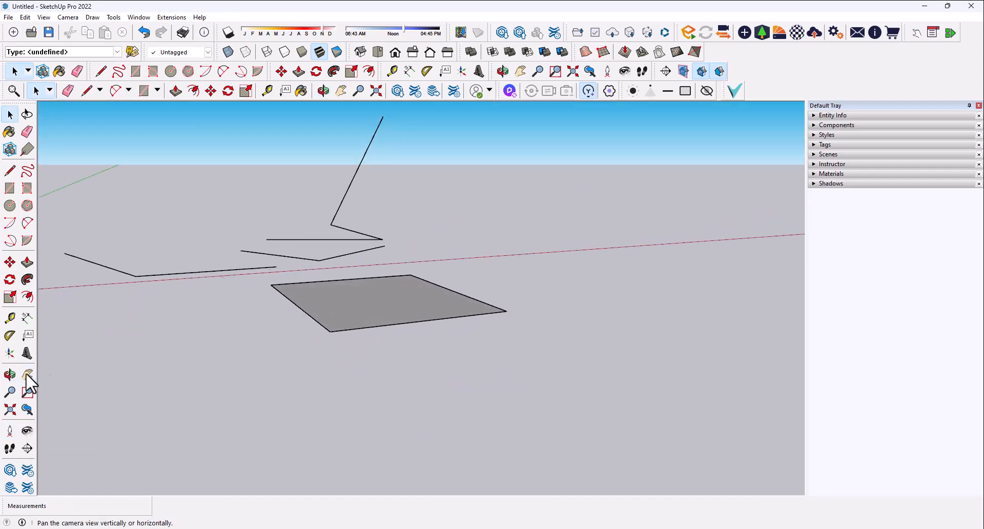
pyautogui.click(27, 431)
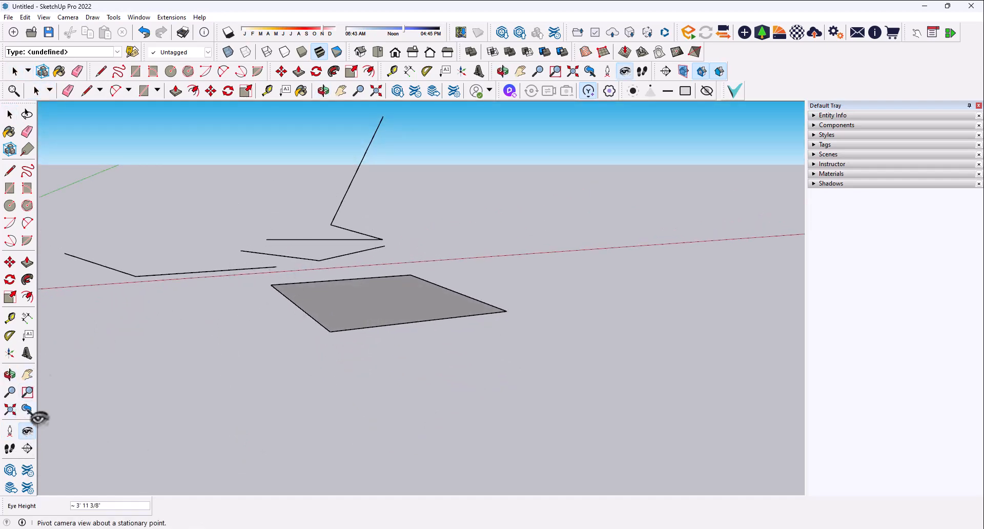
pyautogui.moveTo(250, 374)
pyautogui.mouseDown()
pyautogui.moveTo(230, 297)
pyautogui.moveTo(246, 189)
pyautogui.moveTo(431, 207)
pyautogui.moveTo(623, 288)
pyautogui.moveTo(584, 266)
pyautogui.moveTo(228, 337)
pyautogui.moveTo(213, 351)
pyautogui.mouseUp()
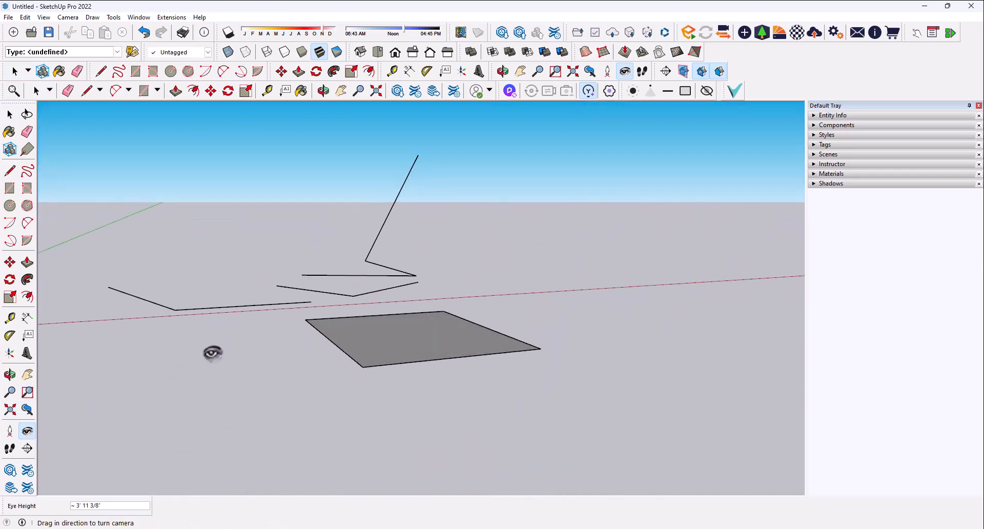
pyautogui.click(10, 449)
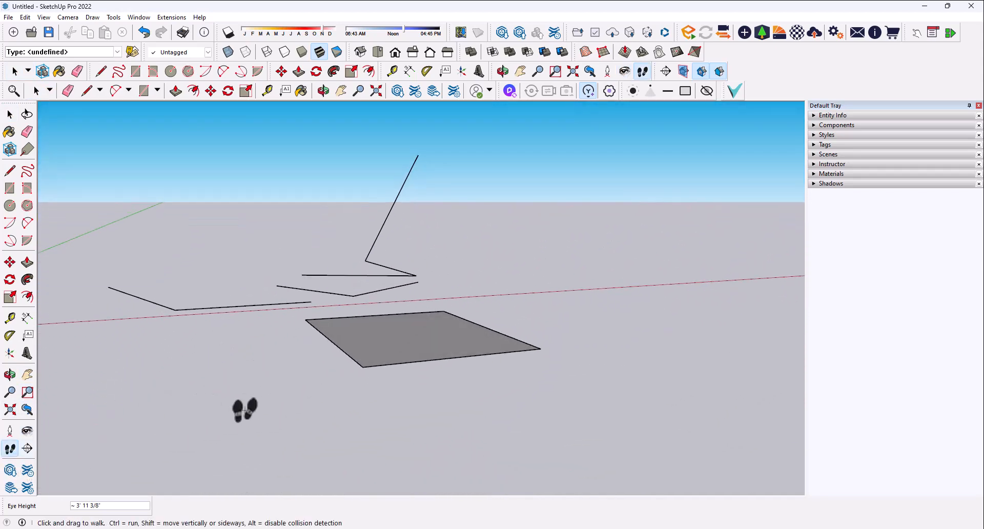
pyautogui.moveTo(246, 411)
pyautogui.mouseDown()
pyautogui.moveTo(281, 330)
pyautogui.moveTo(272, 305)
pyautogui.moveTo(209, 250)
pyautogui.moveTo(220, 308)
pyautogui.mouseUp()
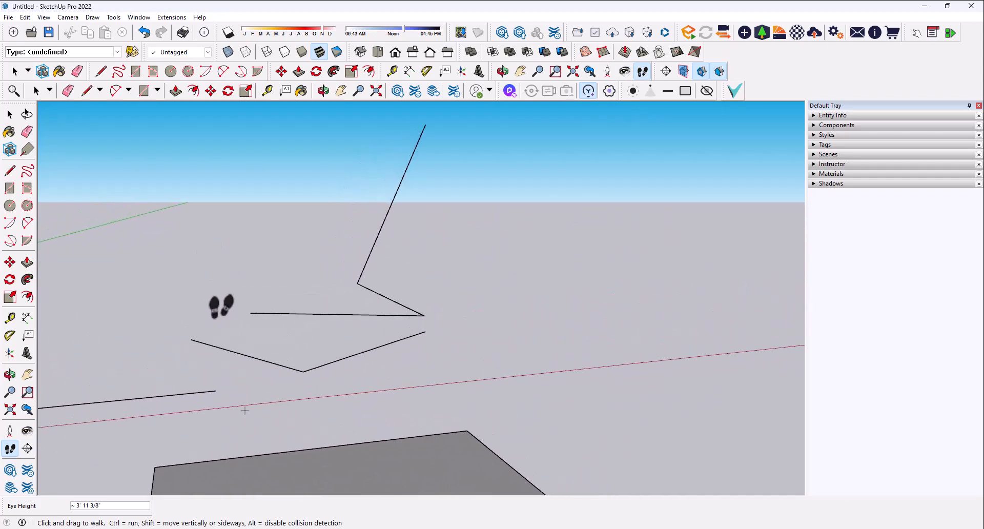
# Place the viewpoint on the face's far edge with Position Camera at a 5' 6" eye height and look around from there.
pyautogui.click(9, 432)
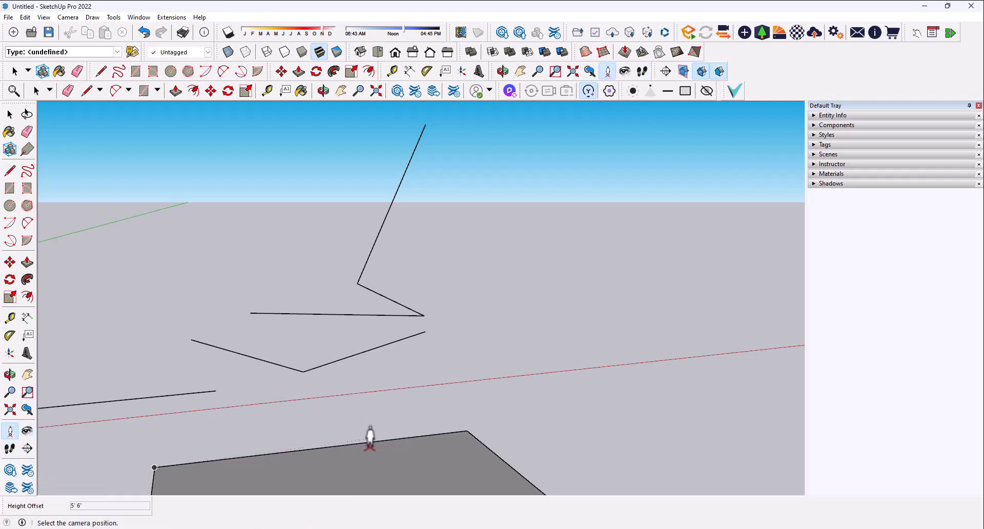
pyautogui.click(369, 440)
pyautogui.moveTo(370, 432); pyautogui.dragTo(228, 392)
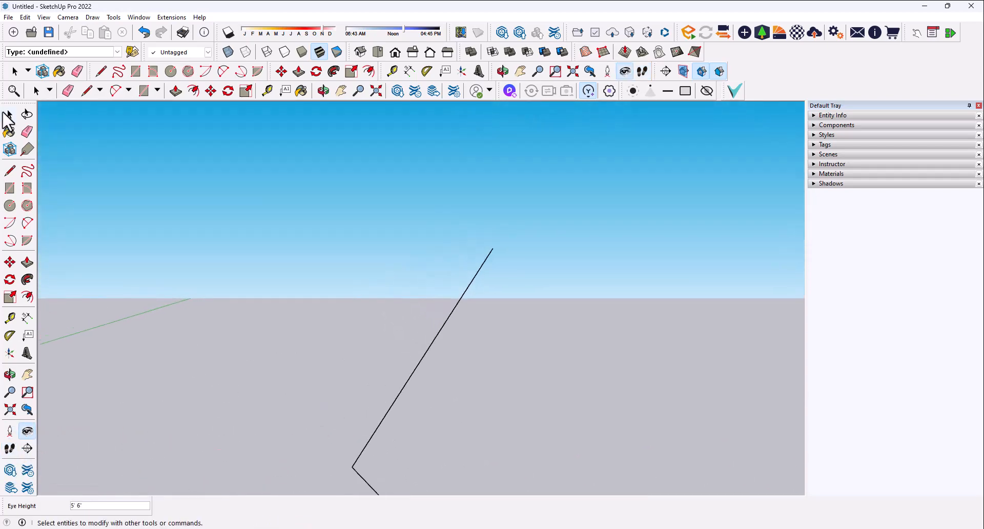
pyautogui.click(6, 115)
pyautogui.scroll(-5, 445, 274)
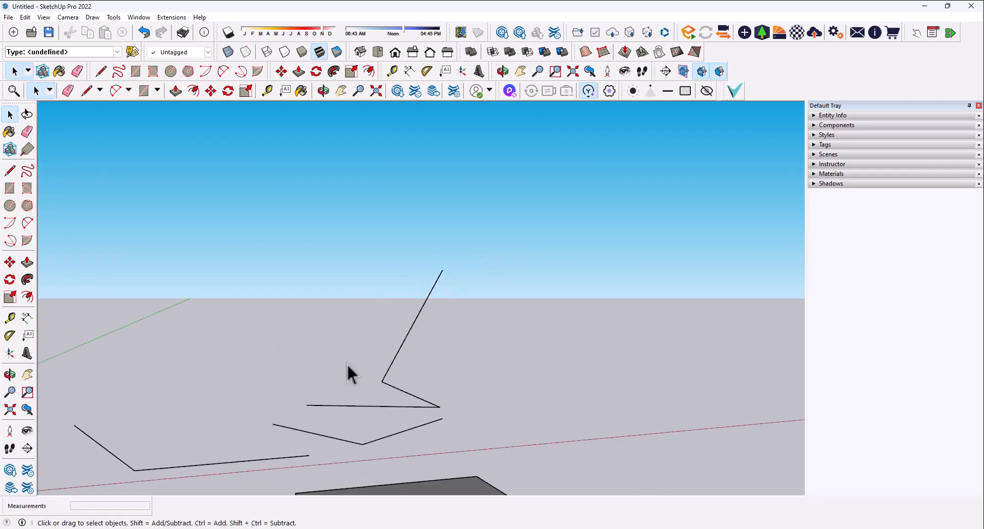
# Push/Pull the four-sided face upward about 3' 3" into a solid box.
pyautogui.moveTo(347, 374)
pyautogui.mouseDown(button='middle')
pyautogui.moveTo(475, 417)
pyautogui.moveTo(324, 279)
pyautogui.mouseUp(button='middle')
pyautogui.scroll(-3, 402, 341)
pyautogui.moveTo(402, 341); pyautogui.dragTo(520, 373, button='middle')
pyautogui.scroll(4, 438, 423)
pyautogui.click(520, 372)
pyautogui.click(581, 344)
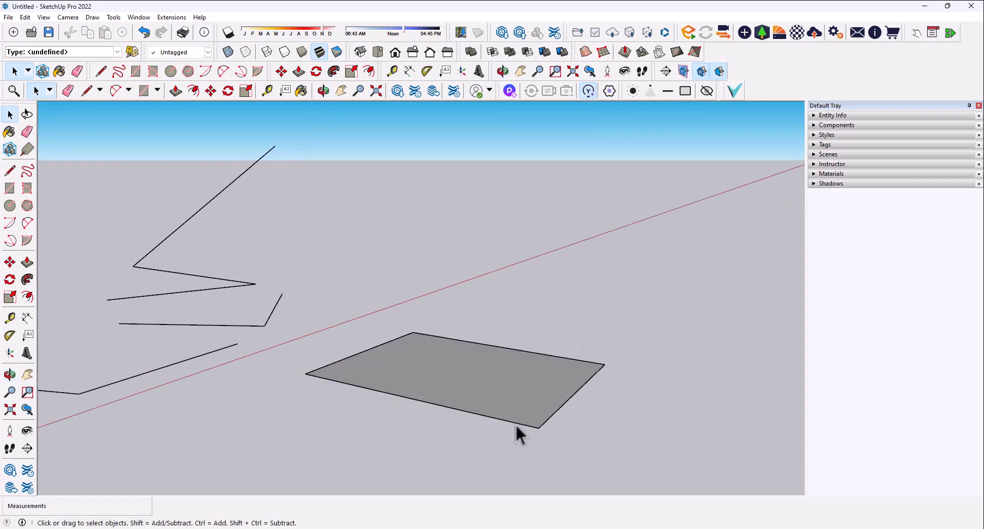
pyautogui.moveTo(424, 361); pyautogui.dragTo(474, 424, button='middle')
pyautogui.scroll(1, 474, 424)
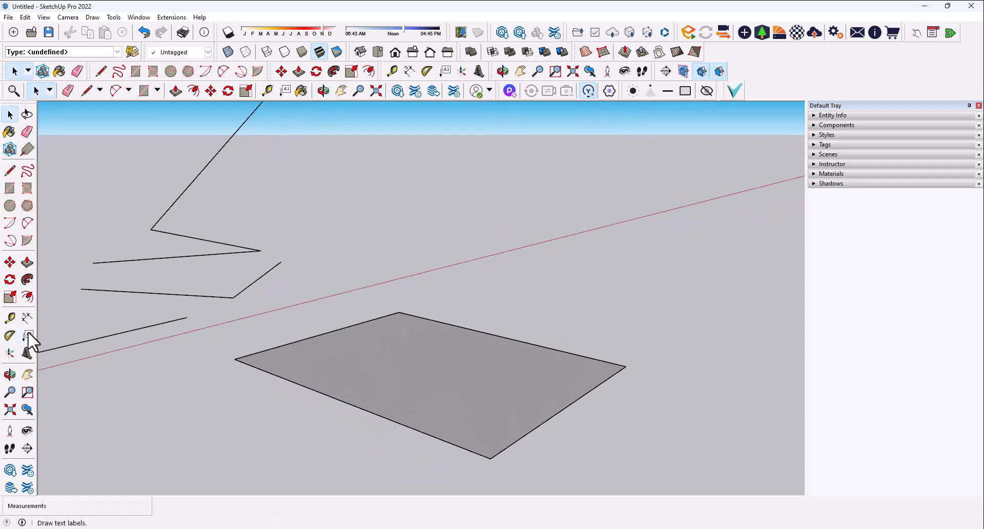
pyautogui.click(27, 264)
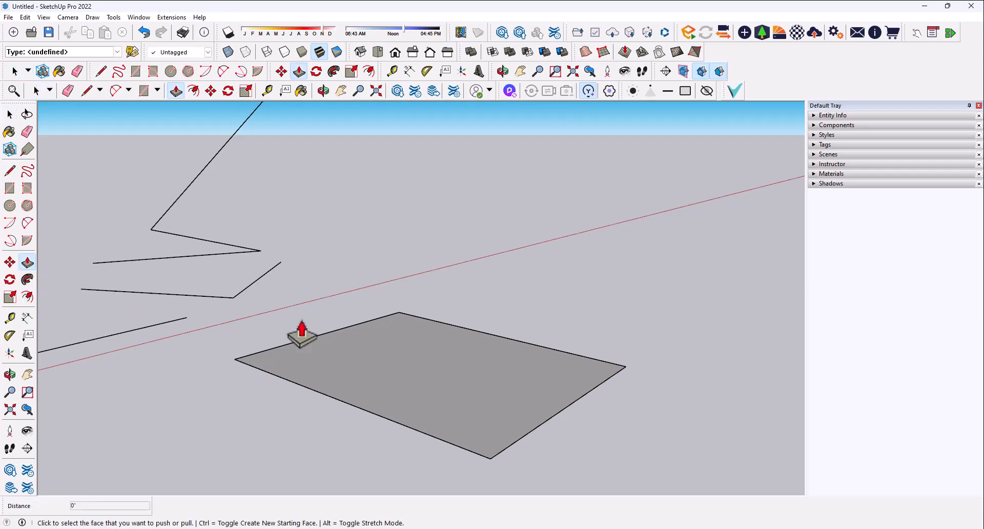
pyautogui.click(384, 367)
pyautogui.click(385, 222)
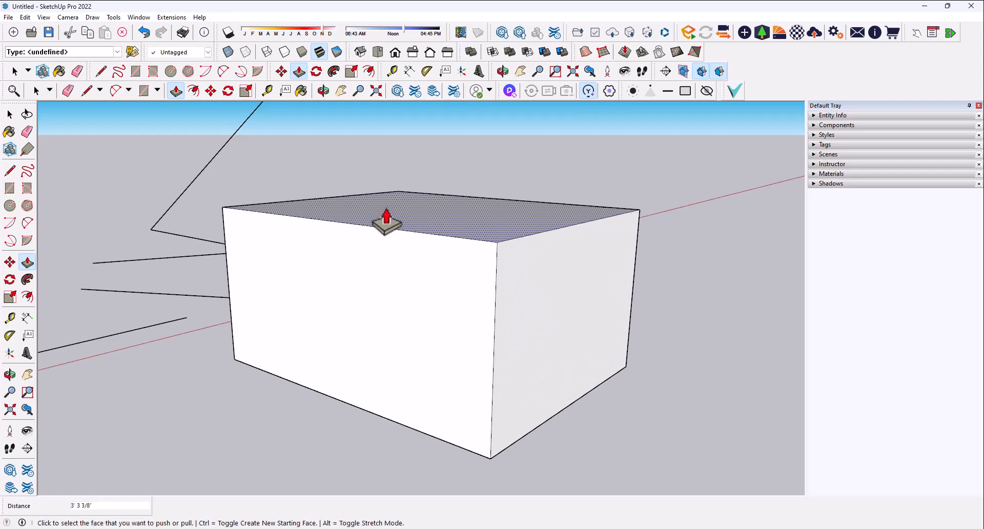
# Examine the extruded box from several sides, from above, up close and from farther away.
pyautogui.moveTo(385, 222); pyautogui.dragTo(90, 349, button='middle')
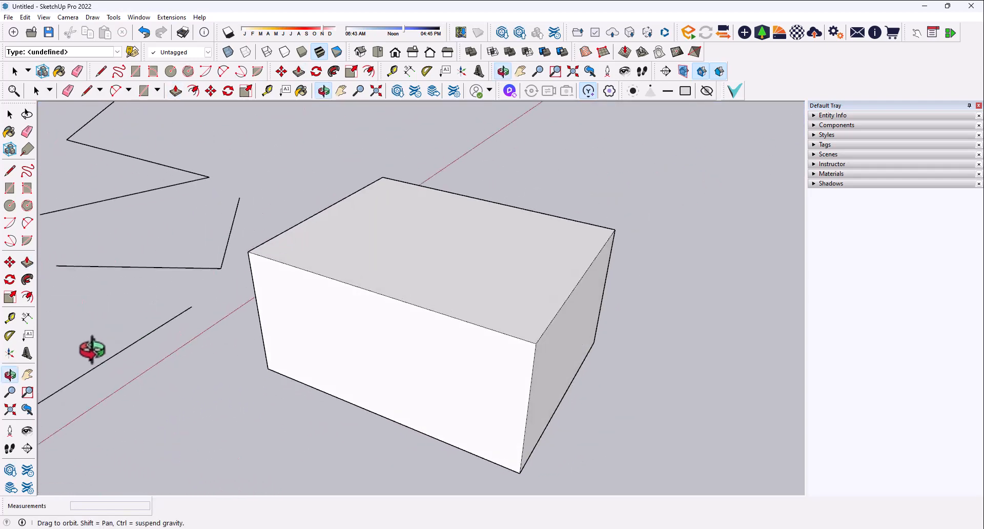
pyautogui.moveTo(433, 391); pyautogui.dragTo(147, 341, button='middle')
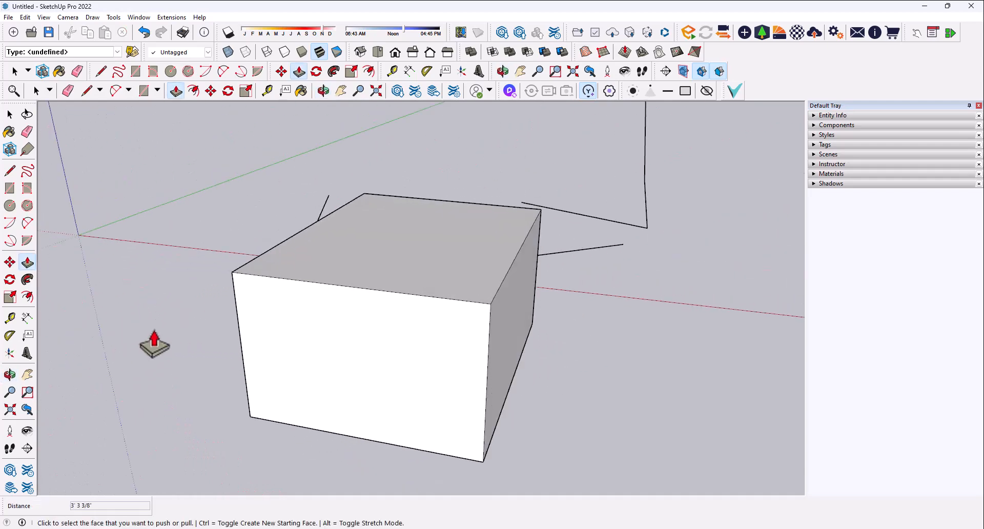
pyautogui.click(9, 115)
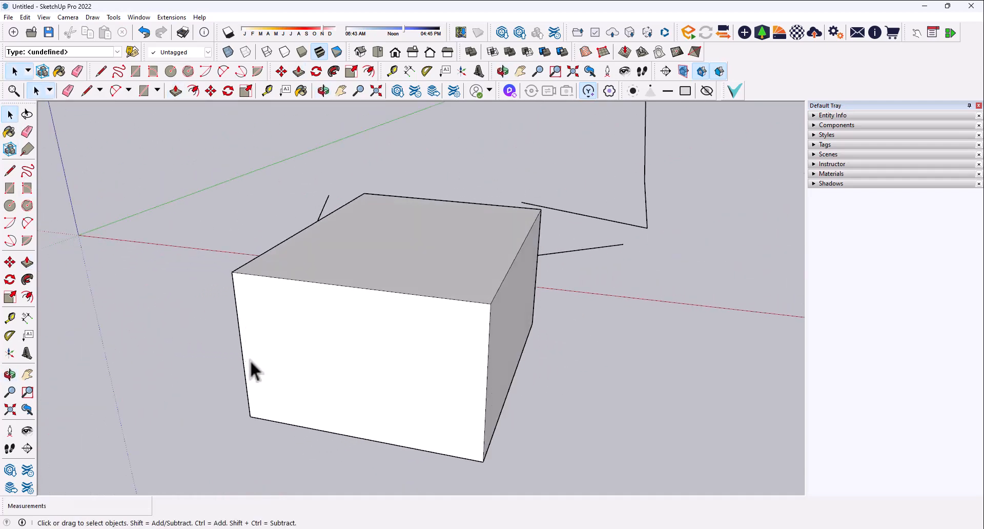
pyautogui.moveTo(251, 361); pyautogui.dragTo(550, 358, button='middle')
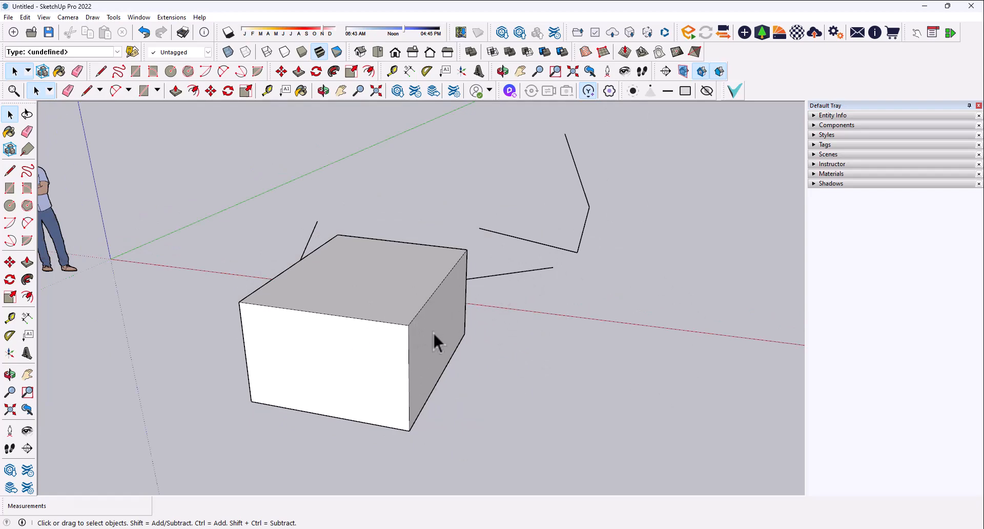
pyautogui.moveTo(433, 334); pyautogui.dragTo(337, 259, button='middle')
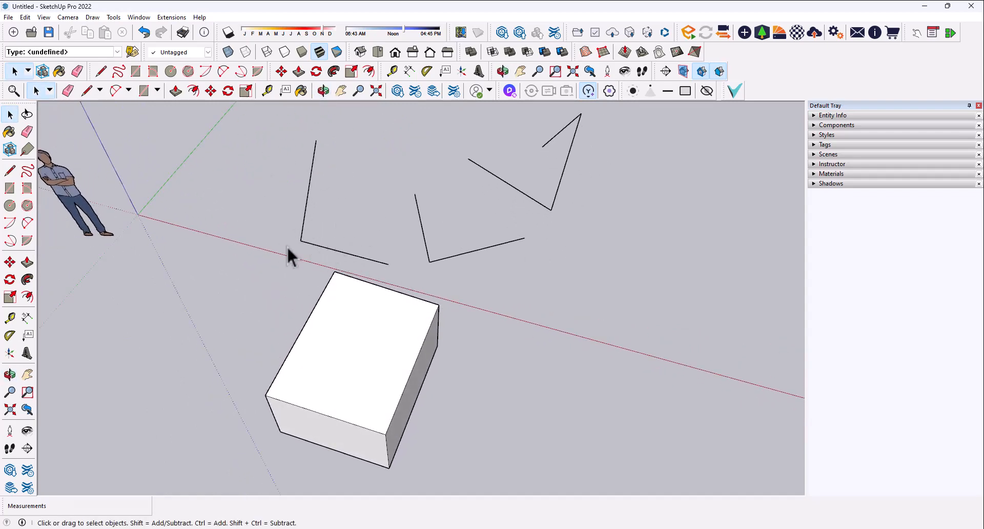
pyautogui.moveTo(288, 246); pyautogui.dragTo(317, 294, button='middle')
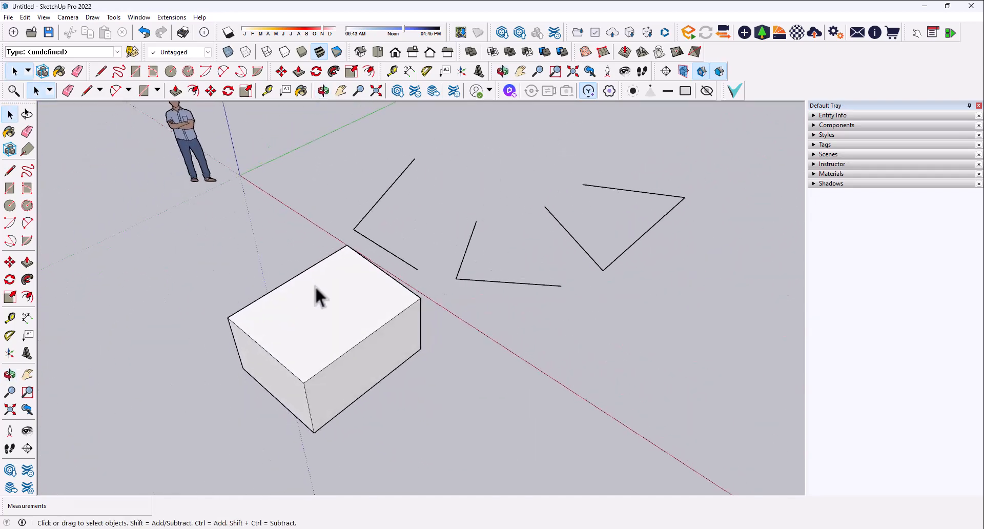
pyautogui.scroll(2, 347, 348)
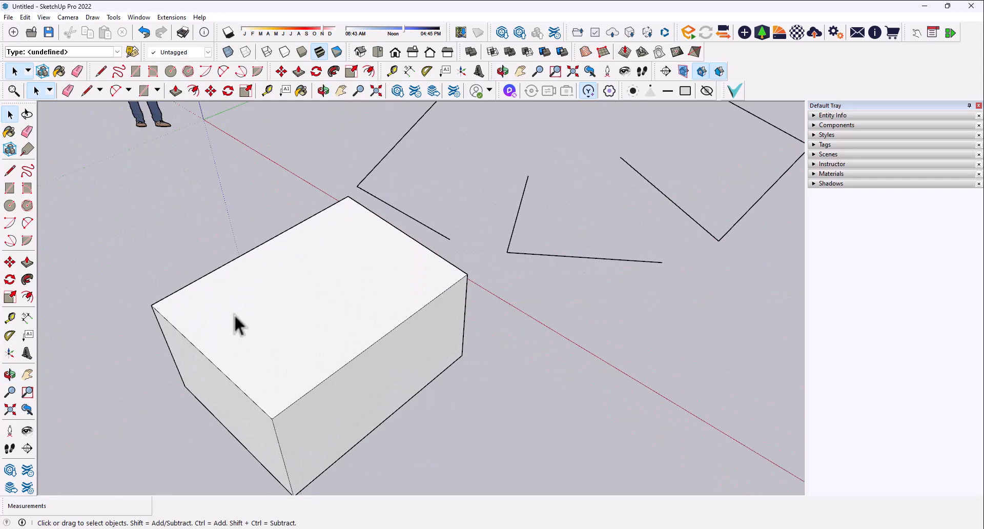
pyautogui.scroll(-2, 302, 400)
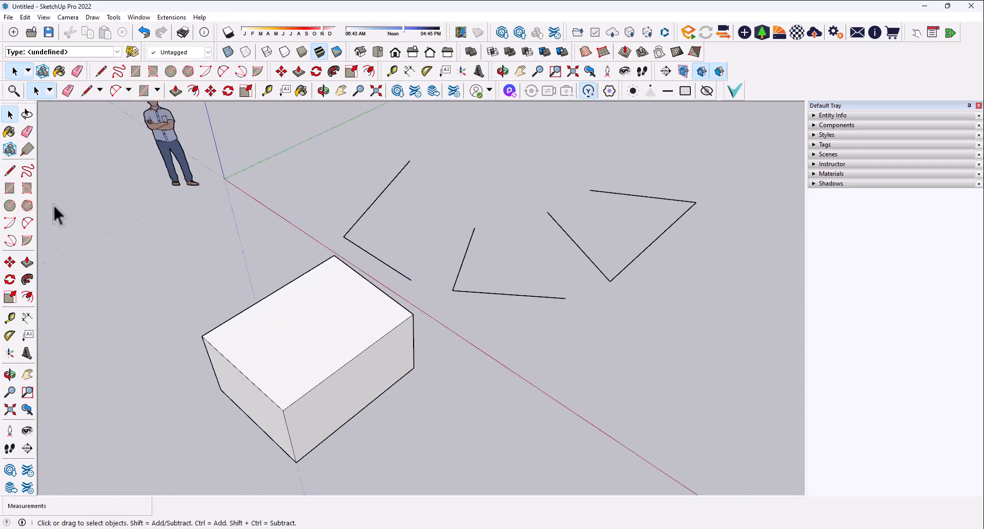
# Delete the extruded box and all the open lines beside it, keeping the scale figure.
pyautogui.click(271, 338)
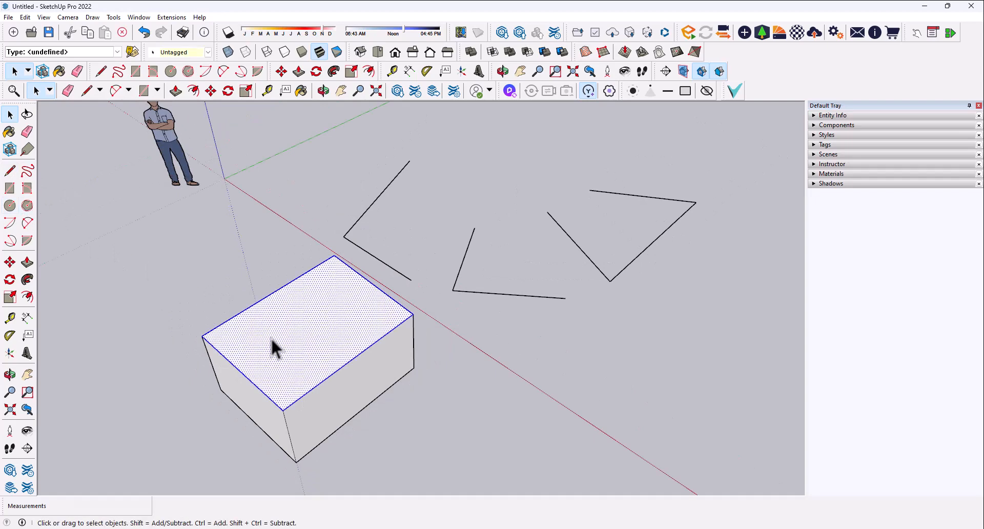
pyautogui.click(217, 265)
pyautogui.moveTo(216, 265); pyautogui.dragTo(205, 308, button='middle')
pyautogui.moveTo(161, 207); pyautogui.dragTo(380, 377)
pyautogui.press('Delete')
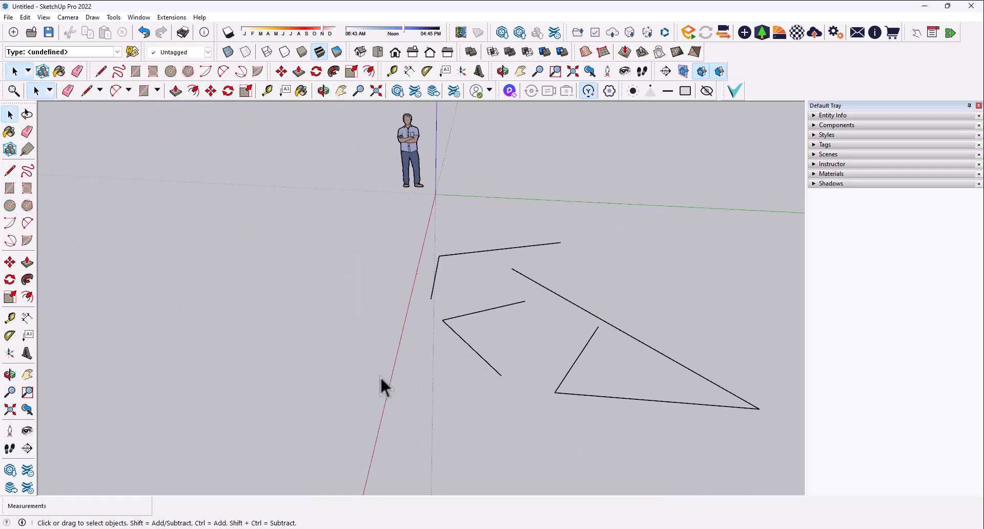
pyautogui.scroll(-1, 426, 392)
pyautogui.moveTo(399, 256); pyautogui.dragTo(399, 256)
pyautogui.press('Delete')
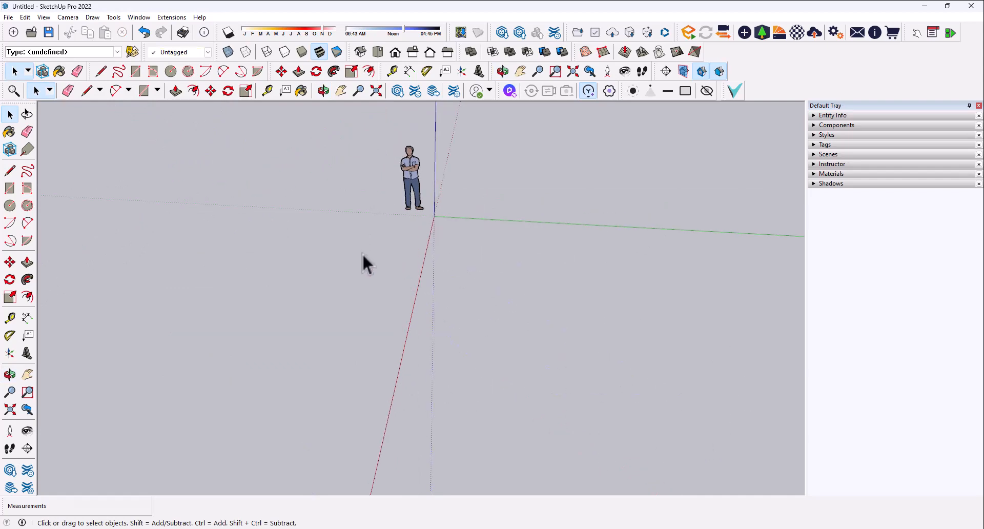
# Draw a freehand rectangle on the ground in front of the red axis, near the scale figure, with the Rectangle tool.
pyautogui.moveTo(170, 385); pyautogui.dragTo(434, 402, button='middle')
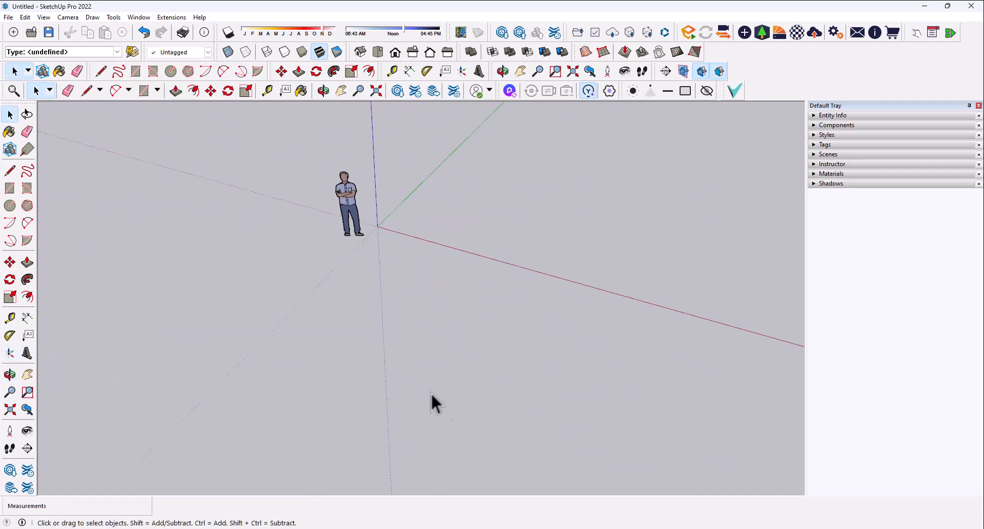
pyautogui.click(10, 188)
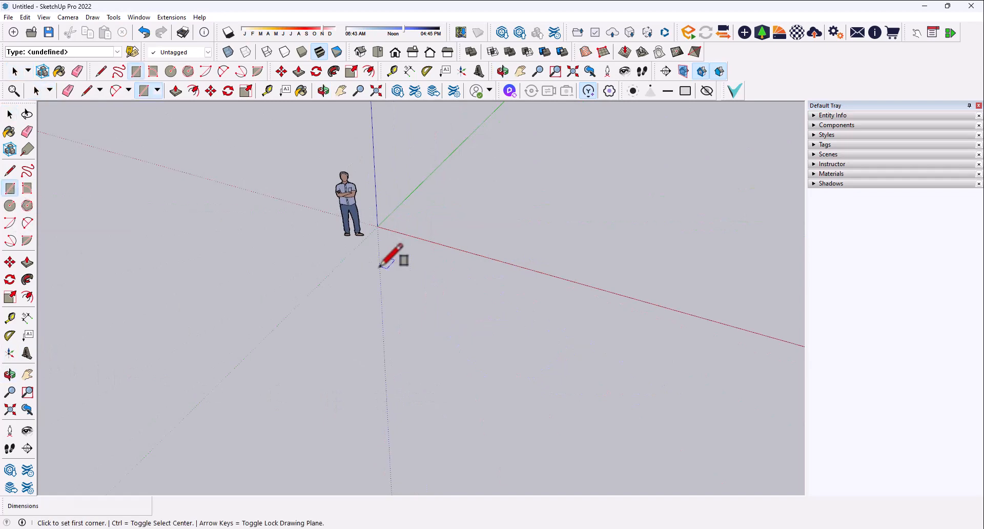
pyautogui.click(424, 267)
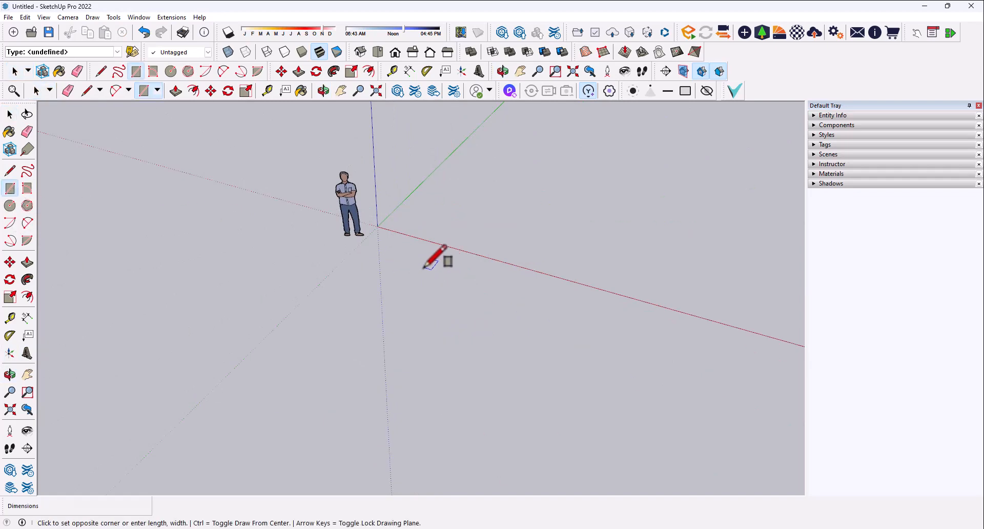
pyautogui.click(439, 378)
# Draw a second rectangle of exactly 2' by 4' on the ground beyond the red axis, away from the first one.
pyautogui.moveTo(353, 384); pyautogui.dragTo(455, 328, button='middle')
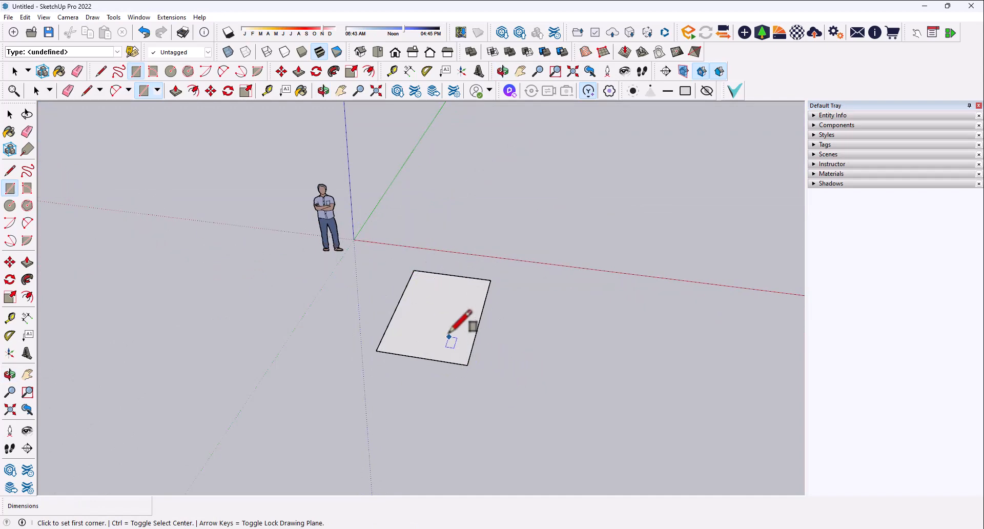
pyautogui.click(472, 194)
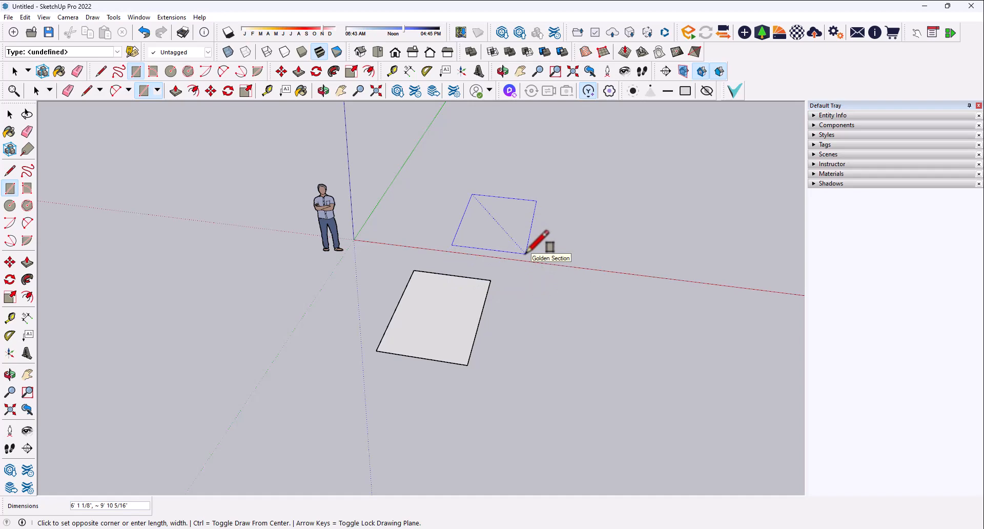
pyautogui.press('Escape')
pyautogui.click(587, 232)
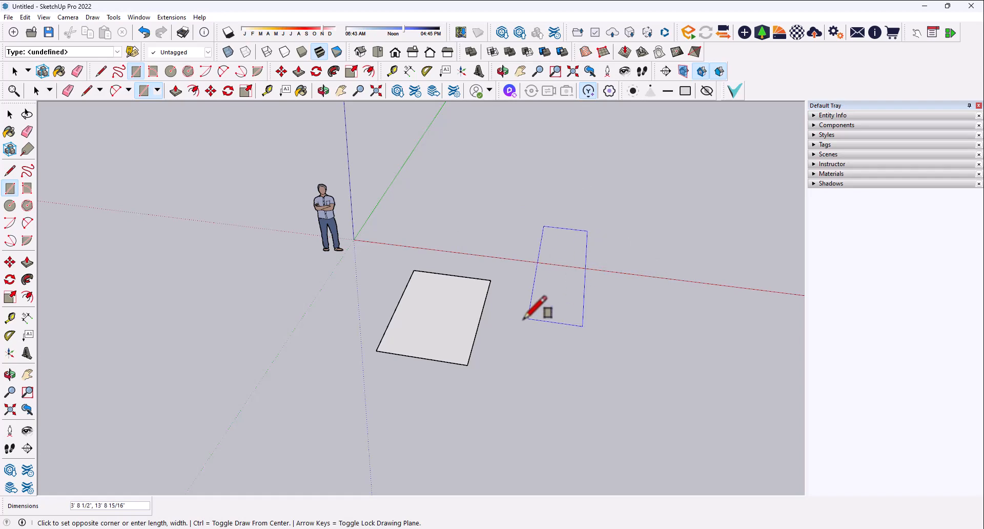
pyautogui.scroll(-2, 529, 320)
pyautogui.scroll(5, 626, 264)
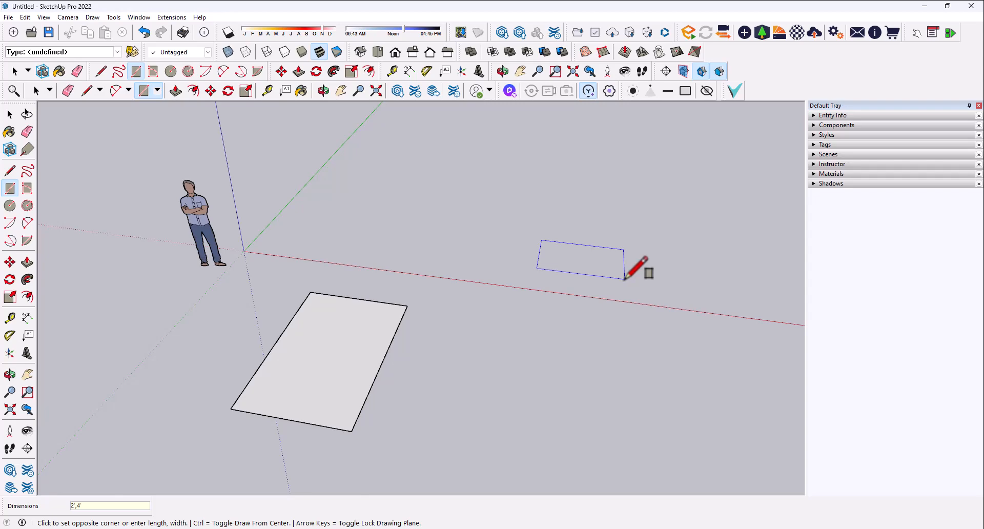
pyautogui.press('Return')
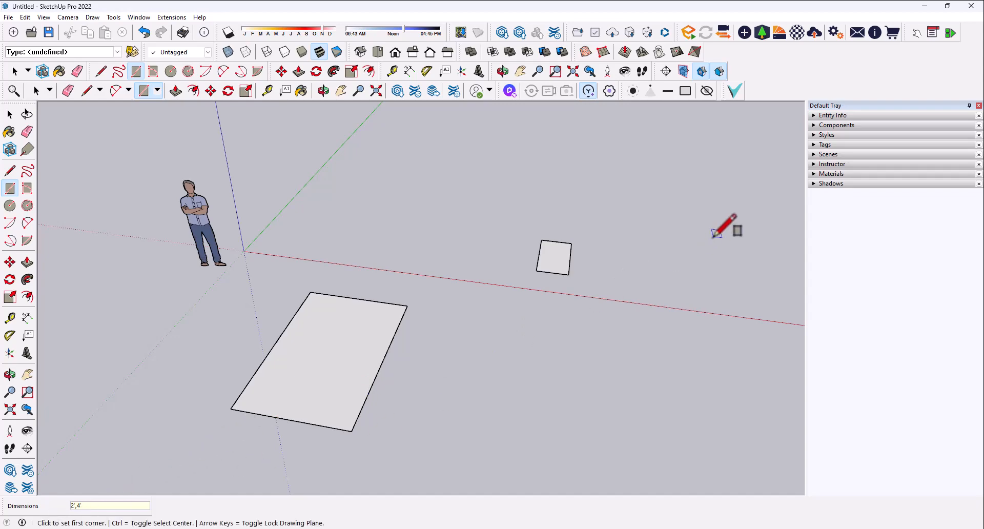
# Measure the long edge of the 2' by 4' rectangle with the Tape Measure tool, without leaving a guide.
pyautogui.moveTo(725, 224); pyautogui.dragTo(555, 356, button='middle')
pyautogui.scroll(3, 644, 365)
pyautogui.scroll(2, 644, 365)
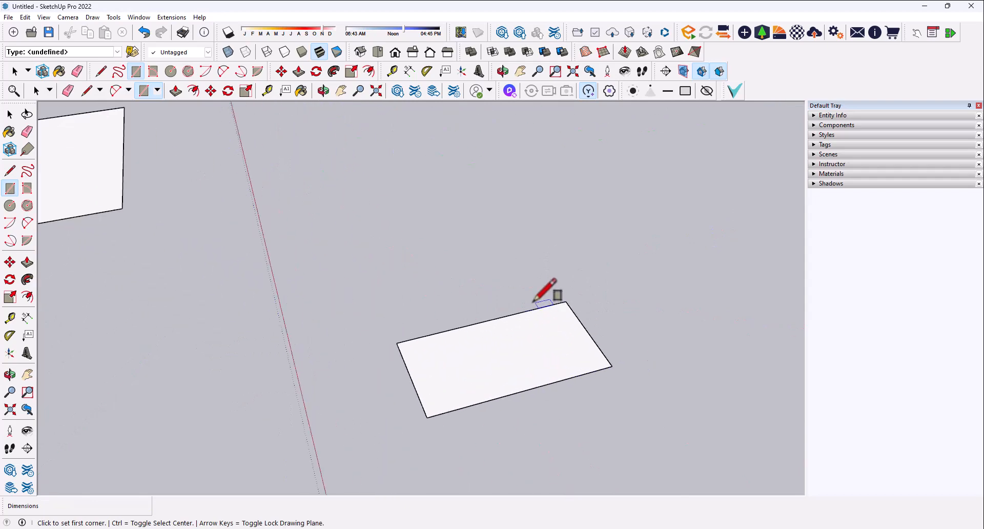
pyautogui.click(10, 318)
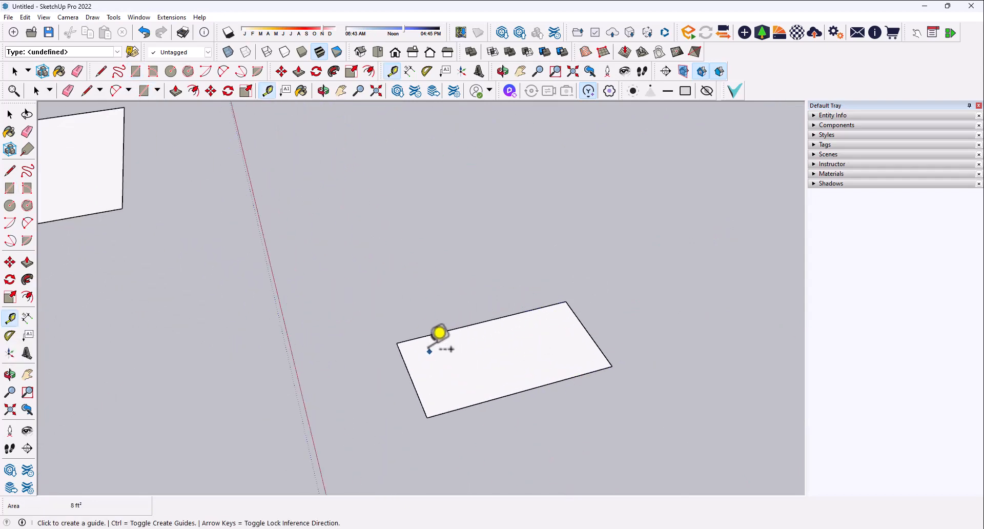
pyautogui.click(396, 343)
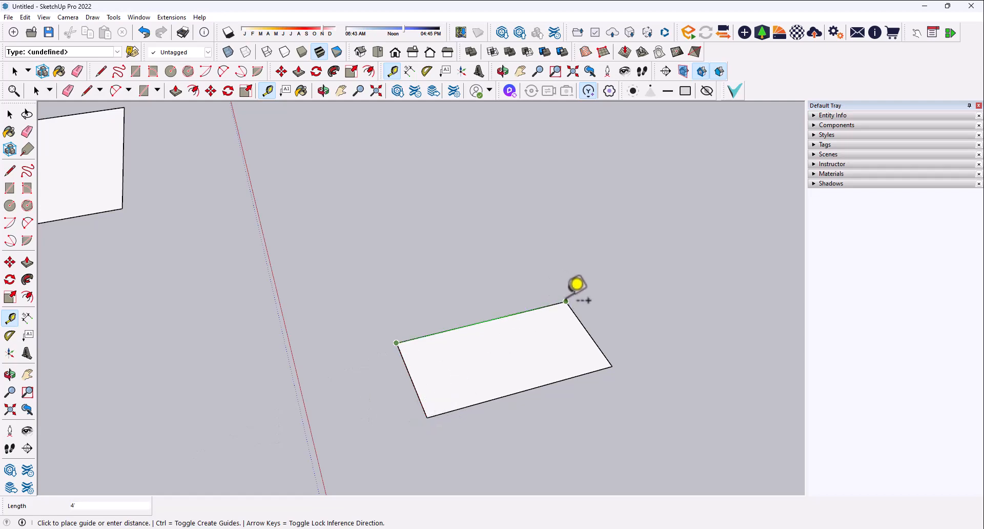
pyautogui.press('Escape')
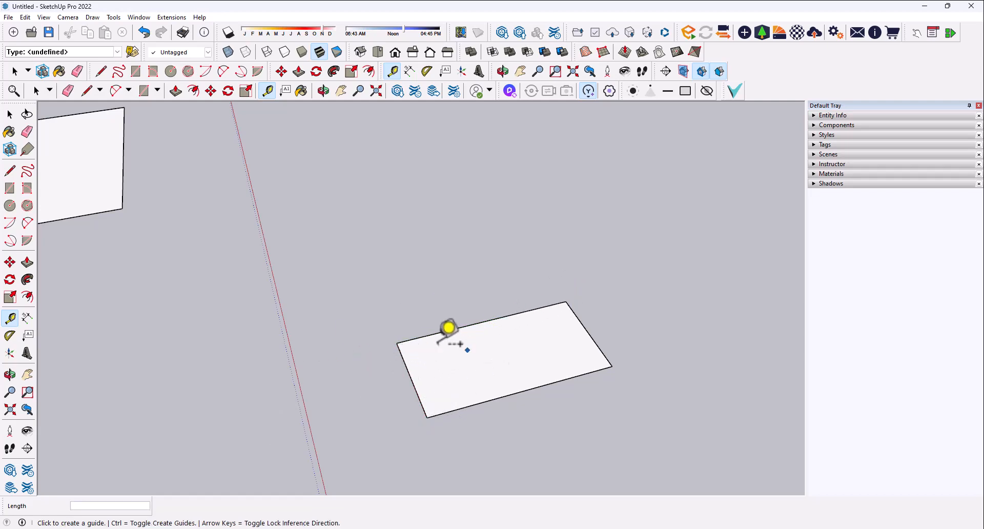
# Add linear dimensions to one short edge and one long edge of the 2' by 4' rectangle, placed just outside it.
pyautogui.click(27, 318)
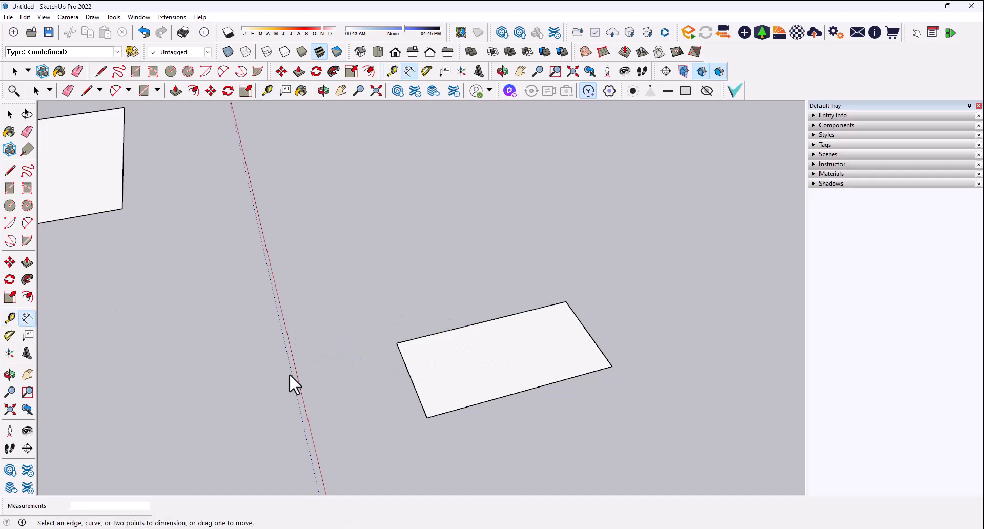
pyautogui.click(397, 343)
pyautogui.click(427, 417)
pyautogui.click(378, 401)
pyautogui.click(397, 342)
pyautogui.click(566, 303)
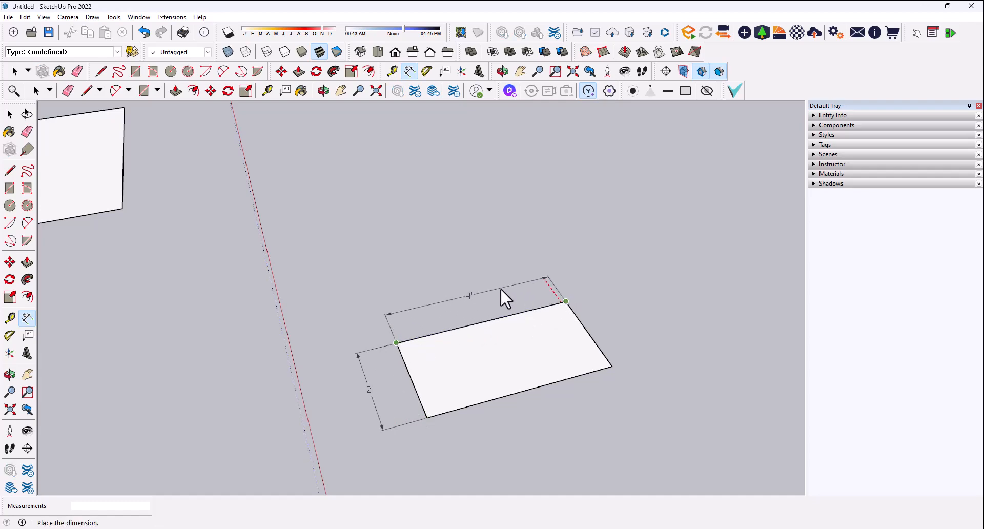
pyautogui.click(500, 291)
pyautogui.press('space')
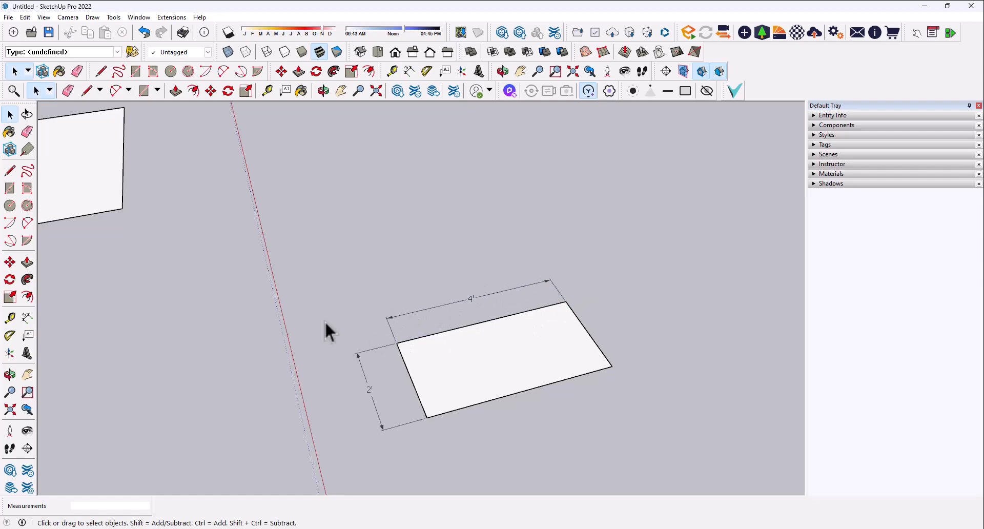
# Draw three connected line segments with entered lengths beside the dimensioned rectangle: along the green axis, back along the red axis, then along green again.
pyautogui.moveTo(343, 353); pyautogui.dragTo(633, 349, button='middle')
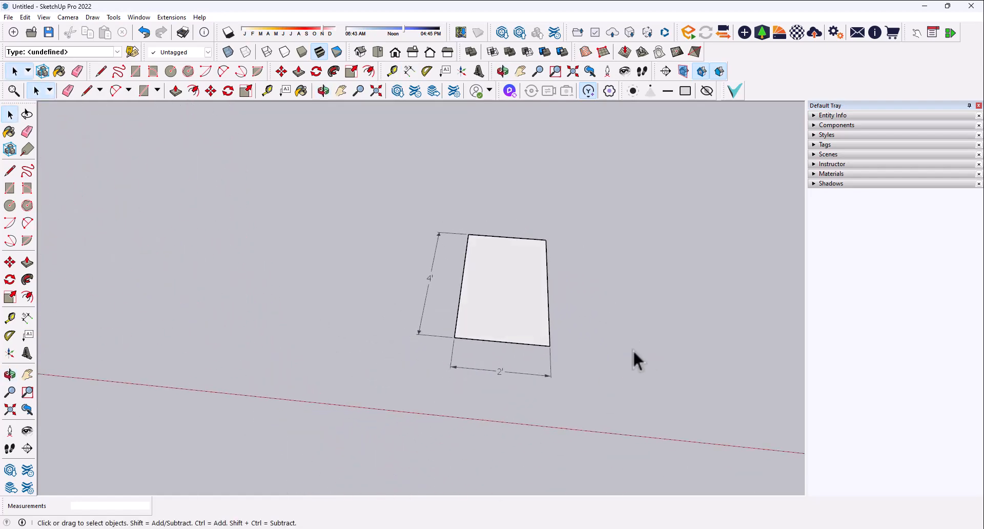
pyautogui.moveTo(500, 306); pyautogui.dragTo(268, 356, button='middle')
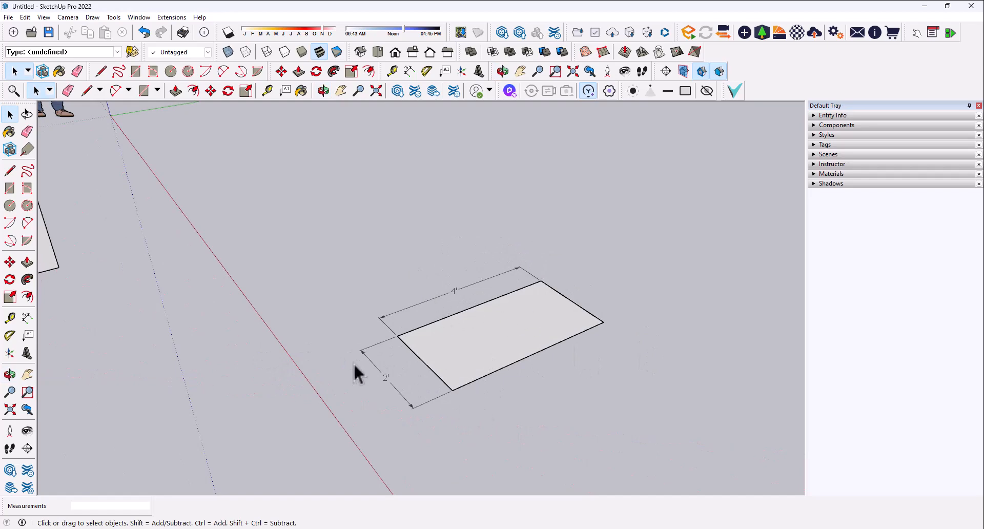
pyautogui.click(430, 349)
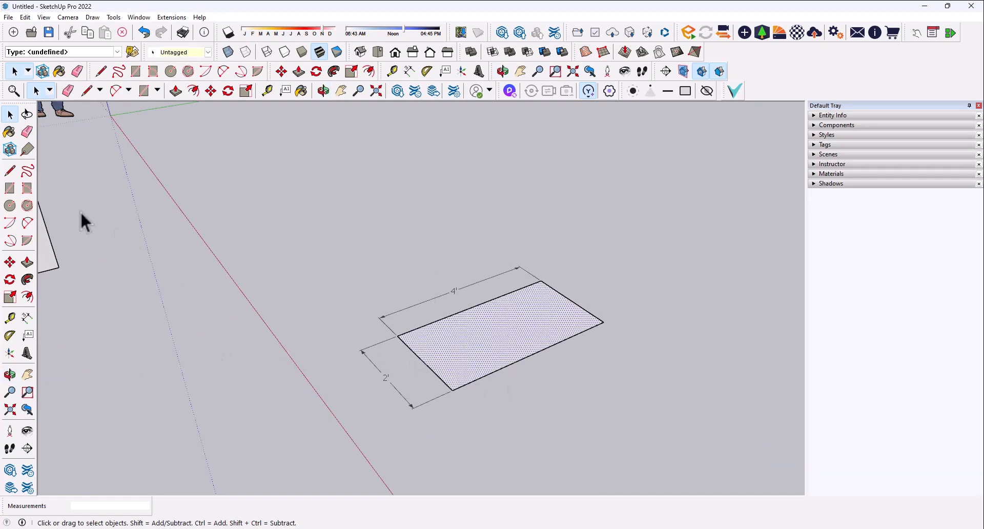
pyautogui.click(10, 172)
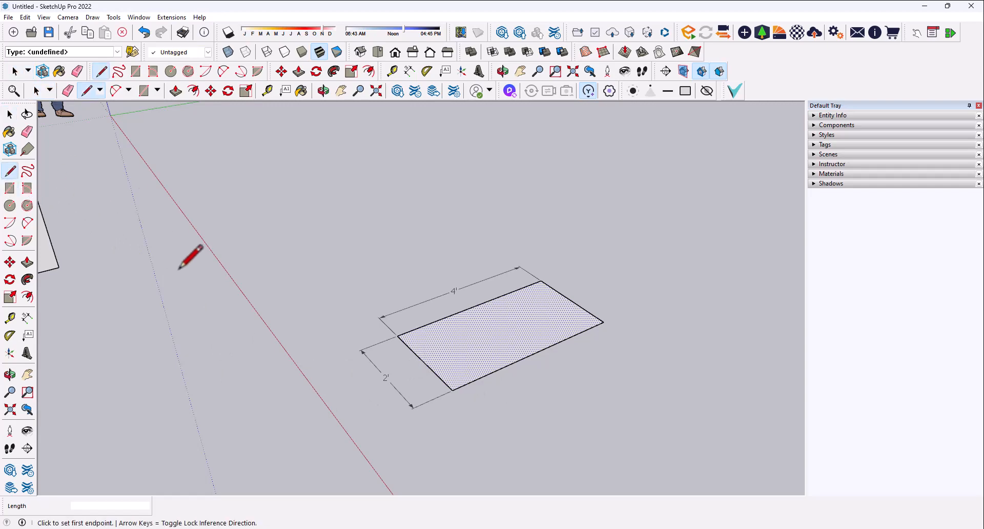
pyautogui.click(280, 281)
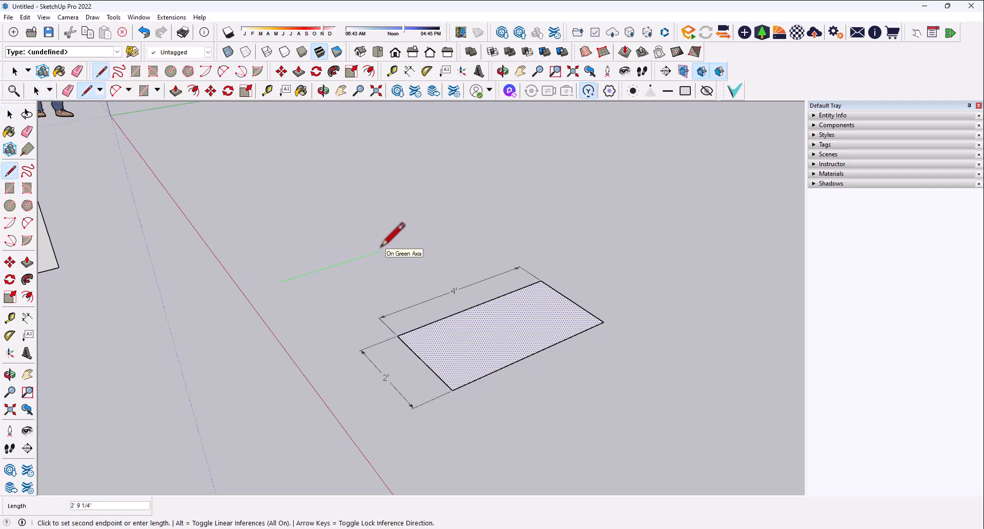
pyautogui.press('Return')
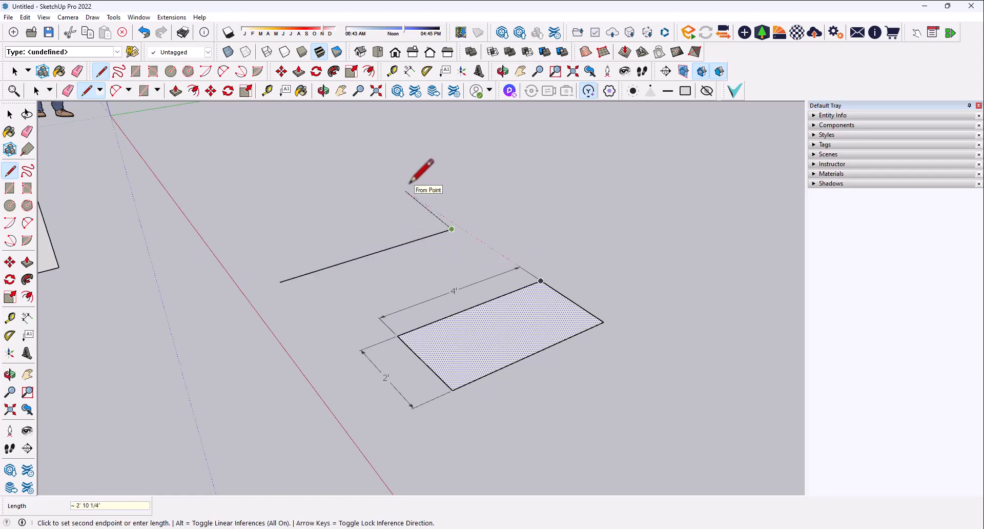
pyautogui.write('2')
pyautogui.press('Return')
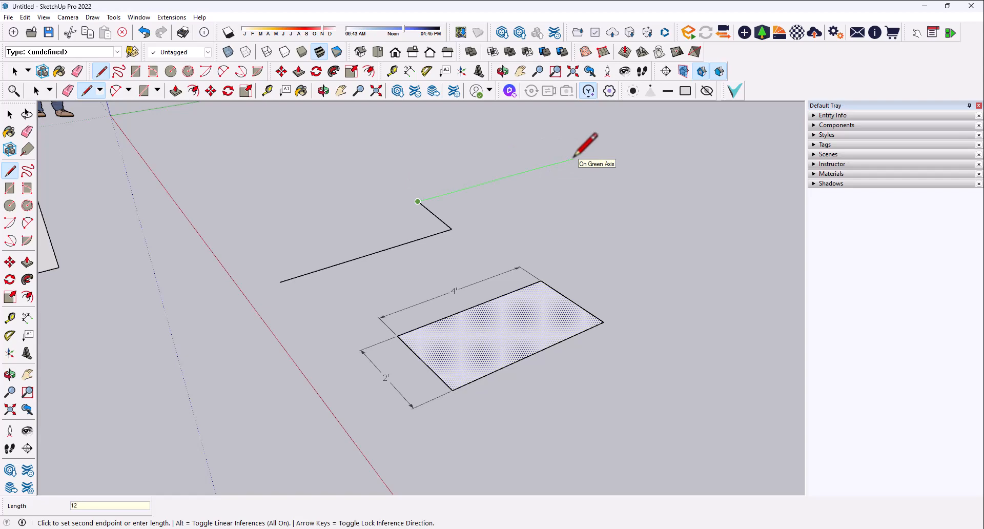
pyautogui.press('Return')
# Continue the line chain parallel to the red and green axes and close it at its start point with a slanted line, forming a six-sided face.
pyautogui.scroll(-5, 461, 454)
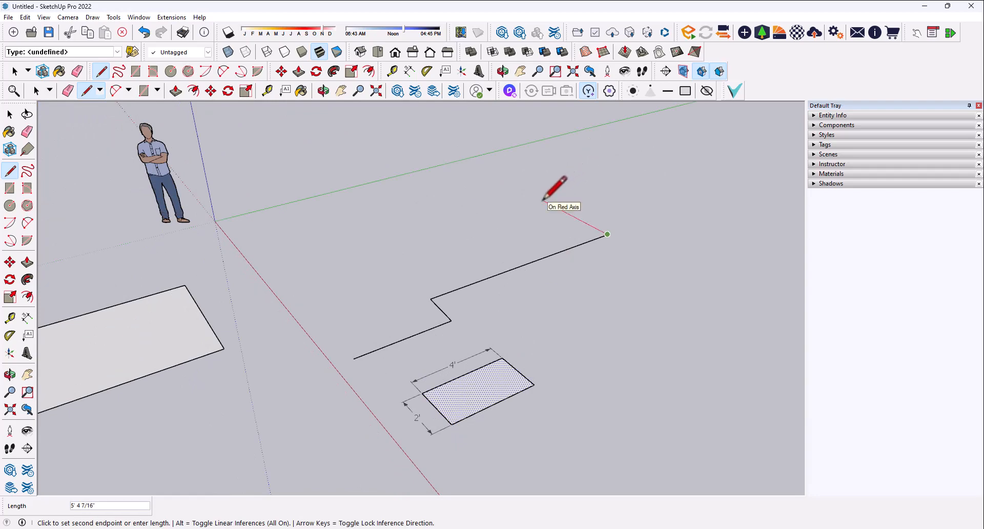
pyautogui.click(543, 201)
pyautogui.click(377, 252)
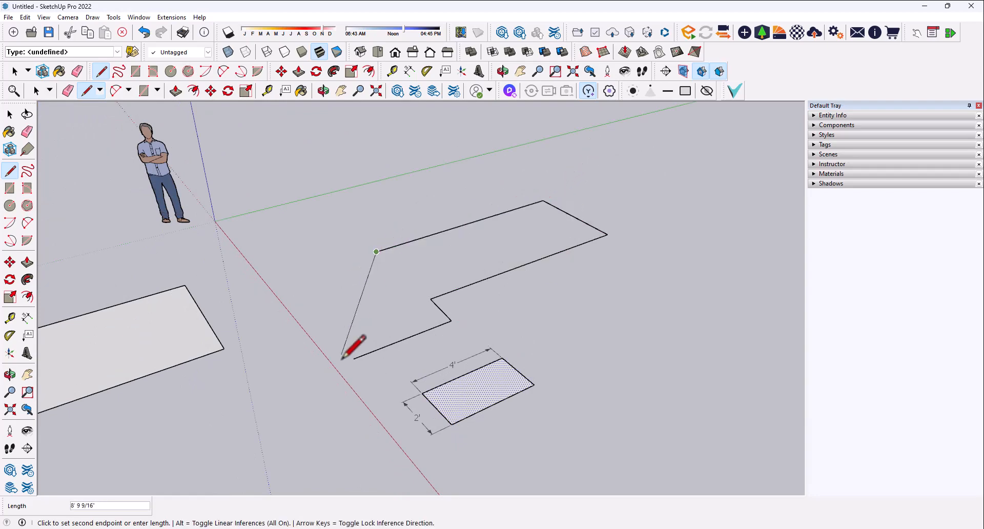
pyautogui.click(354, 359)
pyautogui.scroll(5, 418, 297)
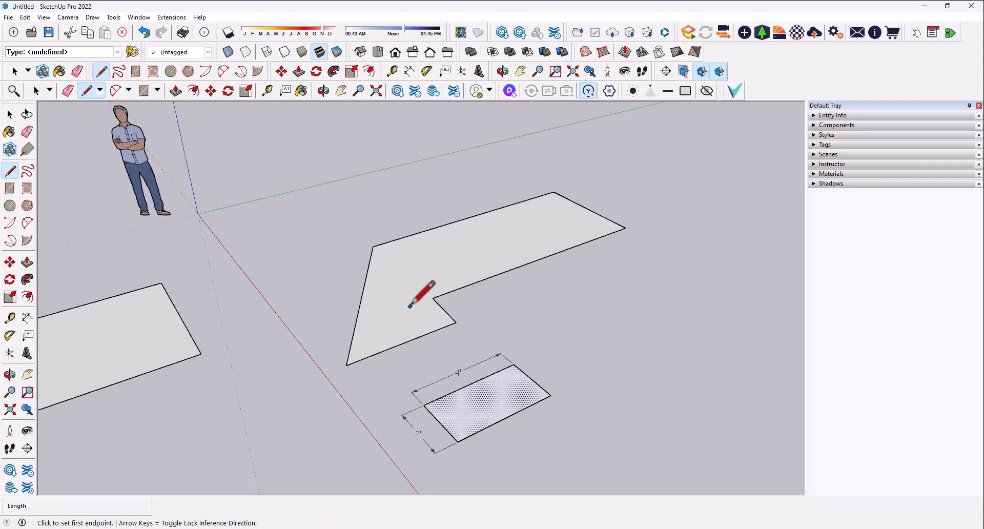
pyautogui.moveTo(439, 378)
pyautogui.mouseDown(button='middle')
pyautogui.moveTo(514, 277)
pyautogui.moveTo(418, 421)
pyautogui.mouseUp(button='middle')
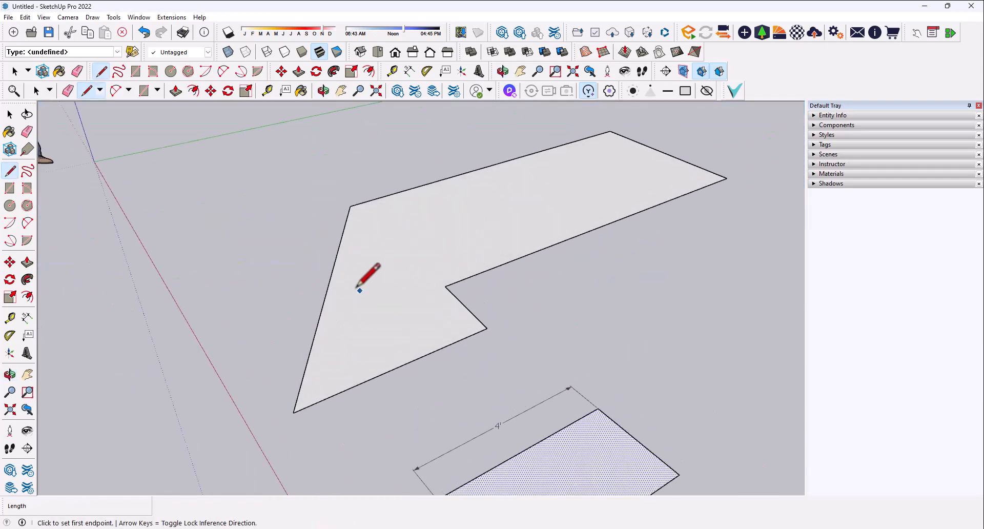
# Delete only the face of the six-sided shape, leaving its edges, and undo the deletion.
pyautogui.click(10, 114)
pyautogui.click(218, 224)
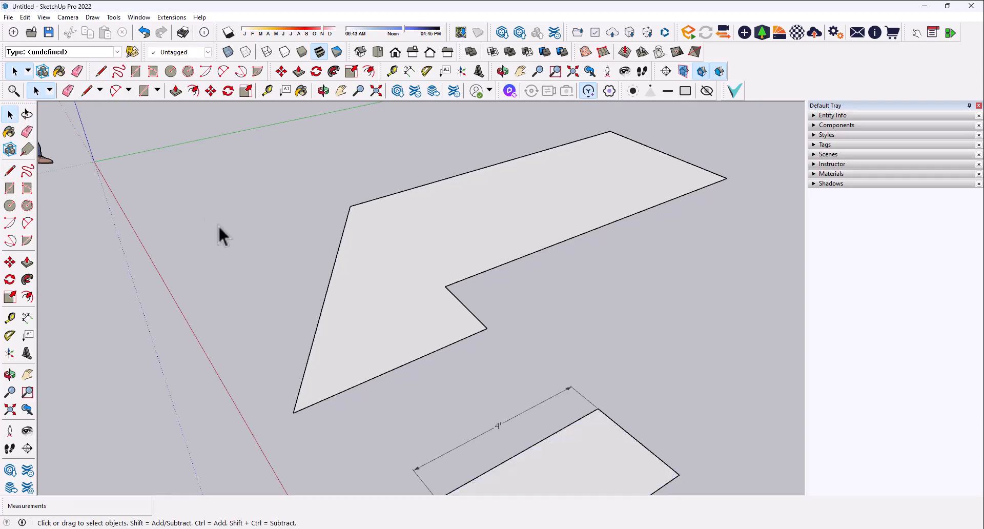
pyautogui.click(395, 274)
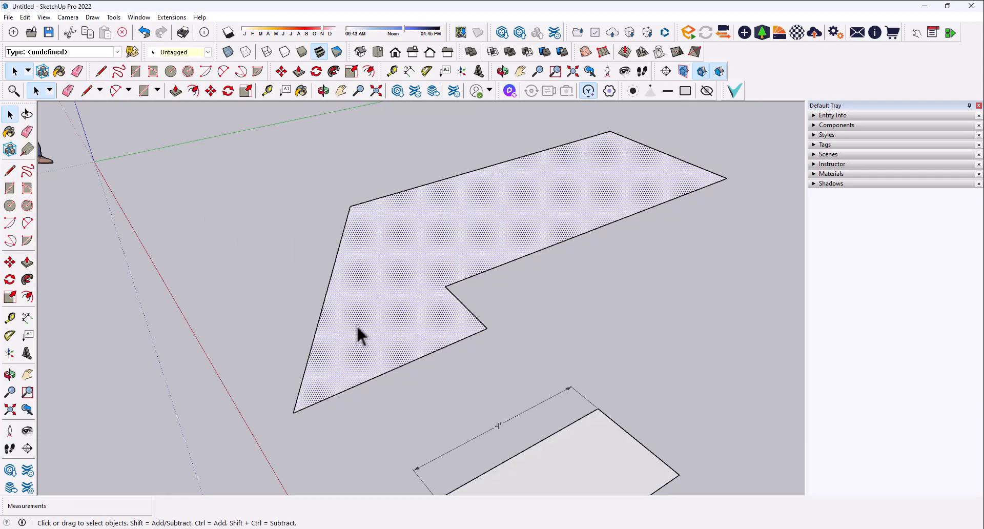
pyautogui.click(378, 377)
pyautogui.moveTo(424, 392); pyautogui.dragTo(409, 424, button='middle')
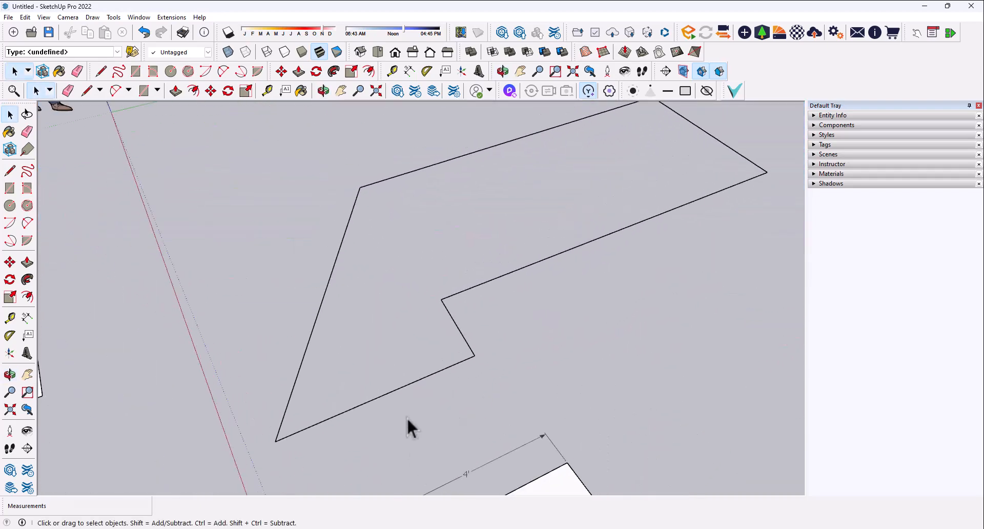
pyautogui.scroll(-2, 433, 408)
pyautogui.hotkey('ctrl', 'z')
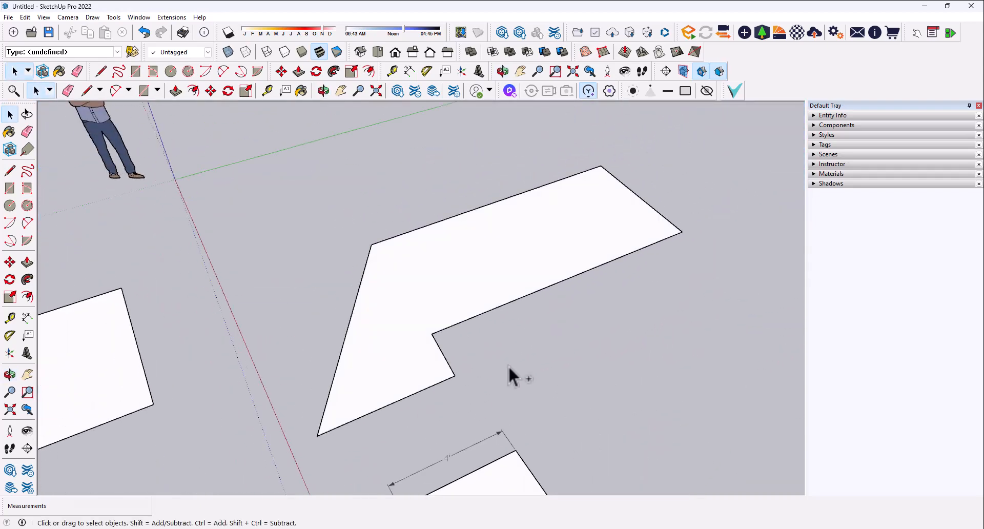
# Select the six-sided face together with its bounding edges, delete them, and undo the deletion.
pyautogui.doubleClick(418, 299)
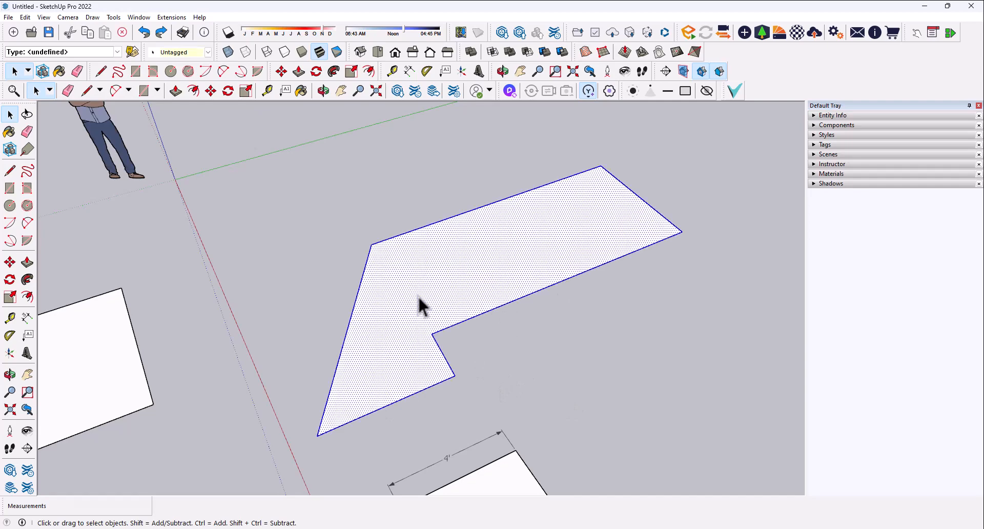
pyautogui.press('Delete')
pyautogui.hotkey('ctrl', 'z')
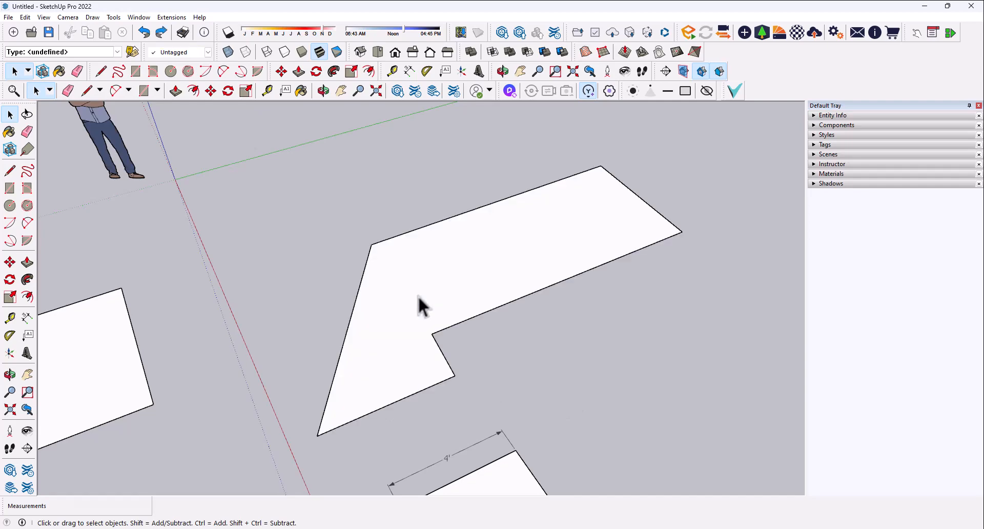
# Extrude the six-sided face upward by about 2' 6" with Push/Pull.
pyautogui.moveTo(352, 401); pyautogui.dragTo(461, 345, button='middle')
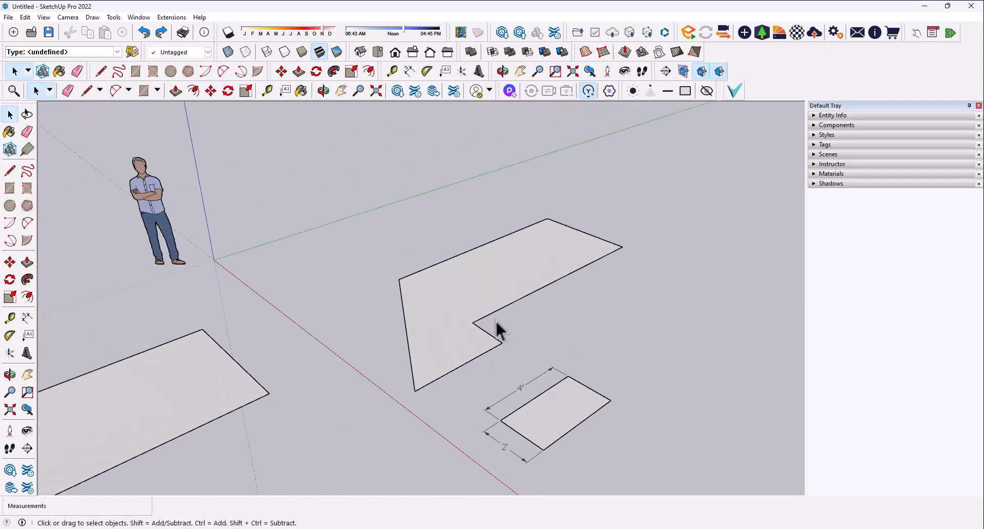
pyautogui.click(28, 262)
pyautogui.click(438, 296)
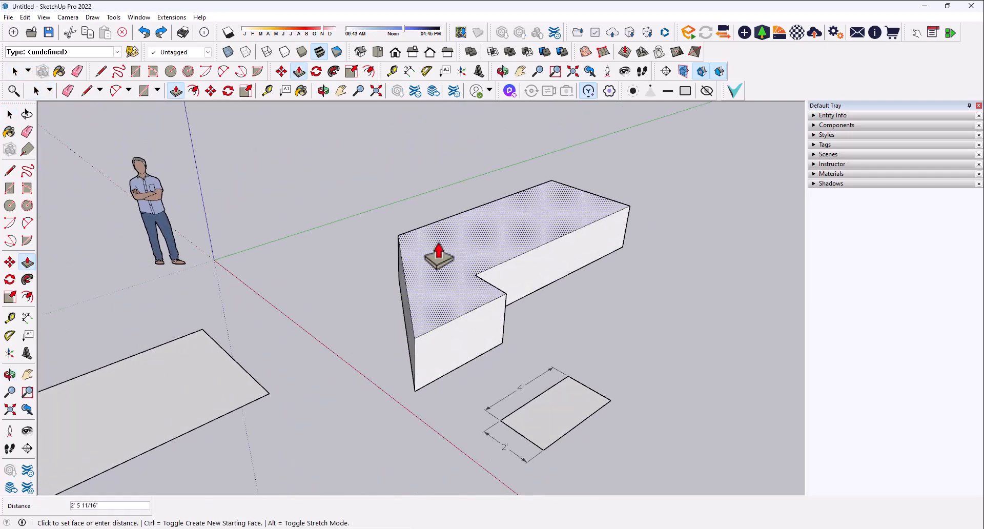
pyautogui.click(440, 252)
# Select the solid's top face alone, extend the selection to its bounding edges, and clear the selection.
pyautogui.click(10, 114)
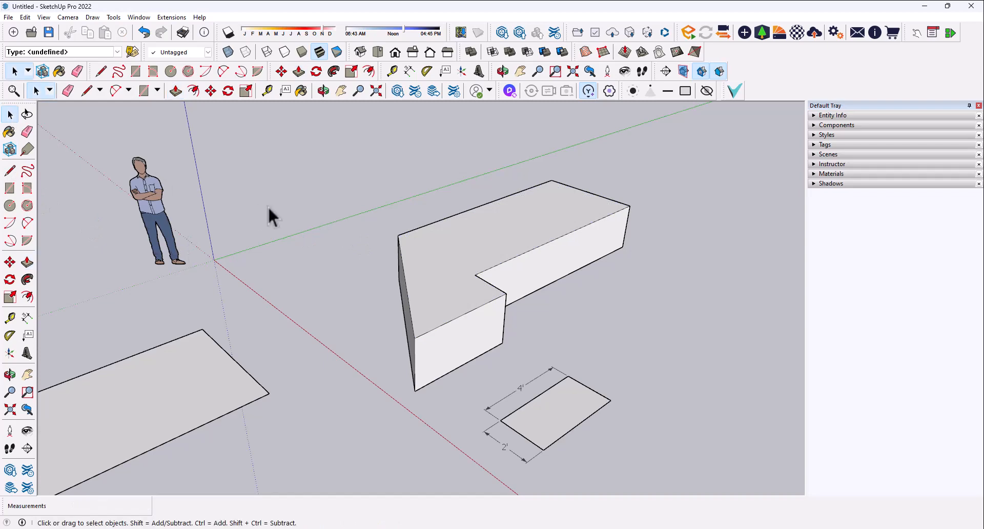
pyautogui.click(449, 256)
pyautogui.scroll(3, 449, 256)
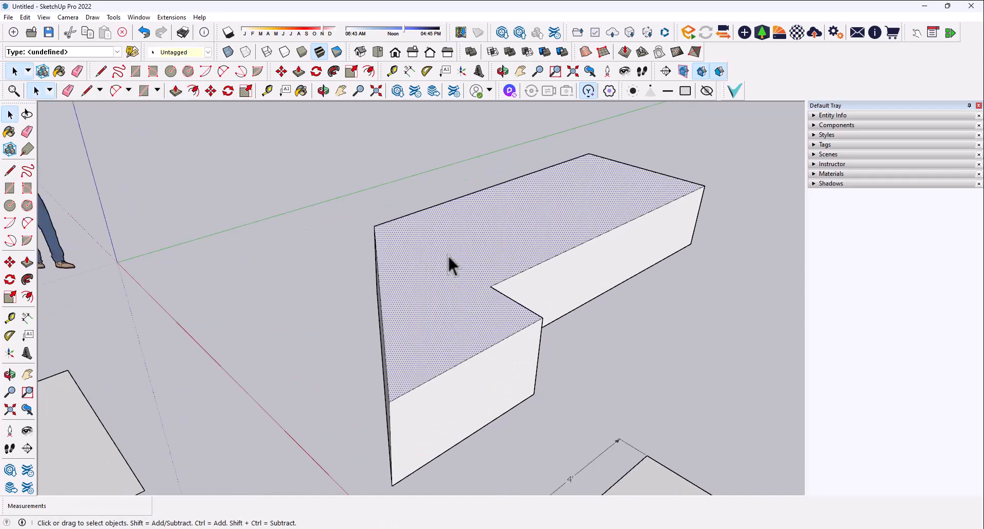
pyautogui.doubleClick(482, 254)
pyautogui.moveTo(482, 256); pyautogui.dragTo(497, 303, button='middle')
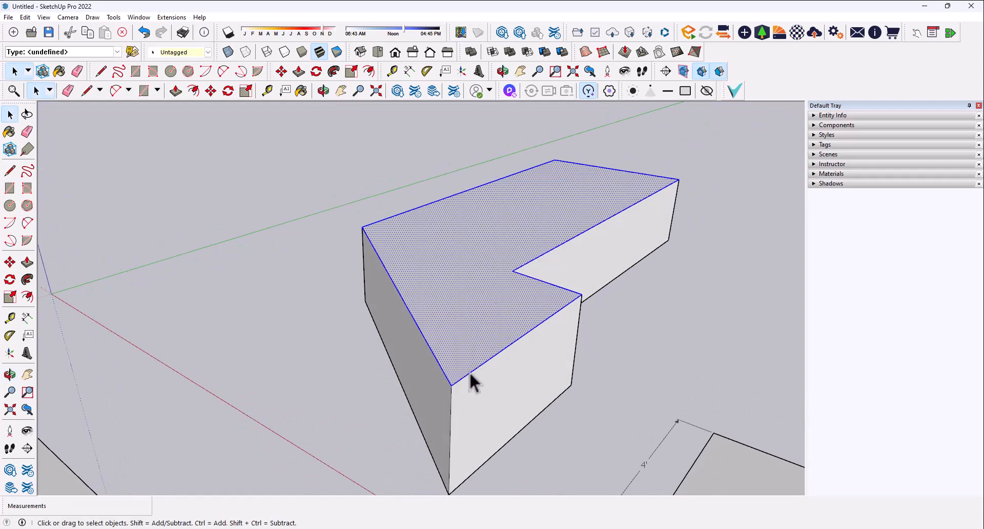
pyautogui.click(635, 318)
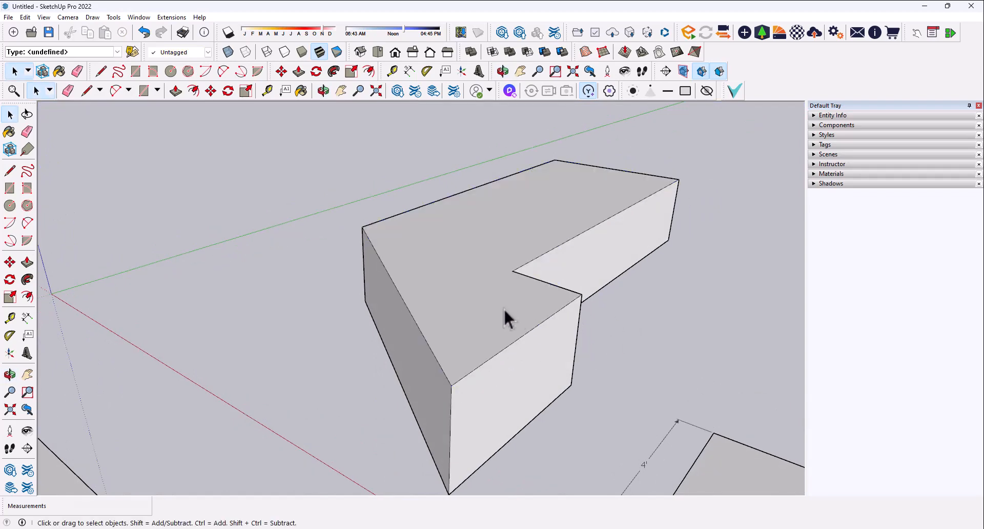
# Select all connected faces and edges of the extruded six-sided solid and delete it.
pyautogui.tripleClick(503, 306)
pyautogui.press('o')
pyautogui.moveTo(533, 378); pyautogui.dragTo(473, 387)
pyautogui.press('space')
pyautogui.press('Delete')
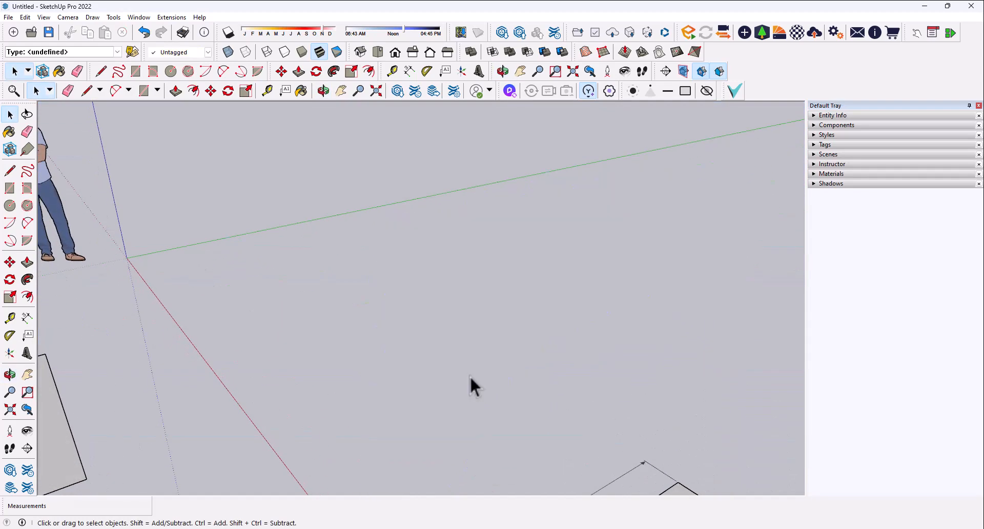
# Erase three edges of the large undimensioned rectangle near the figure with the Eraser.
pyautogui.scroll(-3, 172, 236)
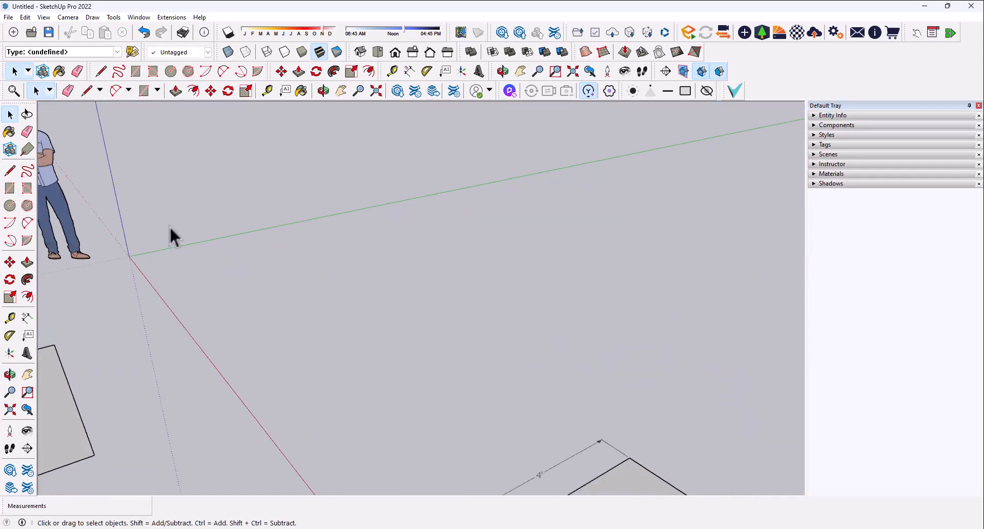
pyautogui.scroll(-5, 511, 361)
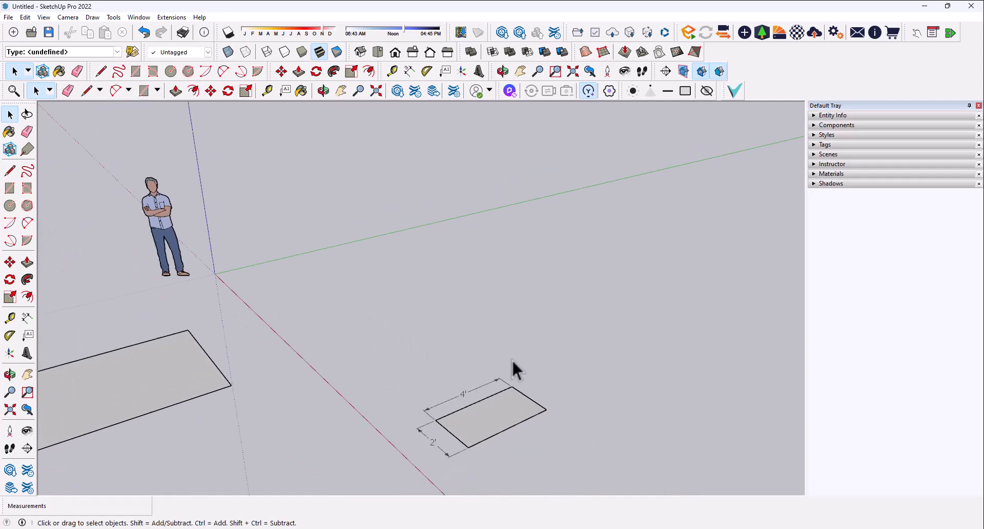
pyautogui.click(27, 132)
pyautogui.click(265, 347)
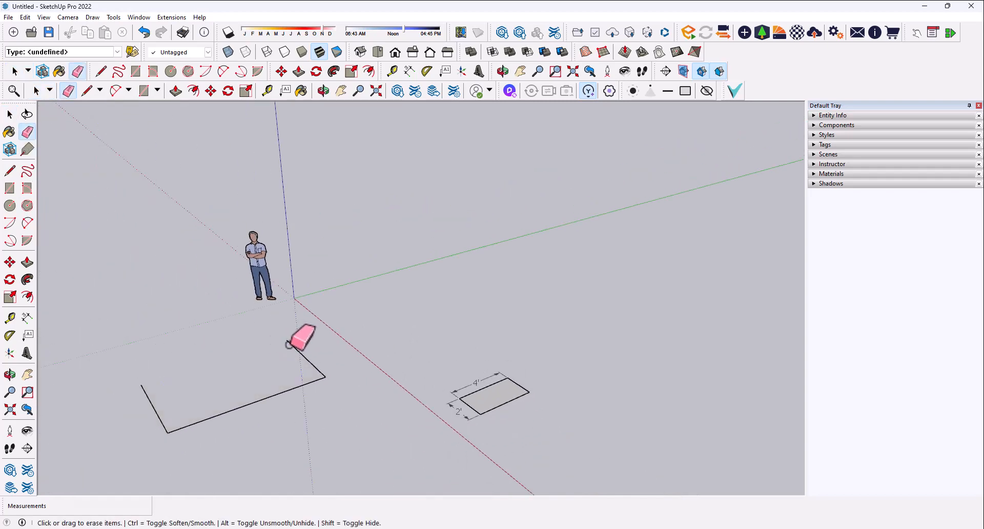
pyautogui.click(316, 380)
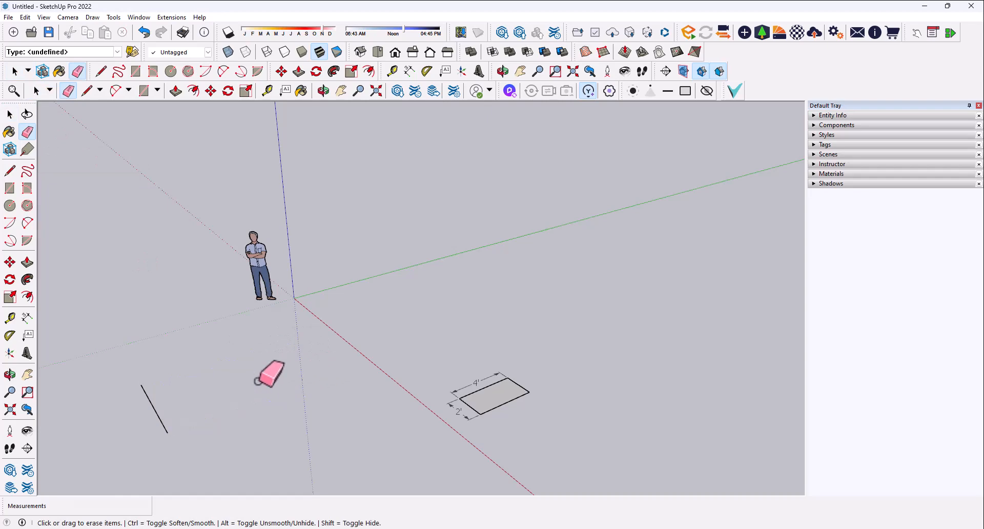
pyautogui.click(10, 115)
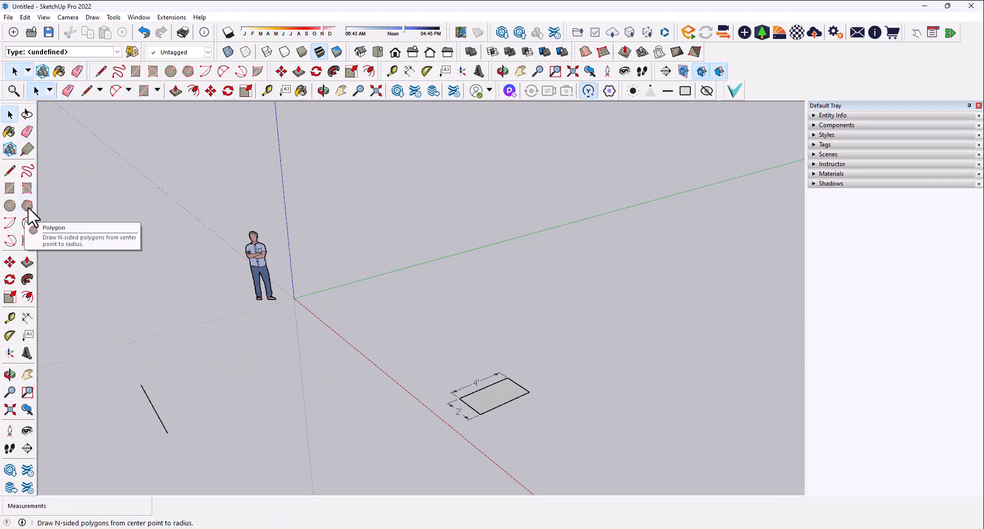
# Draw a horizontal 24-sided circle on the ground, centred on the red axis between the figure and the dimensioned rectangle.
pyautogui.click(10, 205)
pyautogui.click(370, 360)
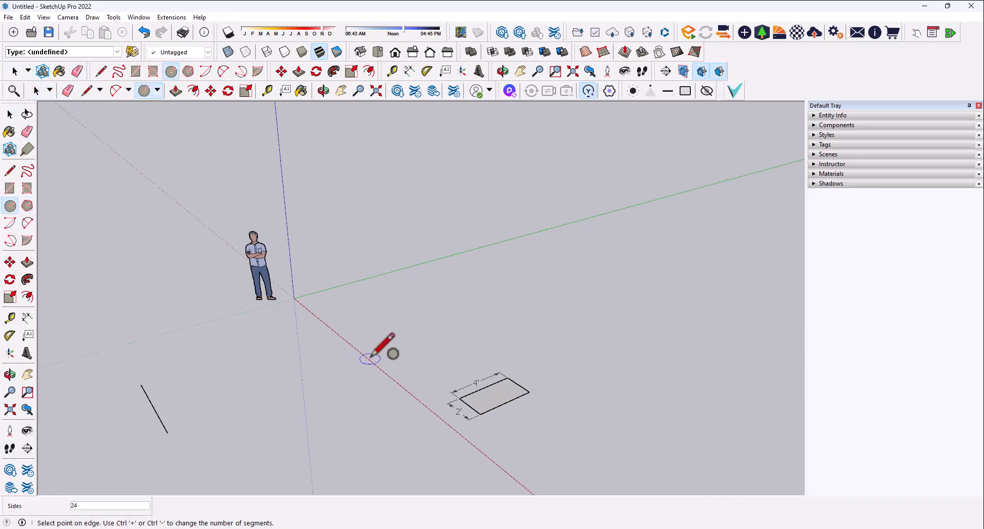
pyautogui.click(370, 335)
pyautogui.moveTo(351, 362); pyautogui.dragTo(383, 376, button='middle')
pyautogui.scroll(3, 395, 332)
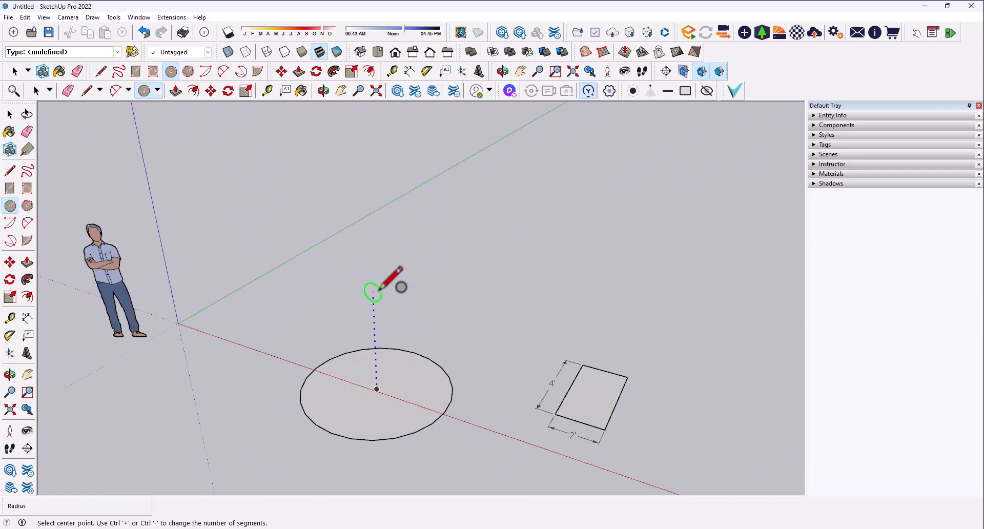
# Draw a vertical circle perpendicular to the green axis, centred directly above the ground circle's centre.
pyautogui.click(372, 261)
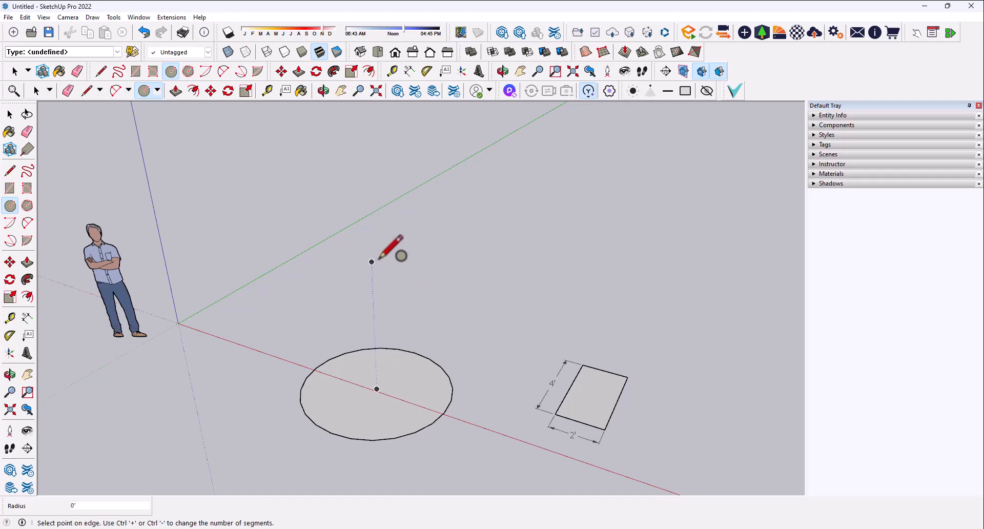
pyautogui.click(446, 248)
pyautogui.moveTo(393, 297)
pyautogui.mouseDown(button='middle')
pyautogui.moveTo(473, 251)
pyautogui.moveTo(444, 241)
pyautogui.moveTo(299, 309)
pyautogui.moveTo(308, 308)
pyautogui.mouseUp(button='middle')
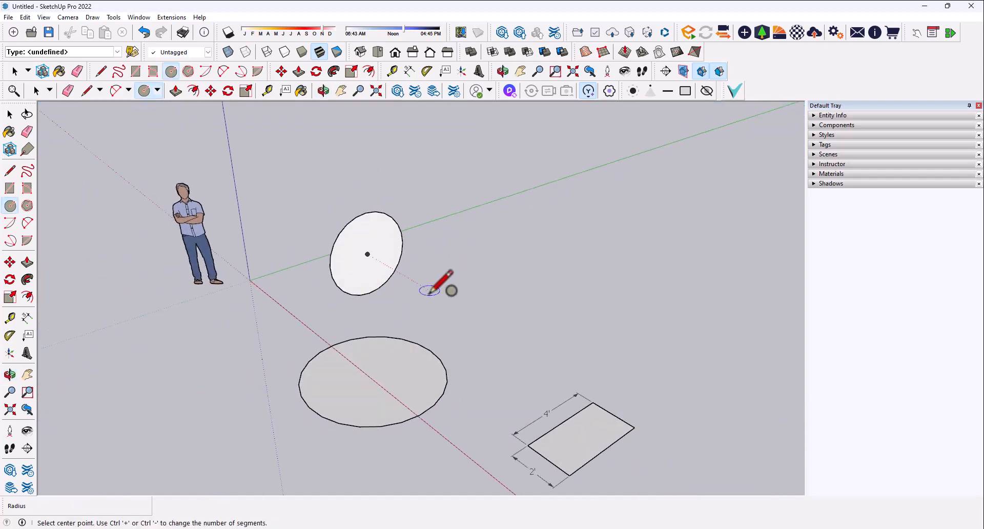
# Draw a third, horizontal circle beside the vertical circle.
pyautogui.click(465, 280)
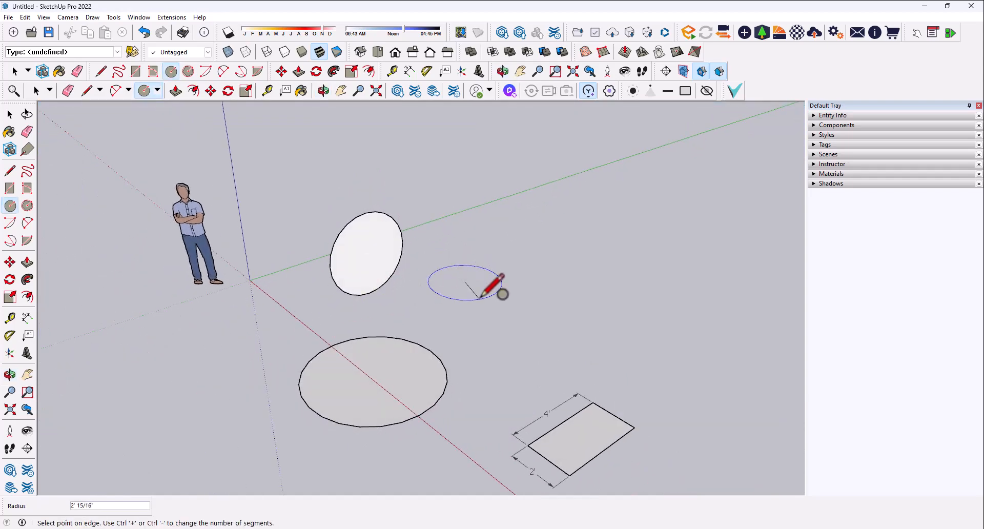
pyautogui.click(498, 290)
pyautogui.moveTo(407, 375)
pyautogui.mouseDown(button='middle')
pyautogui.moveTo(455, 272)
pyautogui.moveTo(465, 377)
pyautogui.mouseUp(button='middle')
# Examine the straight segments that form the outlines of the large circle and the ground circle.
pyautogui.scroll(5, 328, 436)
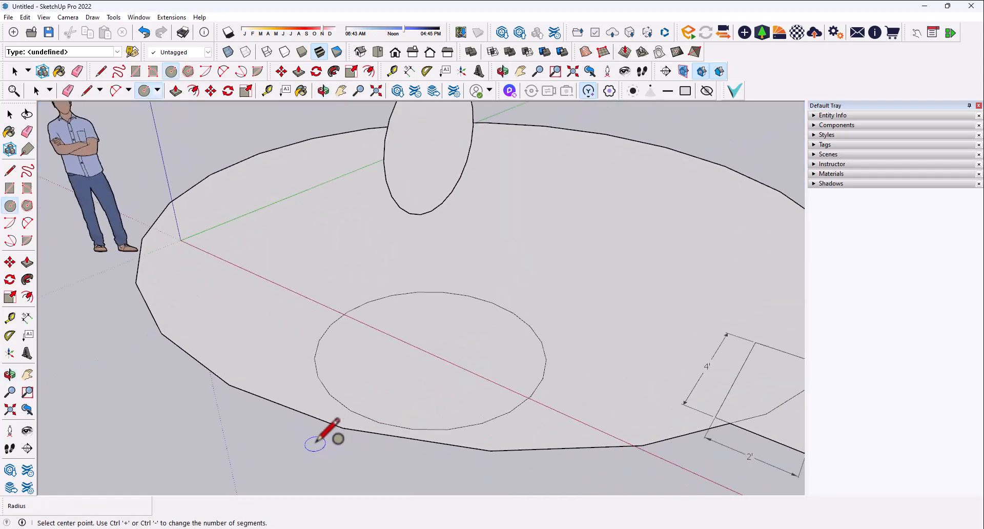
pyautogui.scroll(-5, 332, 446)
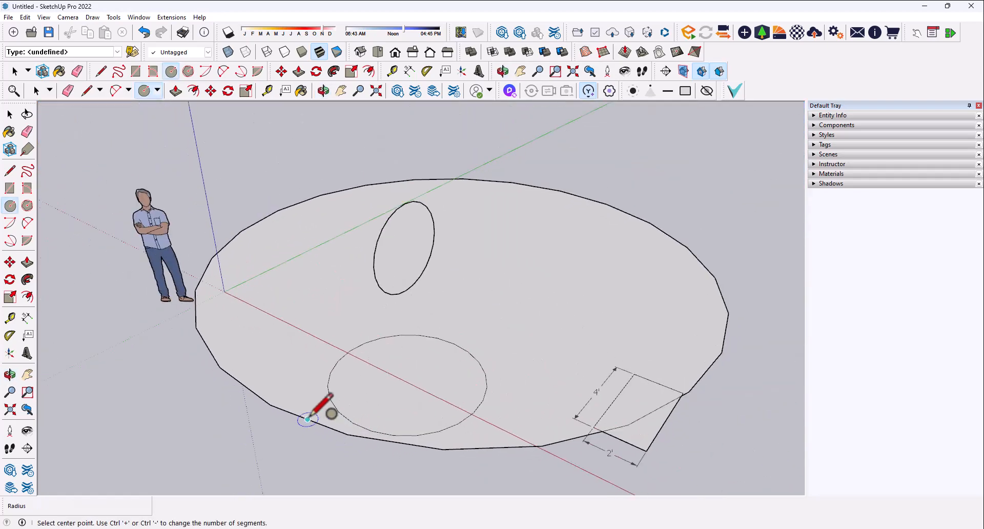
pyautogui.moveTo(319, 409)
pyautogui.mouseDown(button='middle')
pyautogui.moveTo(315, 380)
pyautogui.moveTo(308, 461)
pyautogui.moveTo(299, 329)
pyautogui.mouseUp(button='middle')
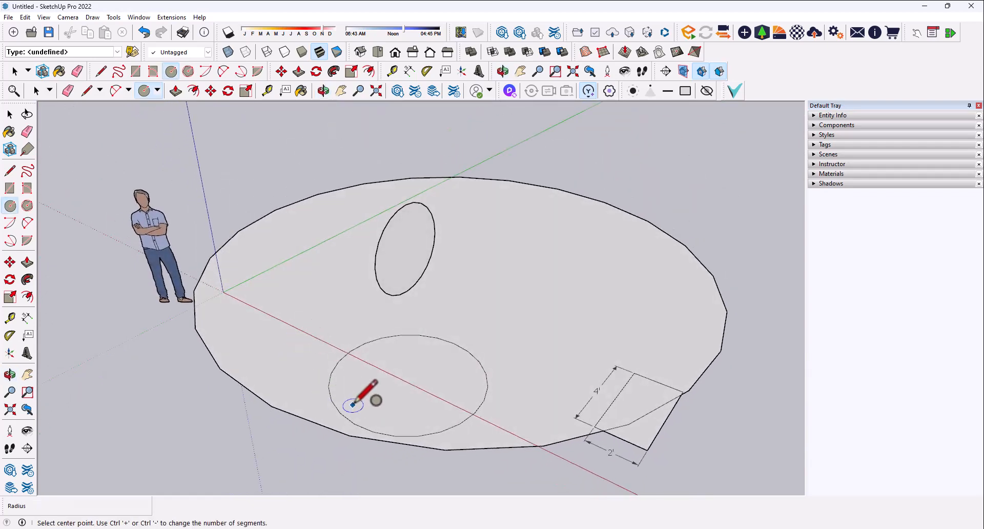
pyautogui.scroll(4, 346, 410)
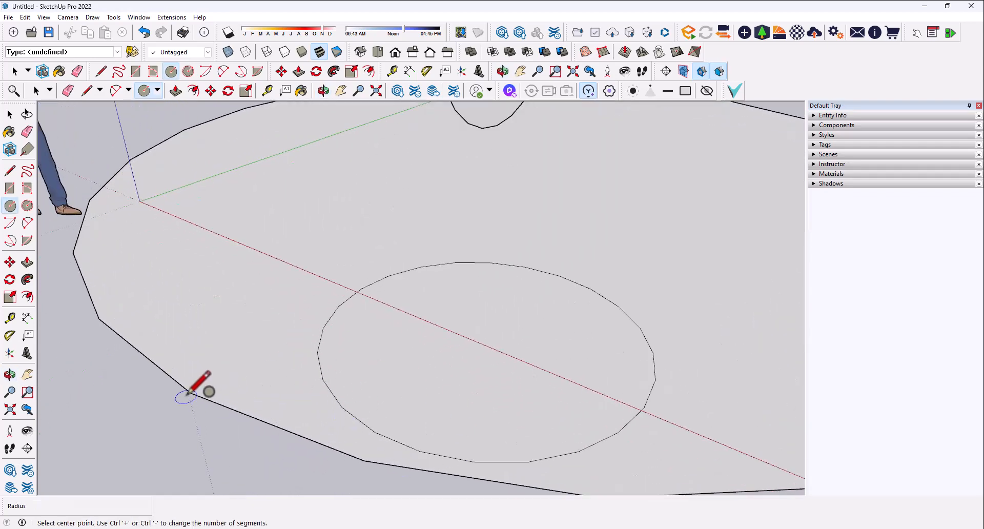
pyautogui.scroll(-2, 200, 393)
pyautogui.press('space')
pyautogui.scroll(2, 317, 447)
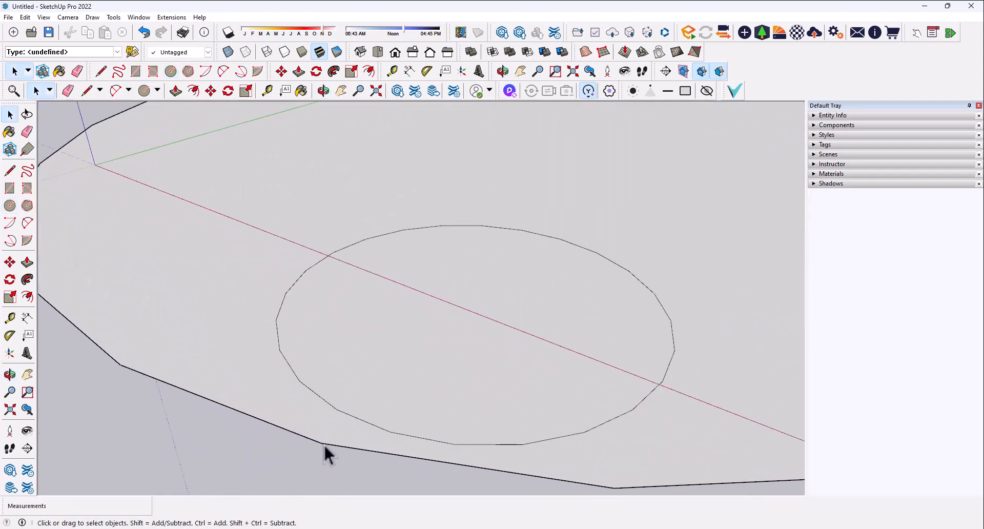
pyautogui.scroll(1, 123, 372)
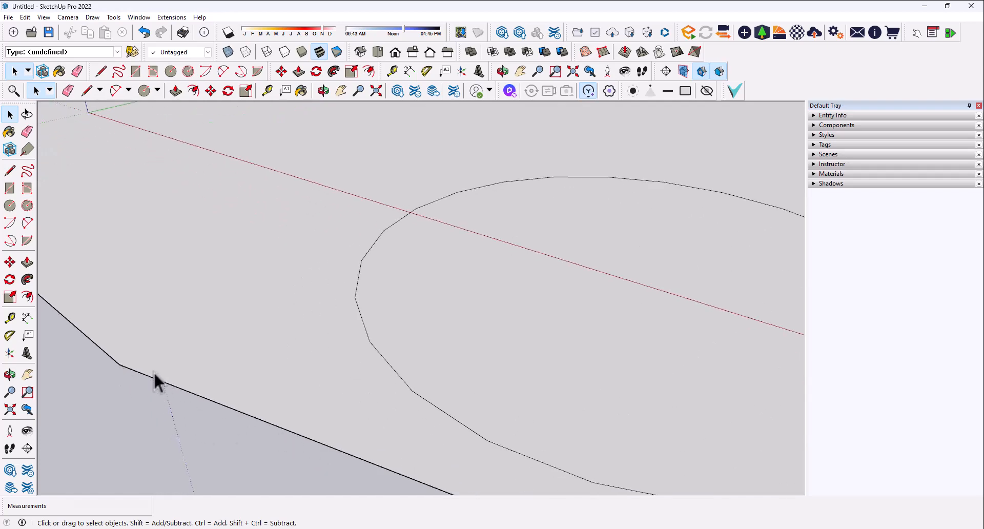
pyautogui.scroll(-3, 138, 379)
pyautogui.scroll(-2, 149, 381)
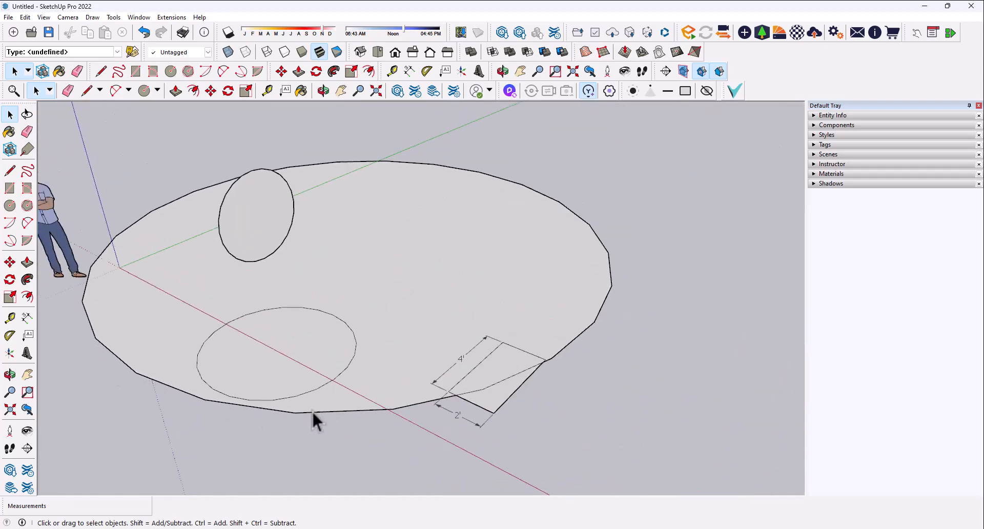
# Undo the large third circle.
pyautogui.moveTo(312, 410)
pyautogui.mouseDown(button='middle')
pyautogui.moveTo(363, 409)
pyautogui.moveTo(413, 434)
pyautogui.mouseUp(button='middle')
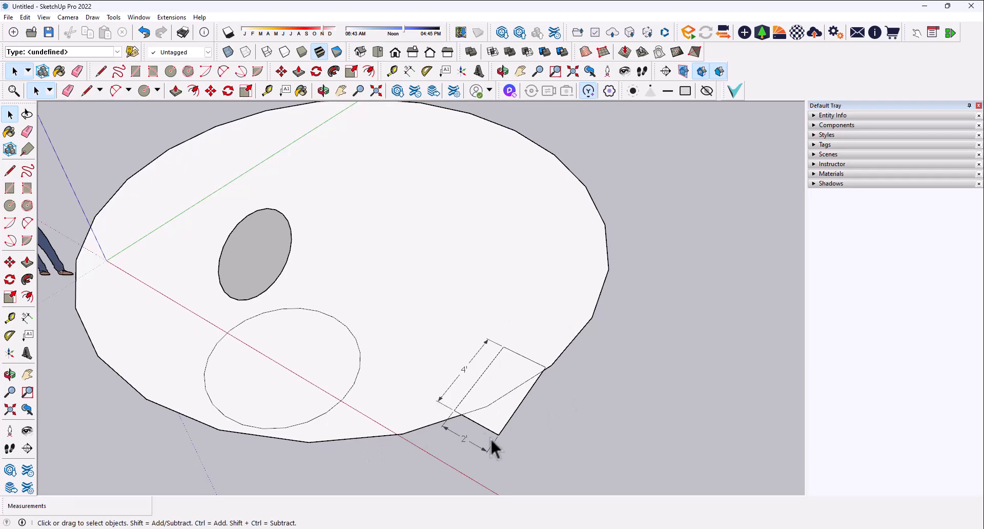
pyautogui.scroll(-3, 494, 449)
pyautogui.hotkey('ctrl', 'z')
# Inspect the segmented edge of the ground circle up close.
pyautogui.scroll(3, 341, 392)
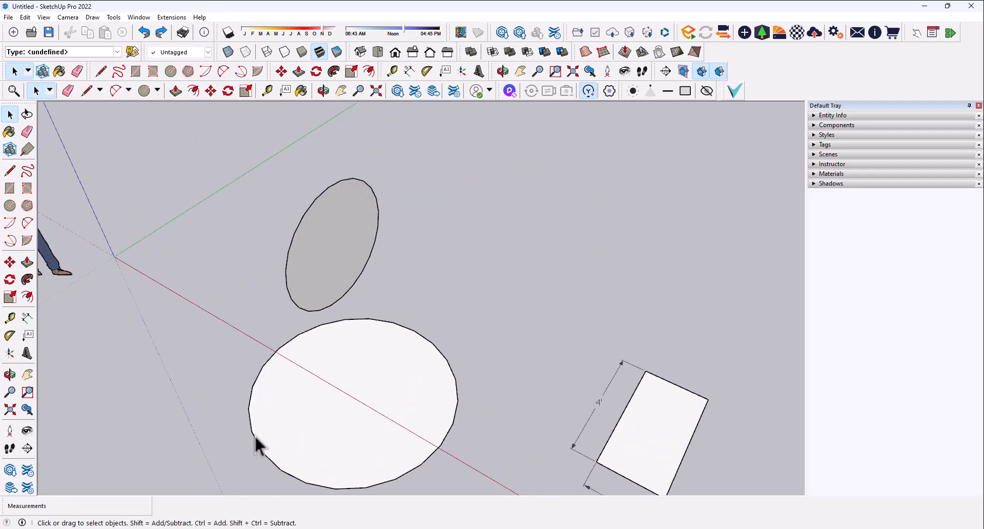
pyautogui.moveTo(414, 425); pyautogui.dragTo(392, 402, button='middle')
pyautogui.scroll(3, 441, 391)
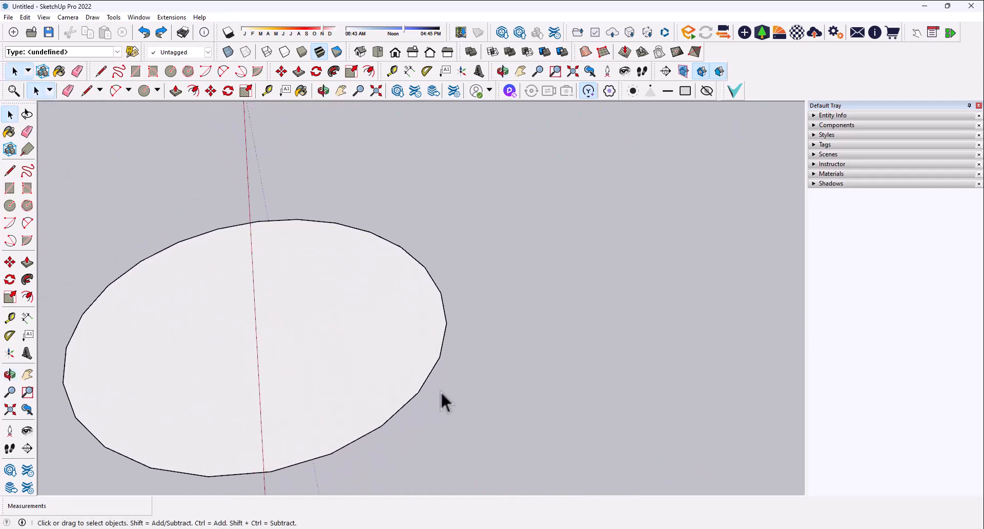
pyautogui.scroll(5, 419, 397)
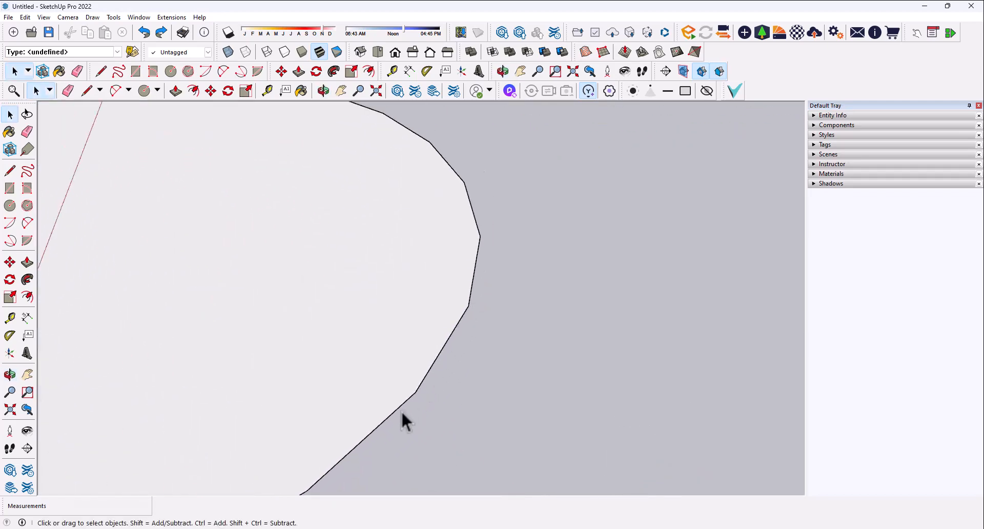
pyautogui.scroll(-7, 402, 413)
pyautogui.moveTo(422, 414); pyautogui.dragTo(448, 431, button='middle')
pyautogui.scroll(-2, 454, 413)
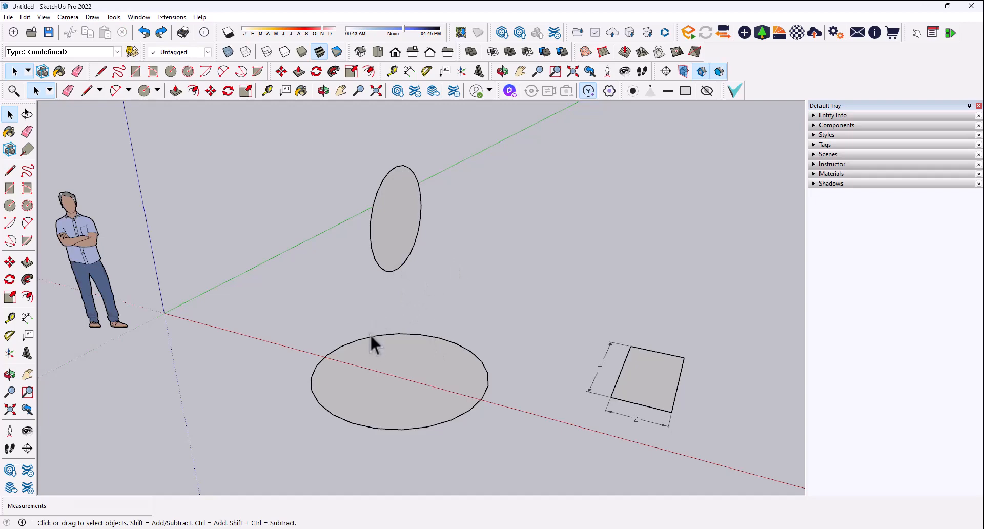
# Try a 2 Point Arc with a 2' radius across the near corner of the 4' by 2' rectangle, and undo it.
pyautogui.click(25, 224)
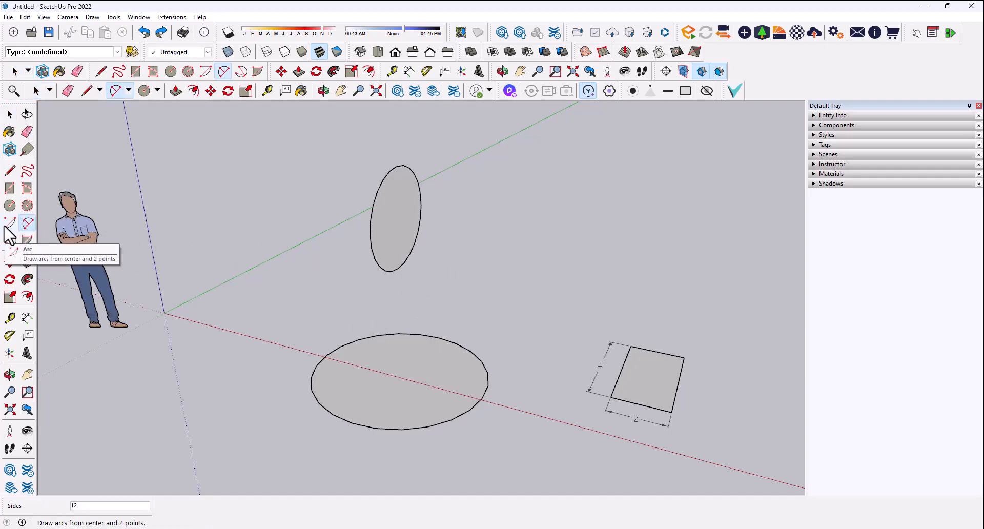
pyautogui.click(10, 226)
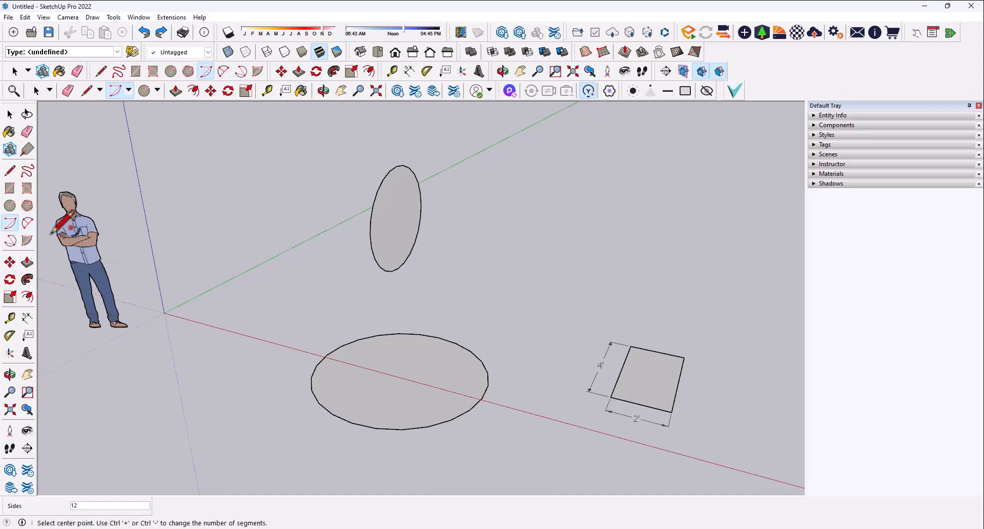
pyautogui.click(27, 224)
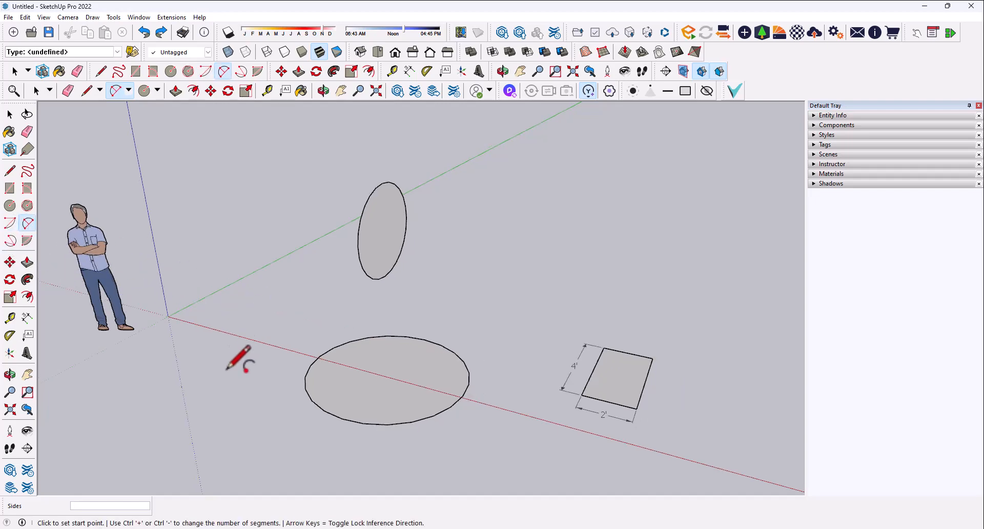
pyautogui.scroll(-2, 359, 370)
pyautogui.scroll(4, 569, 397)
pyautogui.scroll(5, 564, 400)
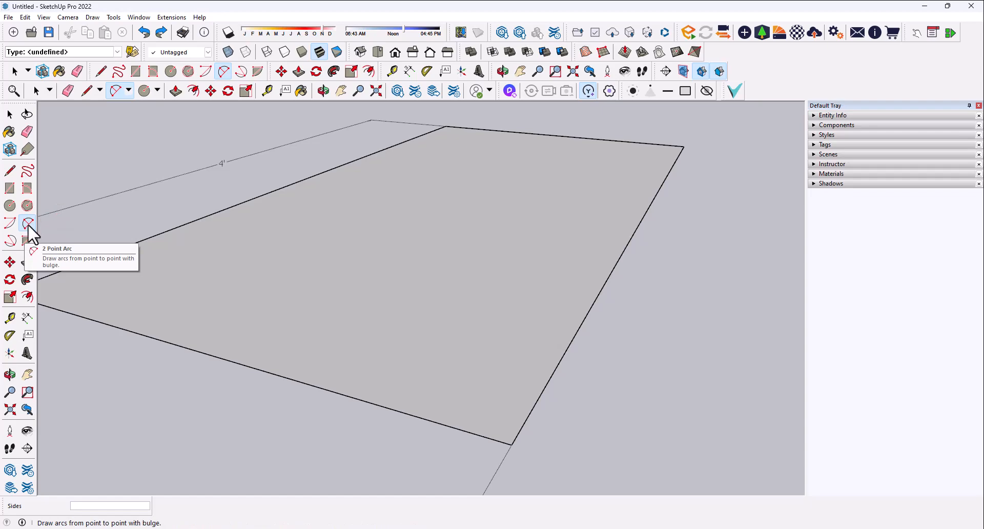
pyautogui.click(359, 399)
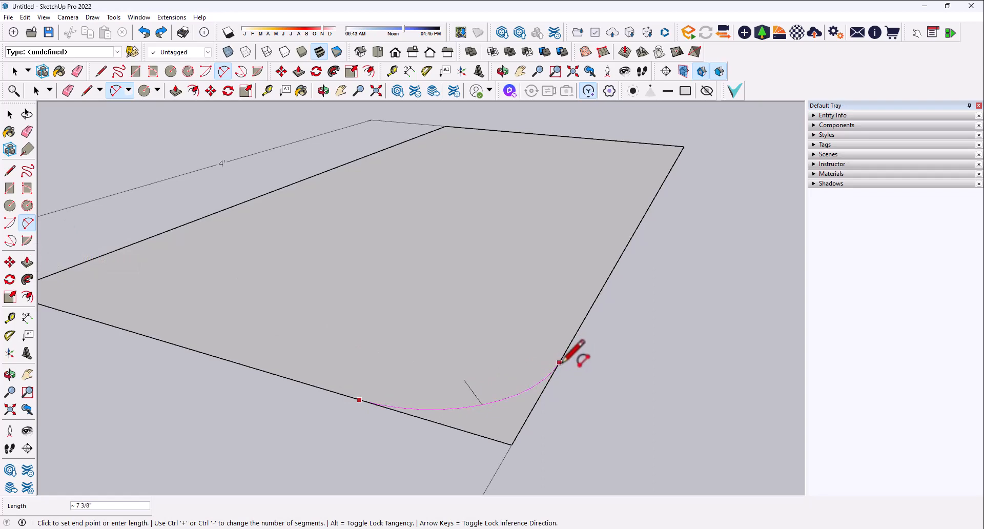
pyautogui.click(560, 362)
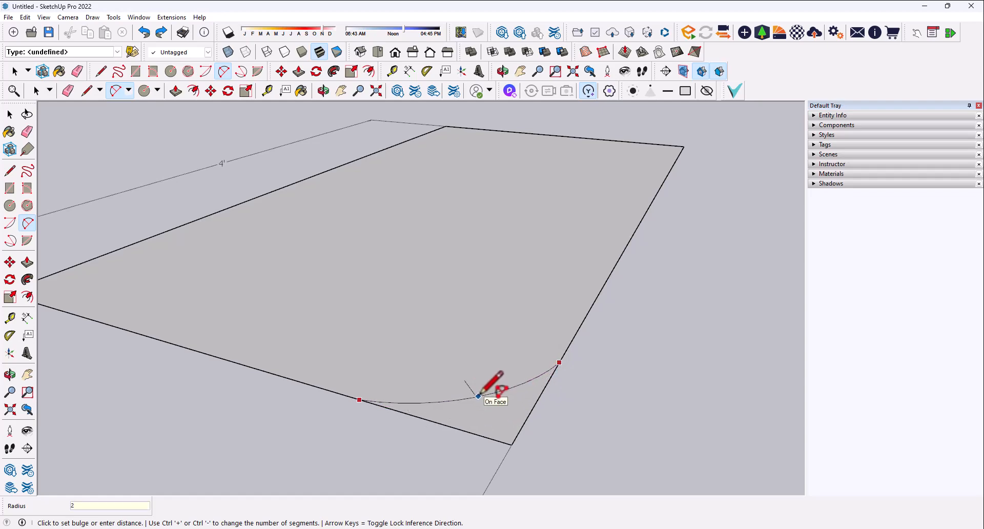
pyautogui.press('Return')
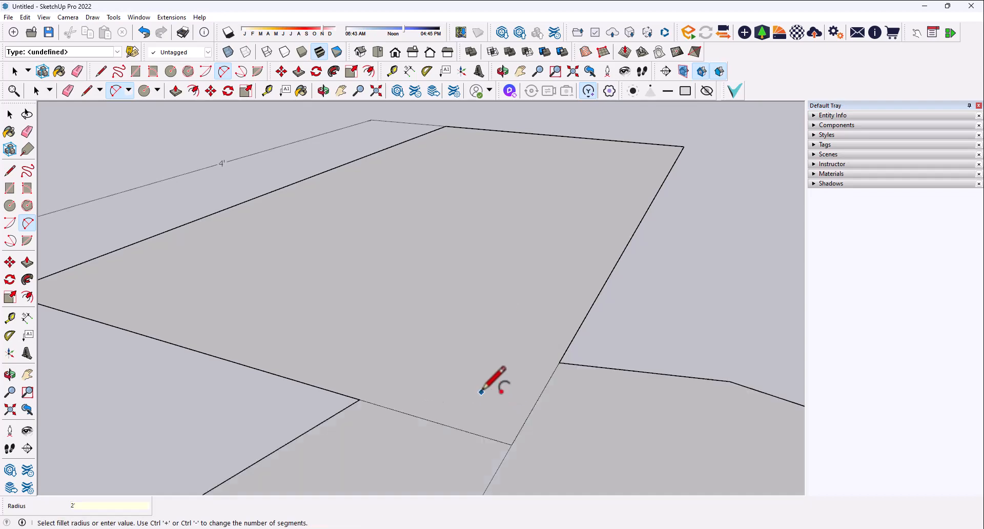
pyautogui.scroll(-5, 493, 330)
pyautogui.hotkey('ctrl', 'z')
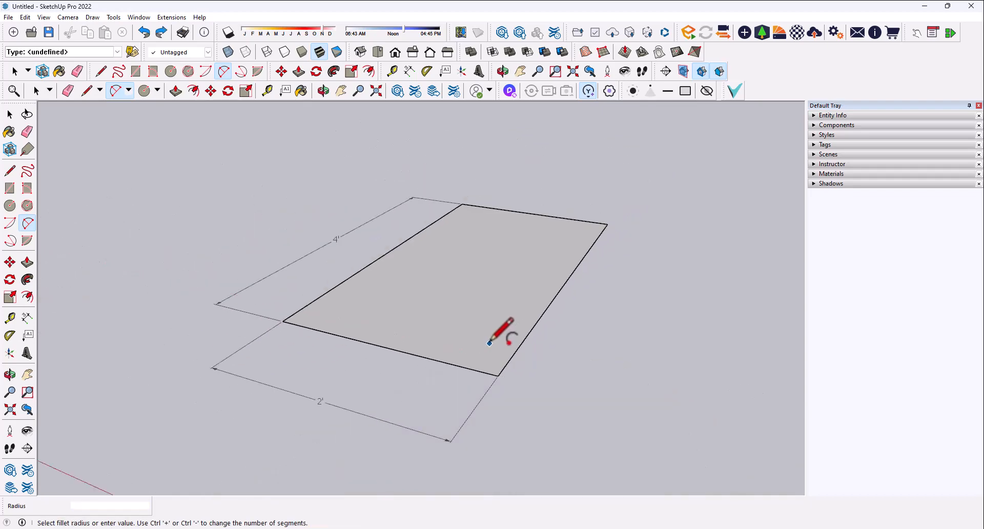
# Round the near corner of the 4' by 2' rectangle with a 2 Point Arc of 1' radius, removing the corner outside the arc.
pyautogui.scroll(3, 487, 344)
pyautogui.click(433, 370)
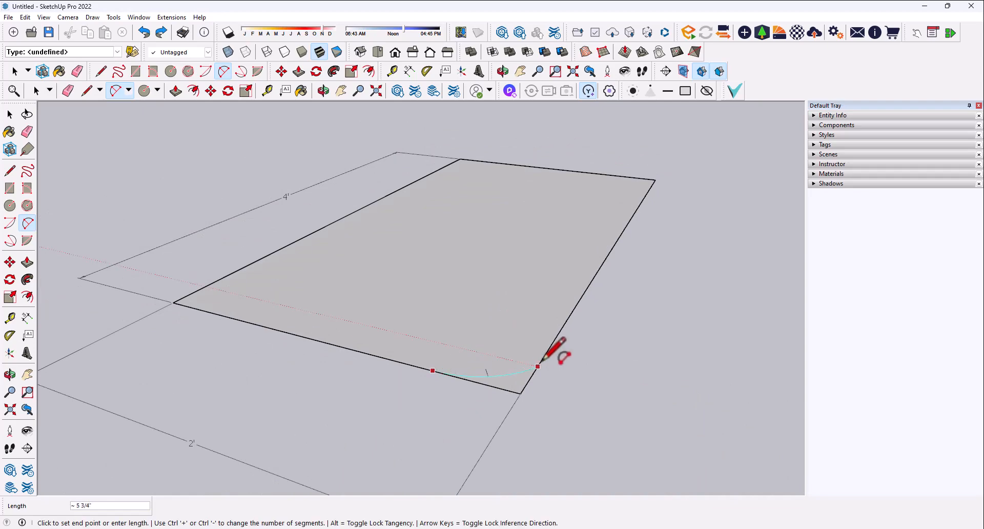
pyautogui.click(548, 350)
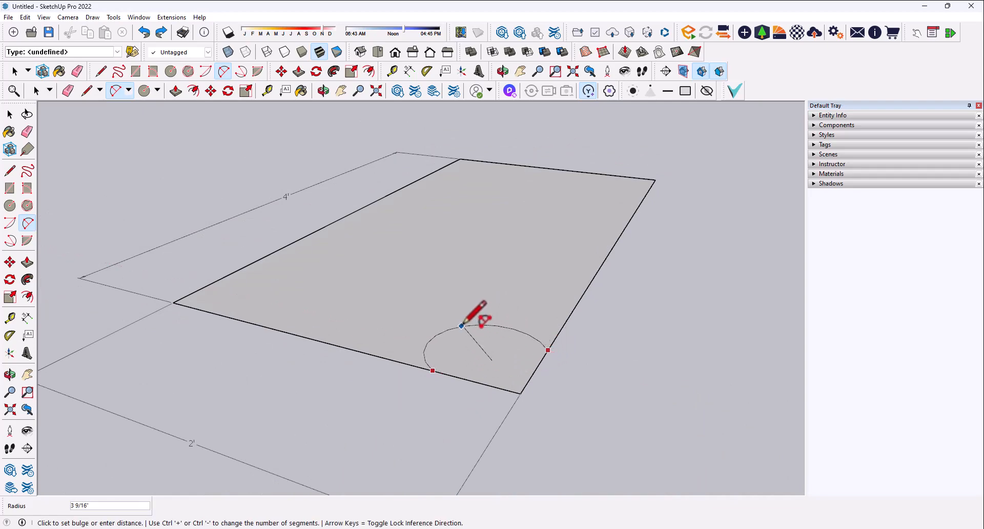
pyautogui.scroll(-4, 528, 390)
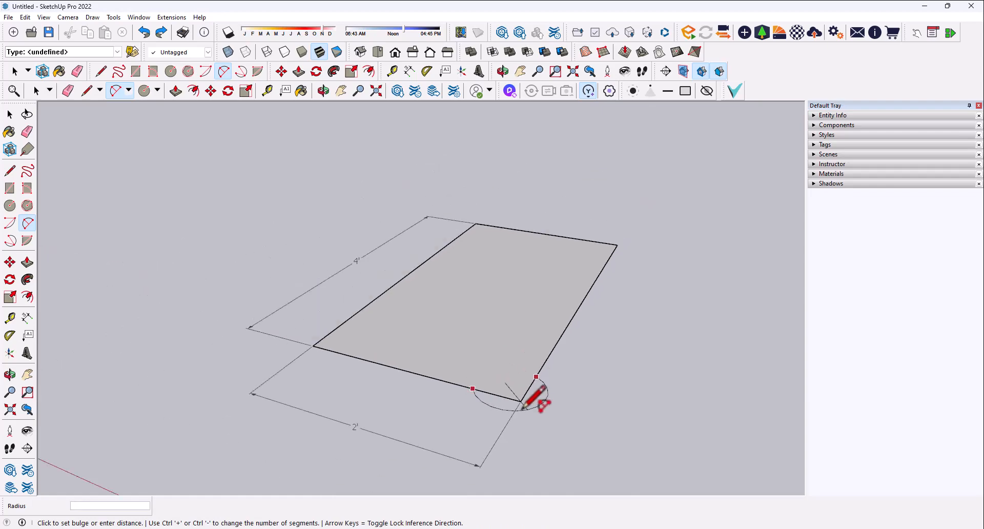
pyautogui.scroll(4, 523, 408)
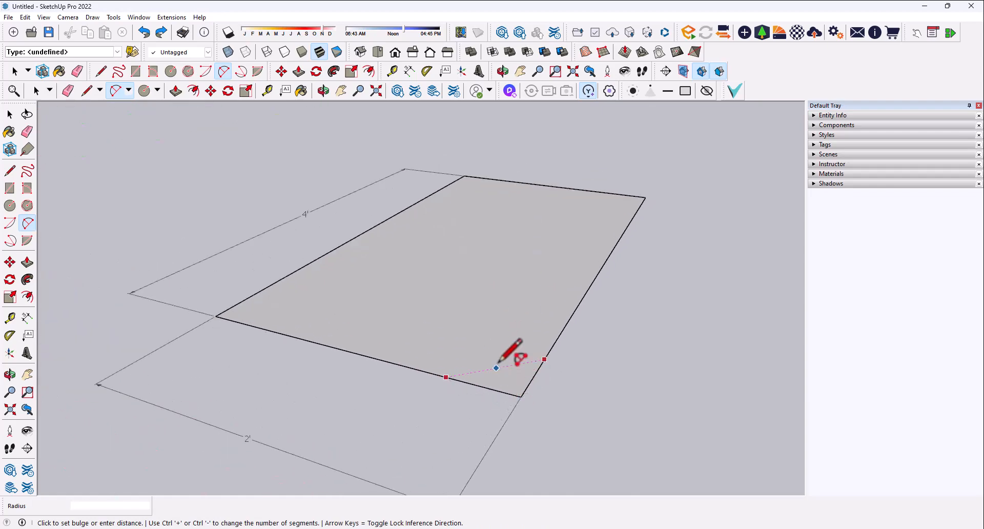
pyautogui.scroll(5, 523, 374)
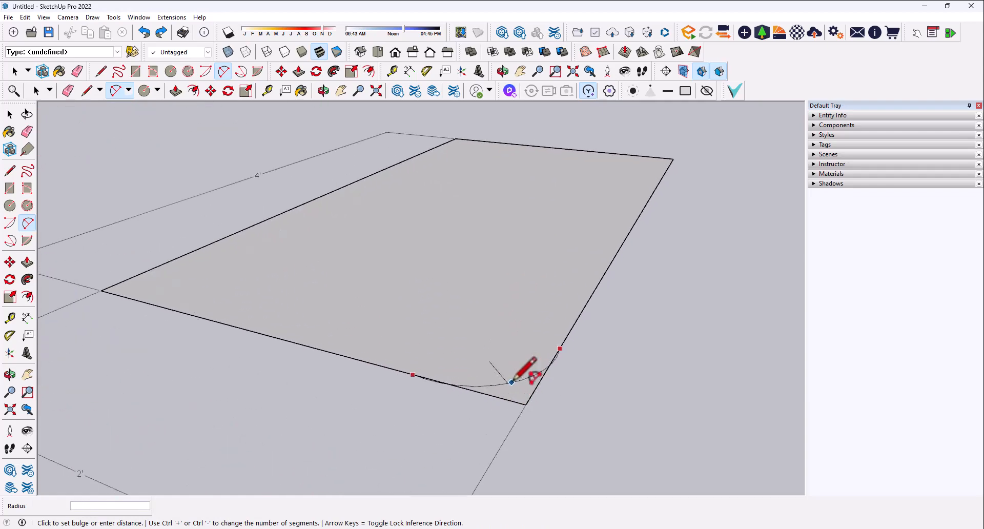
pyautogui.moveTo(528, 374); pyautogui.dragTo(551, 341, button='middle')
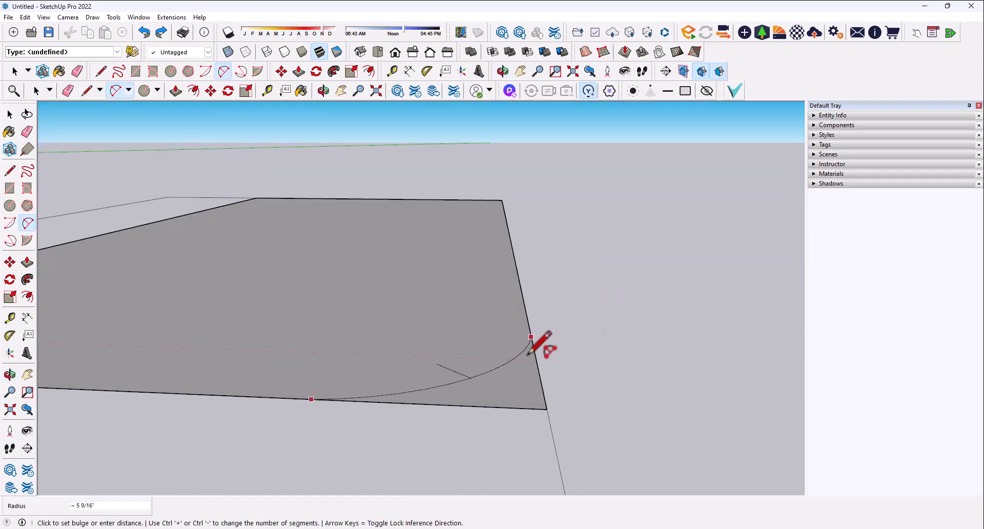
pyautogui.moveTo(498, 370)
pyautogui.mouseDown(button='middle')
pyautogui.moveTo(545, 314)
pyautogui.moveTo(490, 358)
pyautogui.mouseUp(button='middle')
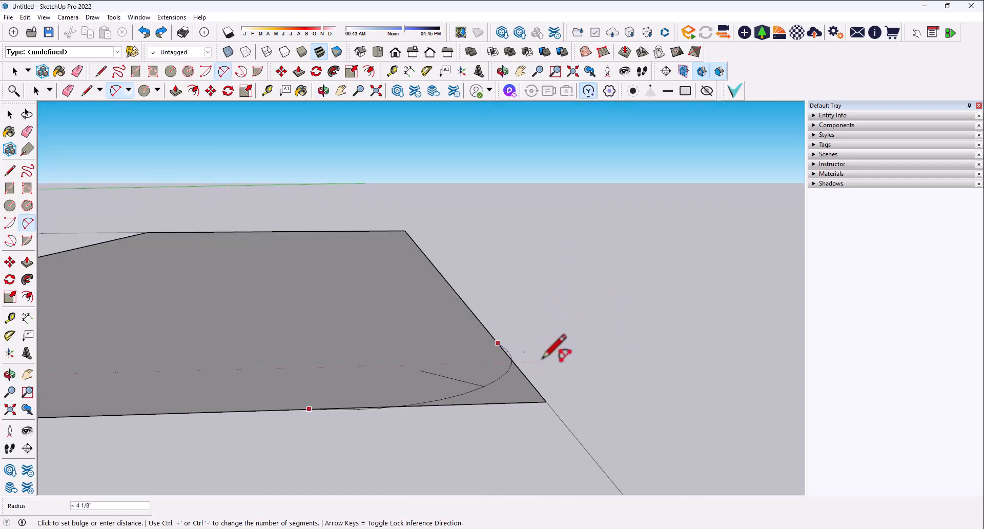
pyautogui.click(464, 383)
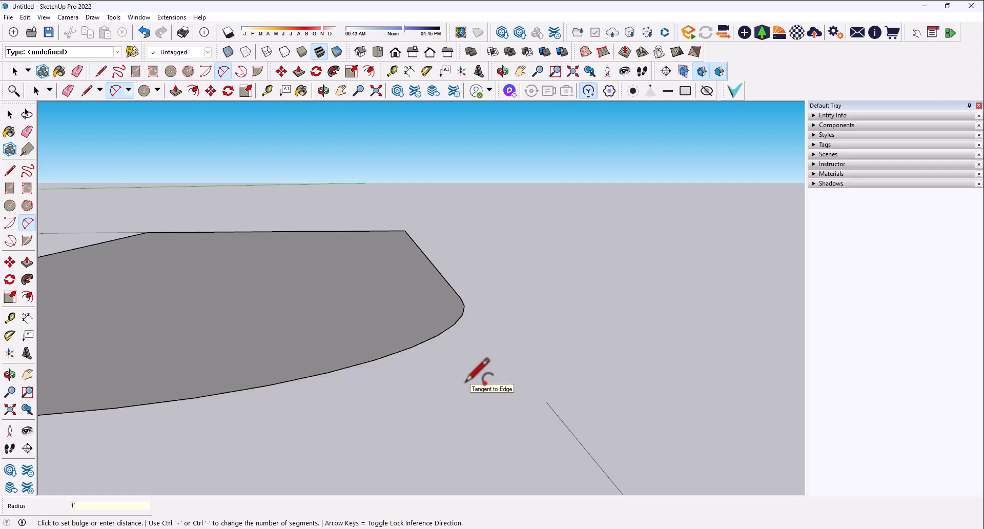
pyautogui.moveTo(465, 382)
pyautogui.mouseDown(button='middle')
pyautogui.moveTo(589, 337)
pyautogui.moveTo(545, 282)
pyautogui.moveTo(484, 408)
pyautogui.moveTo(496, 427)
pyautogui.moveTo(490, 355)
pyautogui.moveTo(488, 447)
pyautogui.moveTo(245, 405)
pyautogui.mouseUp(button='middle')
pyautogui.moveTo(472, 325)
pyautogui.mouseDown(button='middle')
pyautogui.moveTo(467, 301)
pyautogui.moveTo(576, 282)
pyautogui.mouseUp(button='middle')
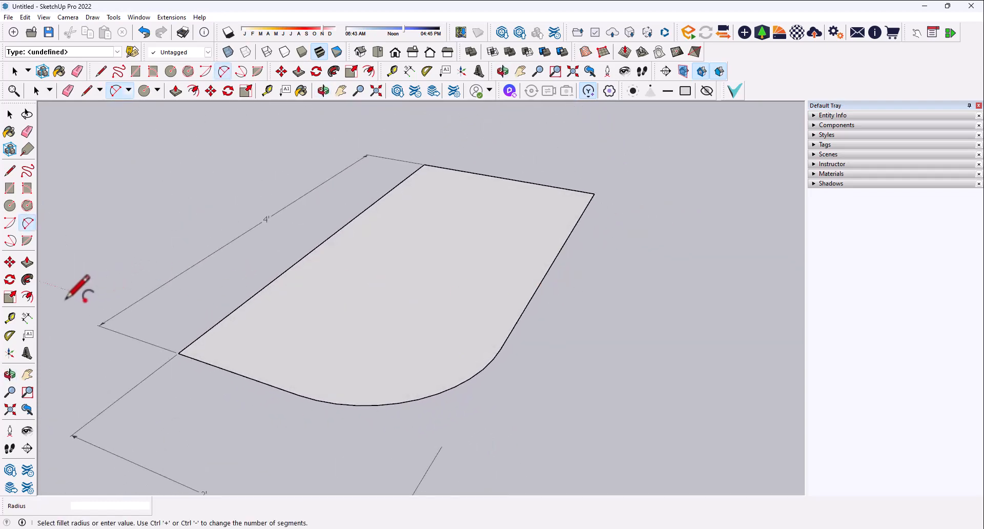
# Offset the outline of the rounded rectangle inward by 1 to form a narrow border.
pyautogui.scroll(-3, 154, 362)
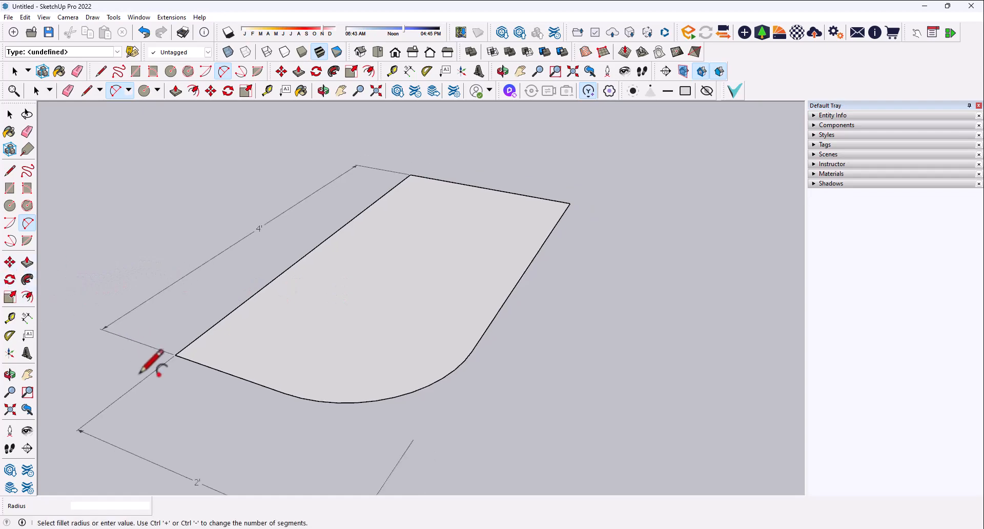
pyautogui.click(27, 297)
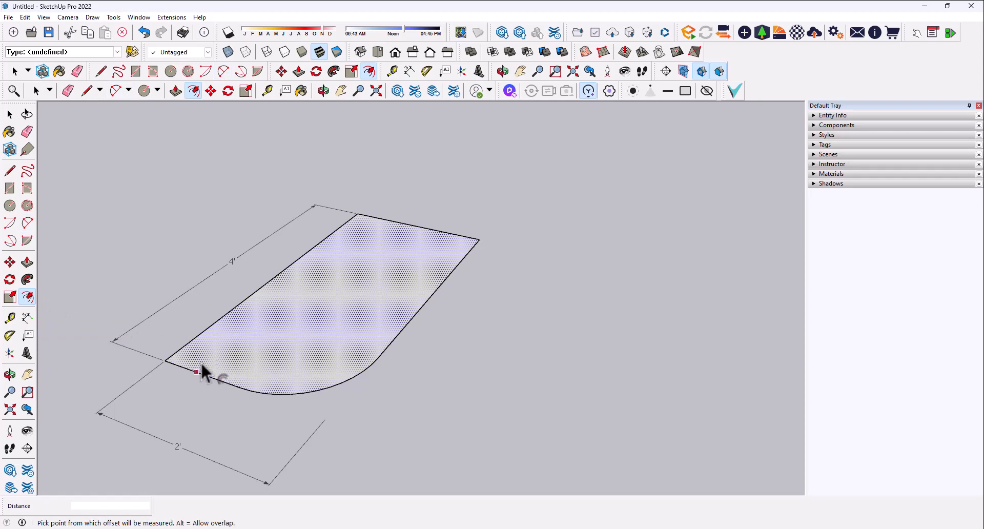
pyautogui.scroll(2, 201, 373)
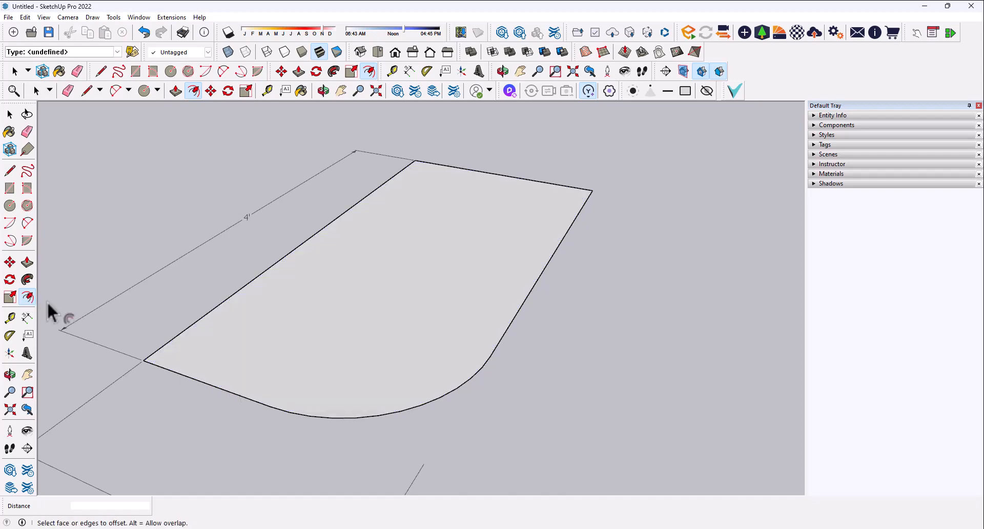
pyautogui.click(176, 368)
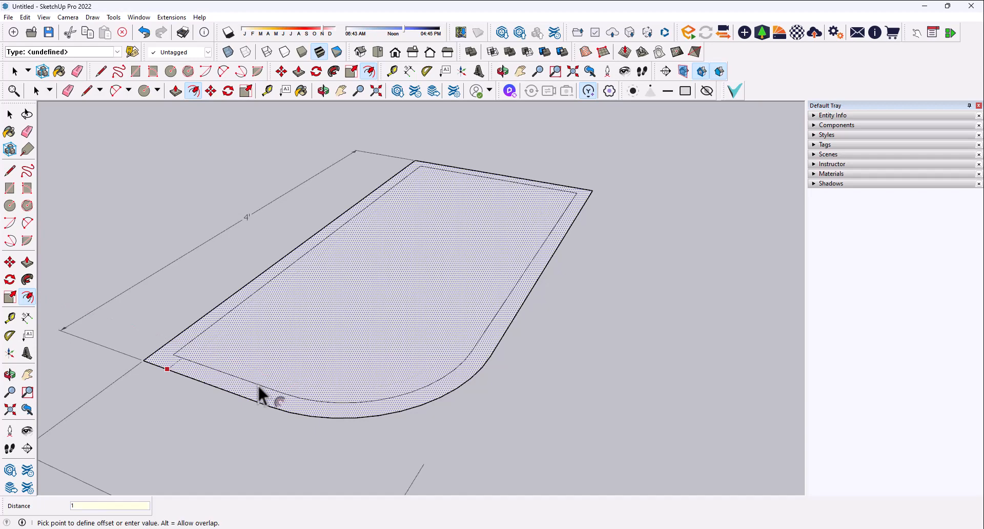
pyautogui.click(257, 384)
pyautogui.moveTo(313, 370); pyautogui.dragTo(460, 395, button='middle')
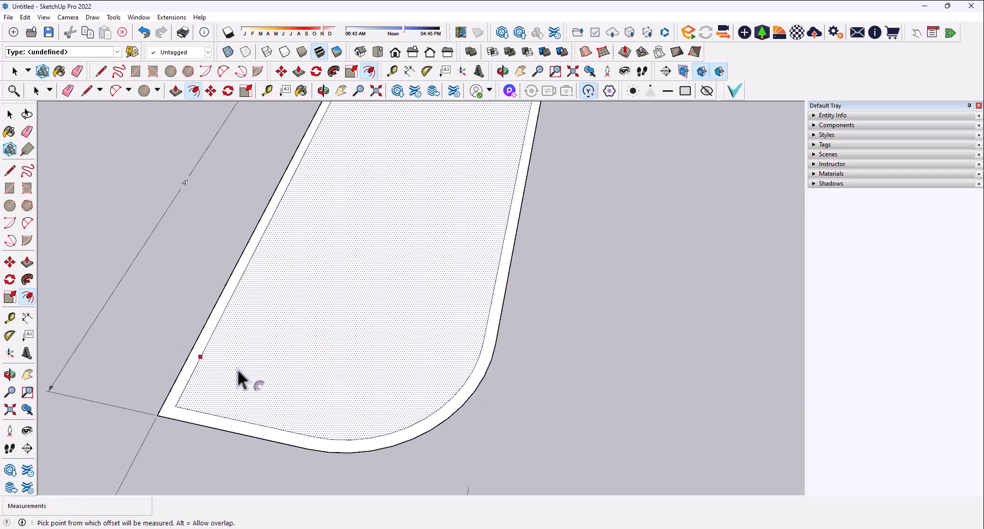
pyautogui.press('Escape')
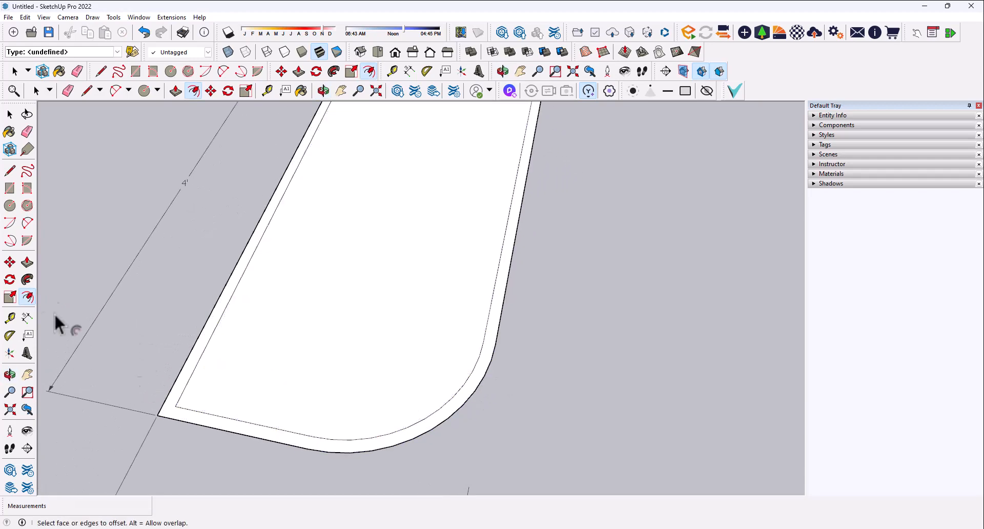
# Push/Pull the narrow border face up about 8 1/2 inches to form walls around the inner floor.
pyautogui.click(26, 263)
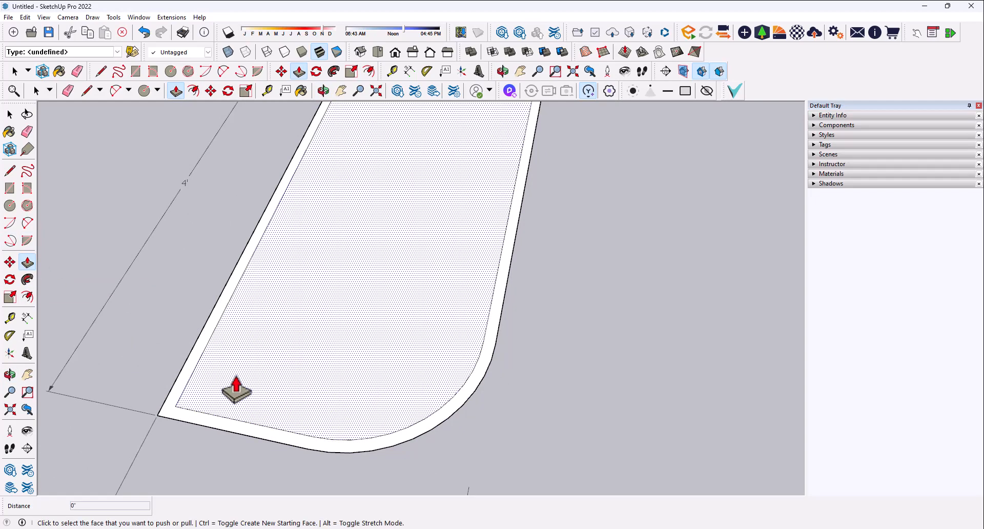
pyautogui.moveTo(246, 450); pyautogui.dragTo(205, 384, button='middle')
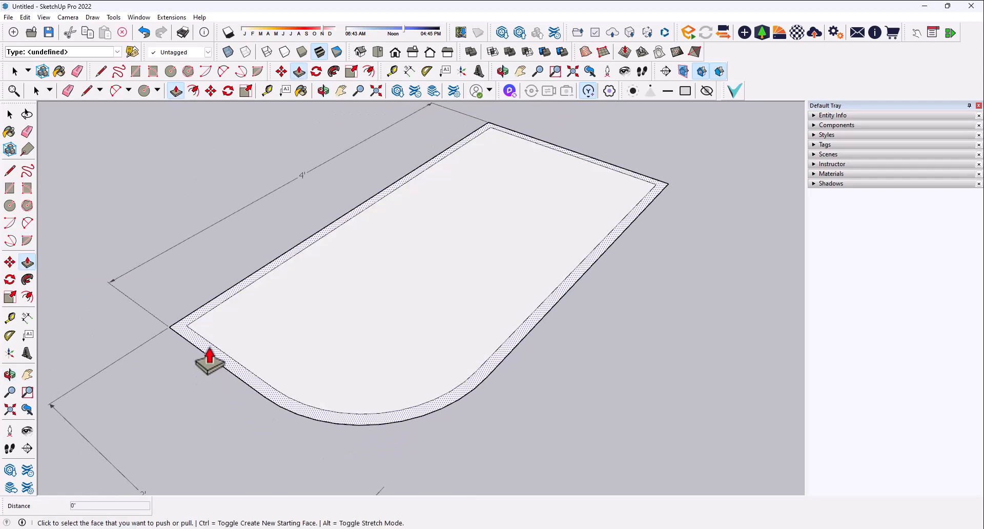
pyautogui.click(210, 356)
pyautogui.click(187, 275)
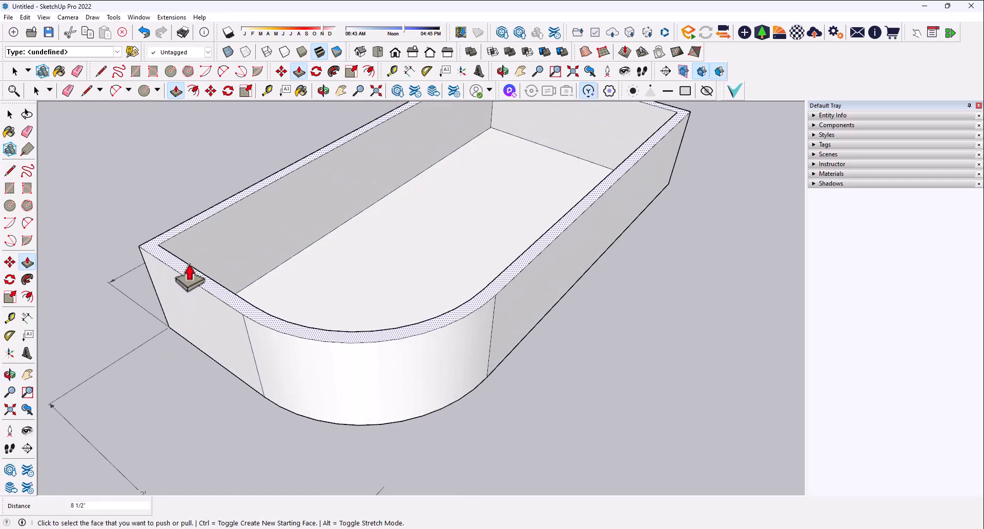
pyautogui.scroll(-3, 383, 452)
pyautogui.moveTo(355, 340); pyautogui.dragTo(637, 359, button='middle')
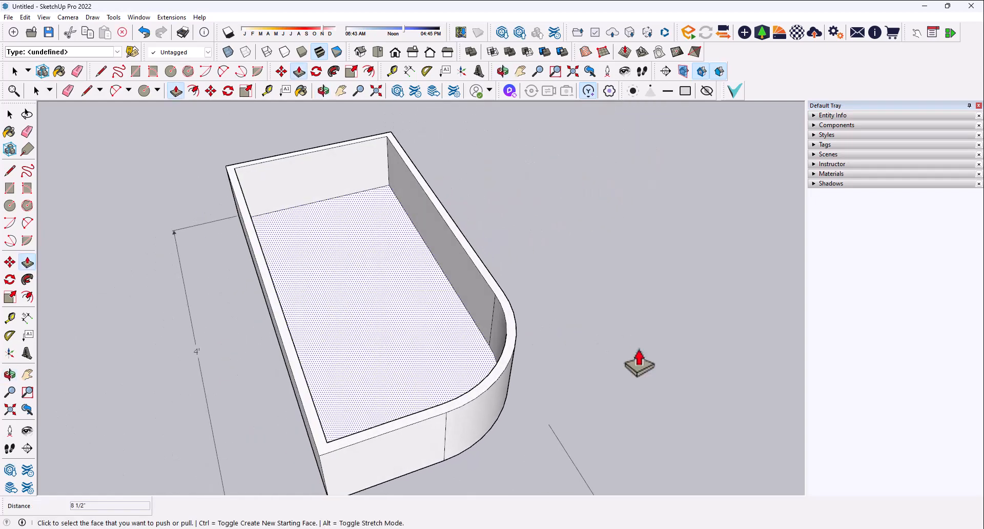
# Raise the inner floor a little and pull the long inner wall face next to the rounded corner inward about 5 1/2 inches.
pyautogui.click(314, 285)
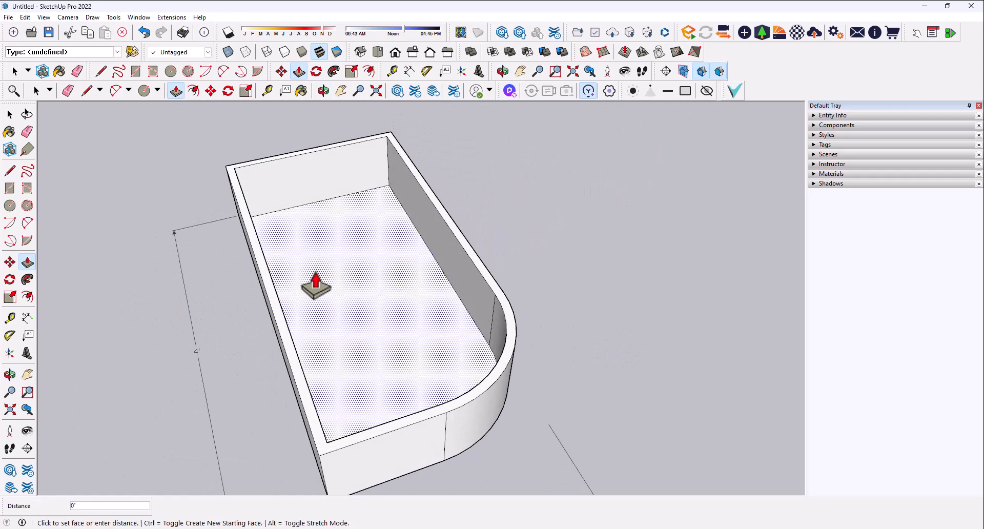
pyautogui.click(316, 269)
pyautogui.click(418, 224)
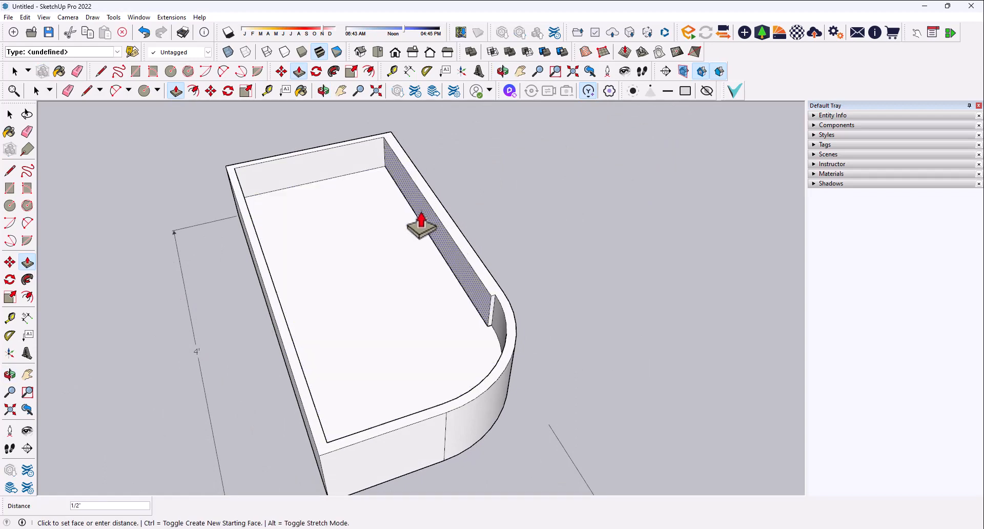
pyautogui.click(385, 226)
pyautogui.moveTo(479, 369); pyautogui.dragTo(185, 372, button='middle')
pyautogui.scroll(5, 272, 256)
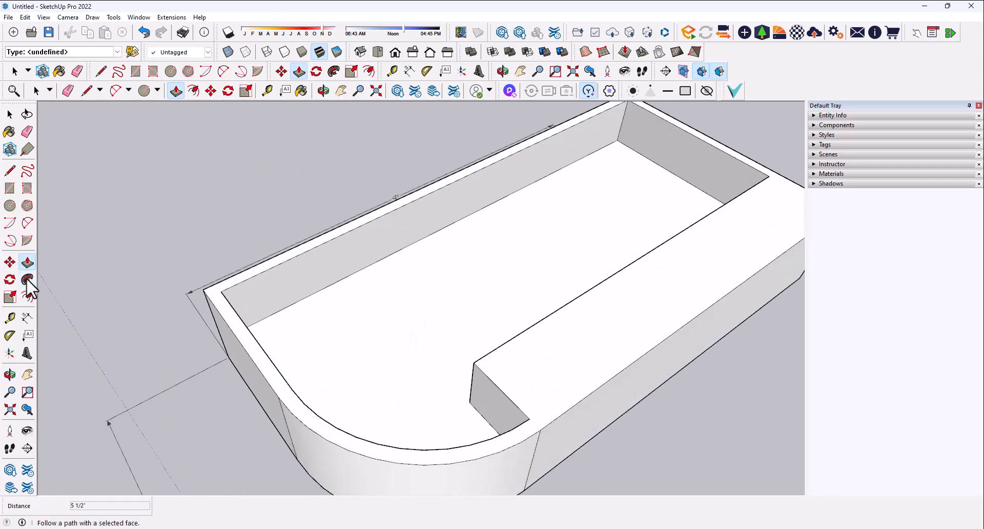
pyautogui.scroll(-5, 87, 261)
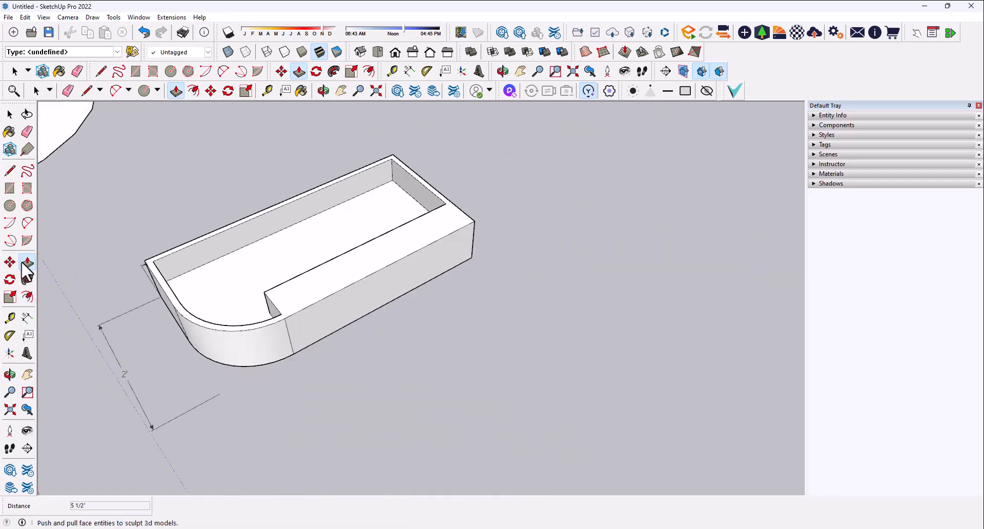
pyautogui.click(10, 115)
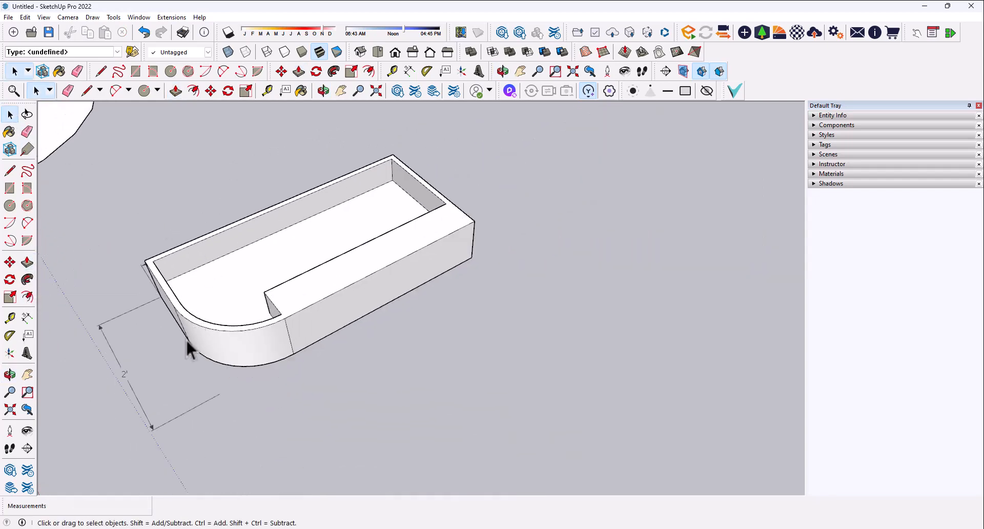
pyautogui.moveTo(187, 343); pyautogui.dragTo(322, 304, button='middle')
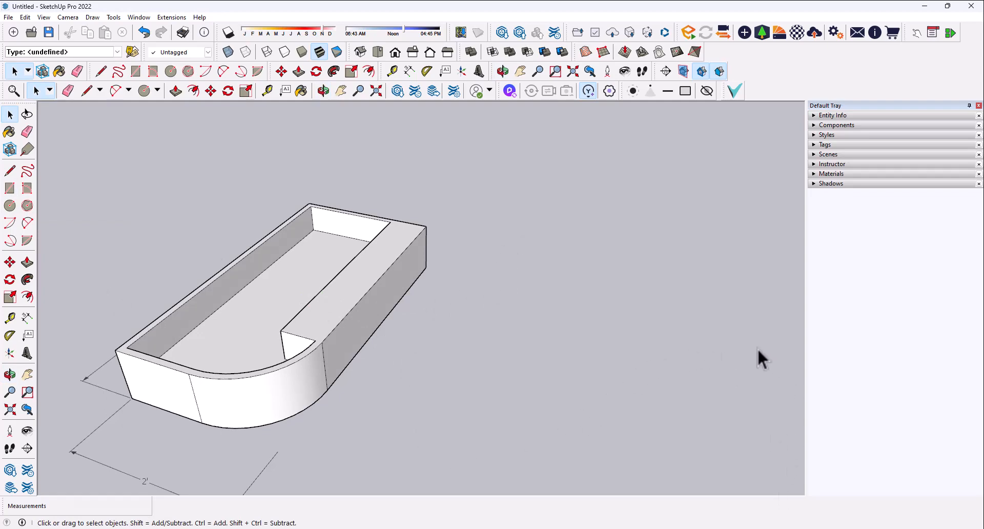
# Draw a small, narrow upright rectangle in the empty space beside the walled box.
pyautogui.click(10, 188)
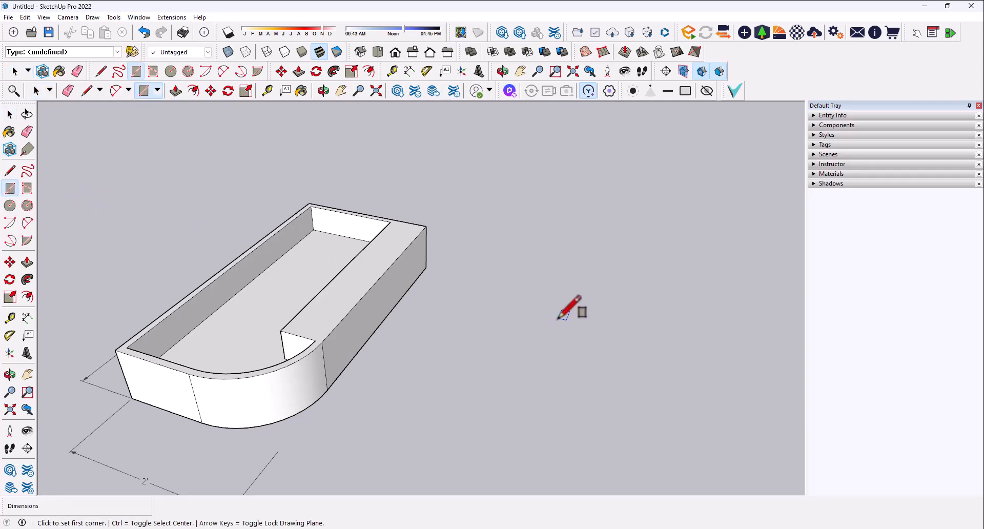
pyautogui.click(567, 303)
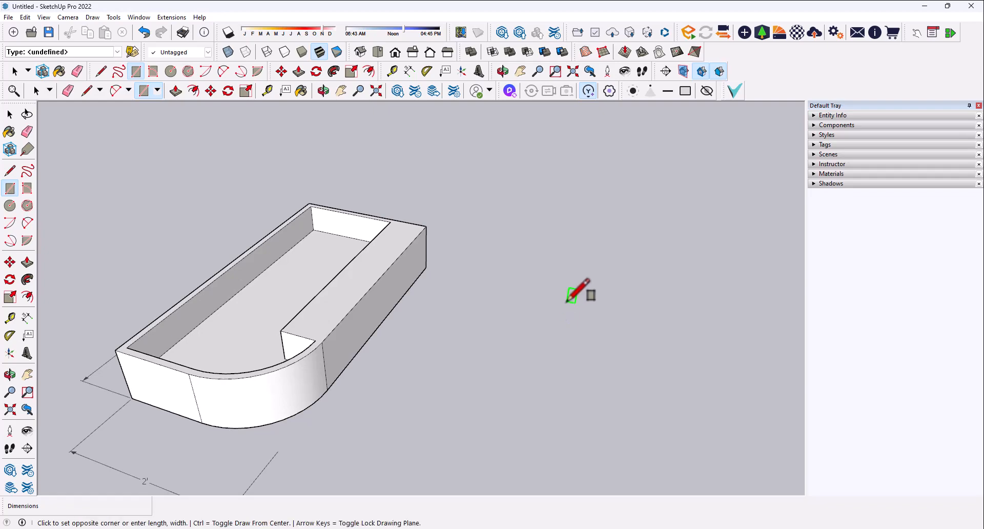
pyautogui.click(598, 238)
pyautogui.moveTo(531, 327)
pyautogui.mouseDown(button='middle')
pyautogui.moveTo(405, 292)
pyautogui.moveTo(474, 341)
pyautogui.moveTo(417, 270)
pyautogui.moveTo(486, 274)
pyautogui.mouseUp(button='middle')
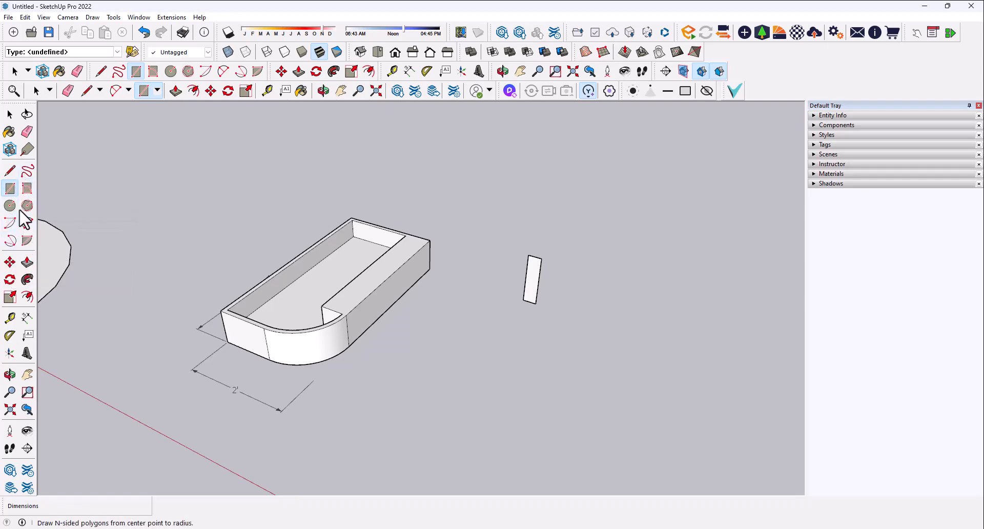
# Draw a path of four connected line segments starting from the lower corner of the narrow upright rectangle.
pyautogui.click(10, 172)
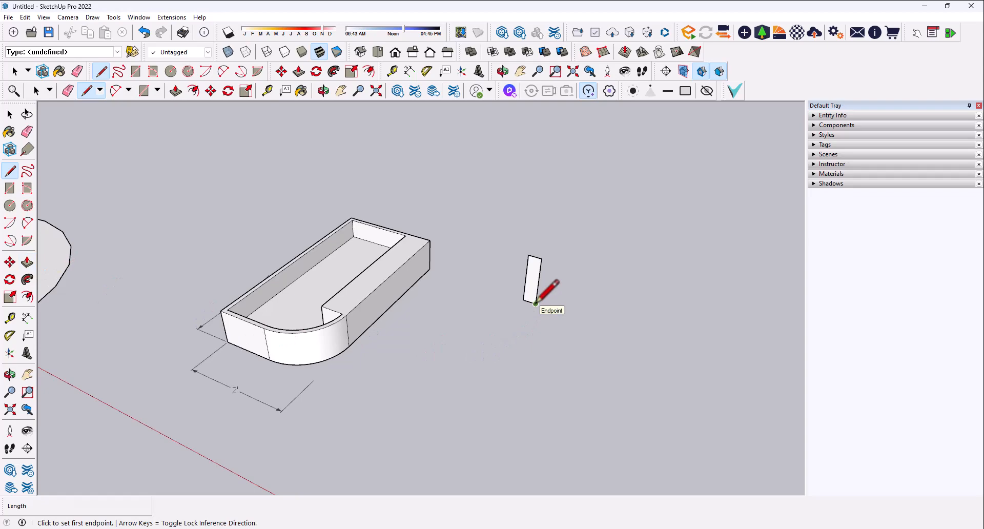
pyautogui.scroll(-3, 124, 337)
pyautogui.scroll(4, 412, 323)
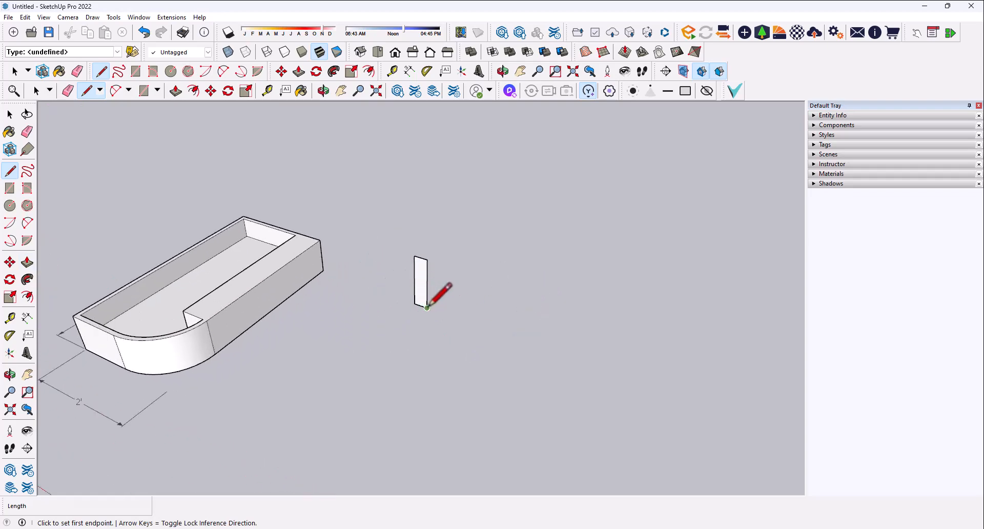
pyautogui.click(427, 308)
pyautogui.scroll(-1, 300, 326)
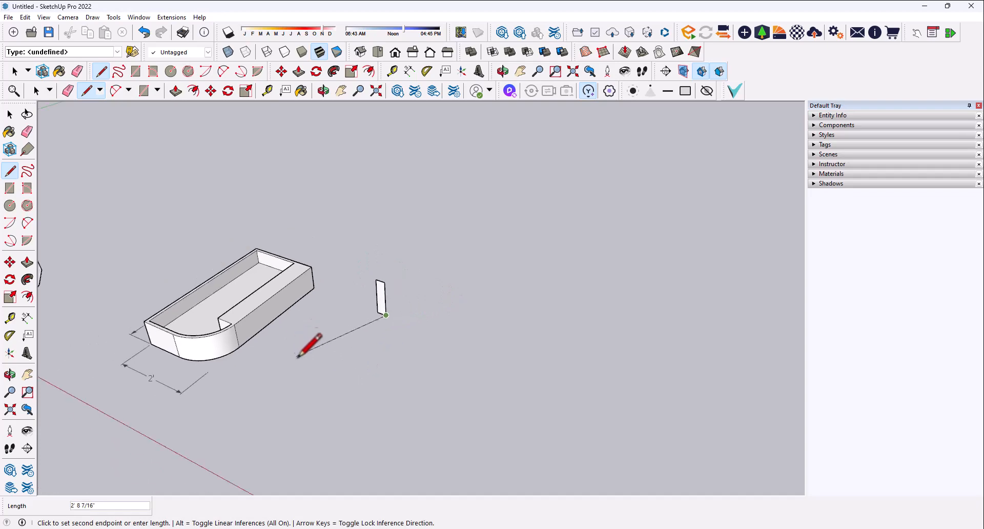
pyautogui.click(333, 398)
pyautogui.click(391, 451)
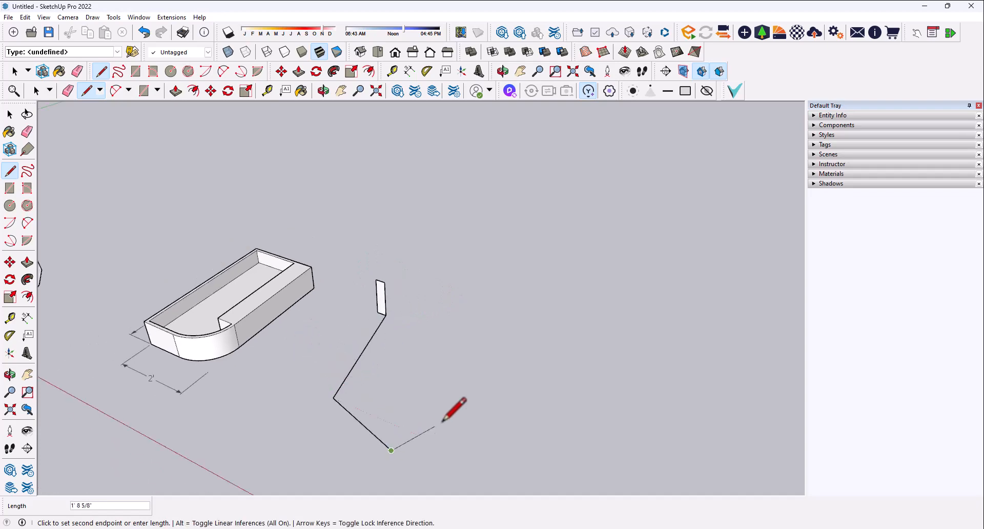
pyautogui.click(521, 423)
pyautogui.click(552, 342)
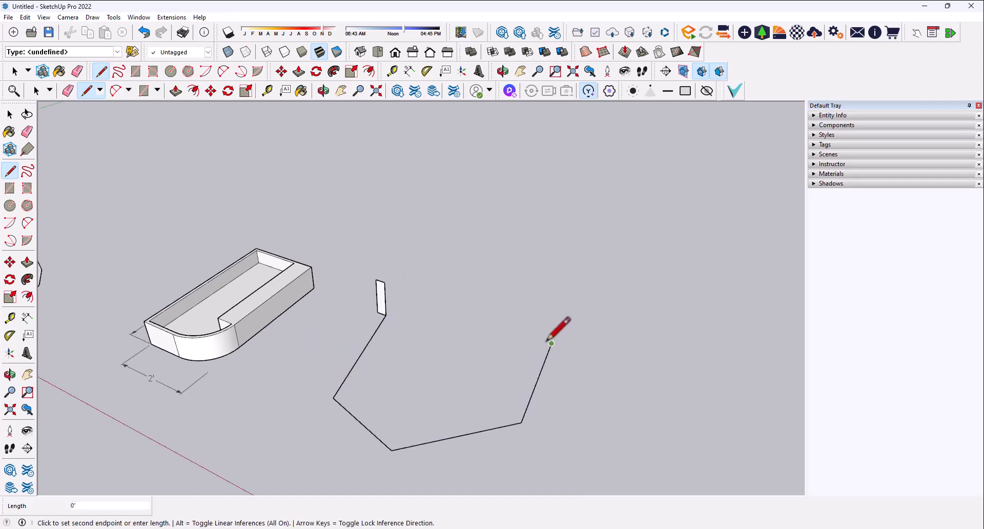
pyautogui.press('Escape')
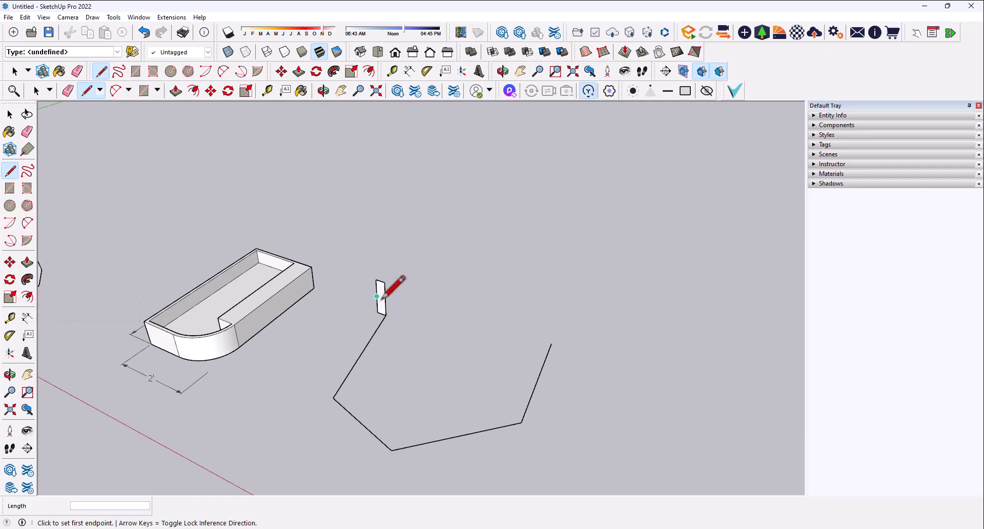
# Undo the last segment of the line path while inspecting the path from different angles.
pyautogui.moveTo(385, 339)
pyautogui.mouseDown(button='middle')
pyautogui.moveTo(439, 292)
pyautogui.moveTo(462, 303)
pyautogui.mouseUp(button='middle')
pyautogui.press('o')
pyautogui.moveTo(461, 303)
pyautogui.mouseDown()
pyautogui.moveTo(319, 306)
pyautogui.moveTo(361, 304)
pyautogui.mouseUp()
pyautogui.moveTo(361, 304)
pyautogui.mouseDown(button='middle')
pyautogui.moveTo(444, 257)
pyautogui.moveTo(301, 380)
pyautogui.moveTo(327, 361)
pyautogui.mouseUp(button='middle')
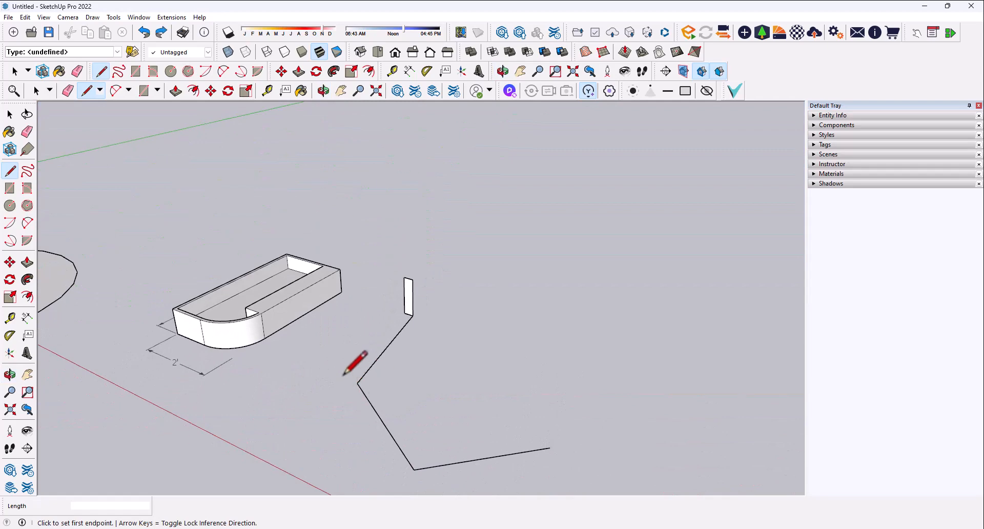
# Draw a path segment locked to the red axis from the open end of the line starting at the narrow rectangle.
pyautogui.moveTo(380, 389)
pyautogui.mouseDown(button='middle')
pyautogui.moveTo(527, 307)
pyautogui.moveTo(500, 396)
pyautogui.mouseUp(button='middle')
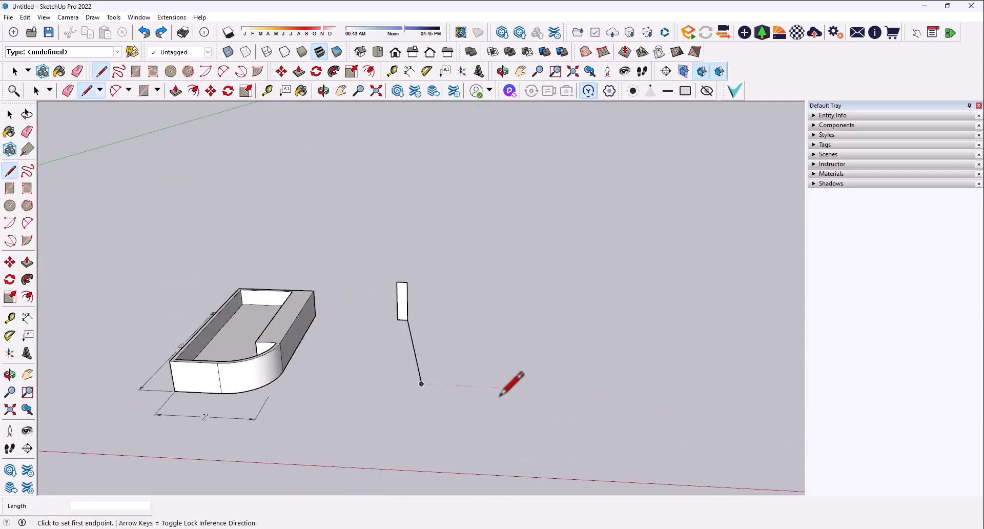
pyautogui.click(422, 384)
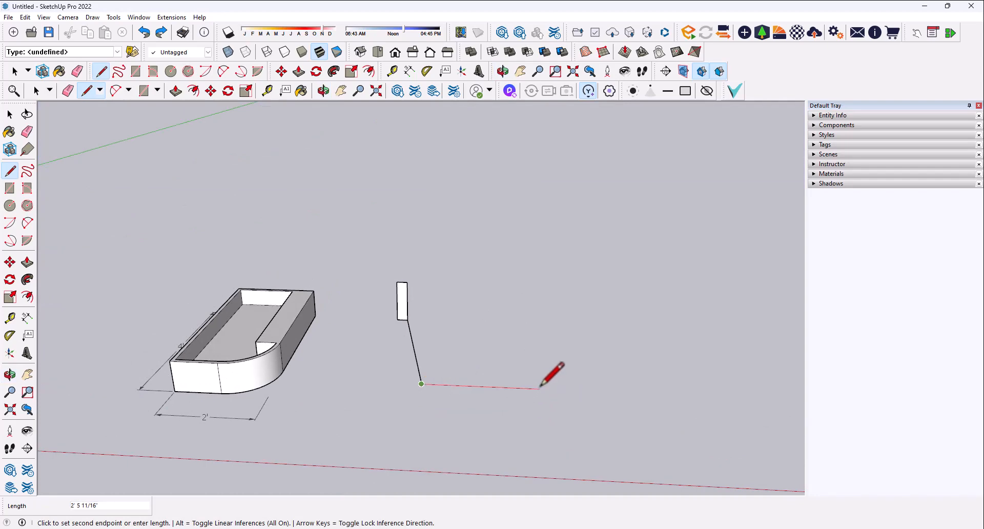
pyautogui.press('Right')
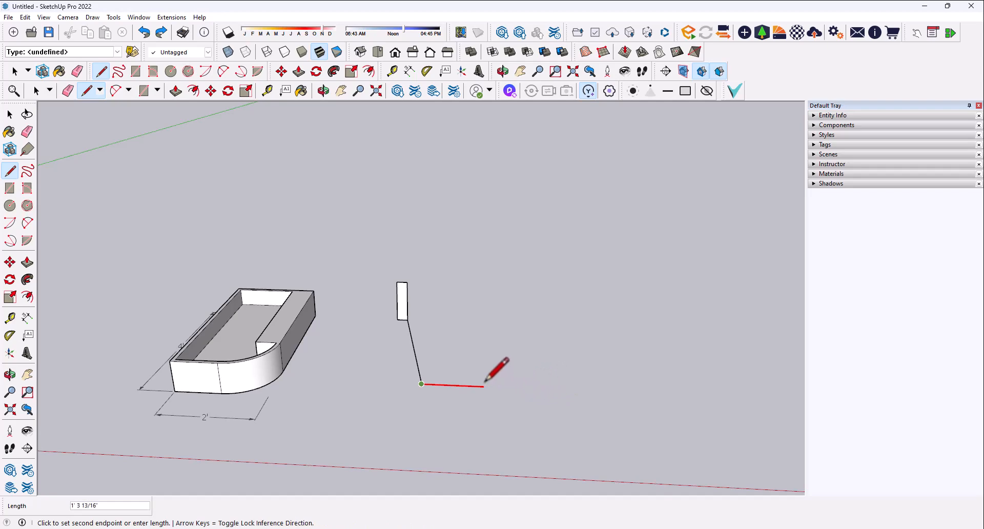
pyautogui.click(518, 388)
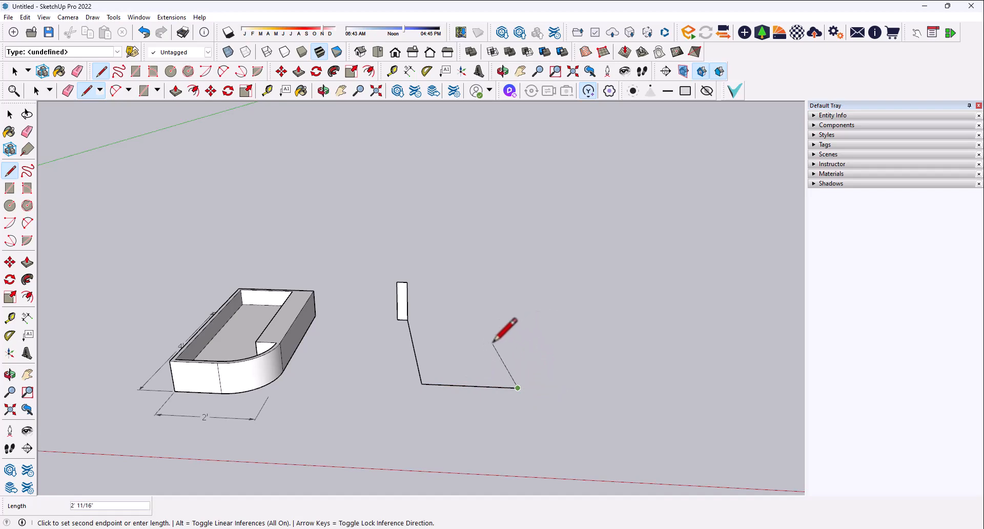
# Extend the path with a long segment along the green axis and a short final segment about 1' 8 3/4" long.
pyautogui.moveTo(513, 340); pyautogui.dragTo(433, 356, button='middle')
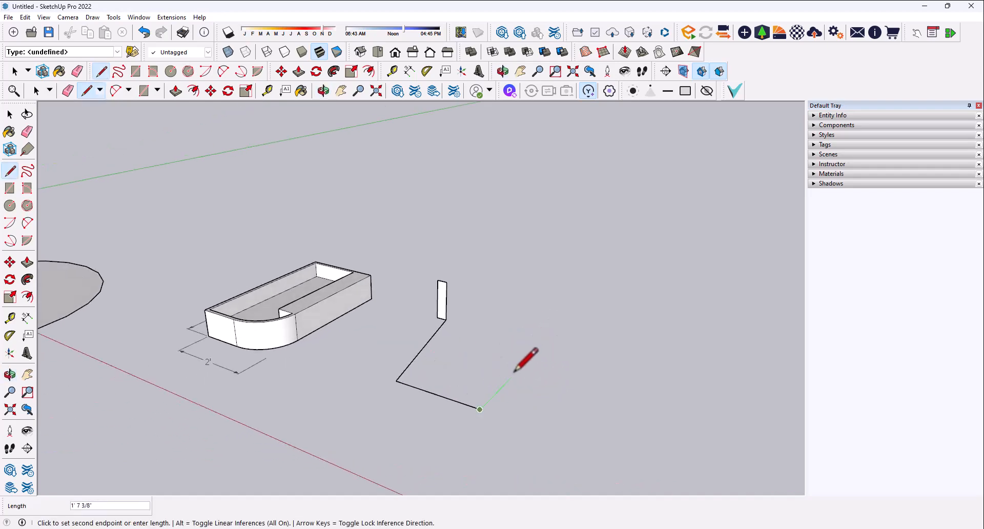
pyautogui.press('Up')
pyautogui.press('Left')
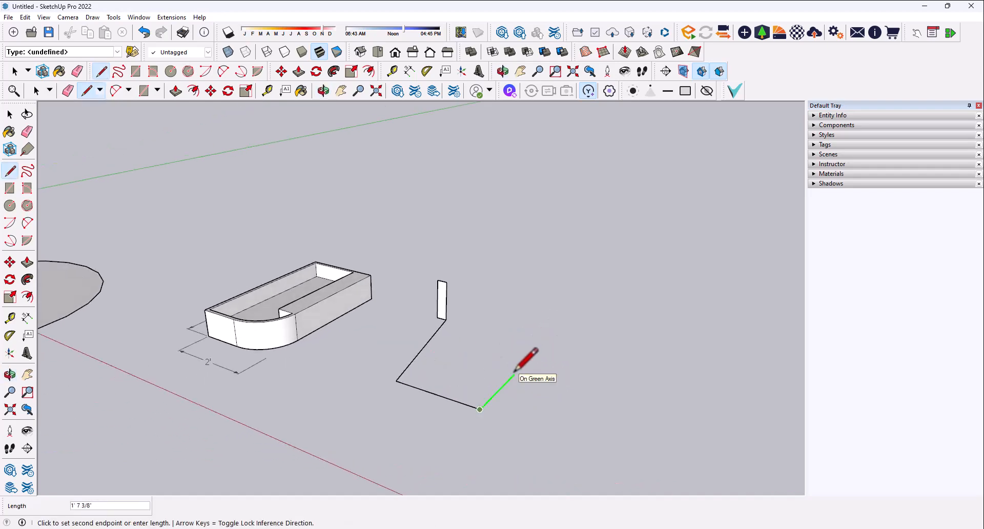
pyautogui.click(581, 306)
pyautogui.click(646, 321)
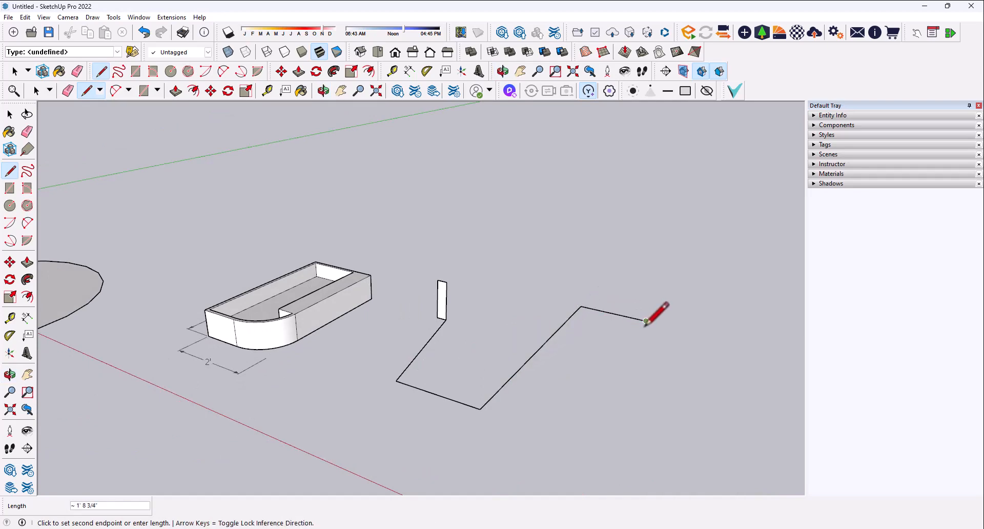
pyautogui.moveTo(579, 401); pyautogui.dragTo(618, 384, button='middle')
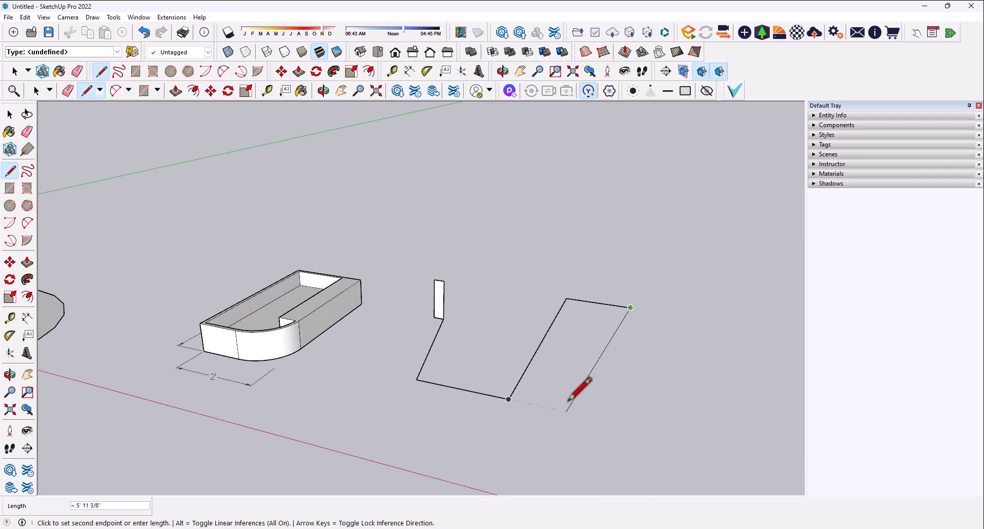
pyautogui.press('space')
# Extrude the narrow upright rectangle along the entire line path with Follow Me.
pyautogui.moveTo(546, 401)
pyautogui.mouseDown(button='middle')
pyautogui.moveTo(487, 374)
pyautogui.moveTo(520, 454)
pyautogui.moveTo(469, 340)
pyautogui.moveTo(427, 302)
pyautogui.mouseUp(button='middle')
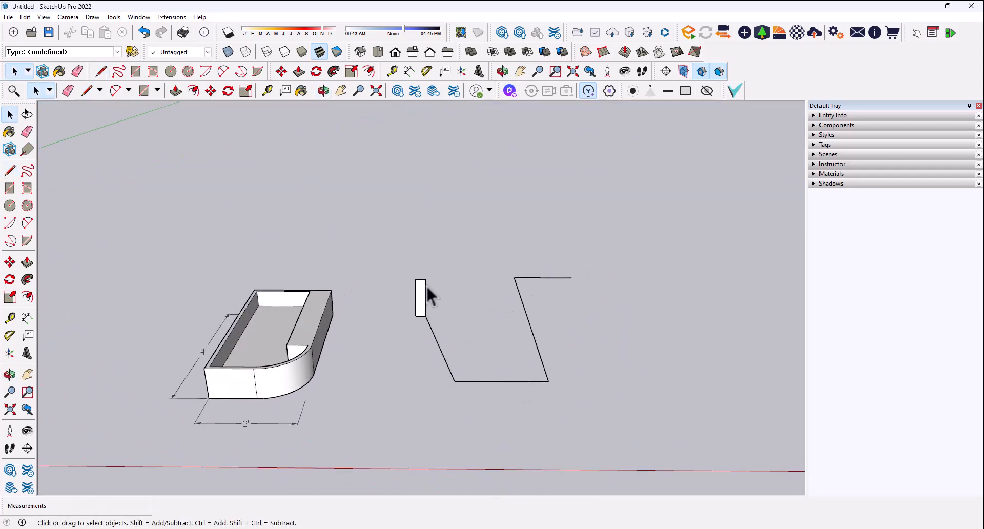
pyautogui.moveTo(488, 337)
pyautogui.mouseDown(button='middle')
pyautogui.moveTo(352, 356)
pyautogui.moveTo(167, 325)
pyautogui.moveTo(344, 361)
pyautogui.mouseUp(button='middle')
pyautogui.scroll(4, 571, 387)
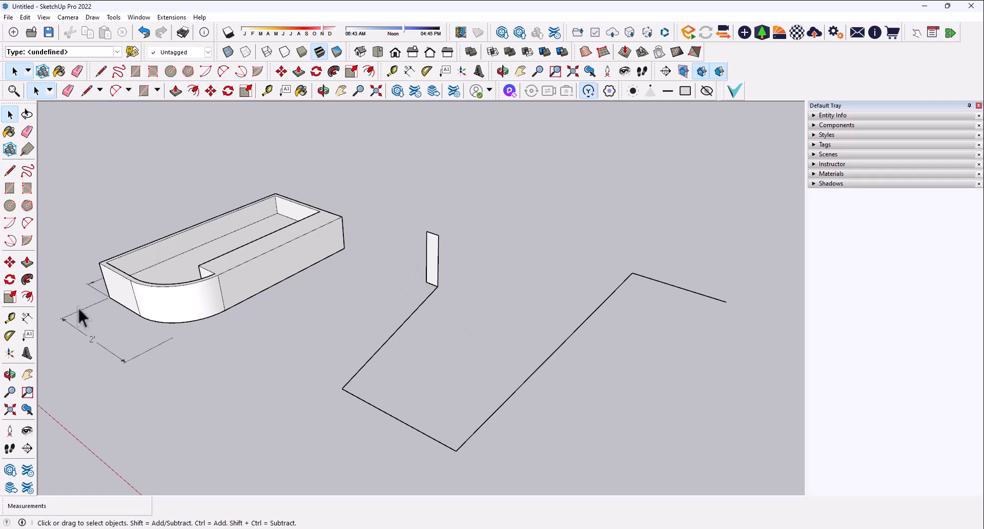
pyautogui.click(28, 279)
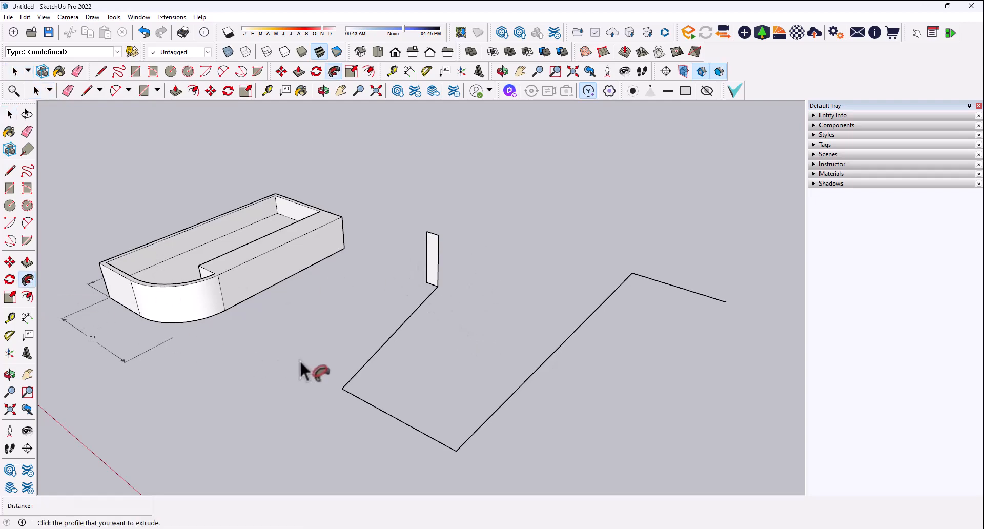
pyautogui.click(432, 251)
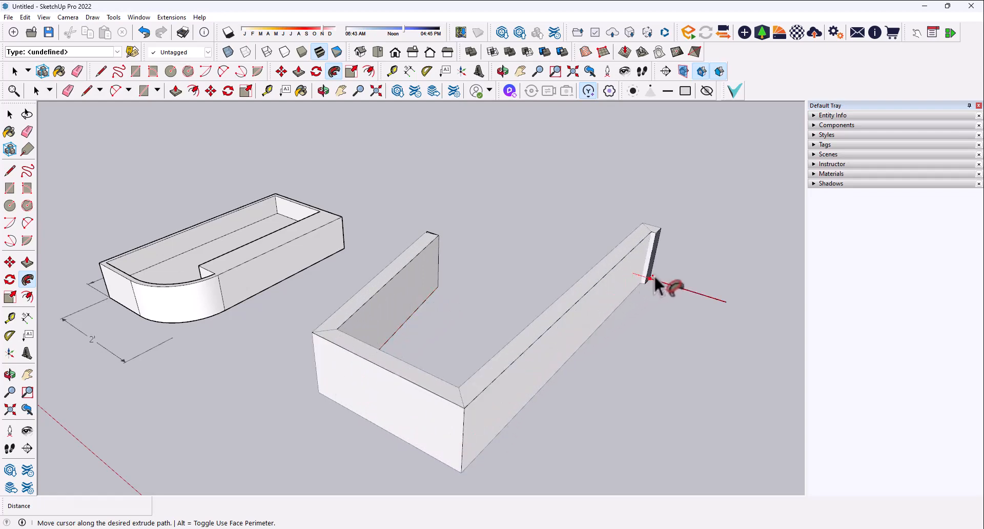
pyautogui.click(731, 303)
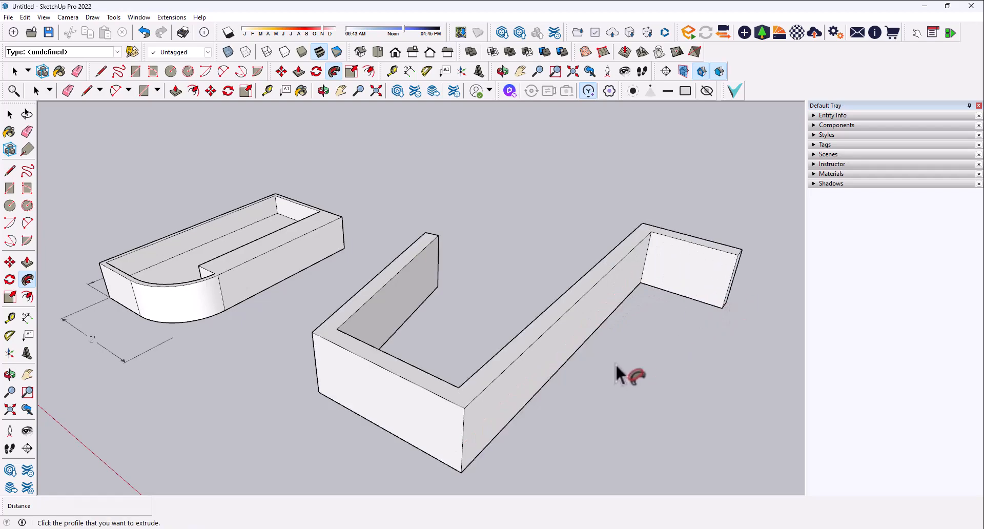
pyautogui.moveTo(622, 376)
pyautogui.mouseDown(button='middle')
pyautogui.moveTo(567, 389)
pyautogui.moveTo(345, 379)
pyautogui.moveTo(145, 329)
pyautogui.moveTo(48, 277)
pyautogui.moveTo(292, 344)
pyautogui.moveTo(620, 334)
pyautogui.moveTo(622, 379)
pyautogui.mouseUp(button='middle')
pyautogui.press('space')
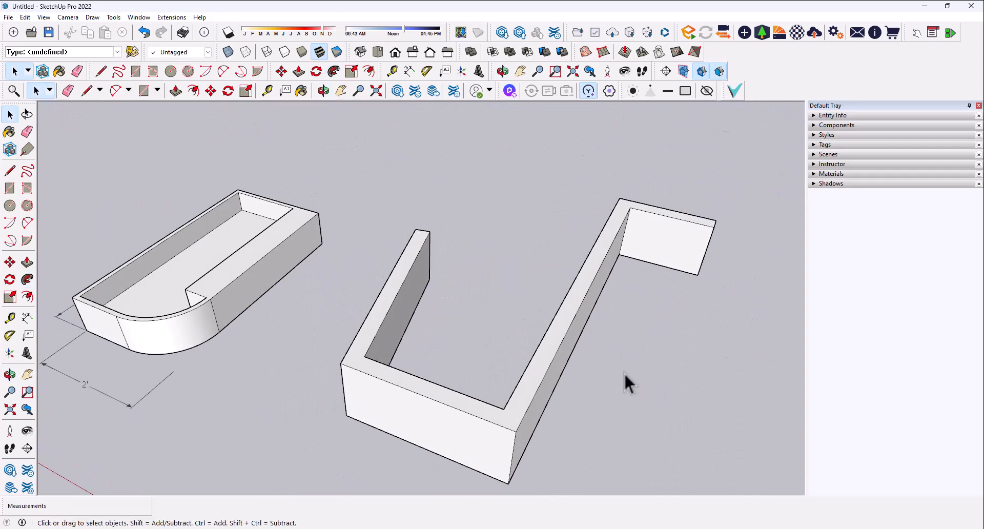
# Examine the swept wall and its mitred corners from several angles.
pyautogui.click(608, 275)
pyautogui.moveTo(617, 247); pyautogui.dragTo(492, 284, button='middle')
pyautogui.click(523, 268)
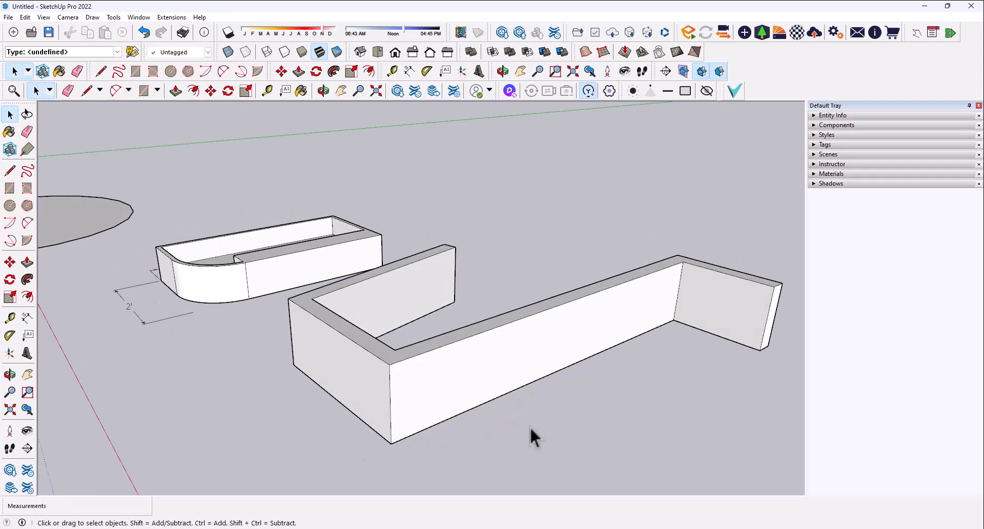
pyautogui.moveTo(369, 312); pyautogui.dragTo(500, 365, button='middle')
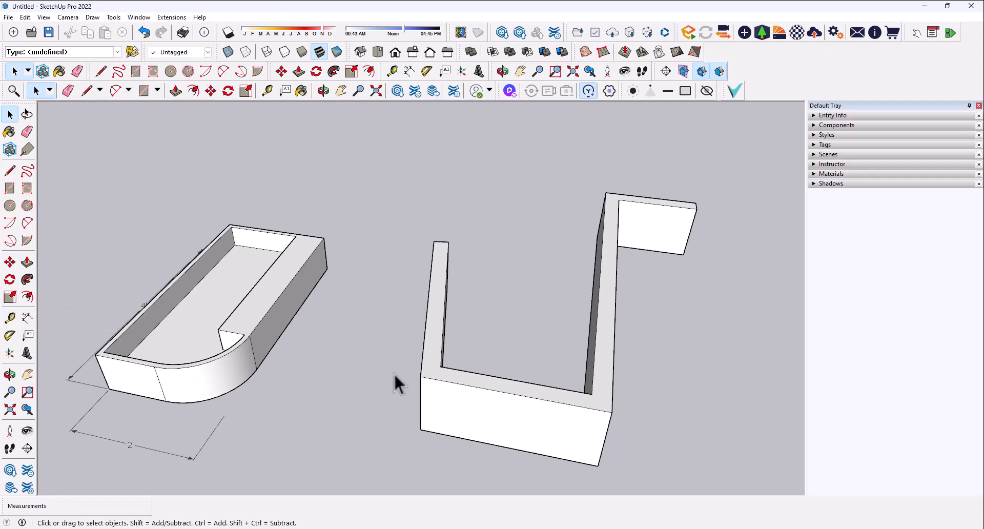
pyautogui.moveTo(396, 384); pyautogui.dragTo(515, 356, button='middle')
pyautogui.scroll(-3, 376, 371)
pyautogui.scroll(5, 577, 352)
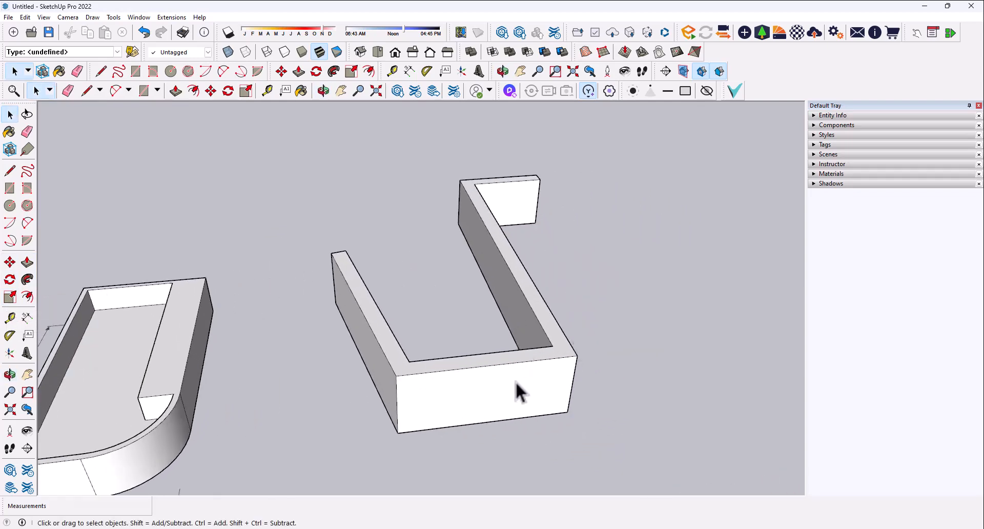
pyautogui.scroll(-1, 420, 328)
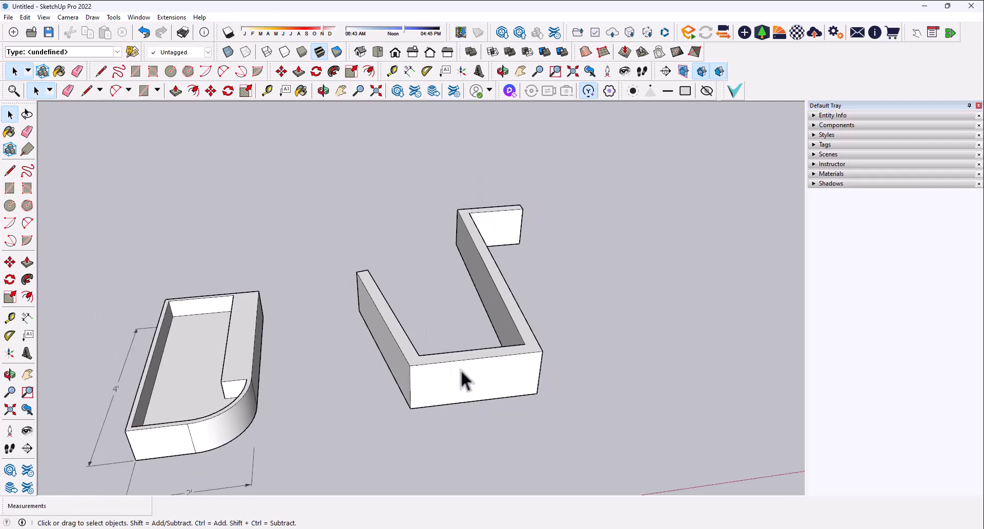
pyautogui.scroll(3, 518, 374)
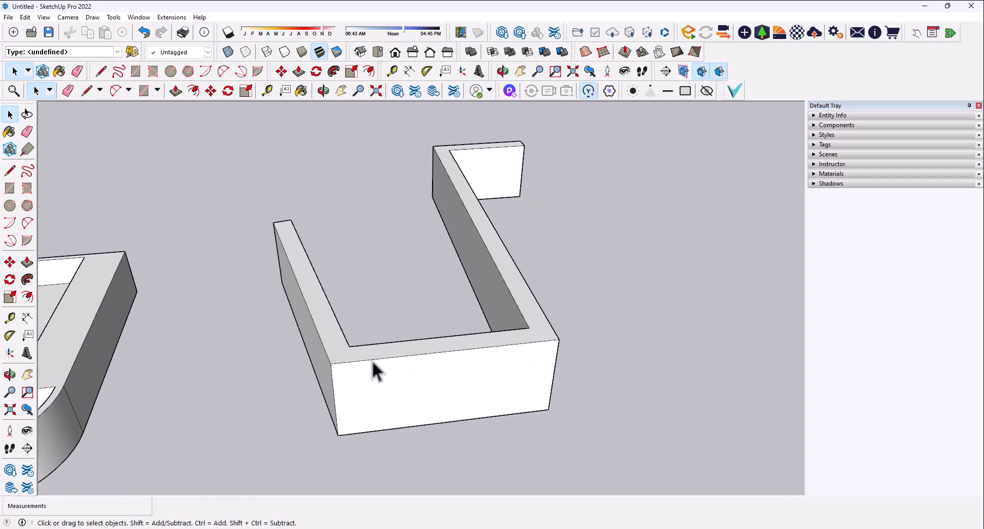
# Try moving the swept wall's front face outward about 5 11/16", and undo the move.
pyautogui.moveTo(373, 362); pyautogui.dragTo(437, 374, button='middle')
pyautogui.click(516, 364)
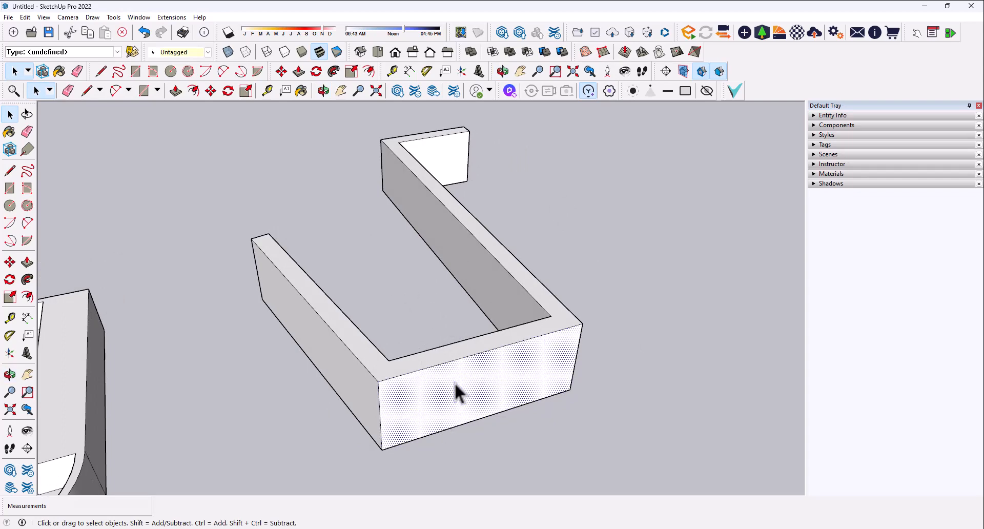
pyautogui.click(10, 262)
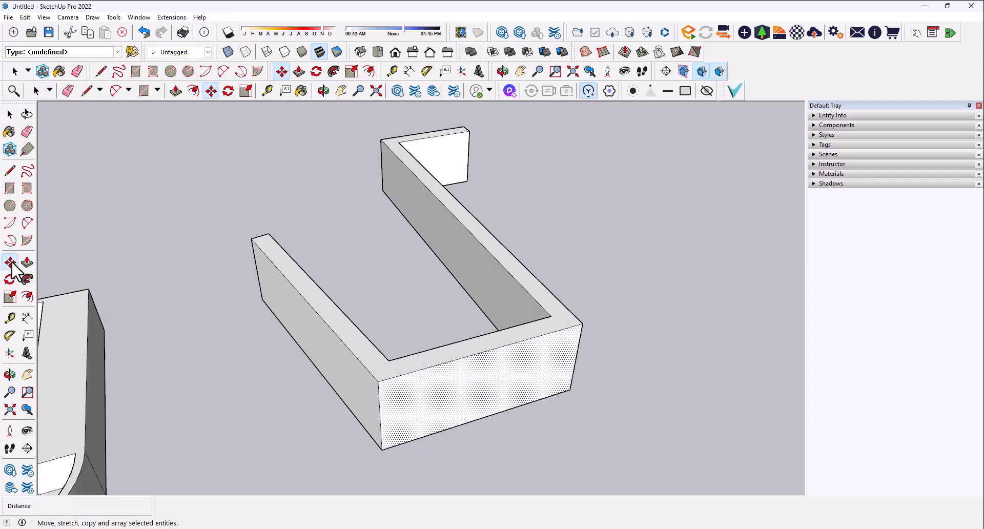
pyautogui.click(491, 416)
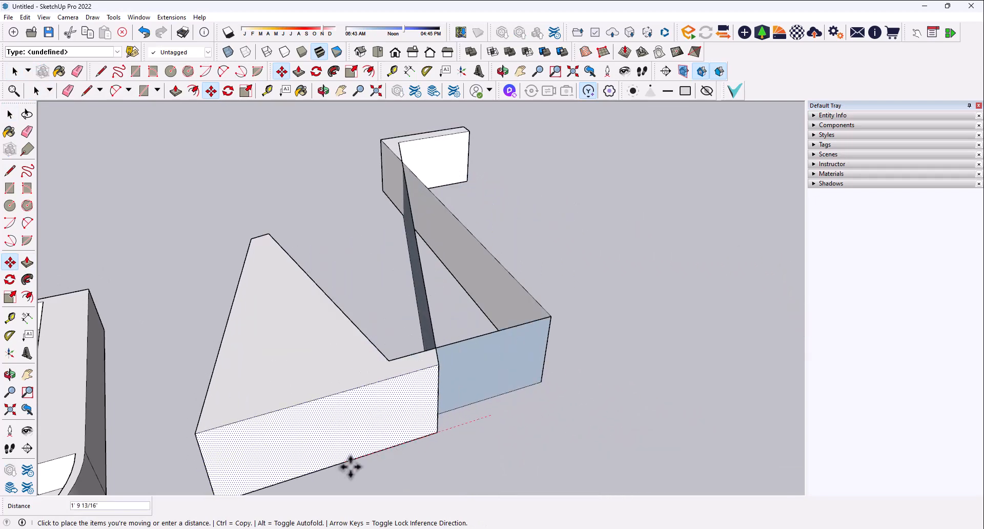
pyautogui.click(493, 434)
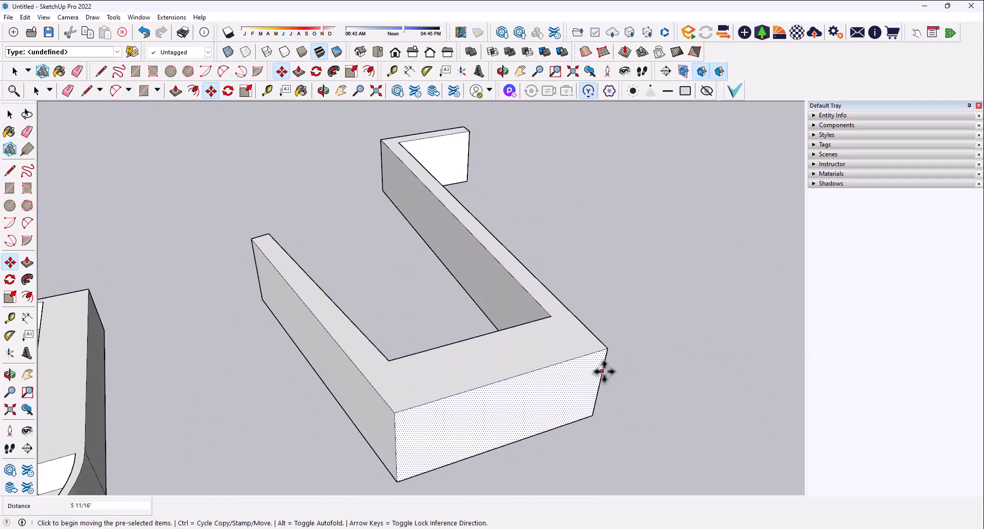
pyautogui.hotkey('ctrl', 'z')
pyautogui.click(10, 114)
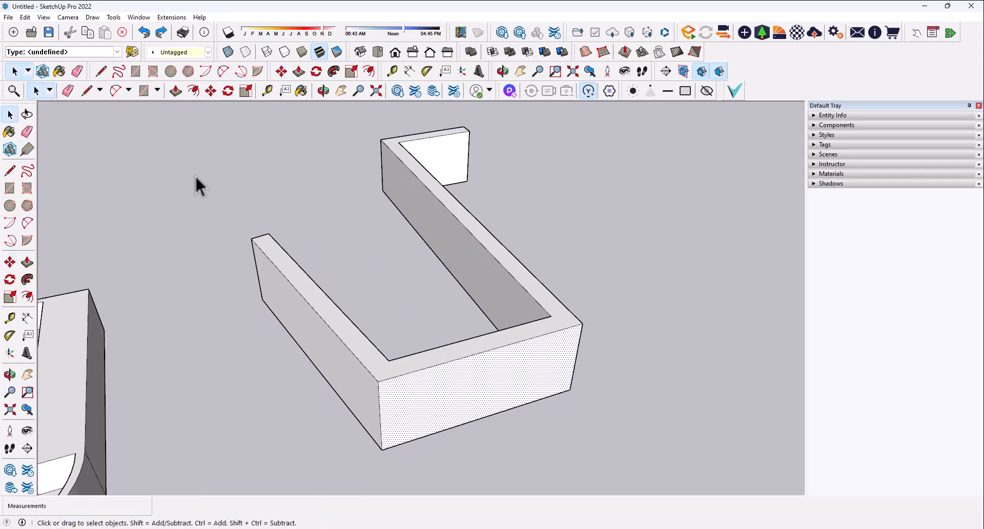
pyautogui.click(196, 185)
# Select all the faces and edges of the swept wall and make them a group.
pyautogui.moveTo(428, 411); pyautogui.dragTo(497, 314, button='middle')
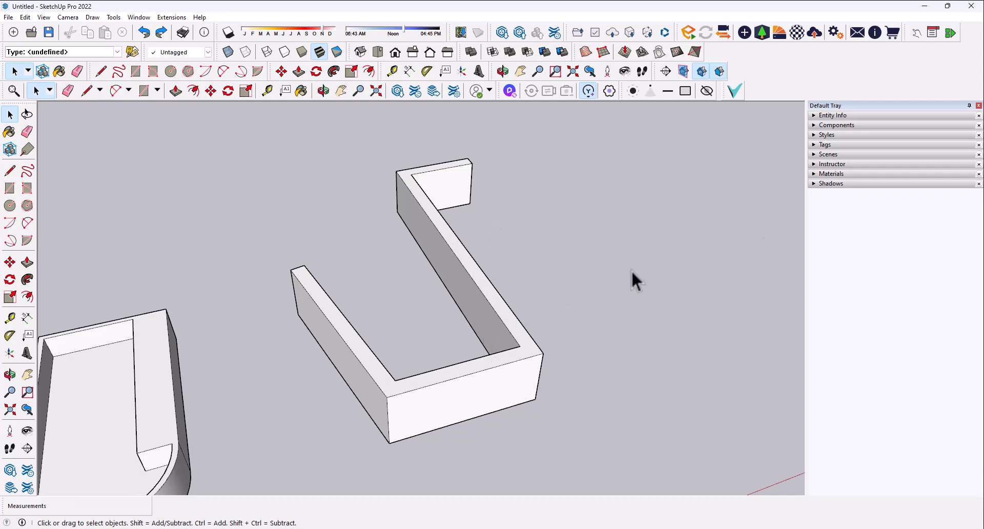
pyautogui.scroll(-2, 376, 390)
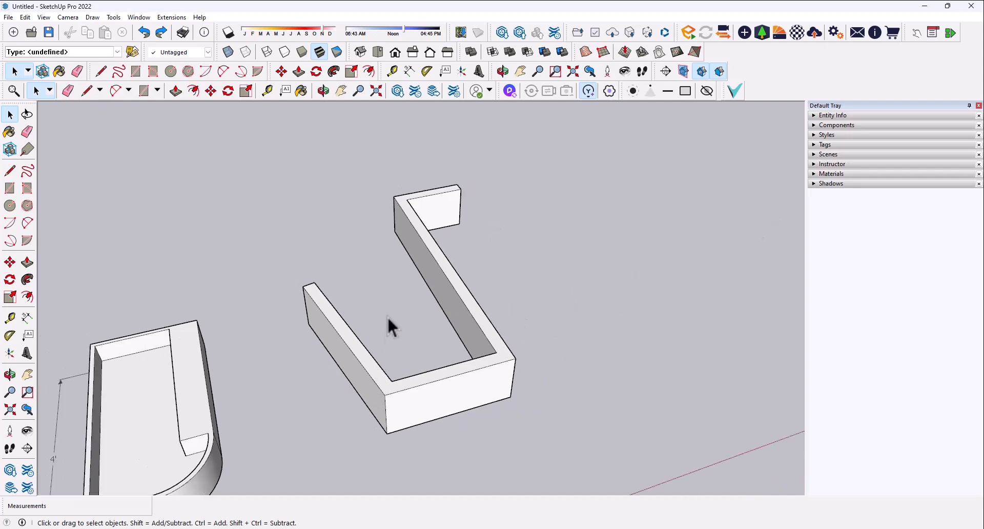
pyautogui.moveTo(256, 165); pyautogui.dragTo(577, 457)
pyautogui.rightClick(498, 373)
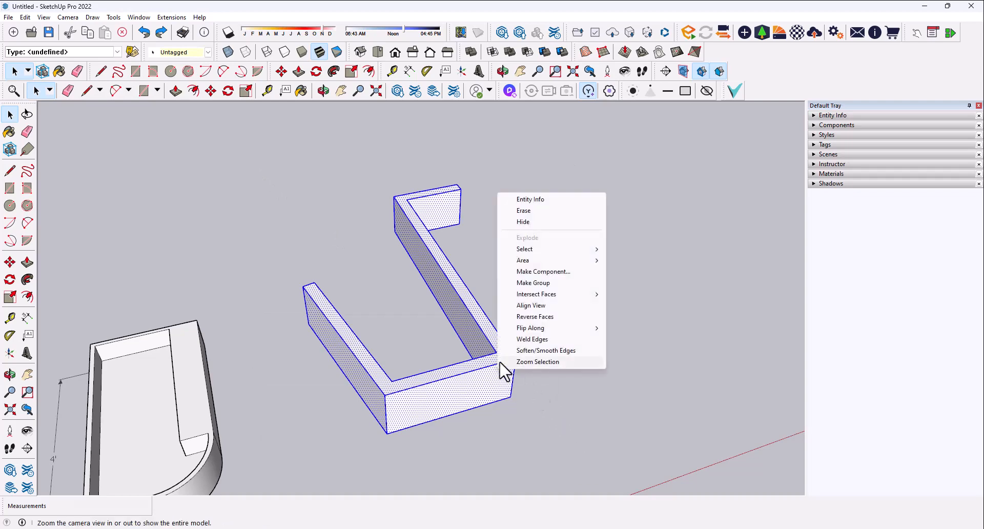
pyautogui.click(525, 284)
pyautogui.click(748, 353)
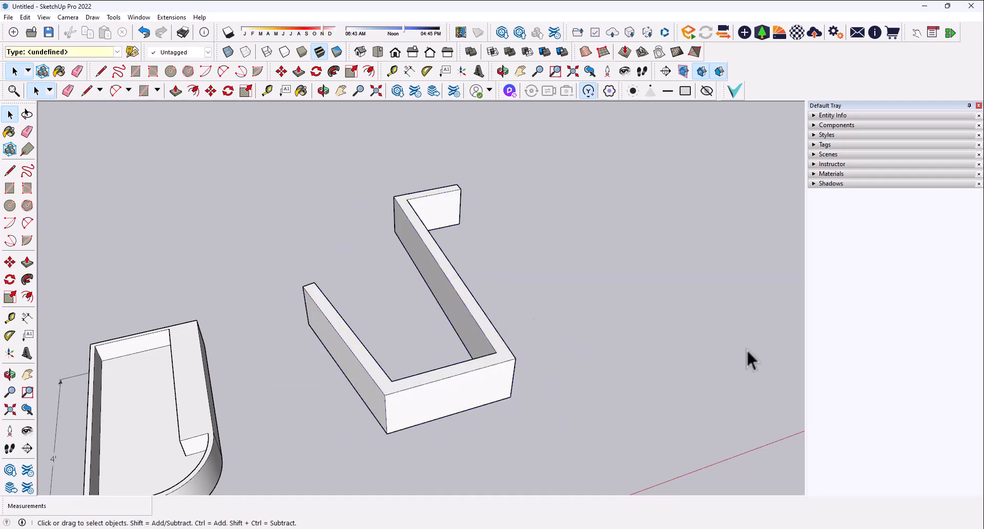
# Move the grouped wall a short distance away from the walled box.
pyautogui.click(10, 262)
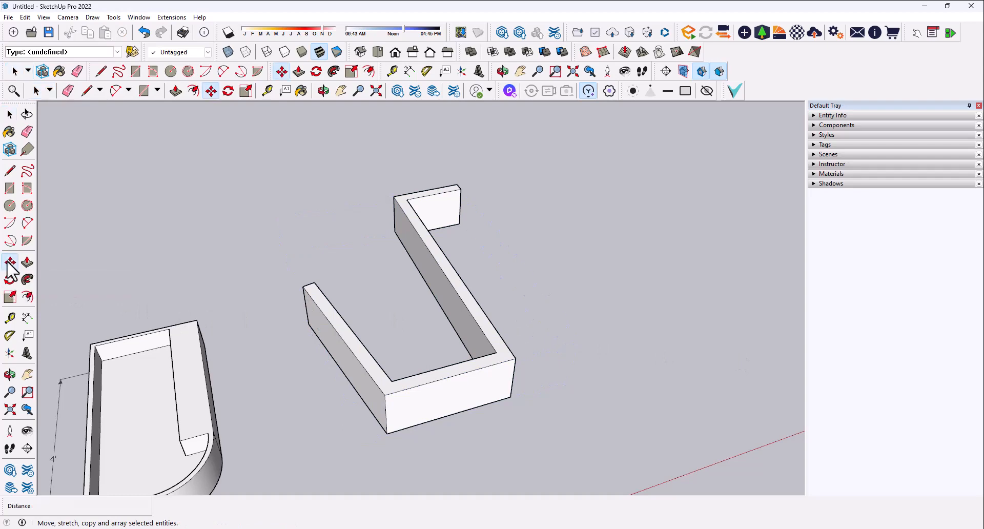
pyautogui.click(390, 391)
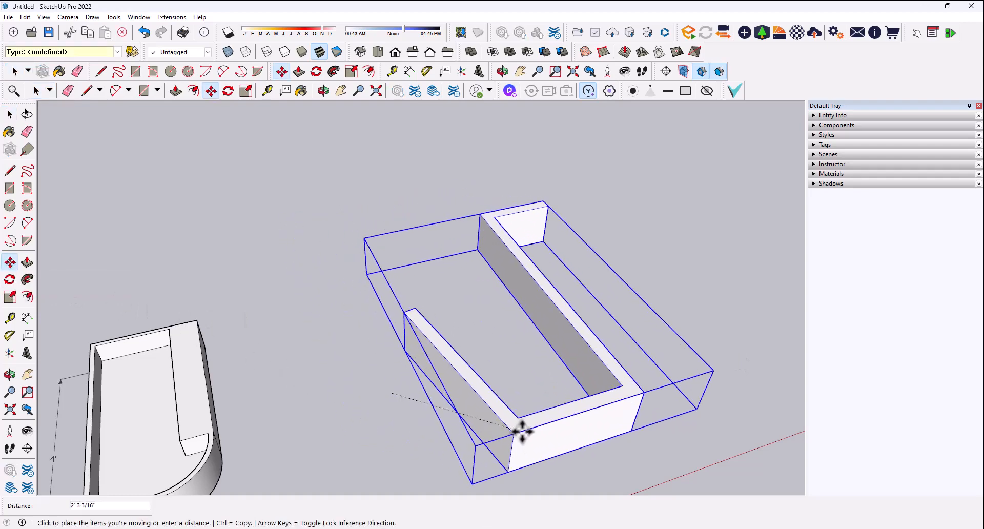
pyautogui.click(412, 378)
pyautogui.press('space')
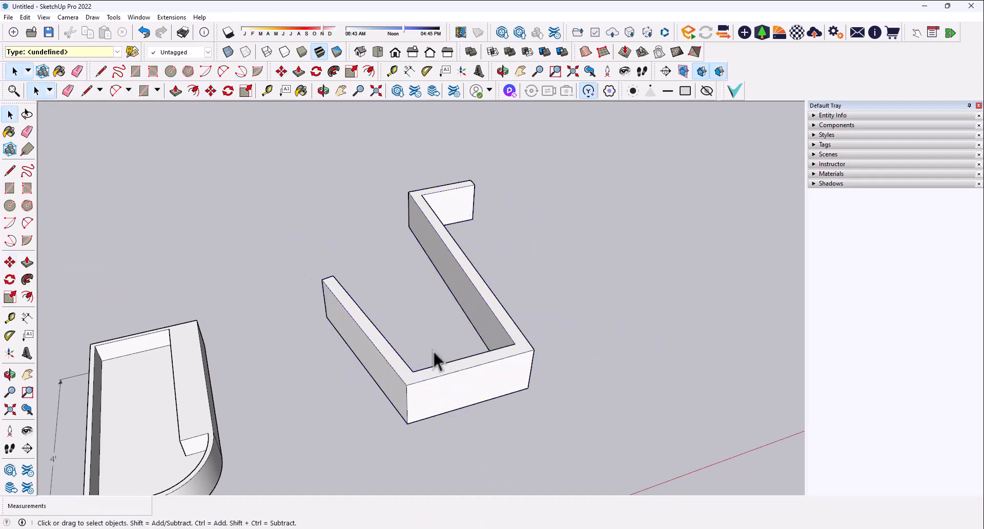
# Open the wall group for editing and select its front face.
pyautogui.click(446, 388)
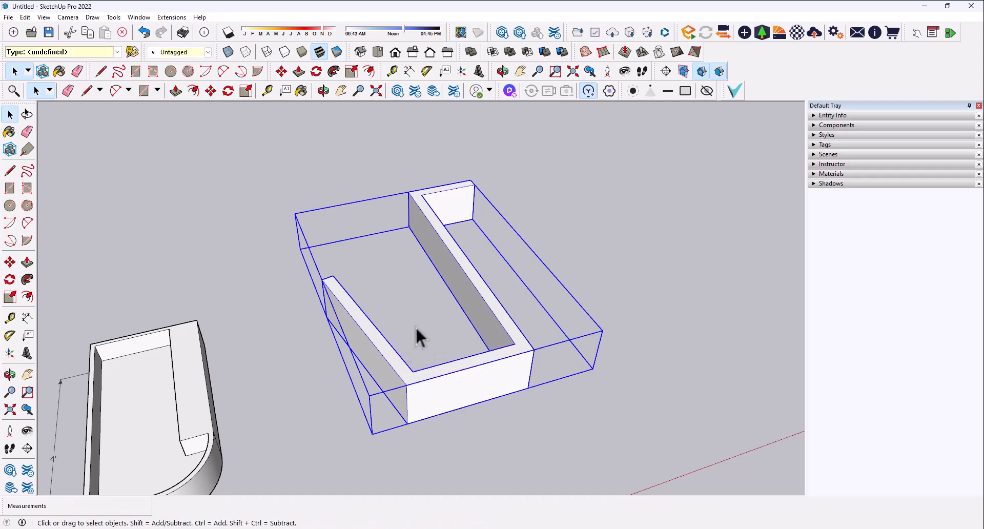
pyautogui.click(415, 326)
pyautogui.click(461, 385)
pyautogui.moveTo(460, 355); pyautogui.dragTo(420, 359, button='middle')
pyautogui.click(420, 363)
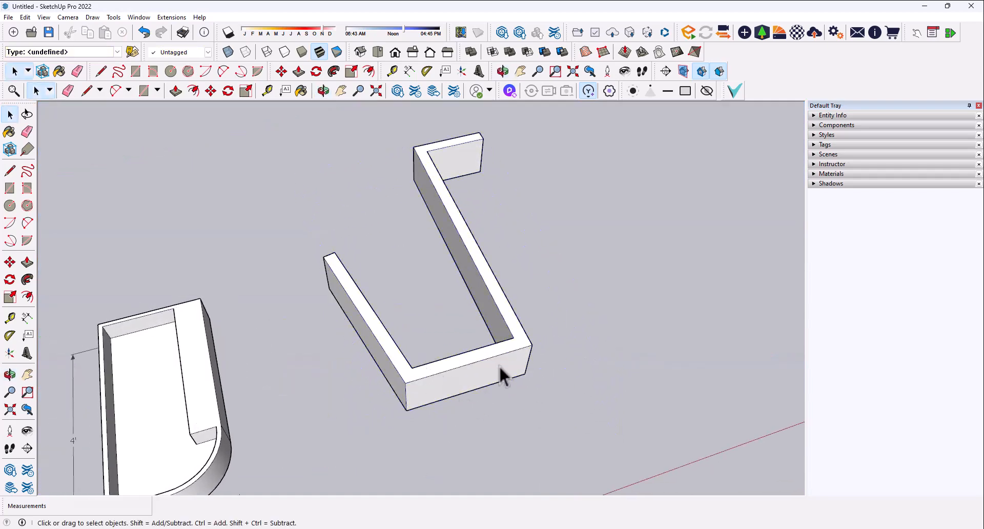
pyautogui.scroll(3, 444, 367)
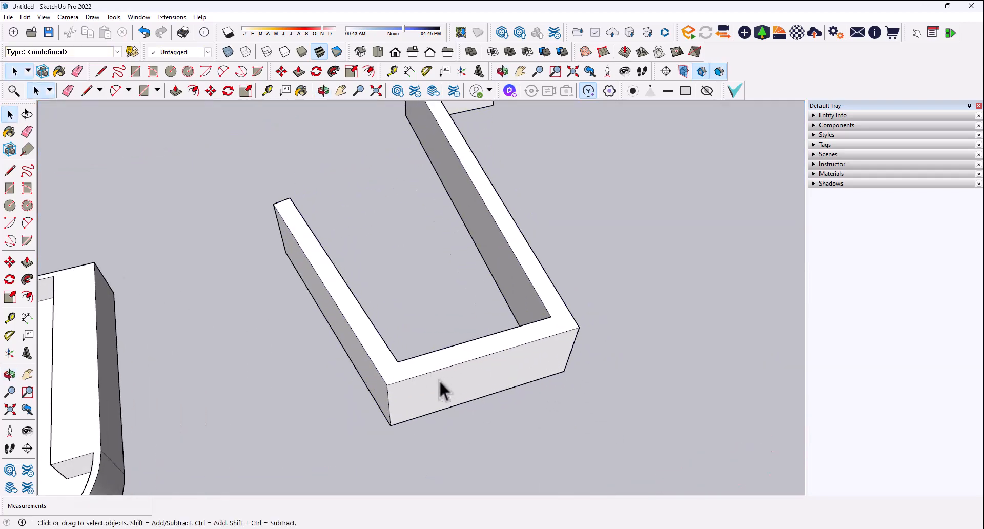
pyautogui.moveTo(419, 432); pyautogui.dragTo(445, 368, button='middle')
pyautogui.click(445, 396)
pyautogui.doubleClick(431, 393)
pyautogui.click(453, 373)
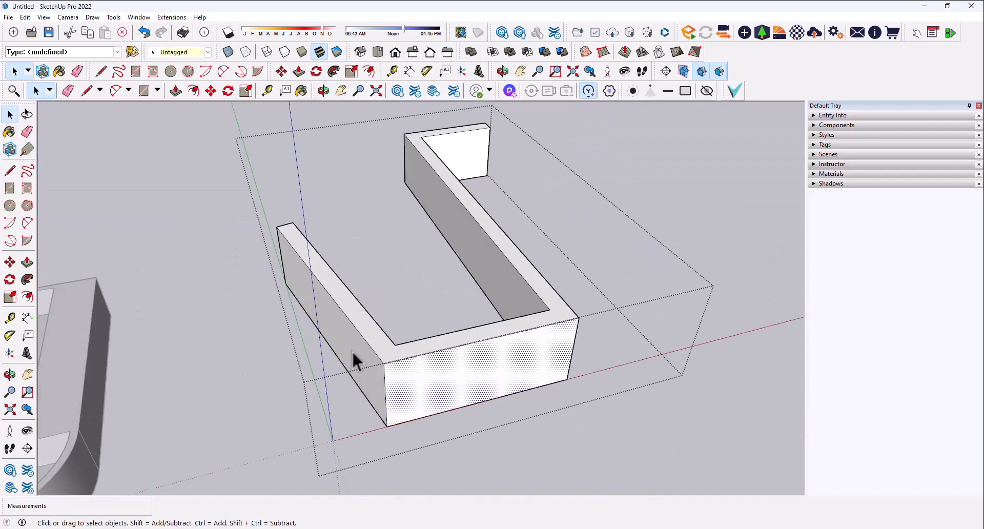
# Move the outer top edge of the wall's side arm outward about 3 1/4", and close the group.
pyautogui.moveTo(352, 349); pyautogui.dragTo(461, 395, button='middle')
pyautogui.click(409, 372)
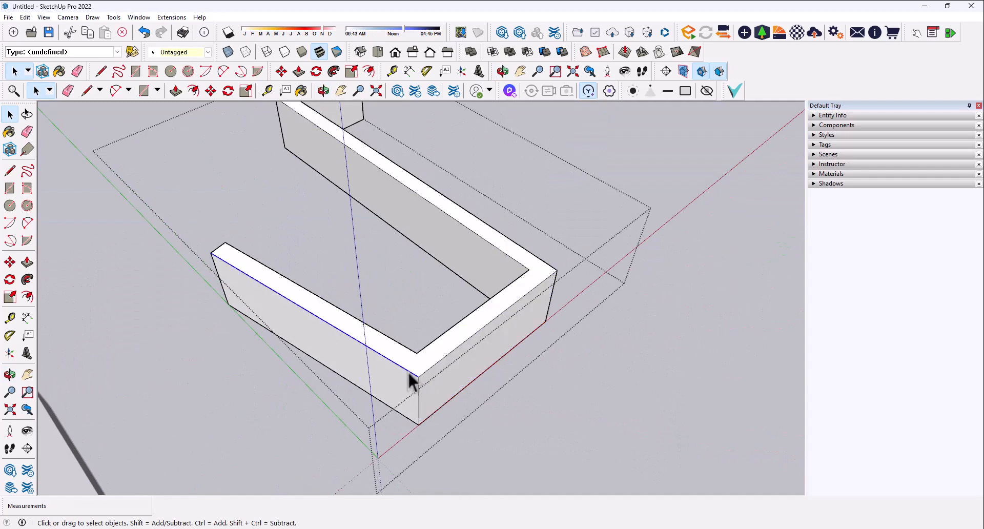
pyautogui.click(9, 262)
pyautogui.click(475, 333)
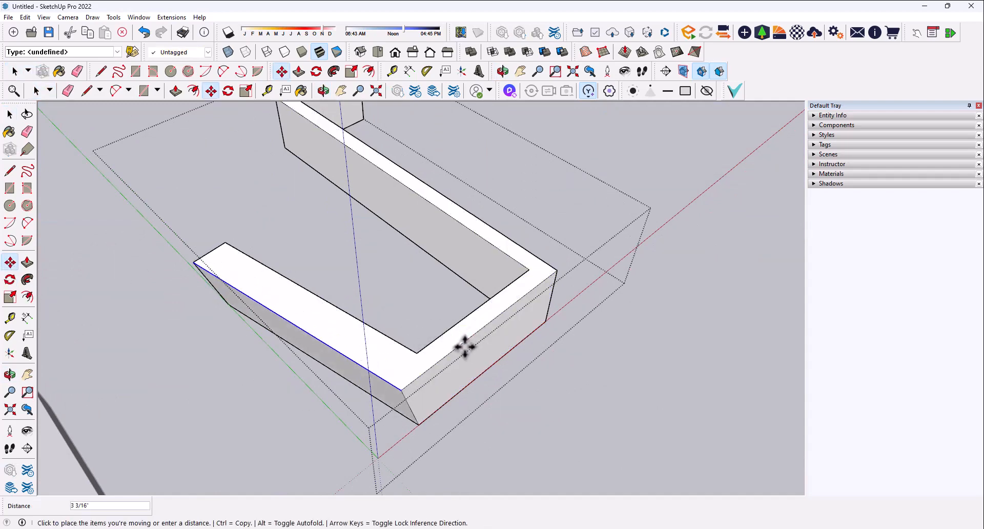
pyautogui.click(463, 349)
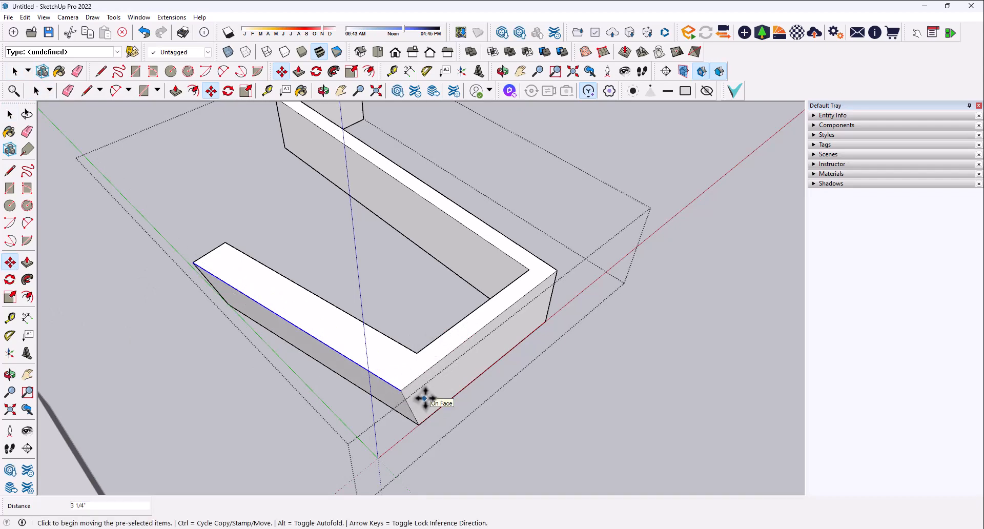
pyautogui.press('space')
pyautogui.click(558, 414)
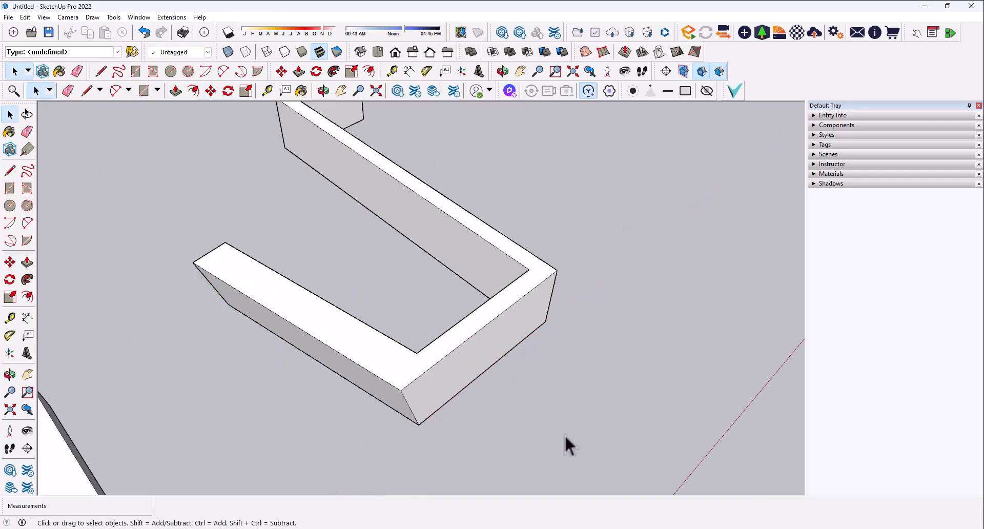
# Examine the edited wall group as a single object from several angles, selecting and deselecting it.
pyautogui.moveTo(564, 434); pyautogui.dragTo(382, 390, button='middle')
pyautogui.click(411, 359)
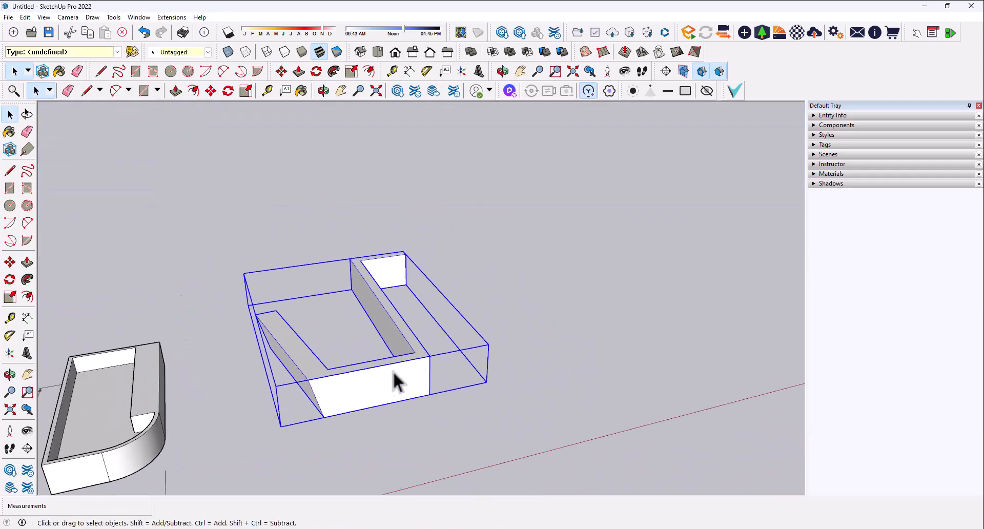
pyautogui.click(404, 352)
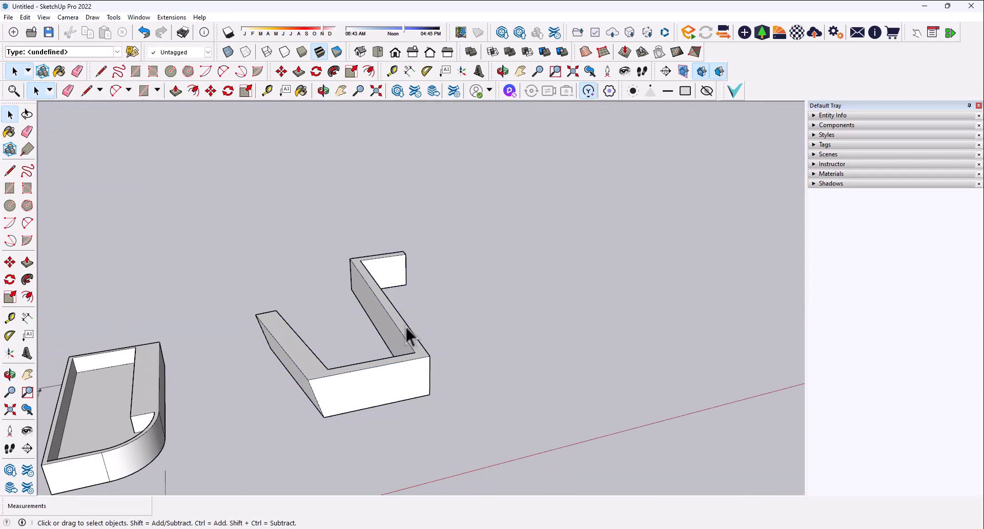
pyautogui.click(405, 329)
pyautogui.moveTo(354, 400); pyautogui.dragTo(373, 363, button='middle')
pyautogui.click(446, 426)
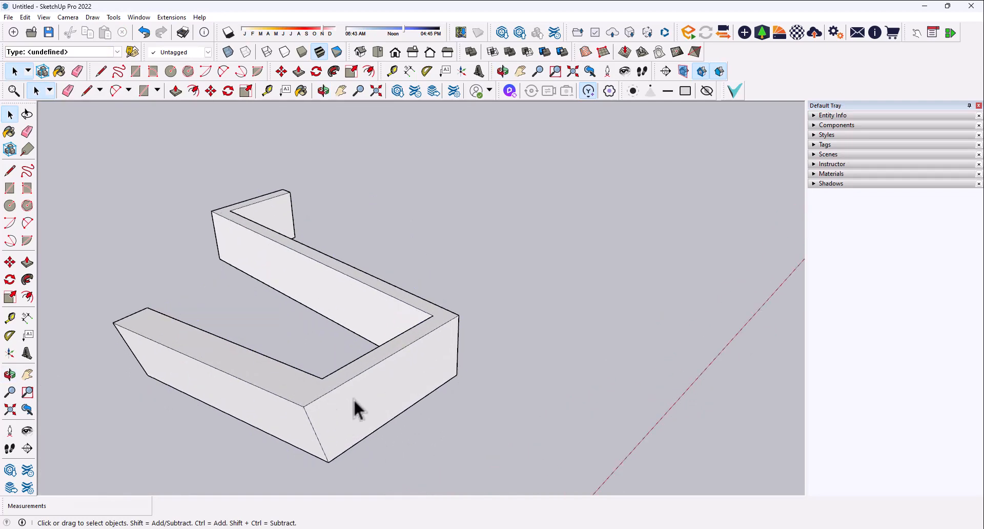
pyautogui.doubleClick(353, 402)
pyautogui.click(365, 423)
pyautogui.moveTo(482, 446); pyautogui.dragTo(396, 404, button='middle')
pyautogui.click(610, 300)
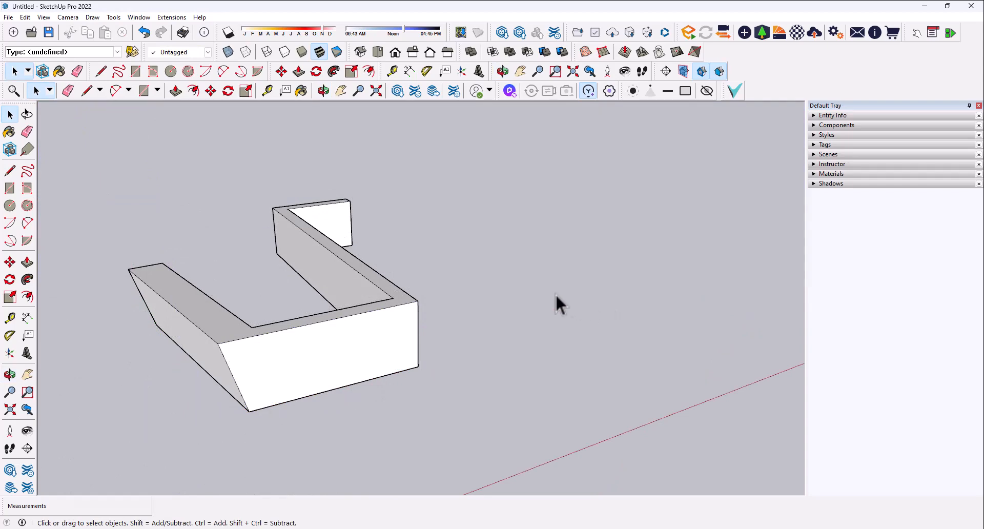
pyautogui.scroll(-2, 495, 372)
pyautogui.click(390, 307)
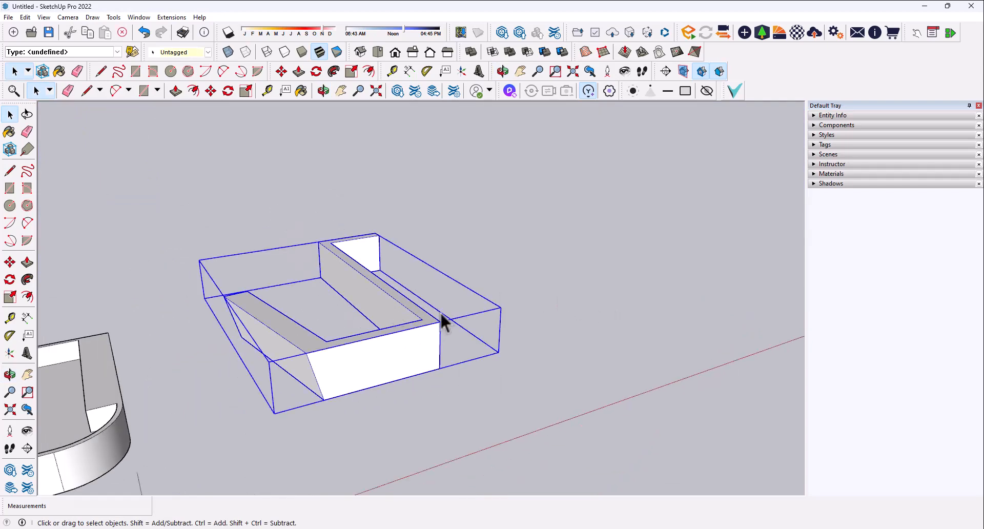
pyautogui.moveTo(441, 322); pyautogui.dragTo(430, 376, button='middle')
pyautogui.scroll(-3, 445, 364)
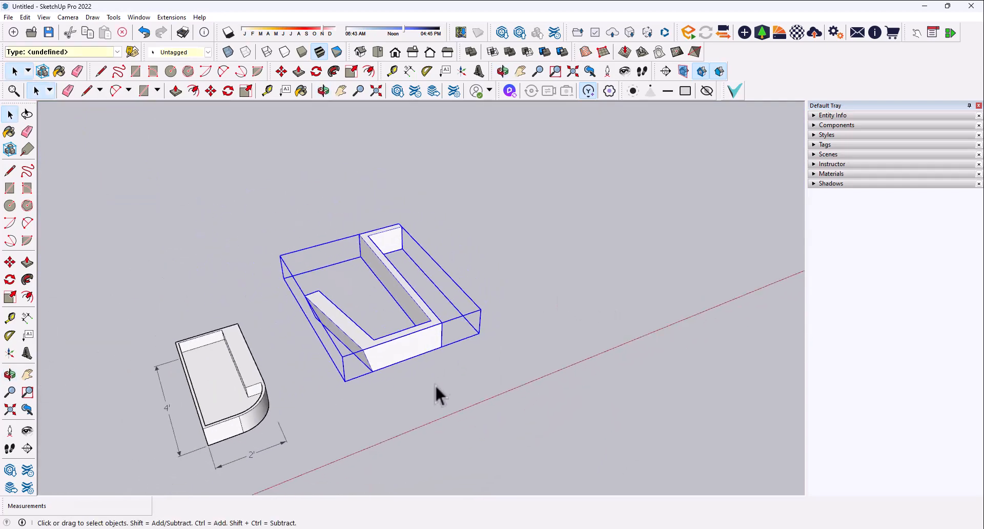
pyautogui.scroll(-2, 333, 380)
pyautogui.scroll(3, 372, 308)
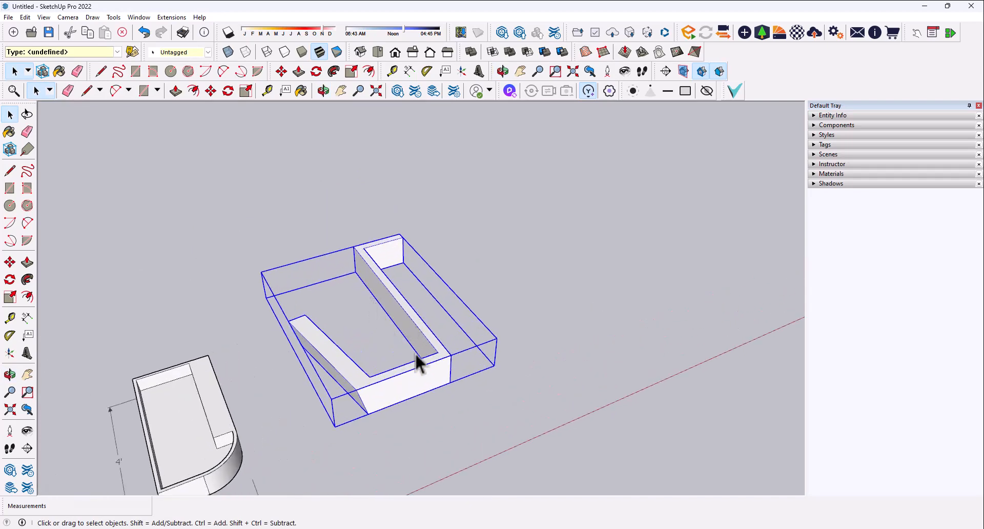
pyautogui.click(141, 302)
# Copy the wall group about 6' 1 7/8" along the red axis, away from the walled box.
pyautogui.scroll(2, 331, 351)
pyautogui.click(322, 345)
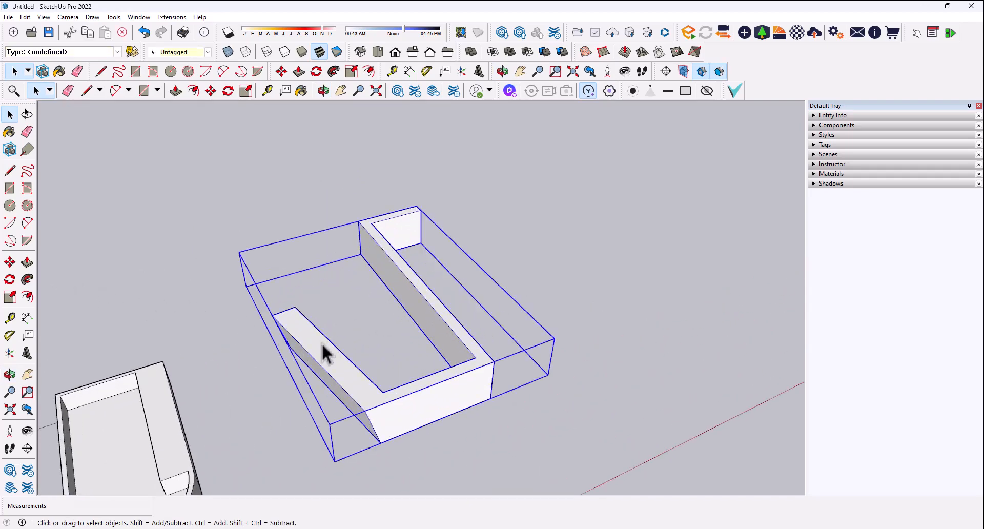
pyautogui.click(9, 262)
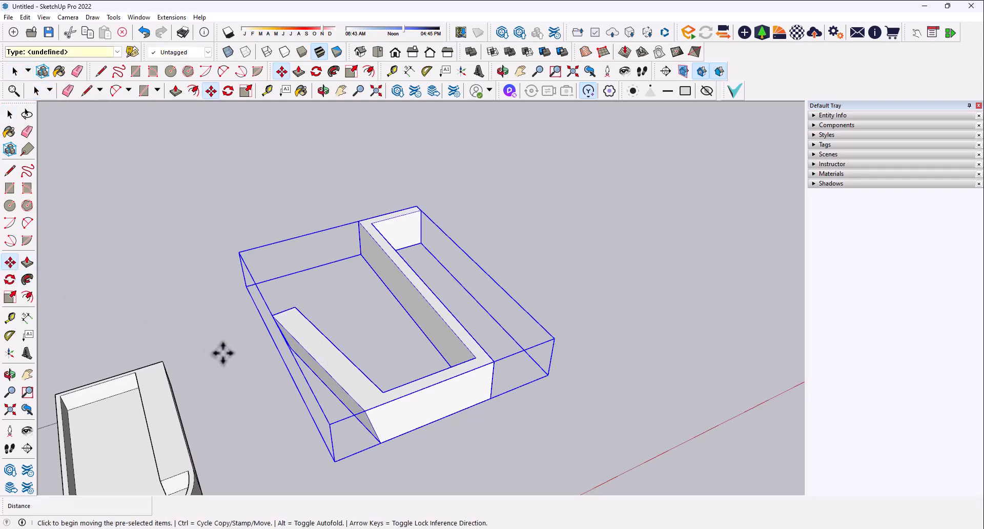
pyautogui.press('ctrl')
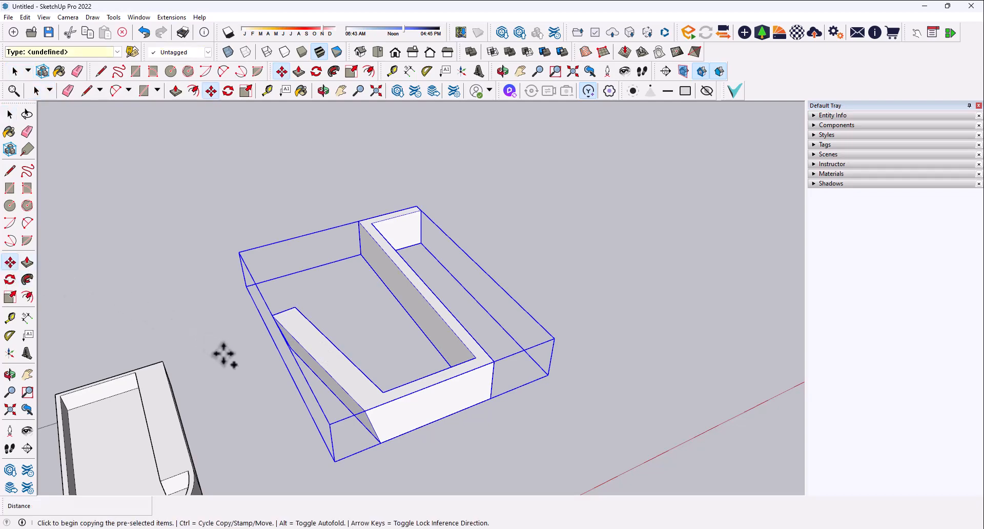
pyautogui.click(453, 449)
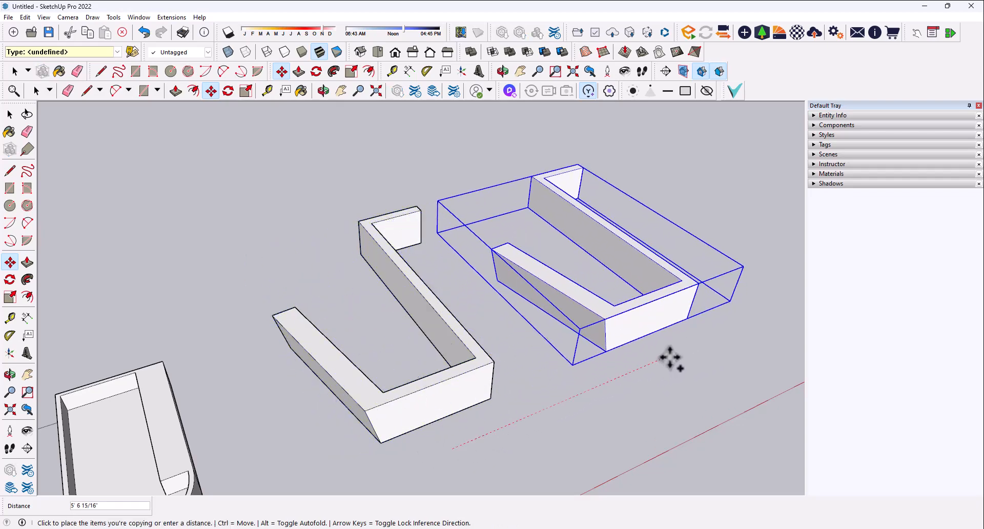
pyautogui.click(687, 347)
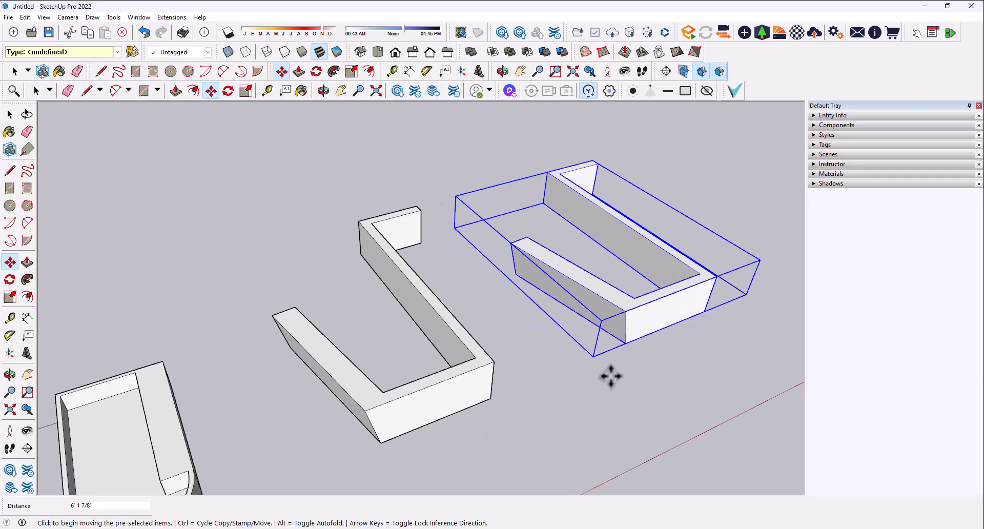
pyautogui.press('space')
pyautogui.click(562, 392)
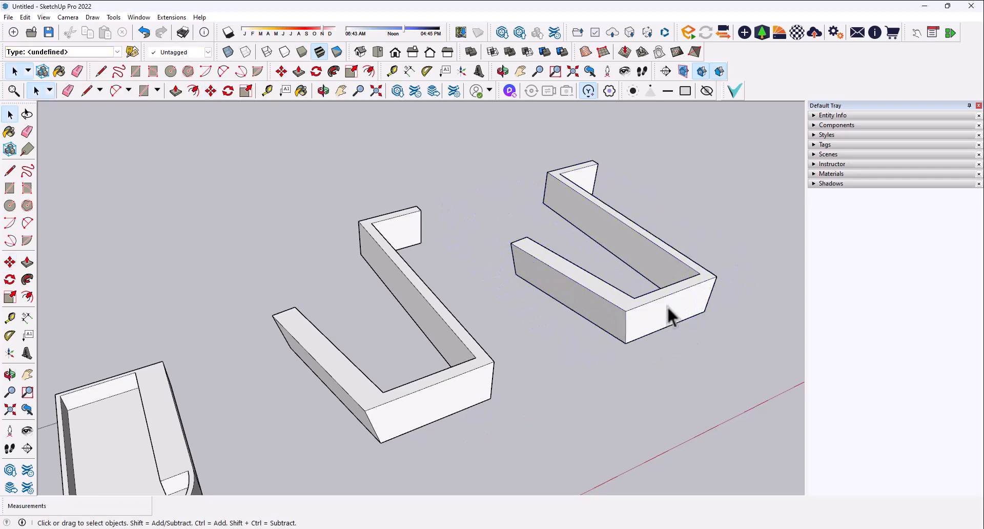
# Check the copied wall and the original as separate groups by selecting each in turn.
pyautogui.click(590, 326)
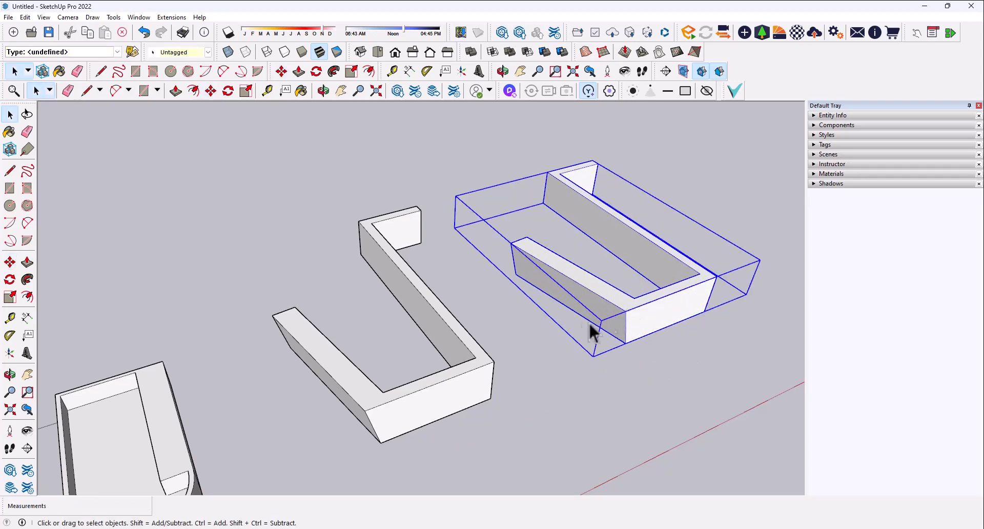
pyautogui.click(464, 341)
pyautogui.click(603, 287)
pyautogui.click(520, 307)
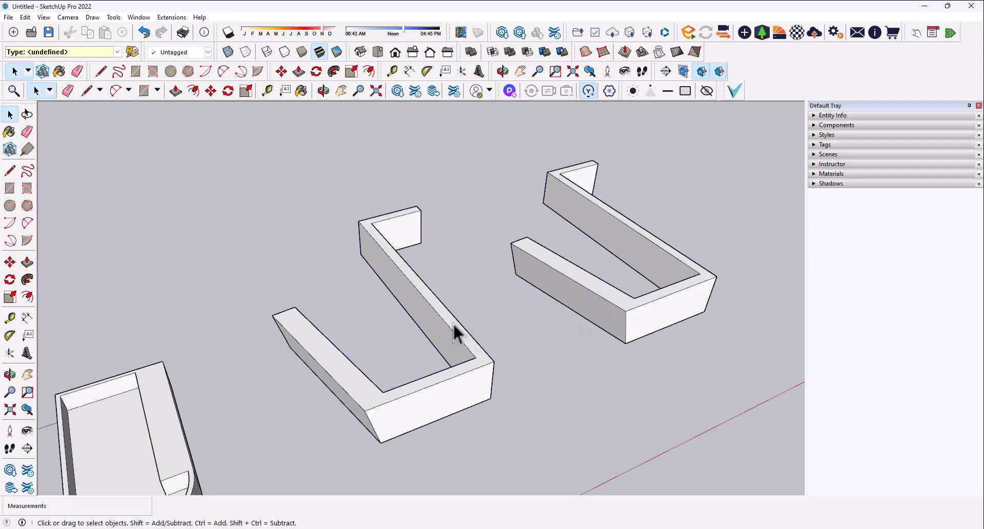
# Move the original wall group about 3' 3 15/16" back on the ground plane.
pyautogui.scroll(-5, 421, 332)
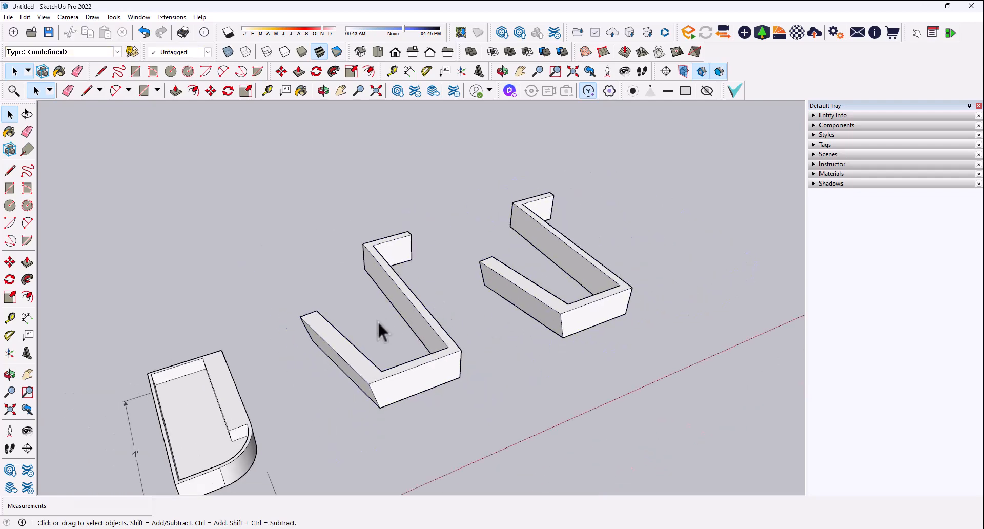
pyautogui.click(421, 316)
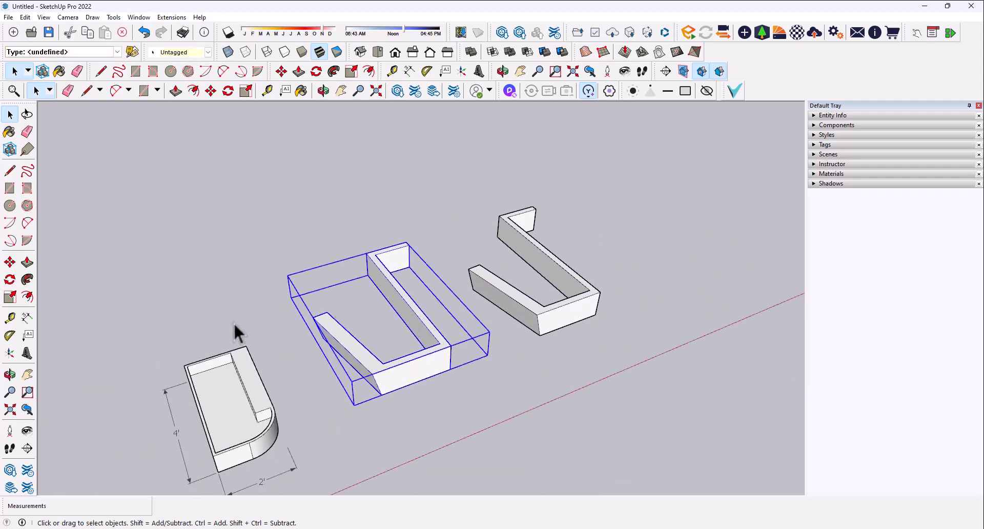
pyautogui.click(9, 262)
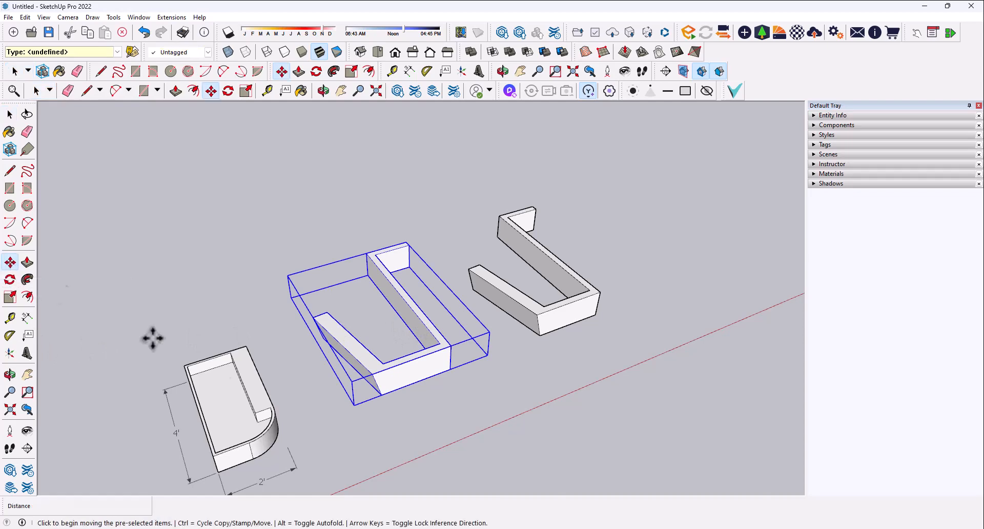
pyautogui.click(348, 458)
pyautogui.click(309, 386)
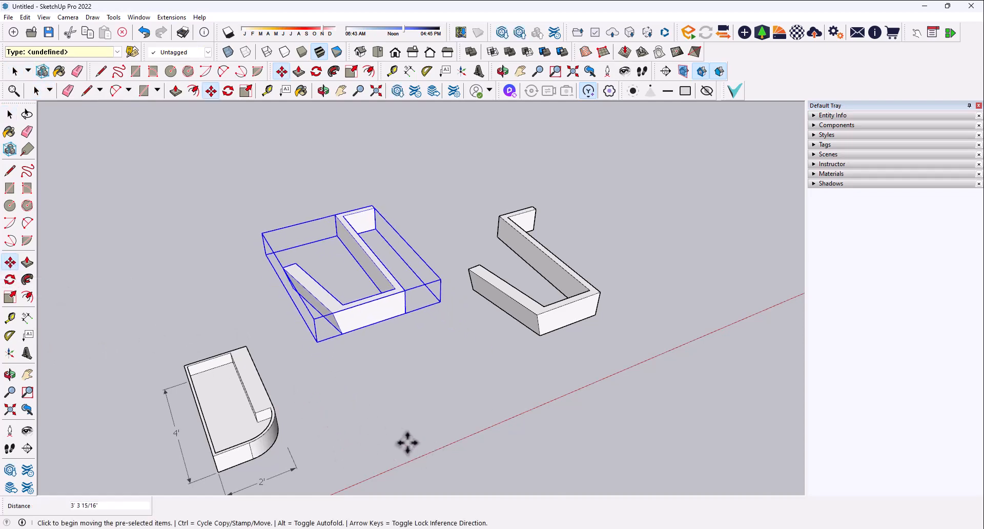
# Copy the original wall group about 6' 8 1/8" forward, to a spot in front of the other two walls.
pyautogui.press('ctrl')
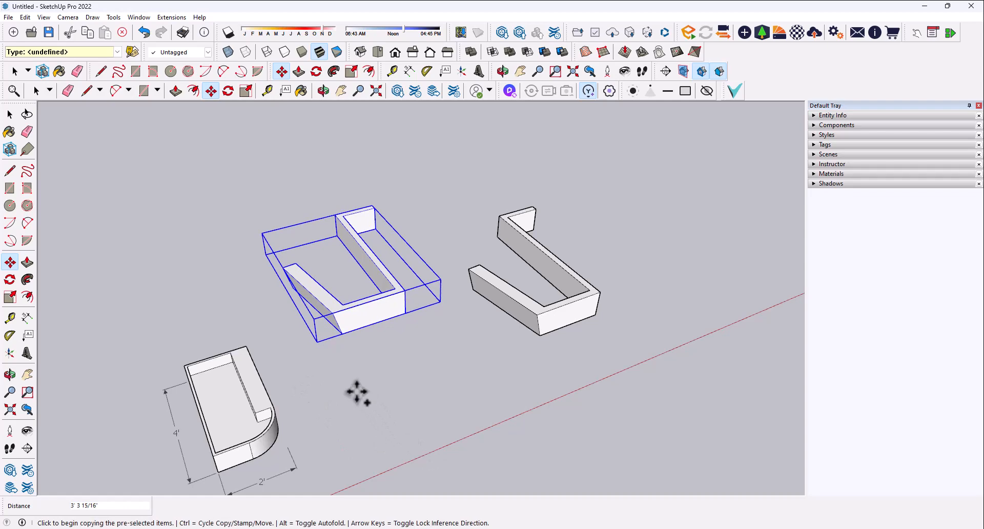
pyautogui.click(353, 388)
pyautogui.scroll(-4, 445, 436)
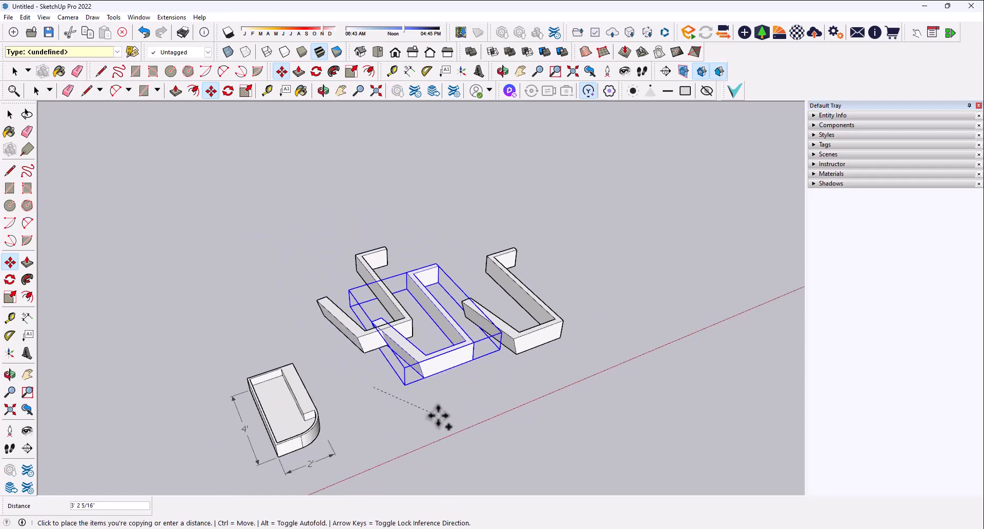
pyautogui.click(462, 475)
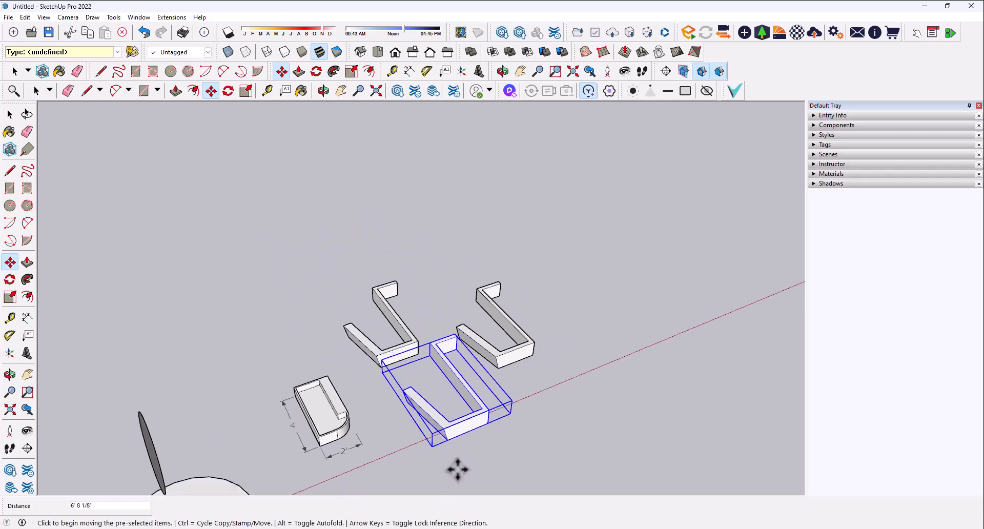
pyautogui.press('space')
pyautogui.scroll(2, 454, 405)
pyautogui.click(449, 395)
# Open the frontmost wall copy for editing and select its front face.
pyautogui.scroll(2, 475, 336)
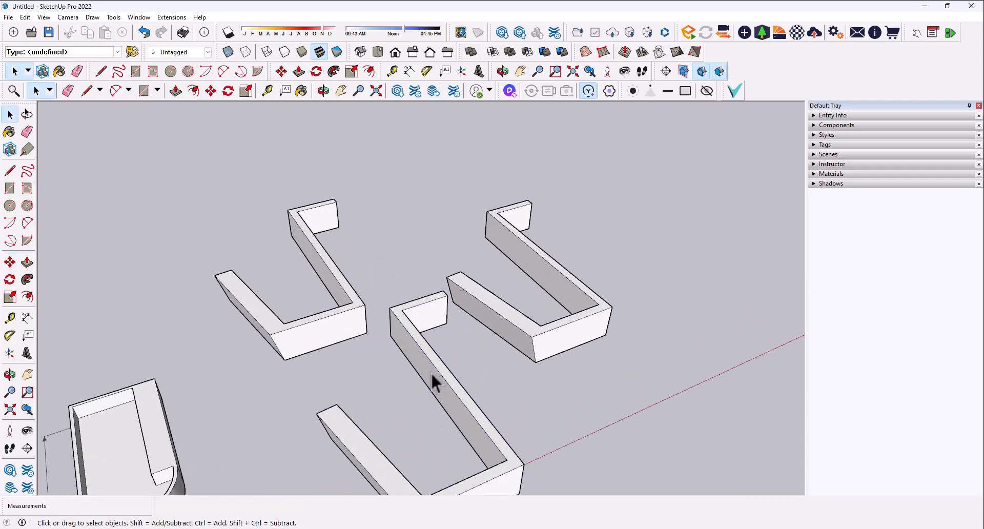
pyautogui.scroll(-2, 358, 384)
pyautogui.moveTo(358, 383); pyautogui.dragTo(404, 359, button='middle')
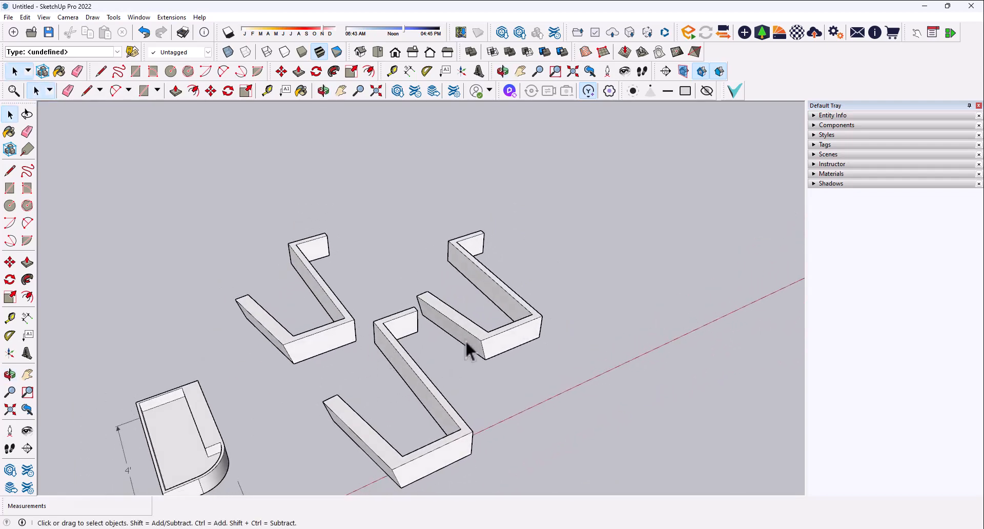
pyautogui.scroll(2, 444, 398)
pyautogui.moveTo(426, 394); pyautogui.dragTo(322, 301, button='middle')
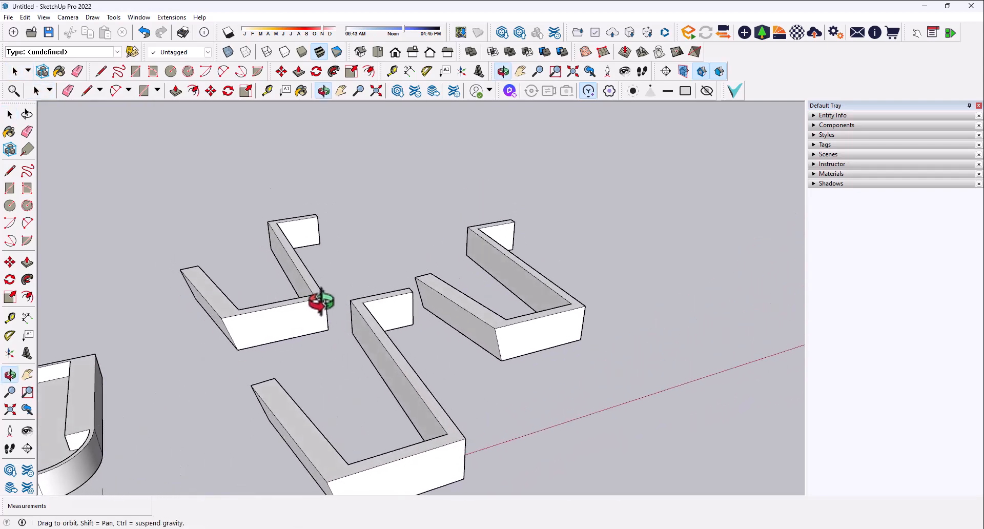
pyautogui.scroll(-2, 402, 333)
pyautogui.click(406, 415)
pyautogui.doubleClick(407, 424)
pyautogui.scroll(2, 409, 425)
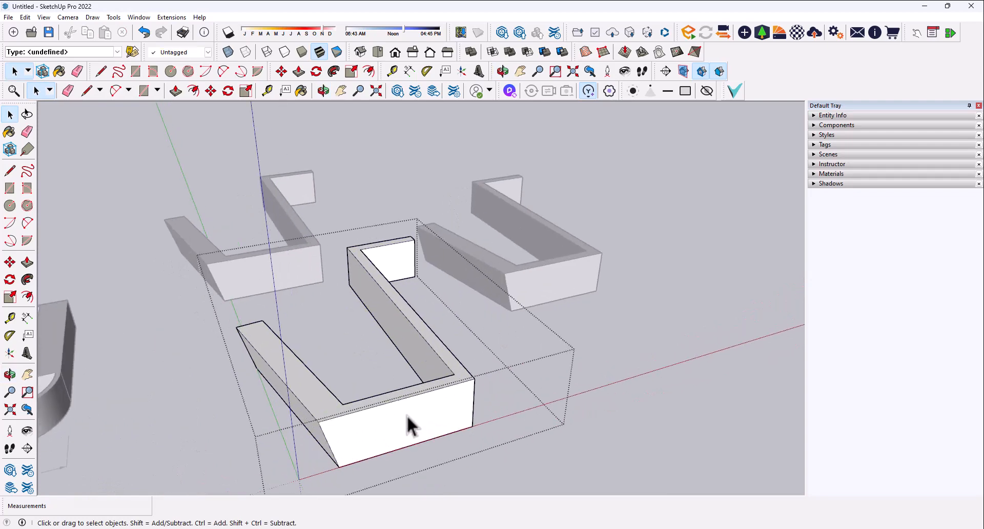
pyautogui.click(410, 425)
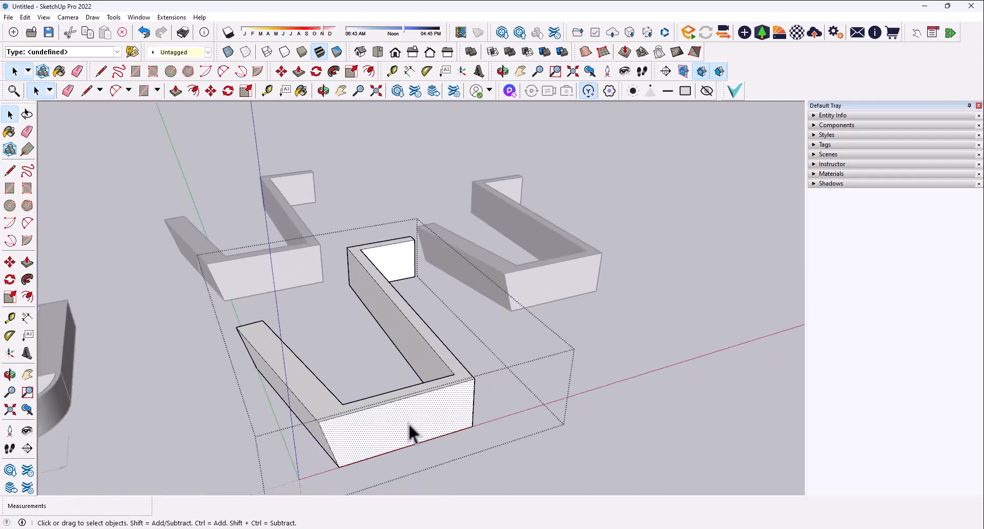
# Push/Pull the front face of the frontmost wall copy outward about 1' 2 1/4", and close the group.
pyautogui.press('p')
pyautogui.click(408, 423)
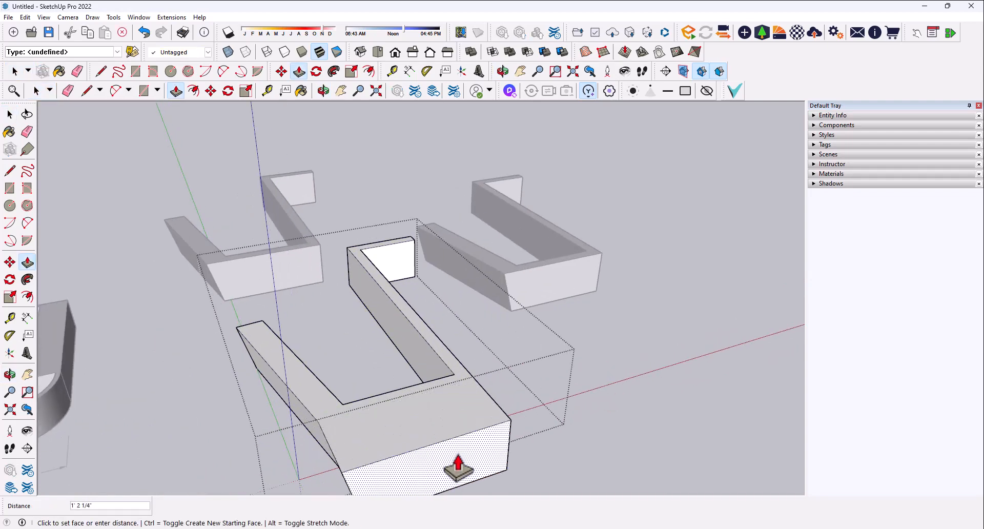
pyautogui.click(458, 468)
pyautogui.moveTo(446, 399); pyautogui.dragTo(528, 380, button='middle')
pyautogui.press('space')
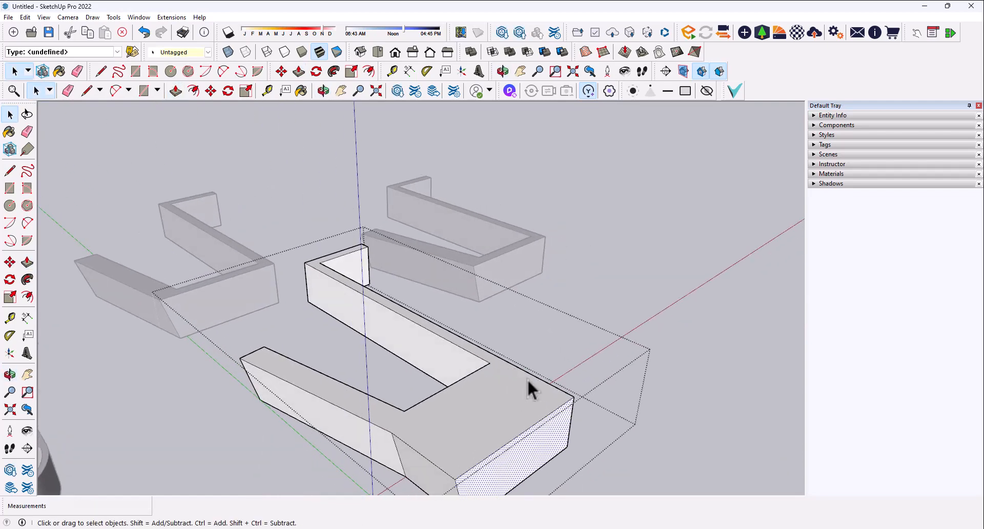
pyautogui.click(615, 306)
pyautogui.scroll(-3, 372, 348)
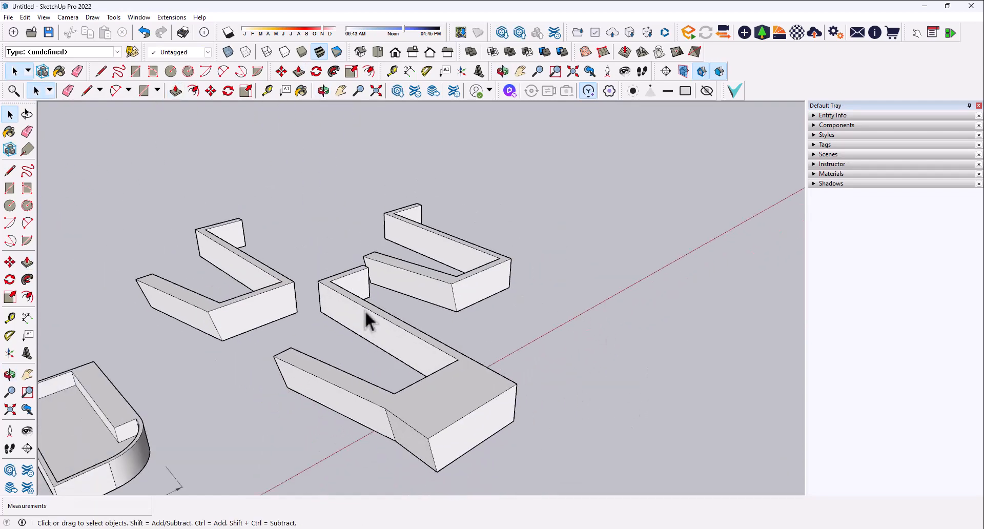
pyautogui.moveTo(365, 315); pyautogui.dragTo(437, 246, button='middle')
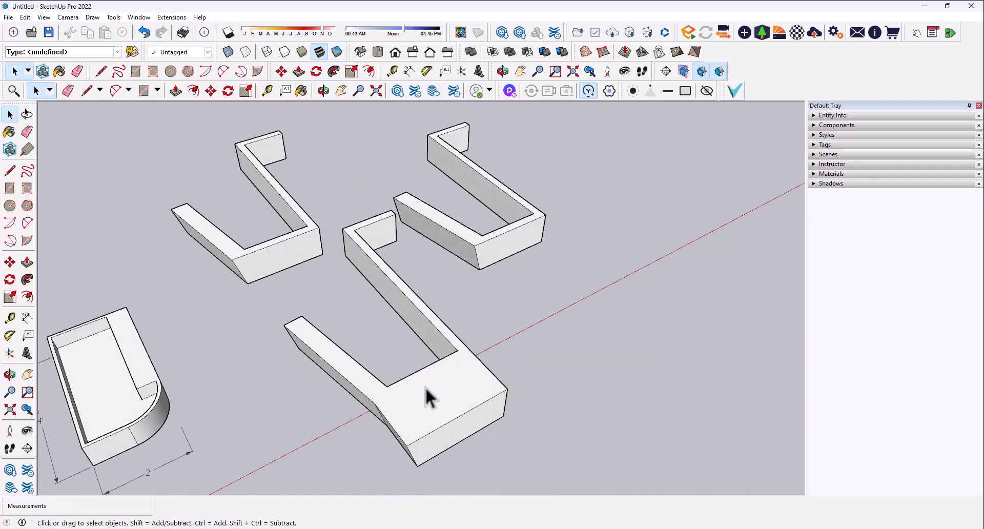
# Delete the frontmost wall copy with the extended front, keeping the other two wall groups.
pyautogui.scroll(-2, 457, 410)
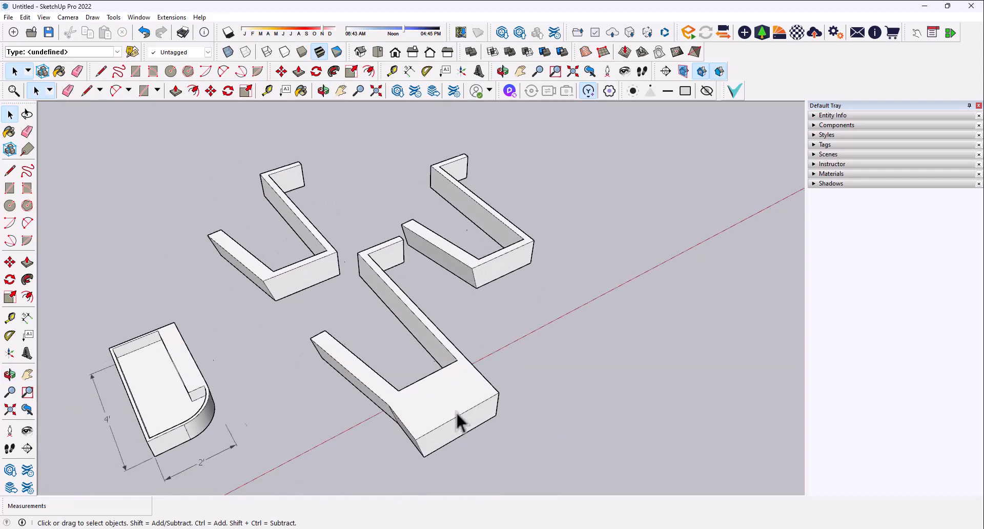
pyautogui.click(430, 396)
pyautogui.press('Delete')
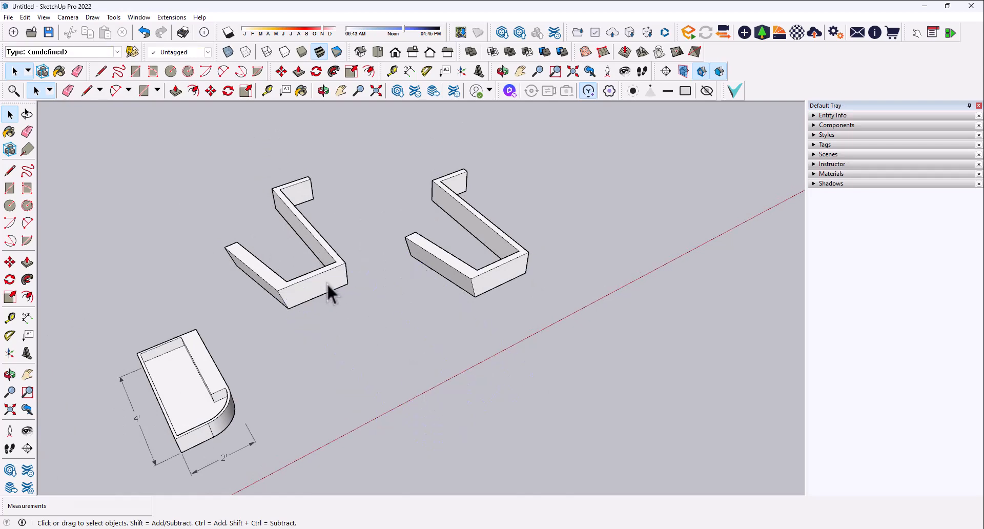
pyautogui.click(327, 283)
pyautogui.click(342, 367)
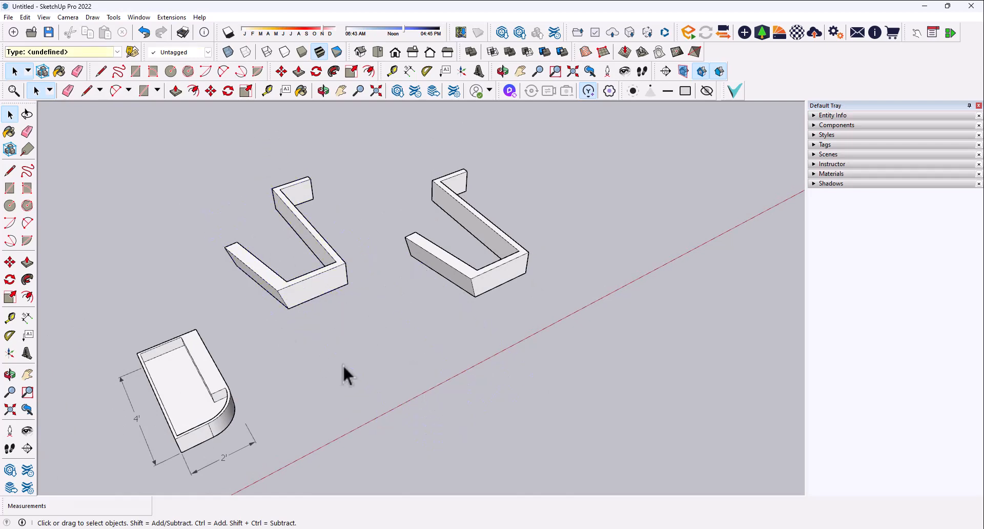
# Draw a rectangle on the ground plane in front of the two wall groups, with one corner near the red axis.
pyautogui.scroll(-1, 361, 334)
pyautogui.scroll(5, 338, 287)
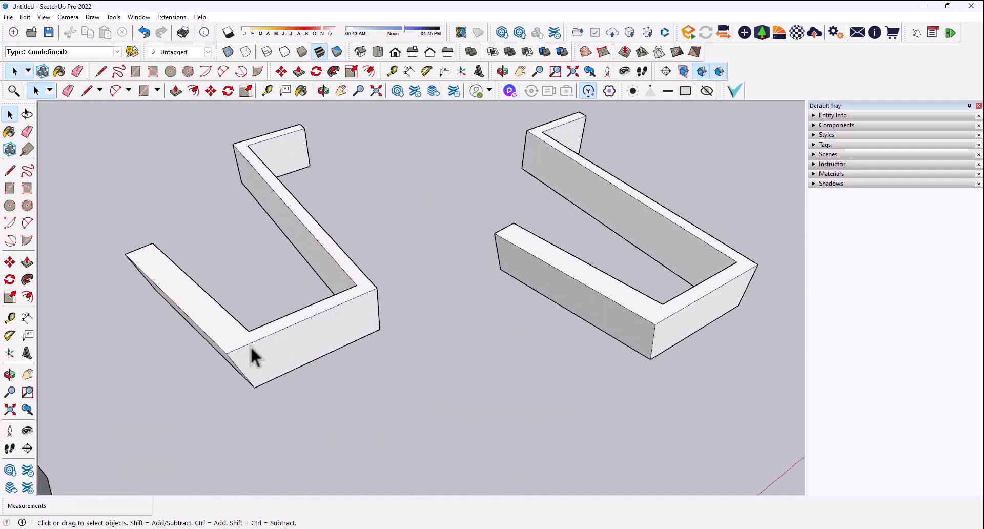
pyautogui.click(9, 188)
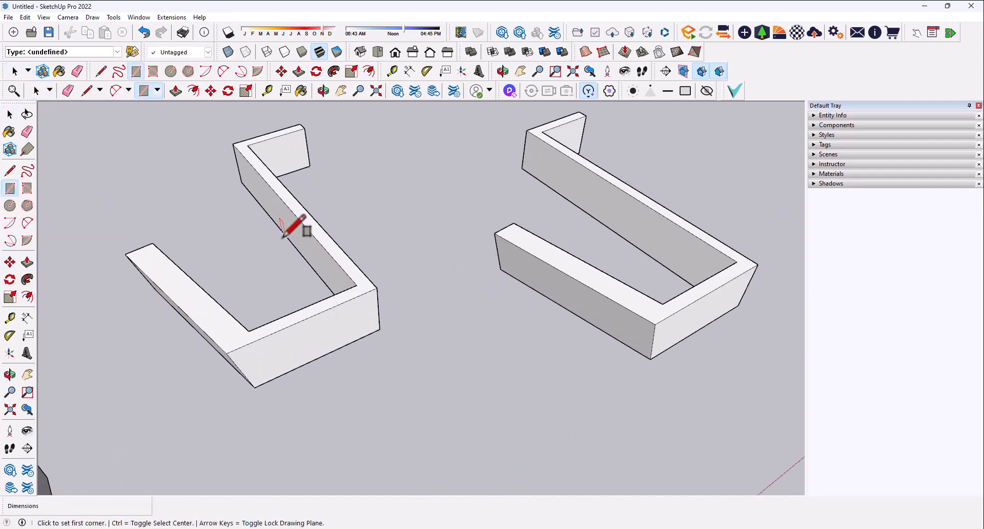
pyautogui.scroll(-4, 338, 251)
pyautogui.click(461, 447)
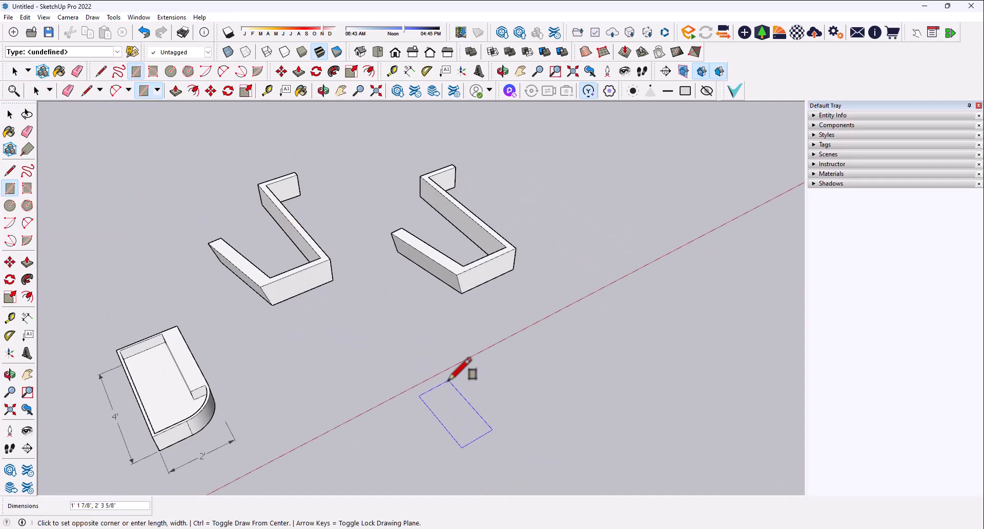
pyautogui.click(477, 349)
# Push/Pull the new rectangle upward about 1' 1 5/8" into a box.
pyautogui.moveTo(334, 424); pyautogui.dragTo(302, 336, button='middle')
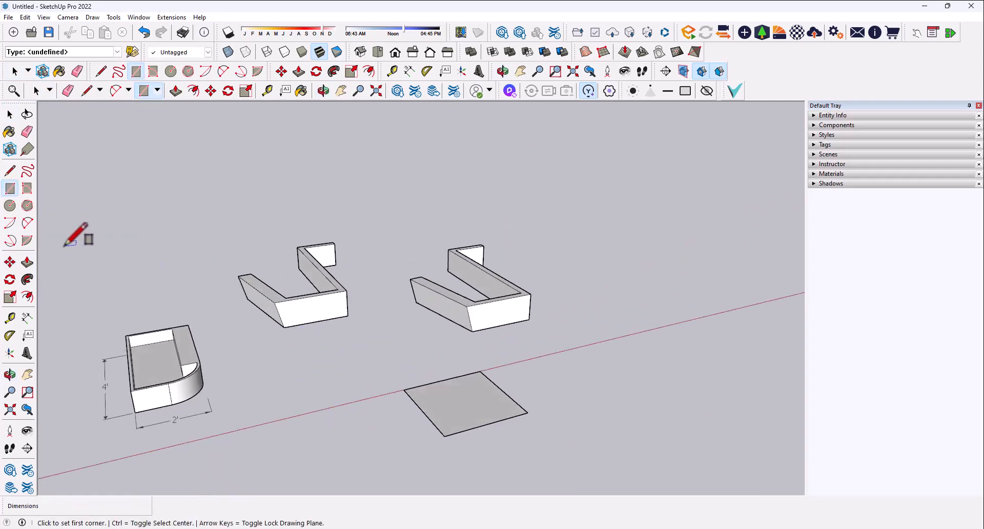
pyautogui.click(27, 262)
pyautogui.click(479, 416)
pyautogui.click(462, 391)
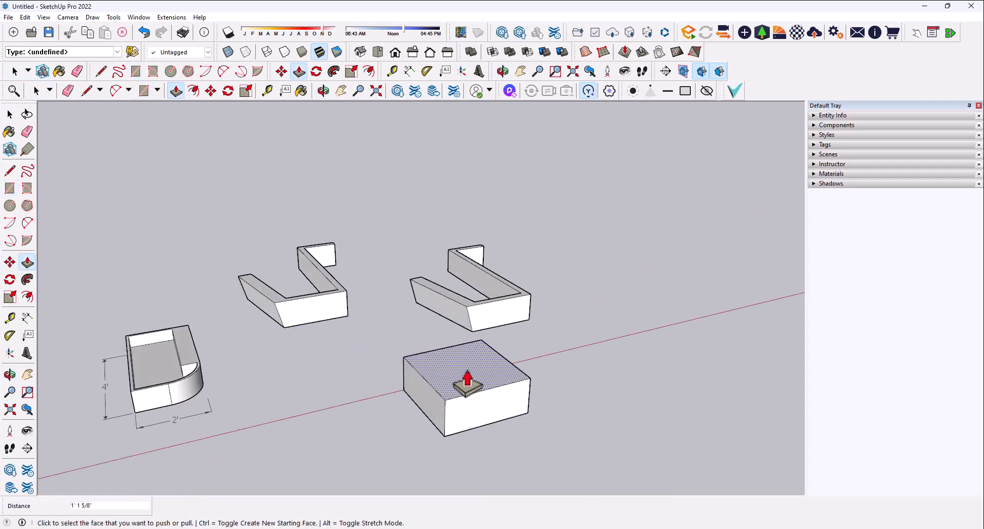
pyautogui.press('space')
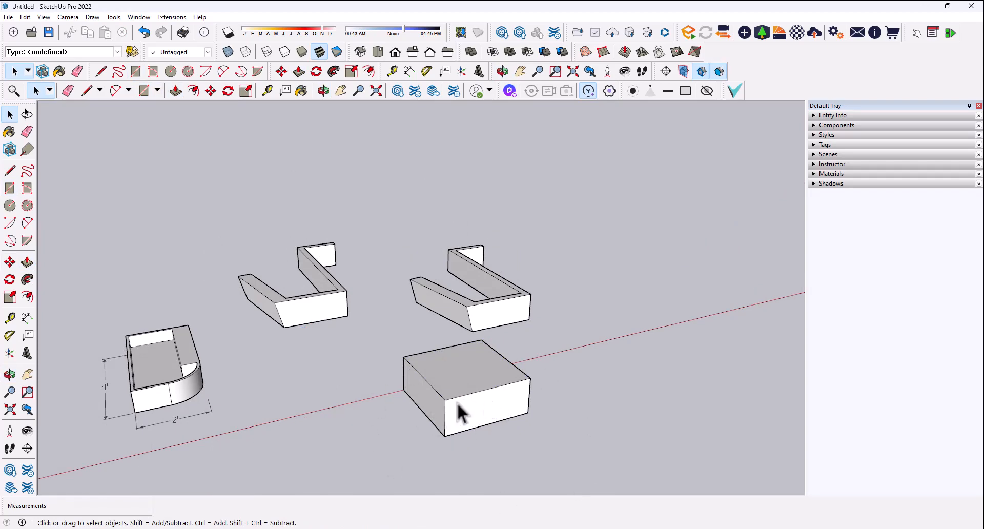
# Select the box's top face on its own to check that the box is ungrouped geometry, and clear the selection.
pyautogui.moveTo(460, 409); pyautogui.dragTo(531, 408, button='middle')
pyautogui.scroll(4, 528, 400)
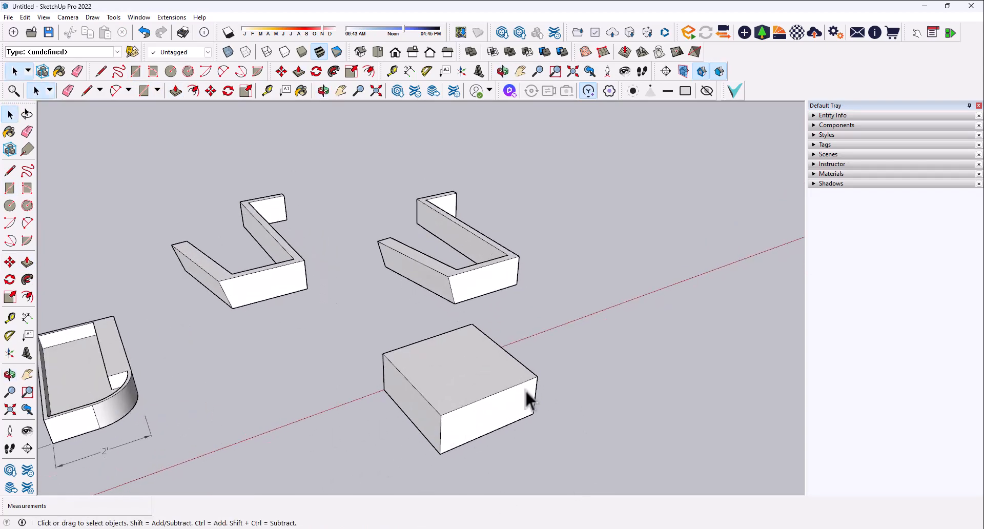
pyautogui.click(466, 409)
pyautogui.click(479, 379)
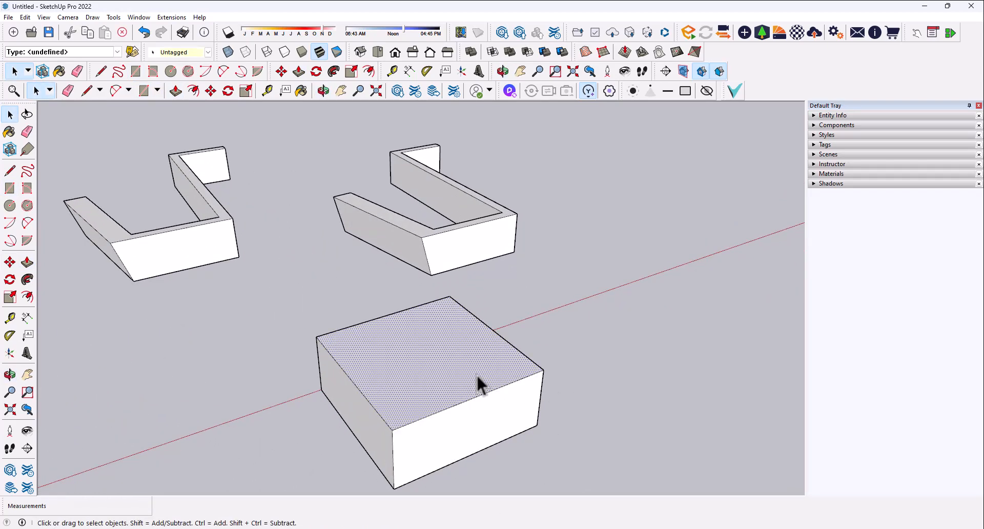
pyautogui.click(262, 381)
pyautogui.moveTo(263, 391); pyautogui.dragTo(382, 380, button='middle')
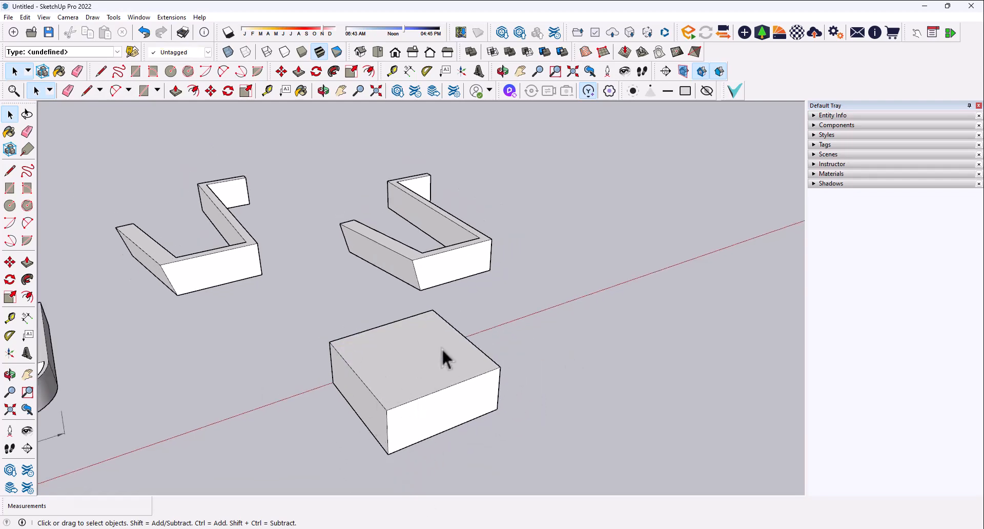
# Select all connected faces and edges of the box and make them a component named Block.
pyautogui.tripleClick(475, 401)
pyautogui.click(473, 436)
pyautogui.doubleClick(441, 423)
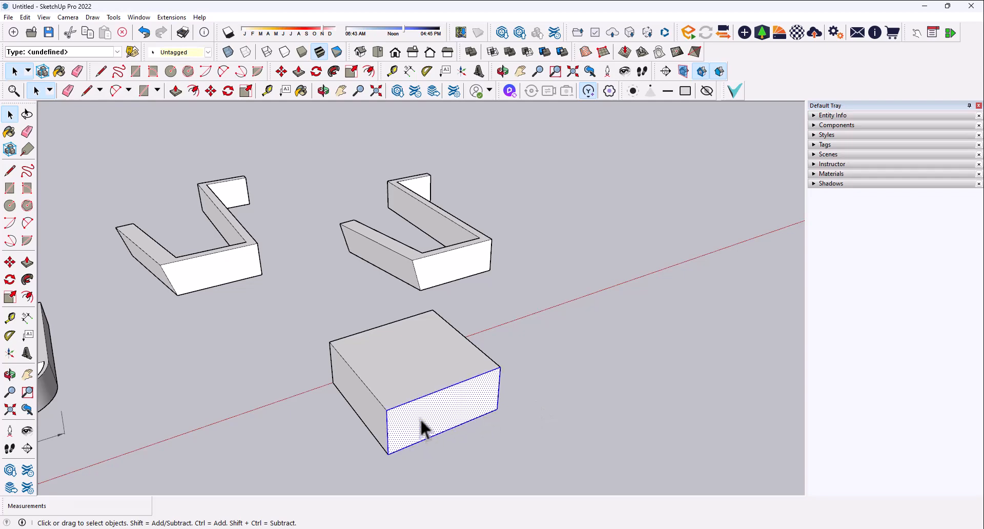
pyautogui.tripleClick(422, 421)
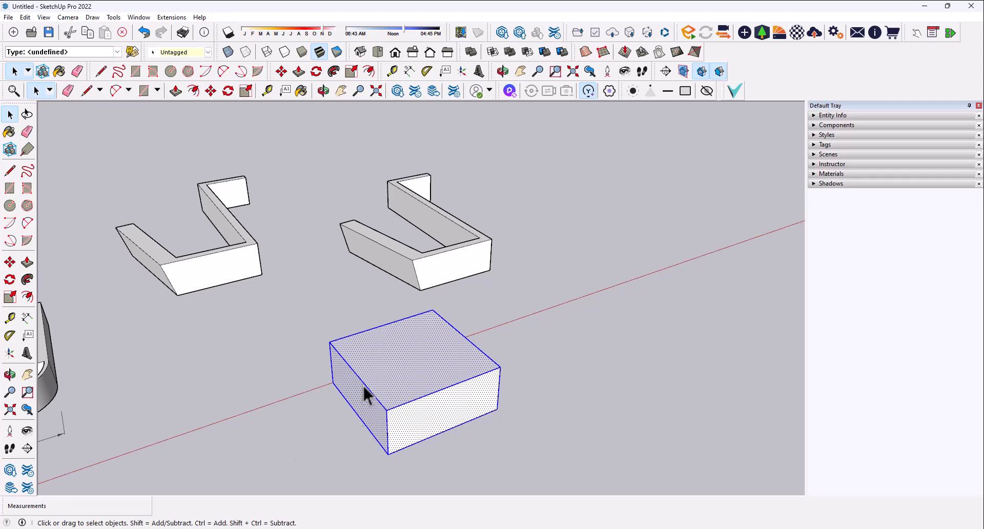
pyautogui.rightClick(418, 414)
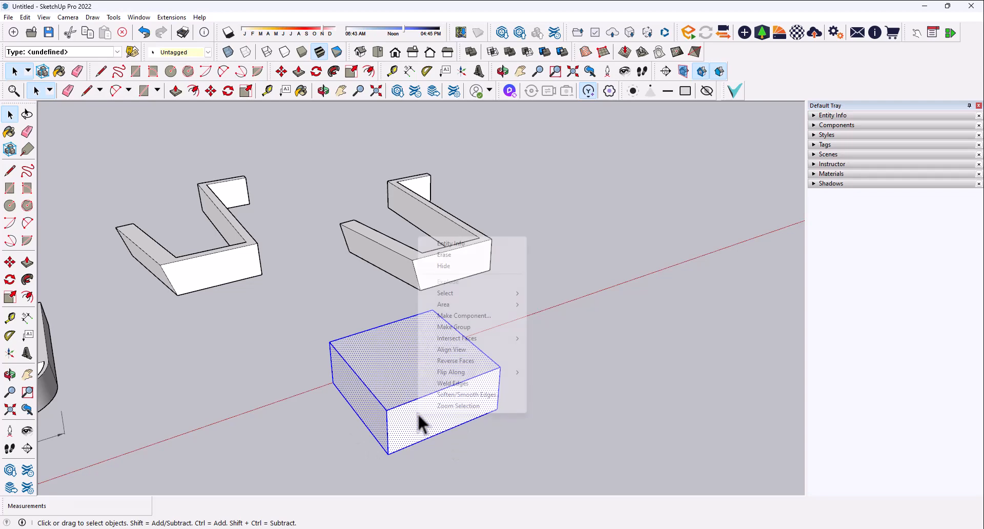
pyautogui.click(457, 317)
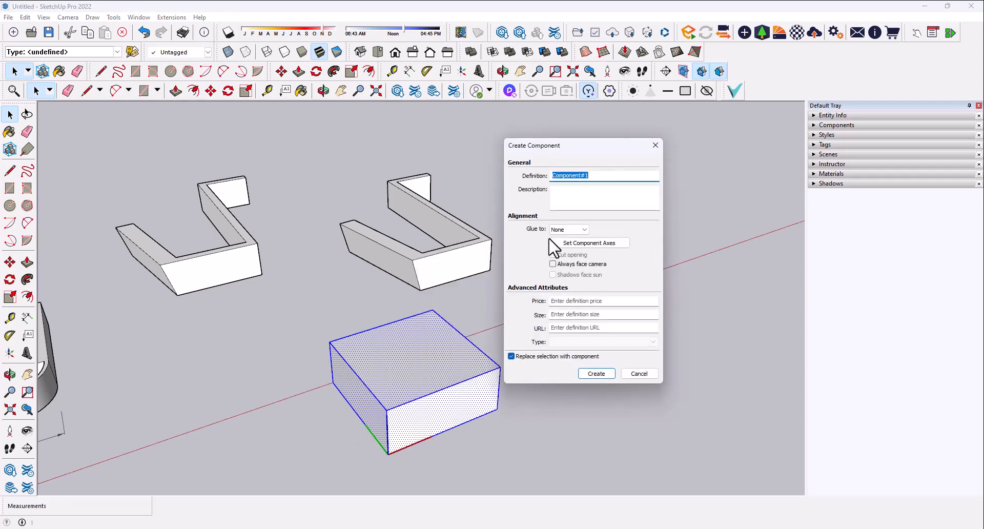
pyautogui.write('Block')
pyautogui.press('Return')
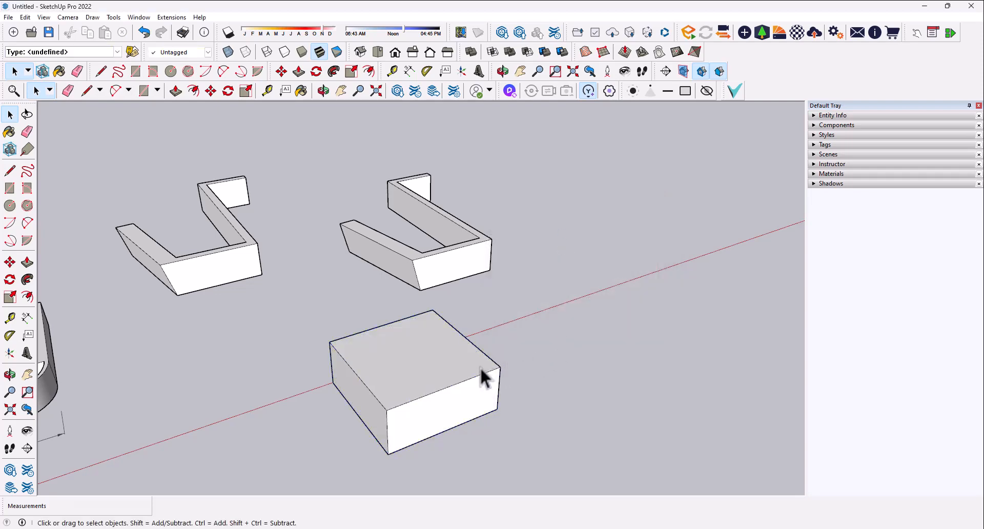
# Copy the Block component about 4' 3 7/8" along the red axis direction.
pyautogui.click(482, 379)
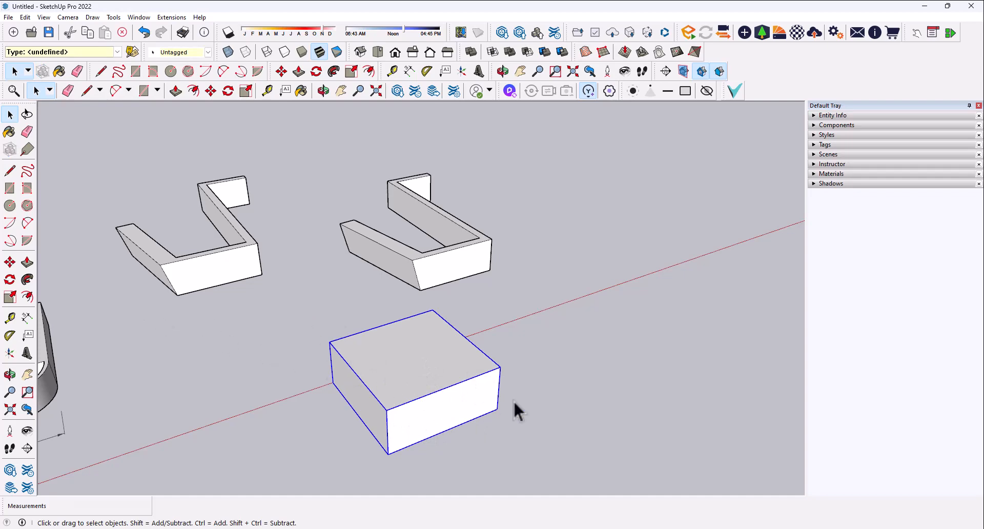
pyautogui.press('m')
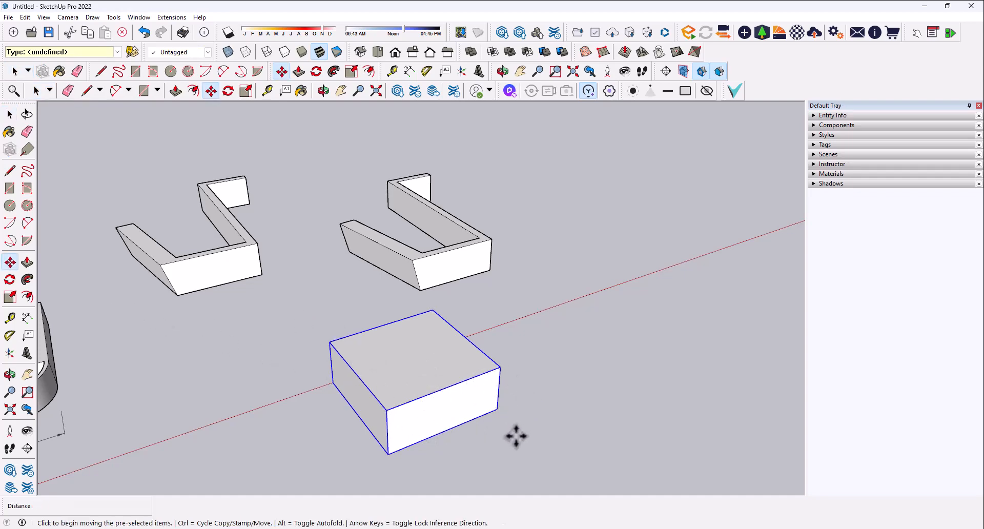
pyautogui.press('ctrl')
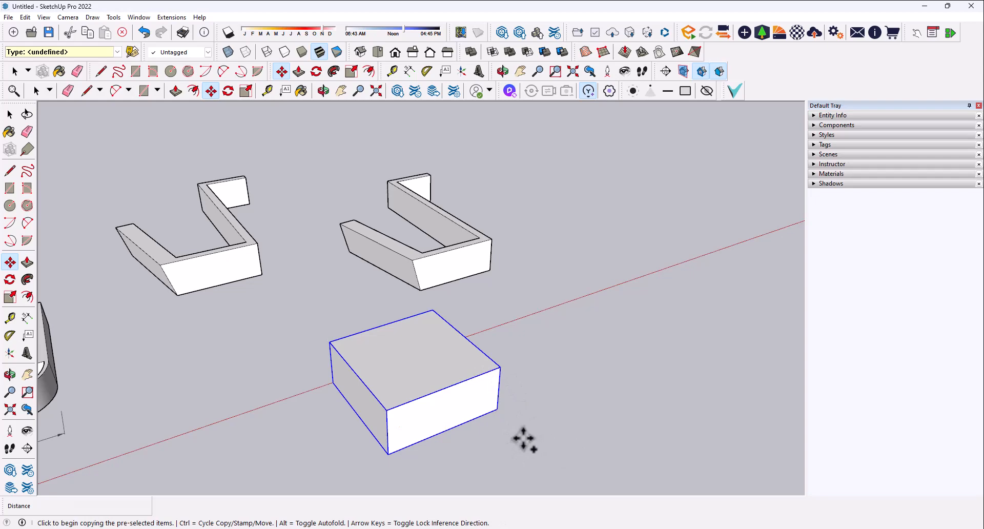
pyautogui.click(523, 439)
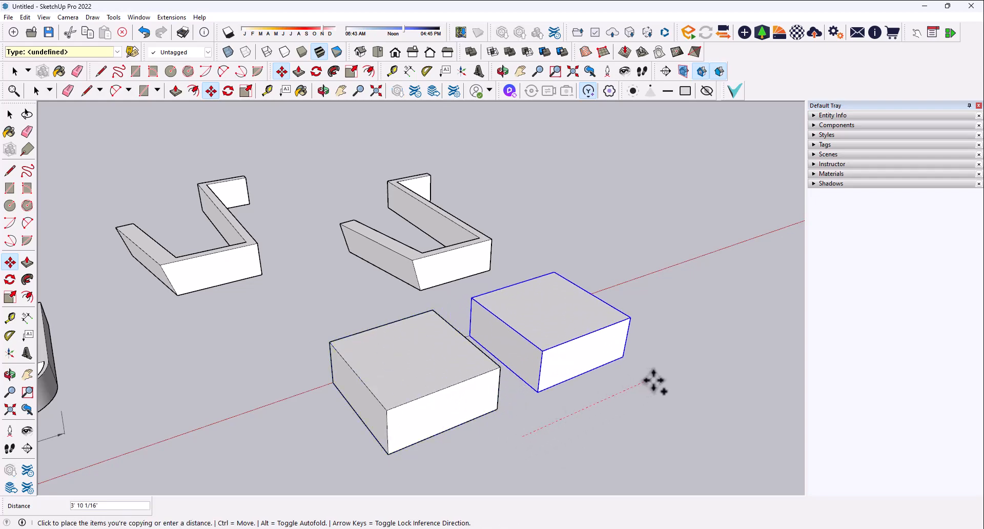
pyautogui.click(669, 379)
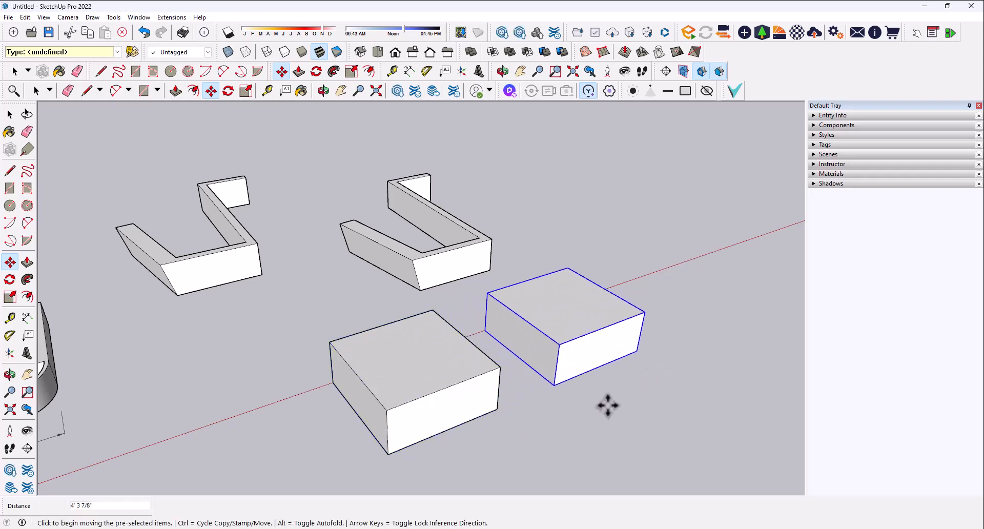
pyautogui.press('space')
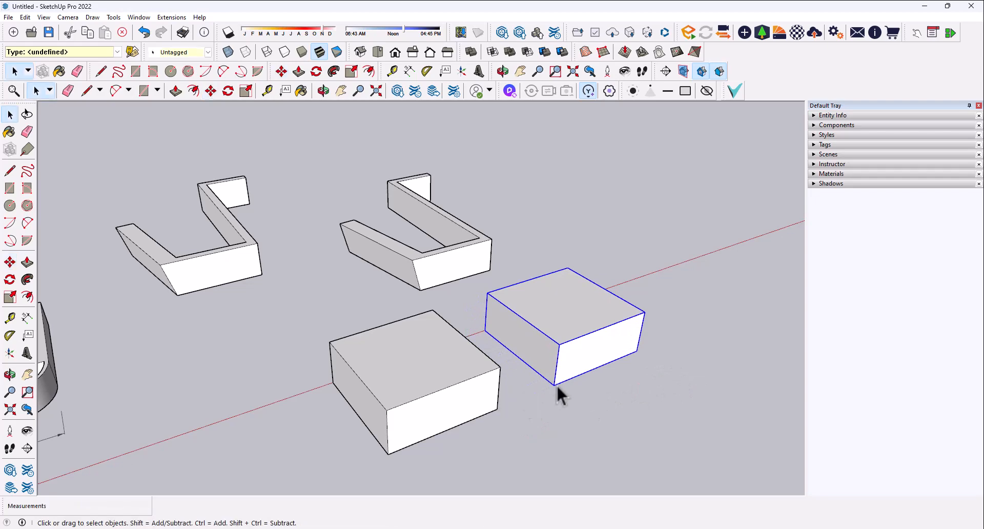
# Open the original Block component for editing, Push/Pull its front face inward about 10 1/4", and close the component.
pyautogui.click(510, 441)
pyautogui.doubleClick(473, 408)
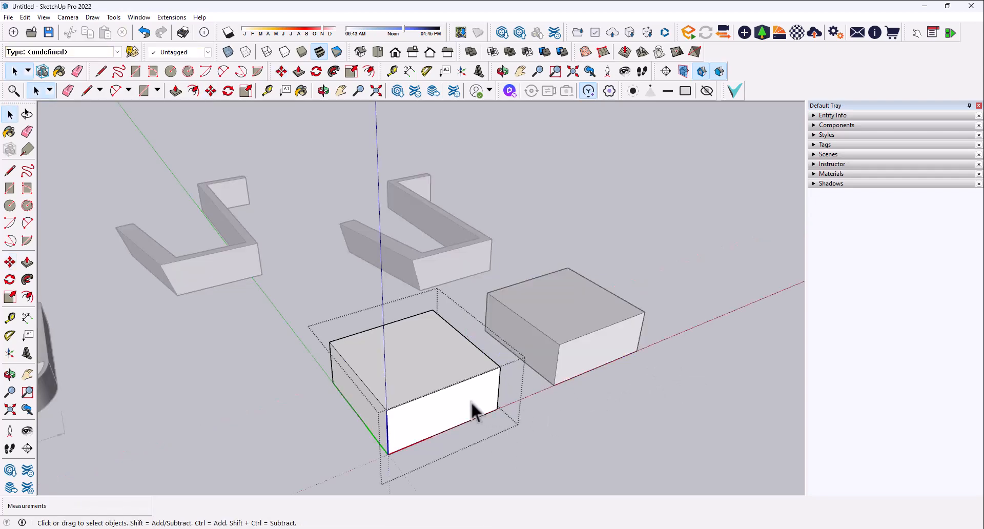
pyautogui.click(425, 415)
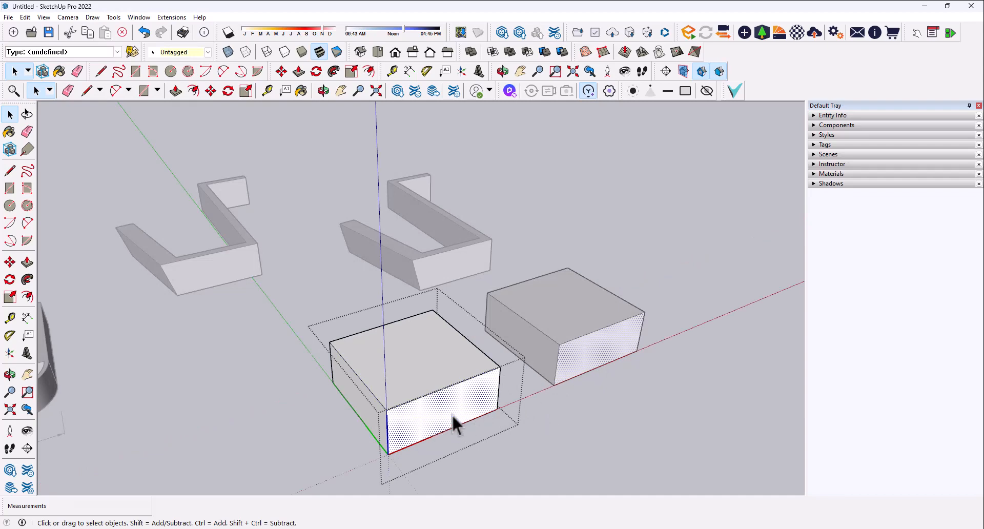
pyautogui.press('p')
pyautogui.click(413, 416)
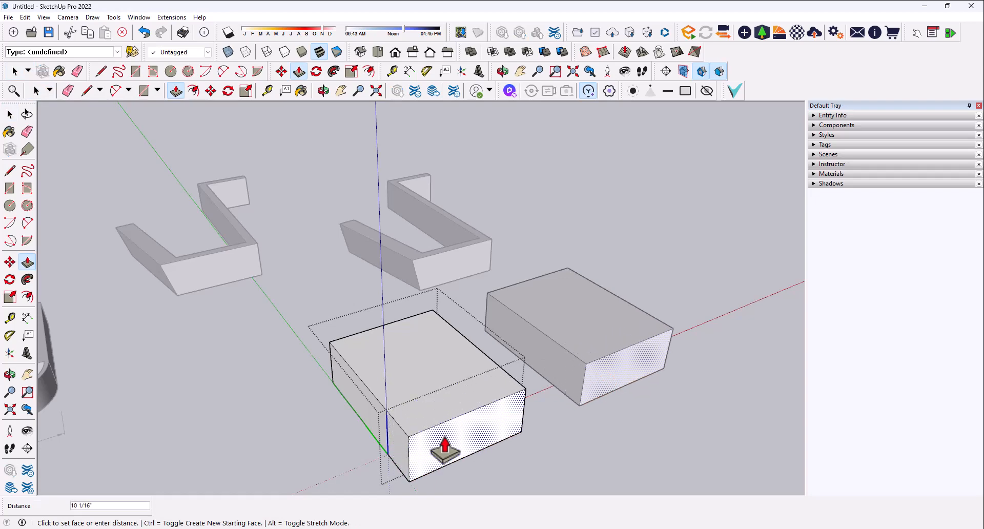
pyautogui.click(409, 377)
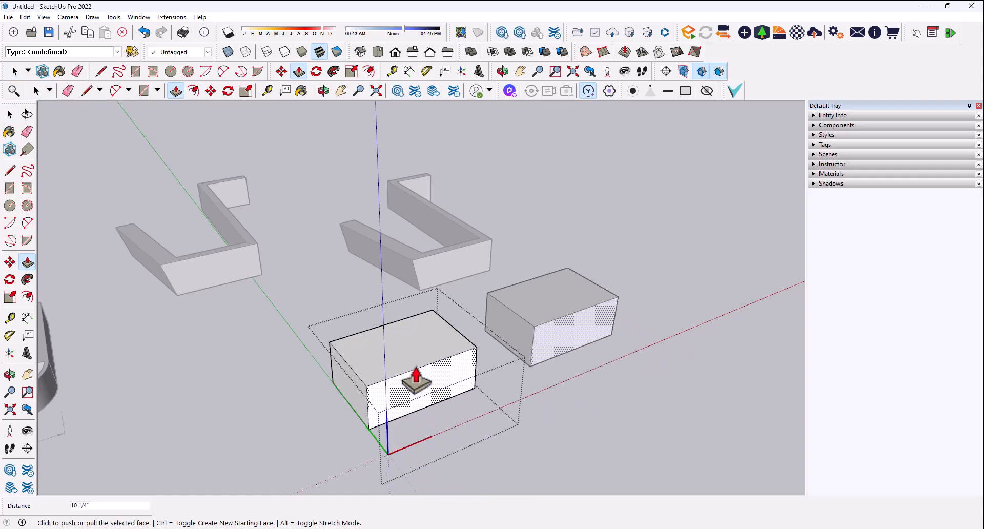
pyautogui.press('space')
pyautogui.click(572, 405)
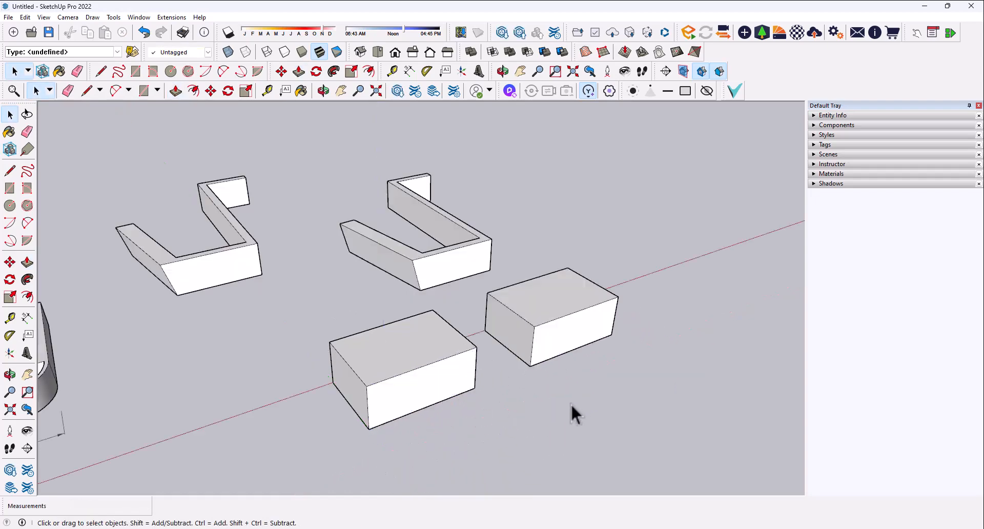
# Move the Block copy forward on the ground plane, beside the original Block, and clear the selection.
pyautogui.click(453, 378)
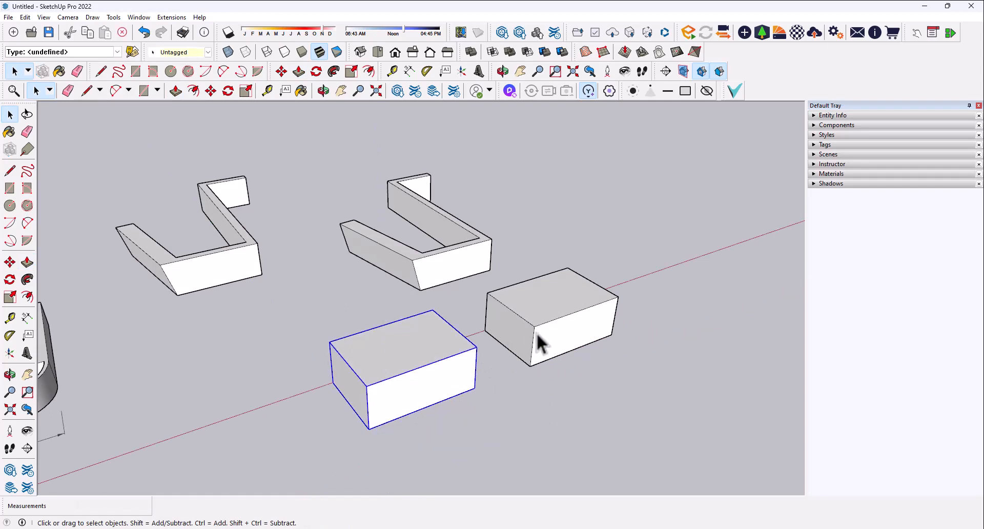
pyautogui.click(538, 333)
pyautogui.press('m')
pyautogui.click(556, 372)
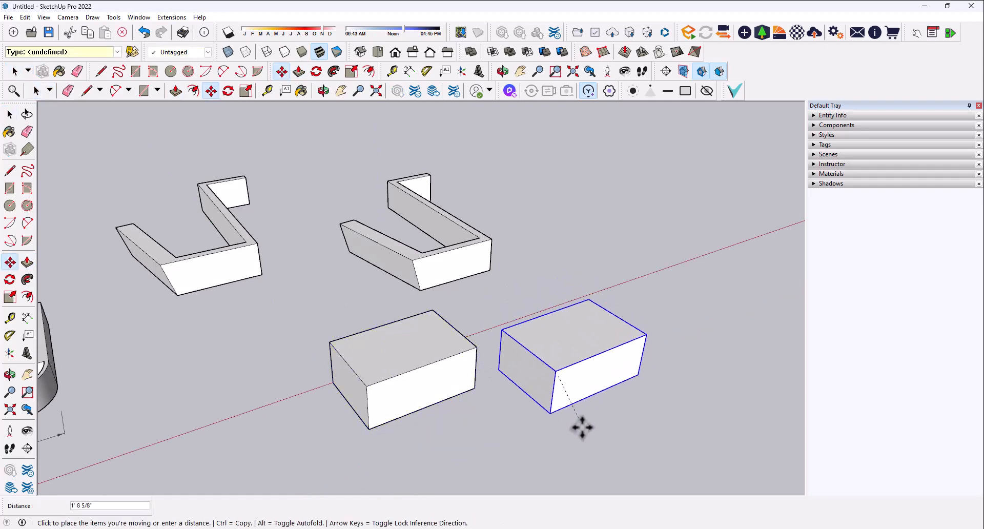
pyautogui.click(575, 410)
pyautogui.press('space')
pyautogui.click(444, 429)
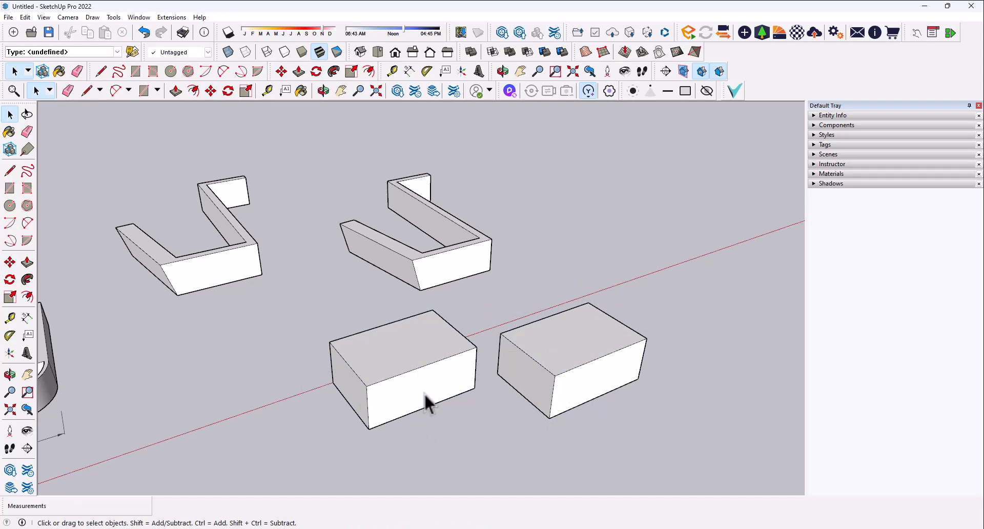
# Copy the second Block component 5' along the red axis direction.
pyautogui.moveTo(426, 400)
pyautogui.mouseDown(button='middle')
pyautogui.moveTo(301, 325)
pyautogui.moveTo(241, 402)
pyautogui.moveTo(432, 382)
pyautogui.moveTo(270, 411)
pyautogui.moveTo(521, 358)
pyautogui.moveTo(413, 390)
pyautogui.mouseUp(button='middle')
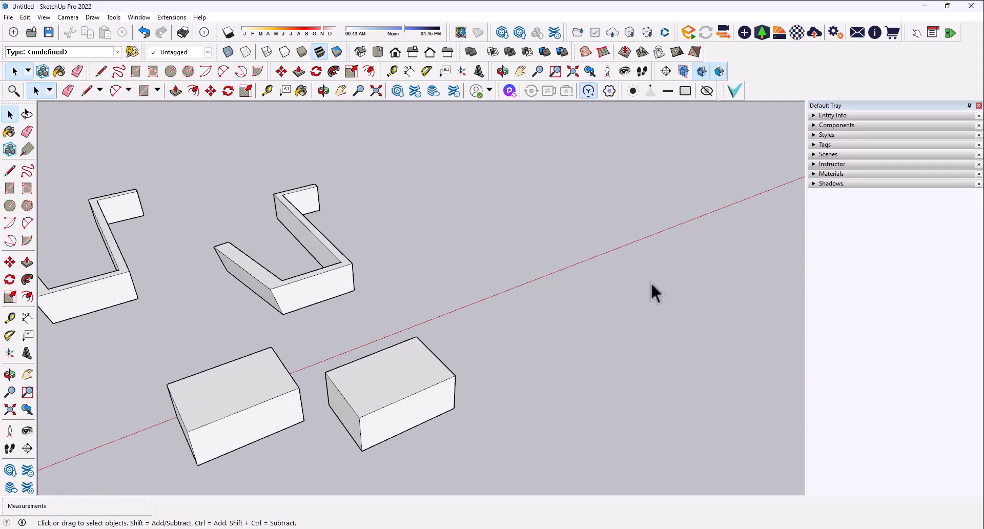
pyautogui.scroll(-2, 300, 403)
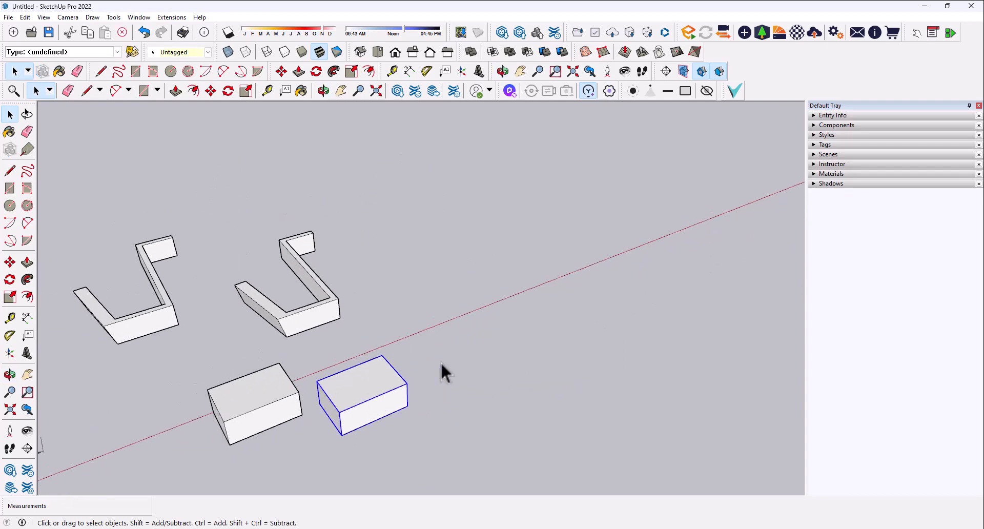
pyautogui.click(367, 391)
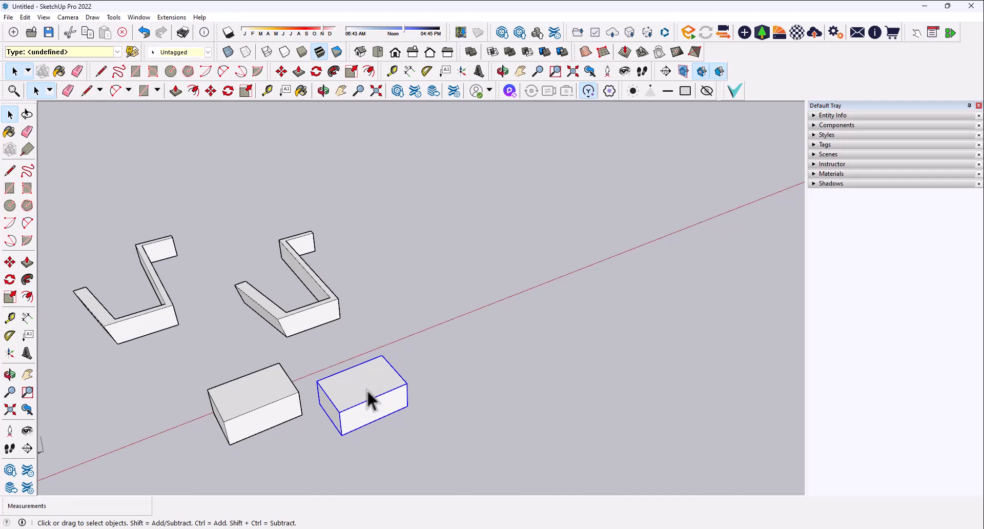
pyautogui.press('m')
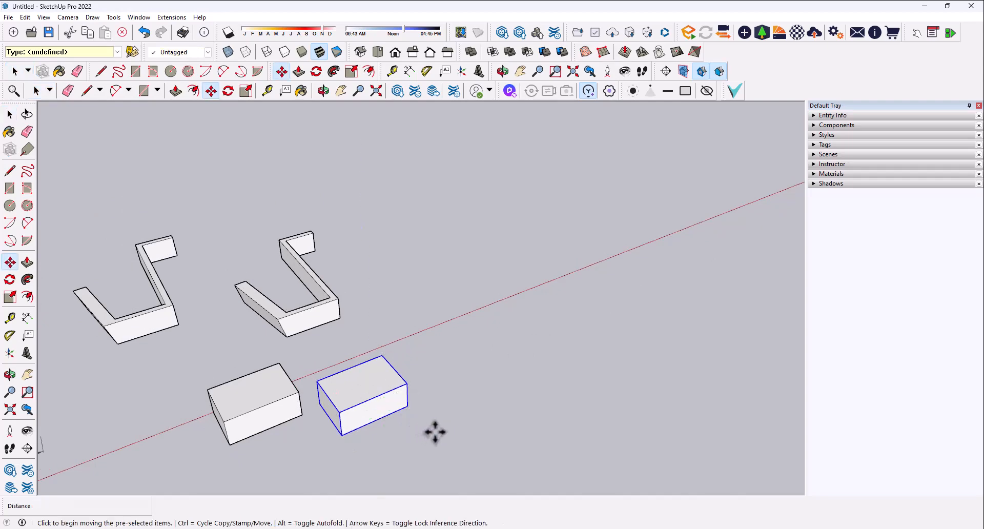
pyautogui.press('ctrl')
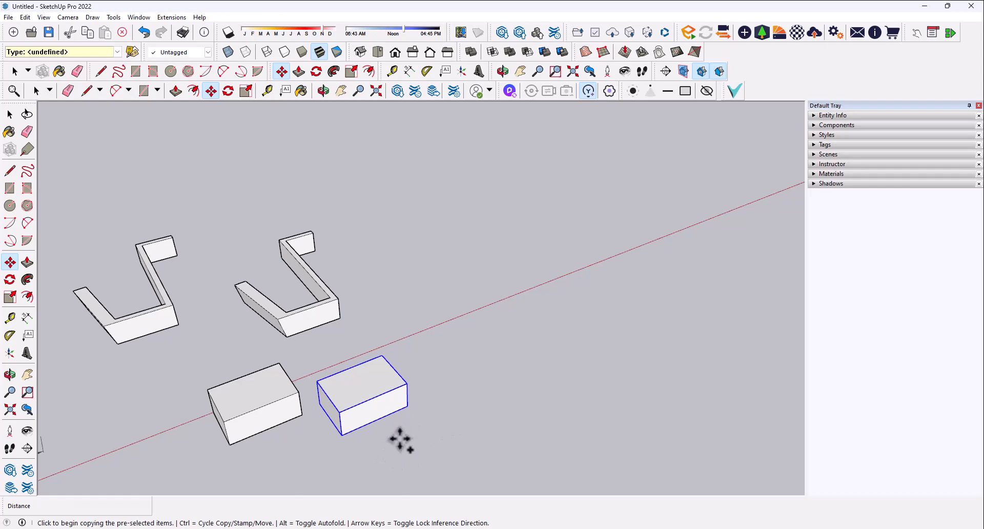
pyautogui.click(401, 441)
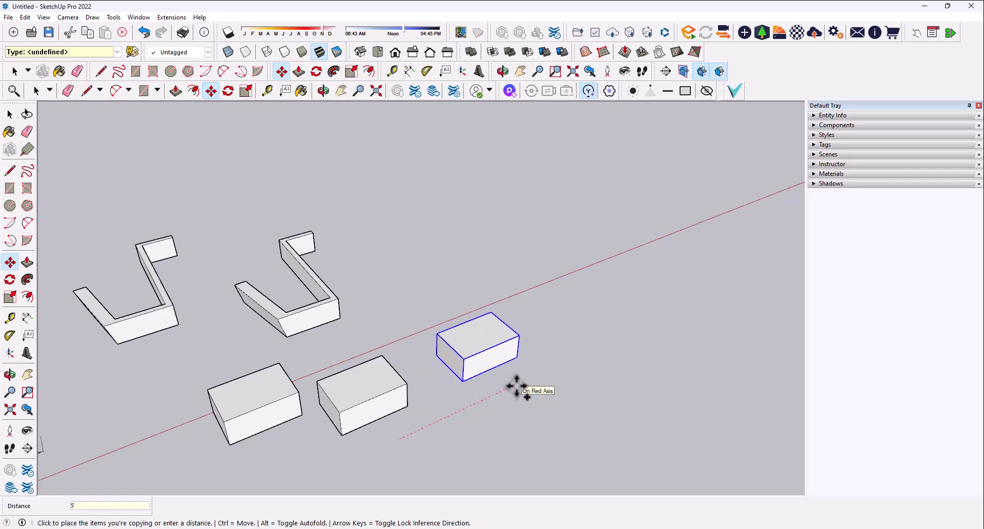
pyautogui.write("5'")
pyautogui.press('Return')
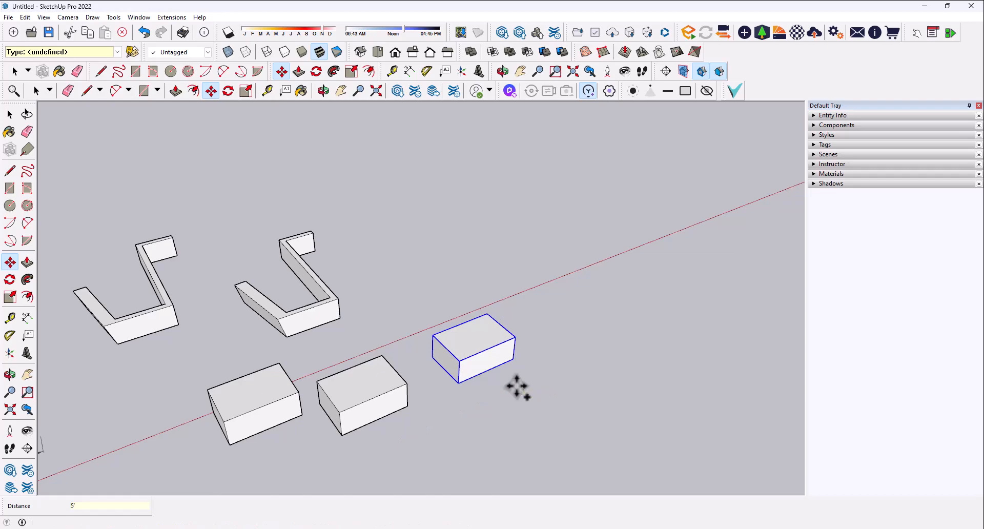
# Multiply the last copy into a linear array of 10 Block components at the same spacing.
pyautogui.write('x10')
pyautogui.press('Return')
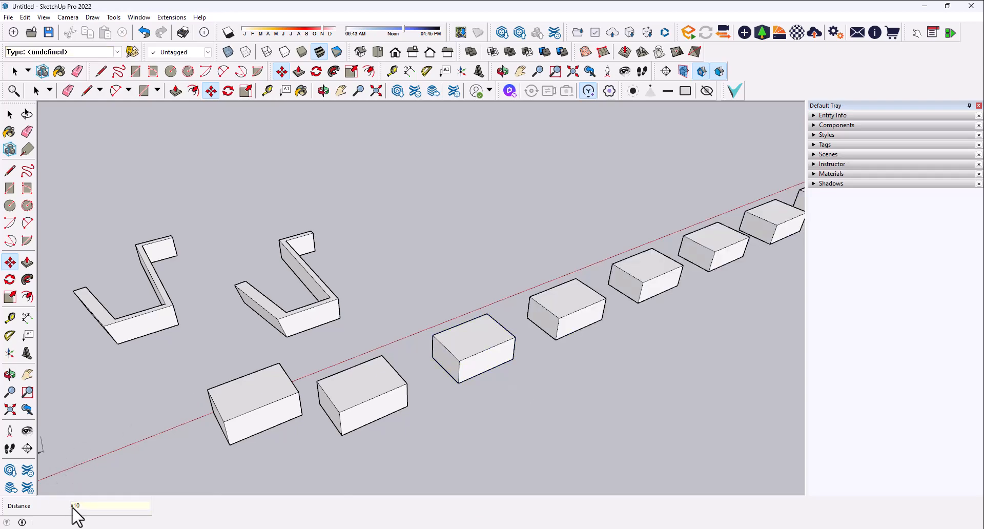
pyautogui.scroll(-4, 232, 431)
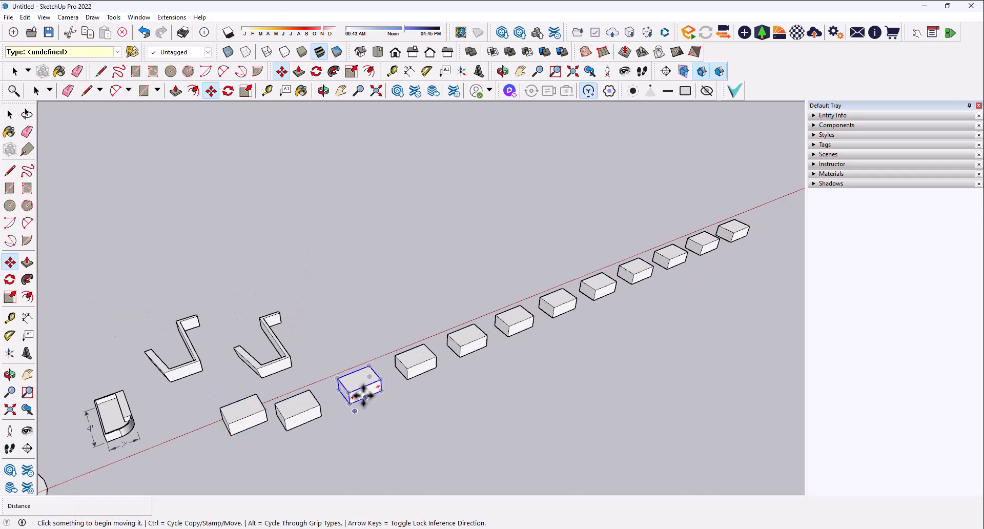
pyautogui.scroll(-1, 338, 412)
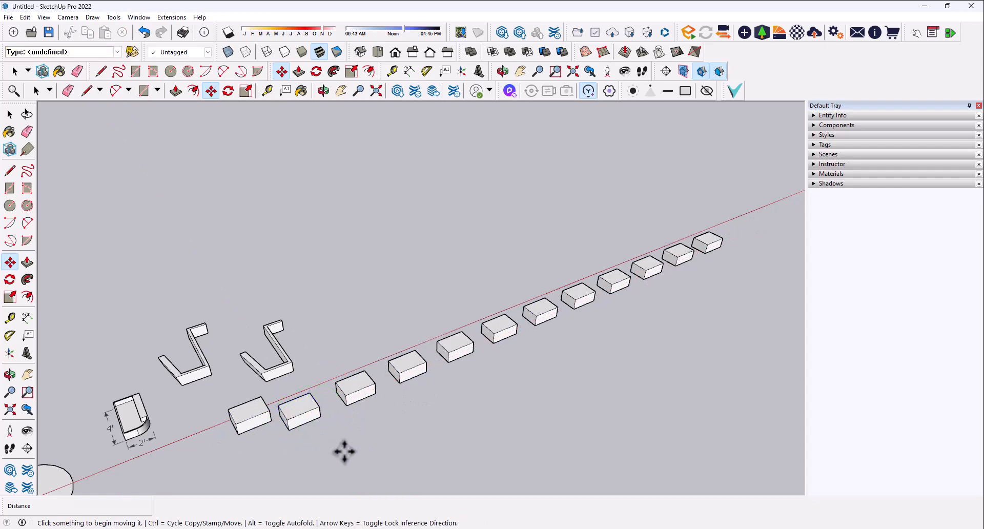
# Open the third Block in the row for editing and Push/Pull its top face up about 3 15/16".
pyautogui.click(11, 114)
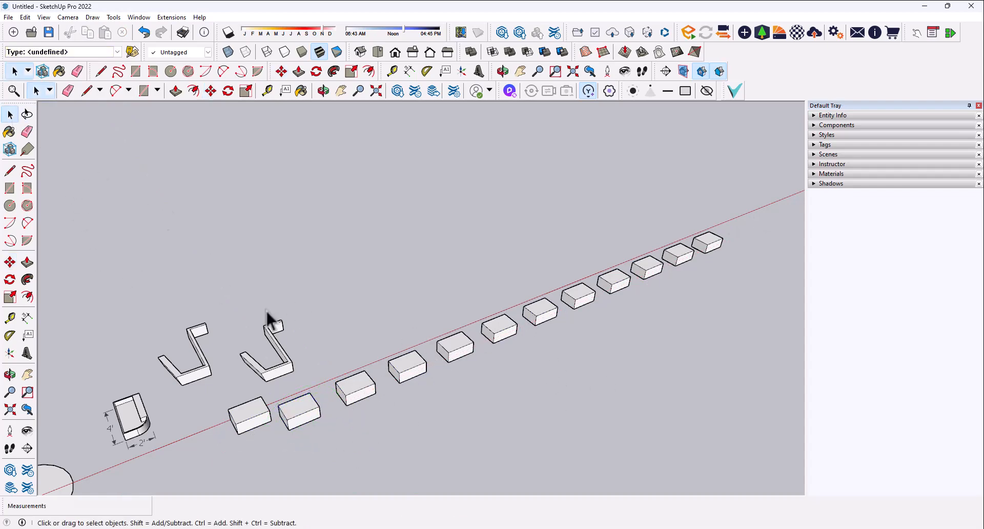
pyautogui.scroll(2, 330, 430)
pyautogui.moveTo(407, 413); pyautogui.dragTo(411, 382, button='middle')
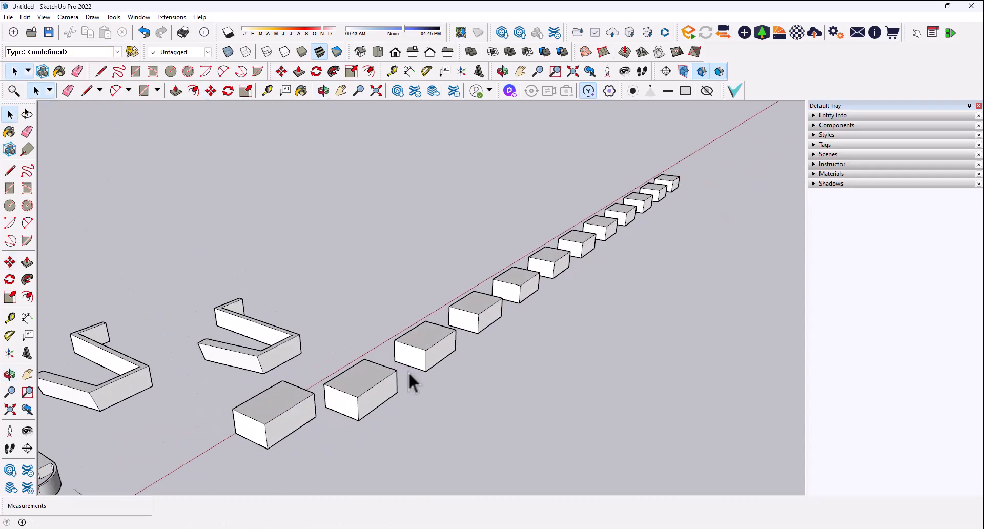
pyautogui.click(379, 395)
pyautogui.scroll(1, 373, 402)
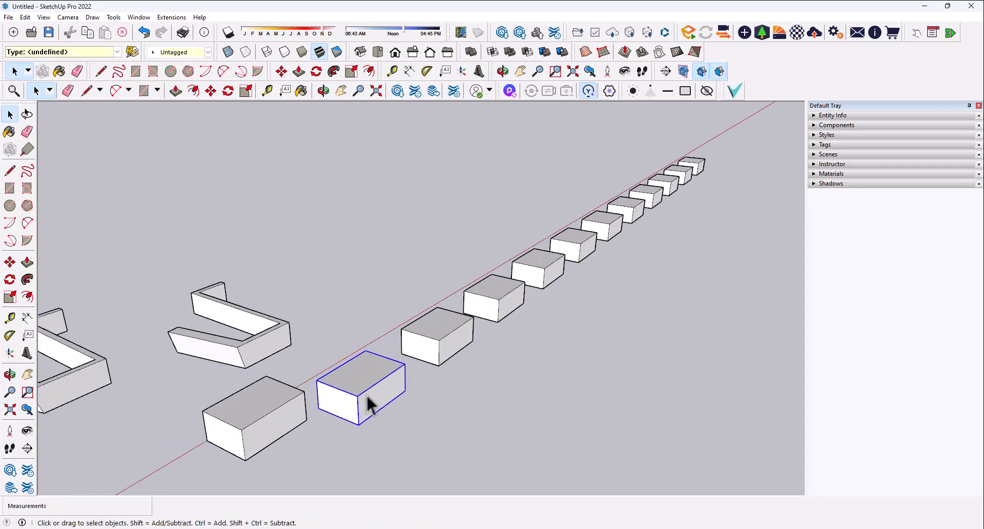
pyautogui.doubleClick(455, 343)
pyautogui.click(444, 349)
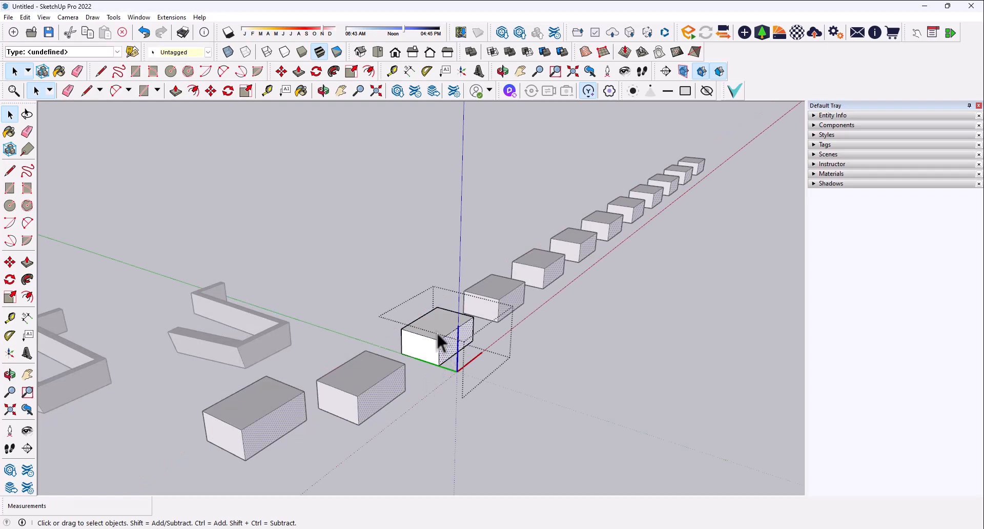
pyautogui.click(435, 333)
pyautogui.press('p')
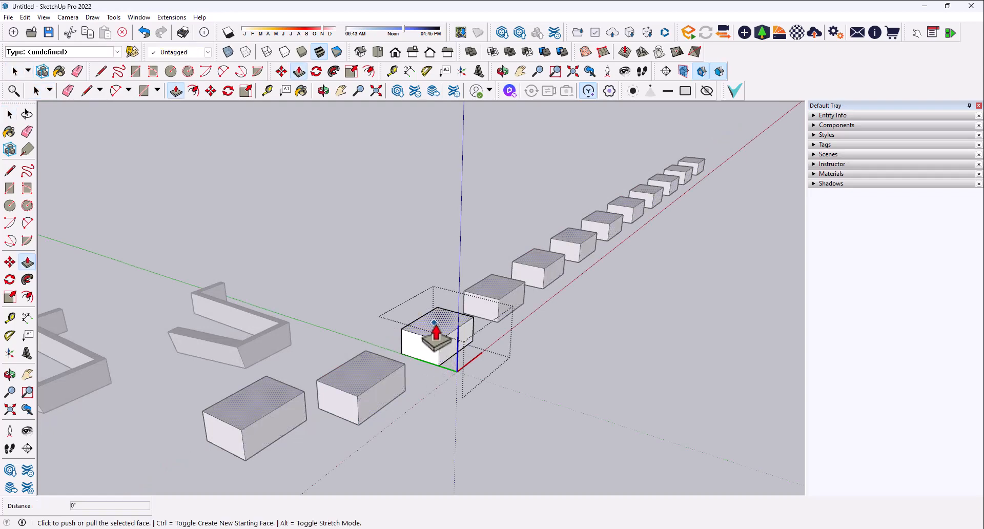
pyautogui.click(433, 336)
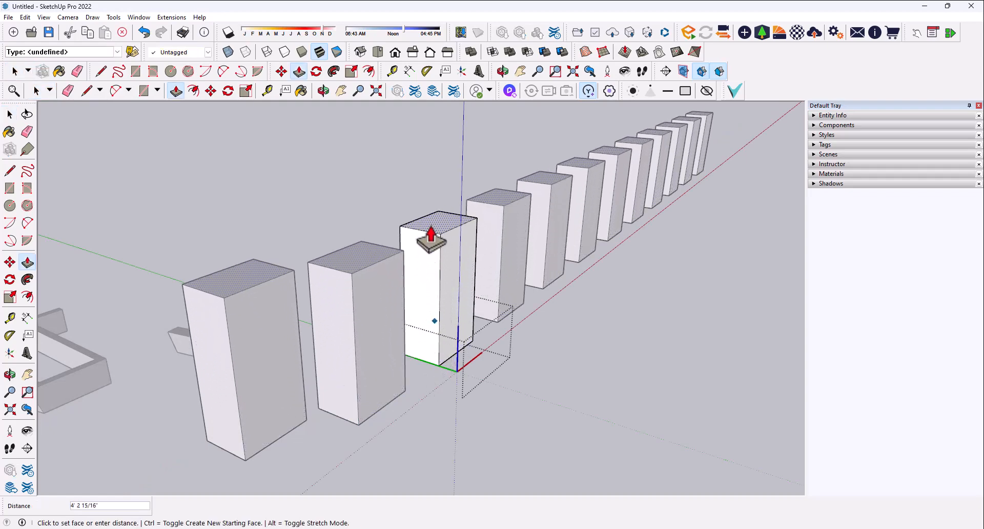
pyautogui.click(436, 330)
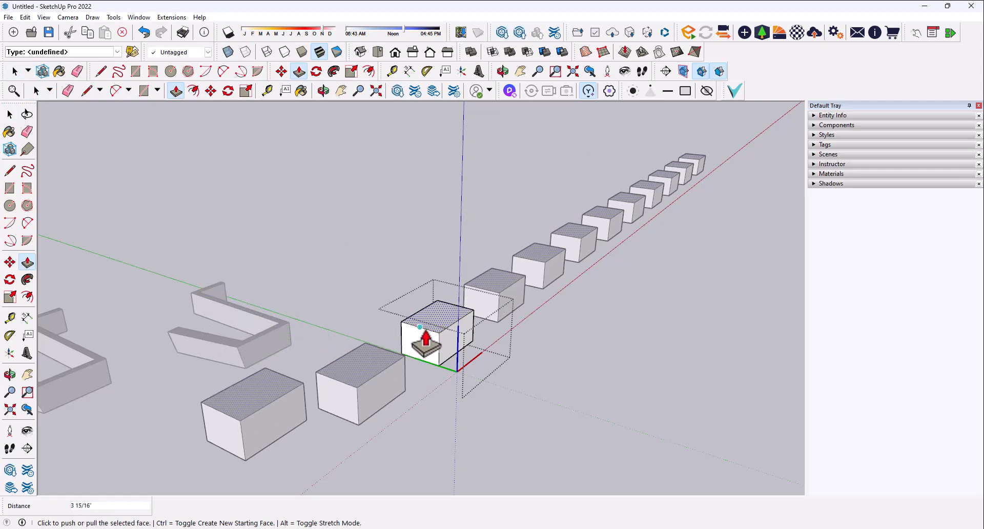
pyautogui.press('space')
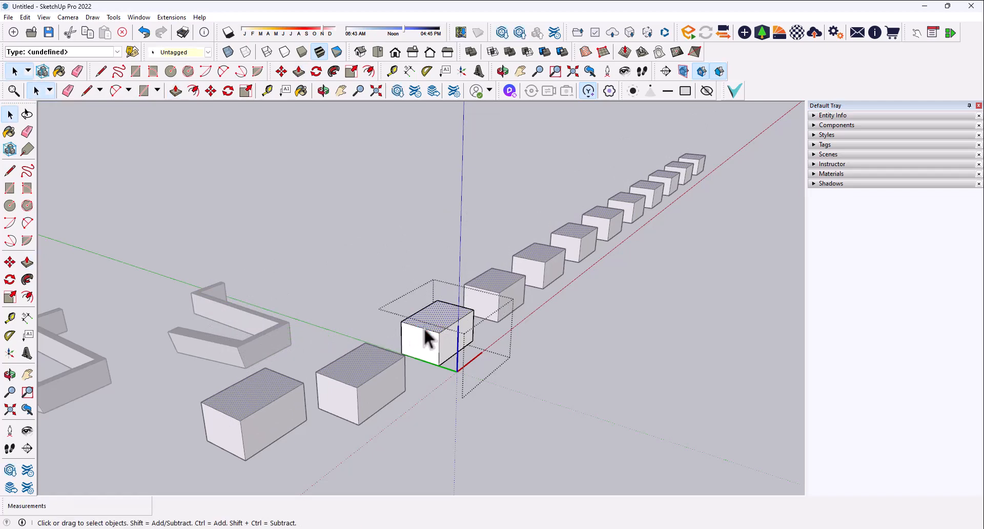
# Move the top edge of the block's end face down about 10 5/8" to slope the top, and close the component.
pyautogui.click(430, 322)
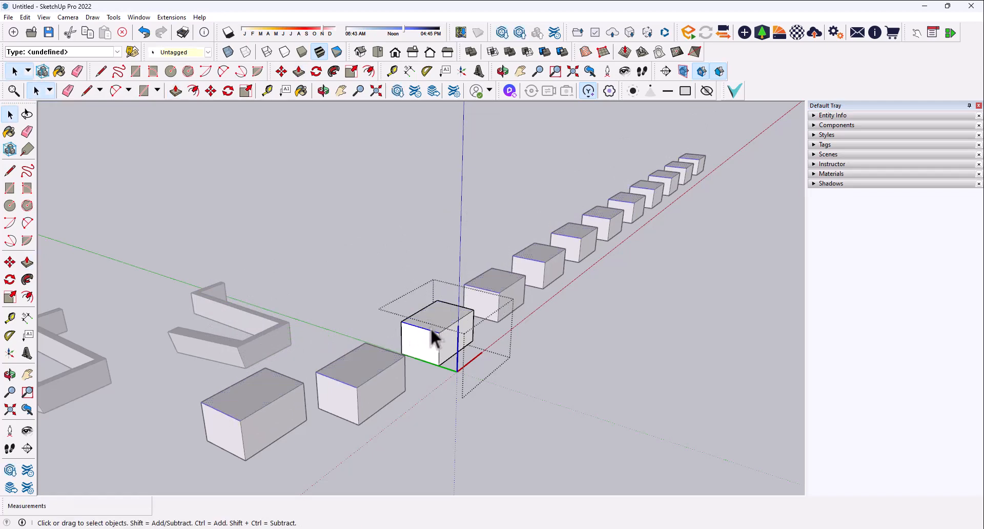
pyautogui.press('m')
pyautogui.click(441, 334)
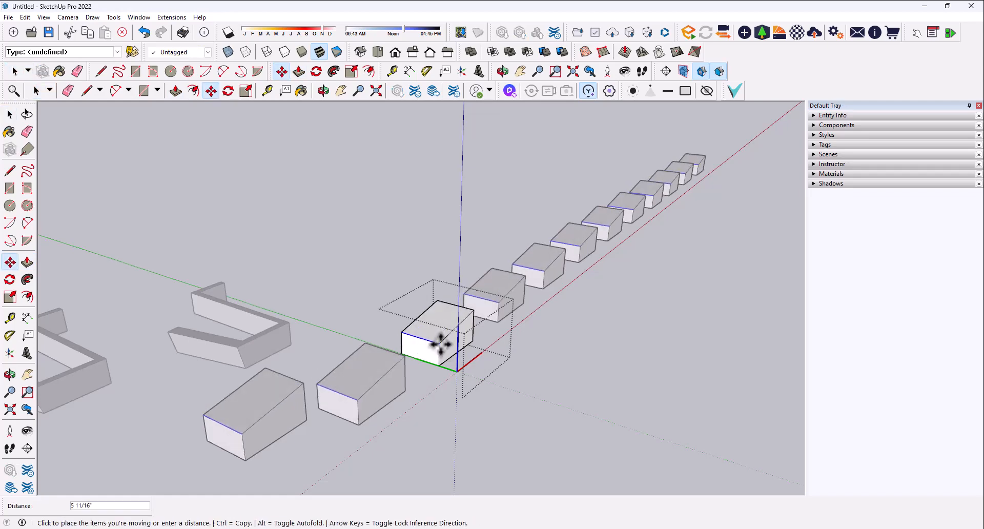
pyautogui.click(441, 353)
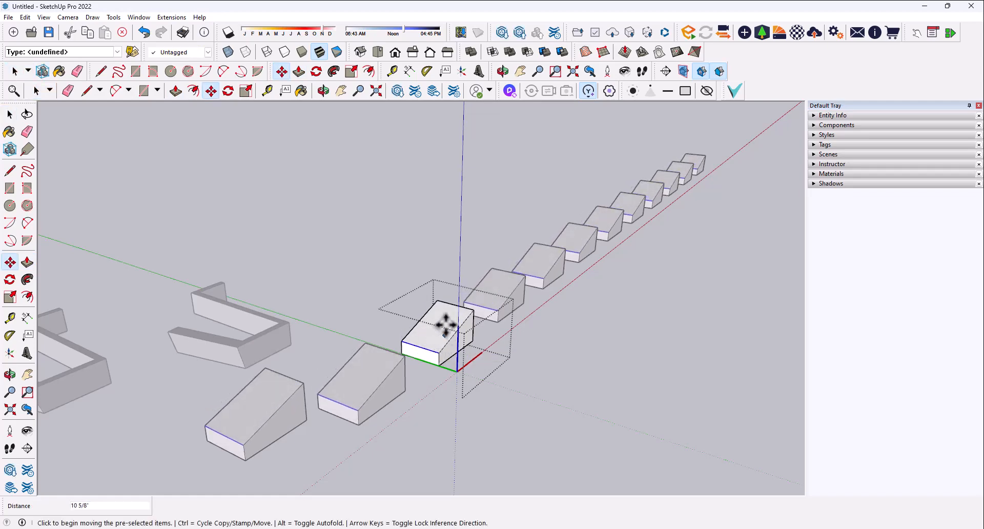
pyautogui.press('space')
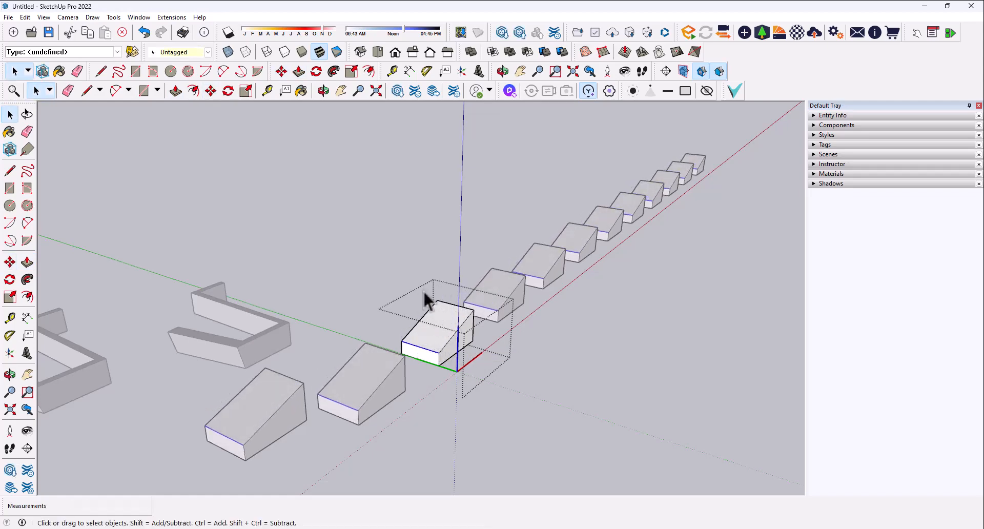
pyautogui.click(574, 345)
pyautogui.moveTo(533, 369); pyautogui.dragTo(473, 374, button='middle')
pyautogui.scroll(-2, 473, 374)
pyautogui.scroll(2, 341, 410)
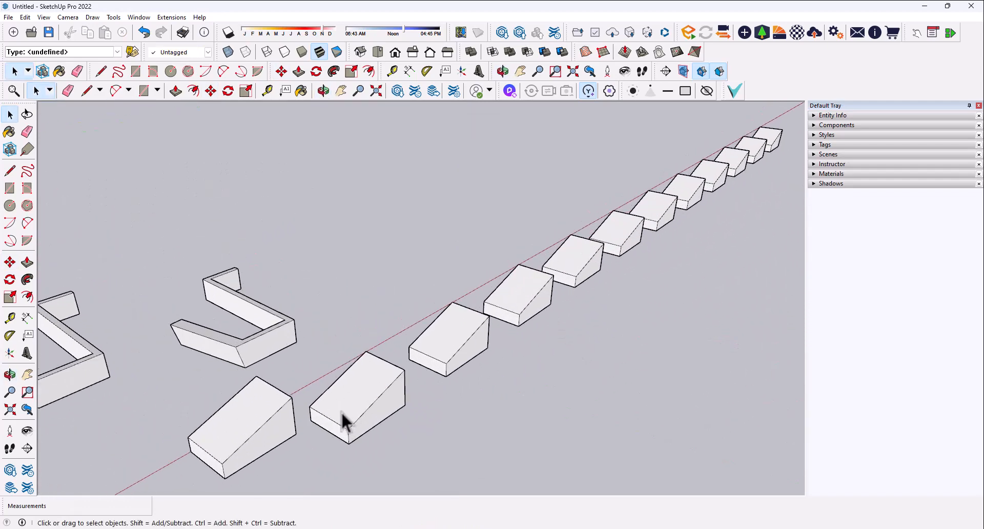
# Make the third Block in the row unique from the other copies.
pyautogui.click(367, 418)
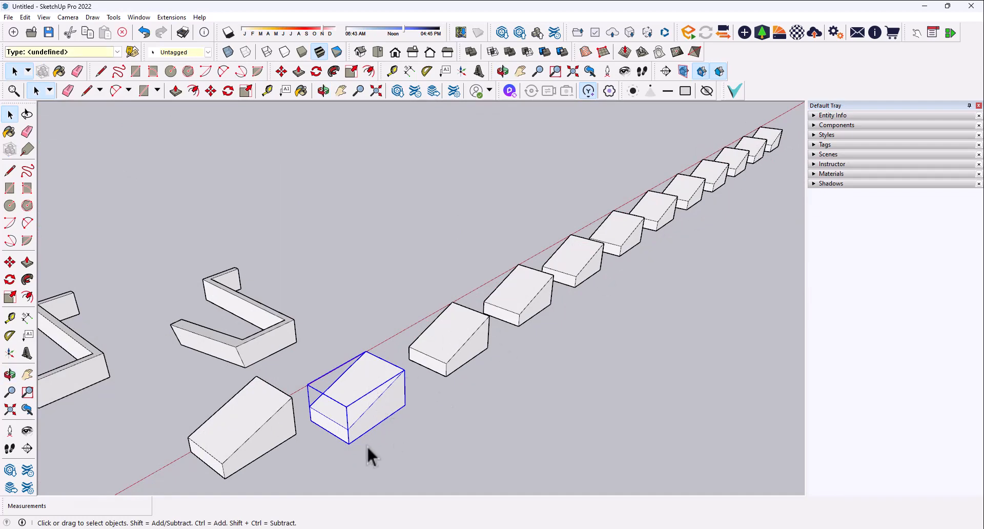
pyautogui.moveTo(453, 355); pyautogui.dragTo(421, 339, button='middle')
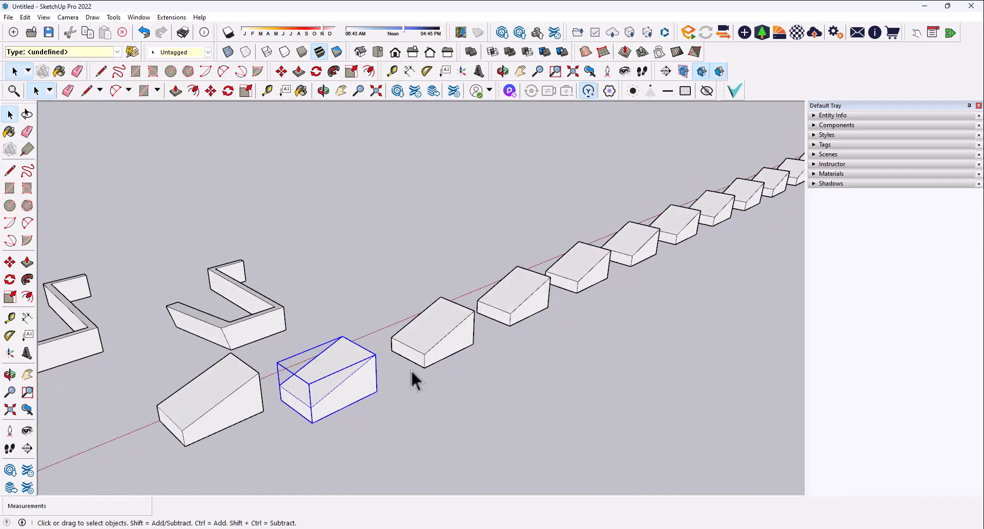
pyautogui.scroll(2, 431, 349)
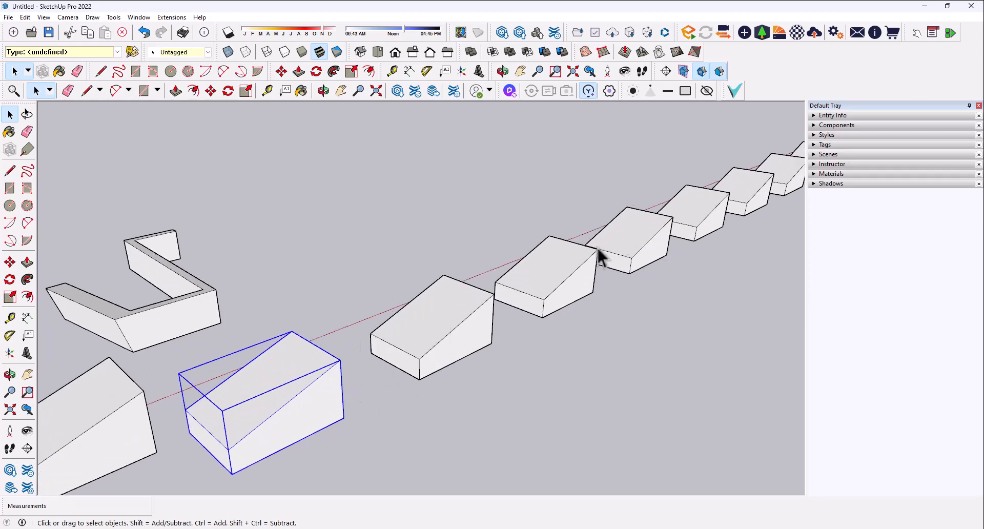
pyautogui.click(445, 377)
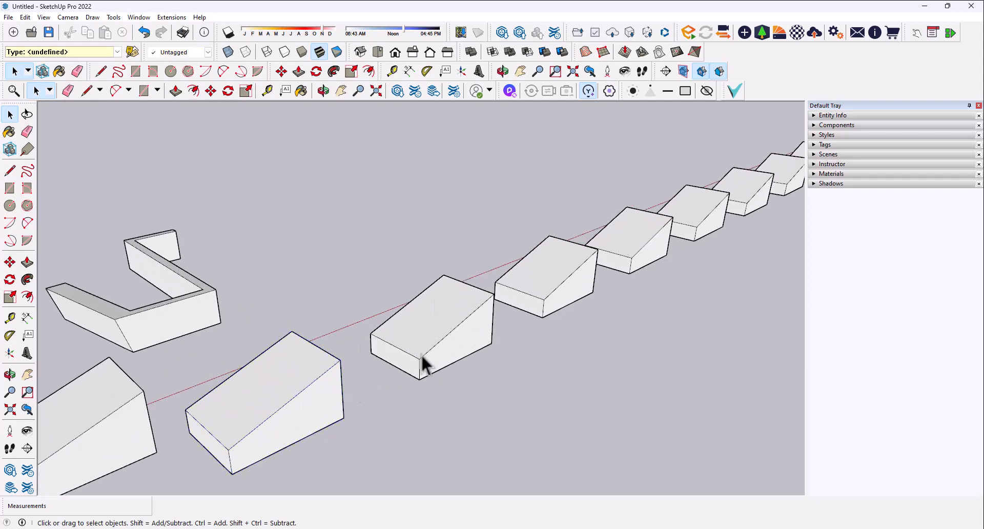
pyautogui.rightClick(436, 345)
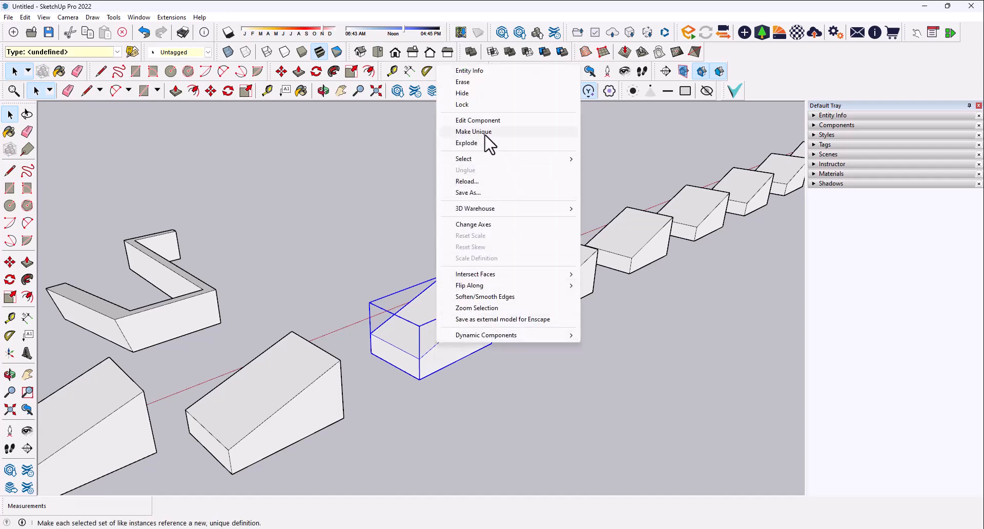
pyautogui.click(485, 135)
pyautogui.click(414, 230)
pyautogui.click(430, 318)
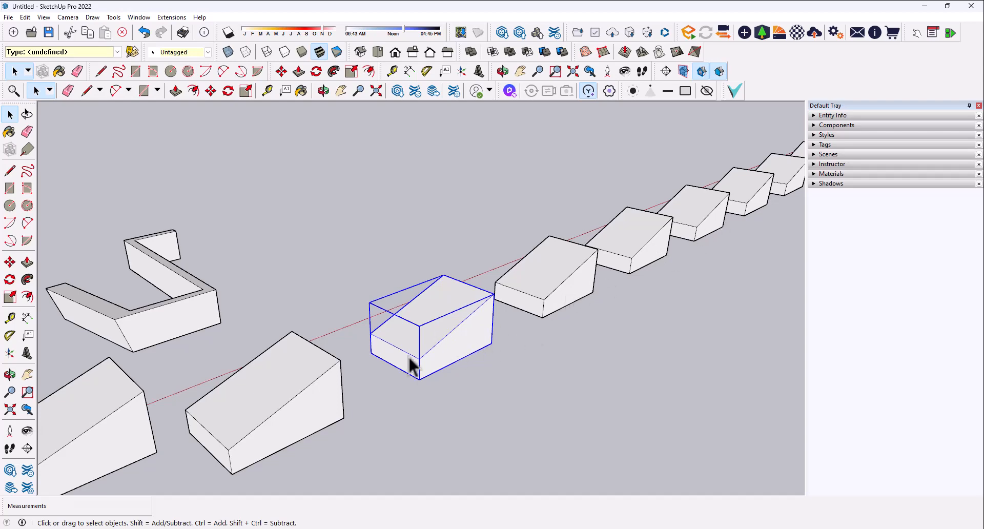
# Open the second Block for editing, Push/Pull its long side face slightly inward, and close the component.
pyautogui.doubleClick(304, 422)
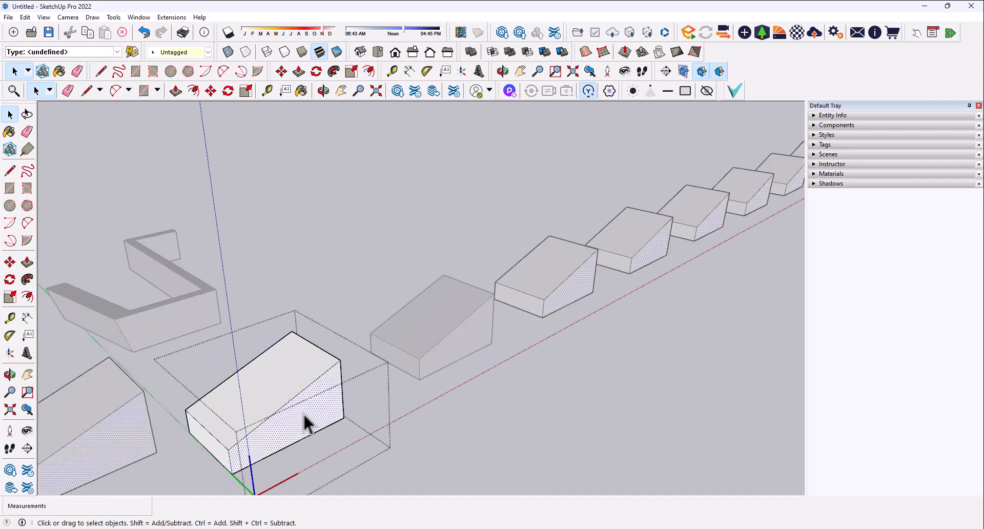
pyautogui.press('p')
pyautogui.click(317, 417)
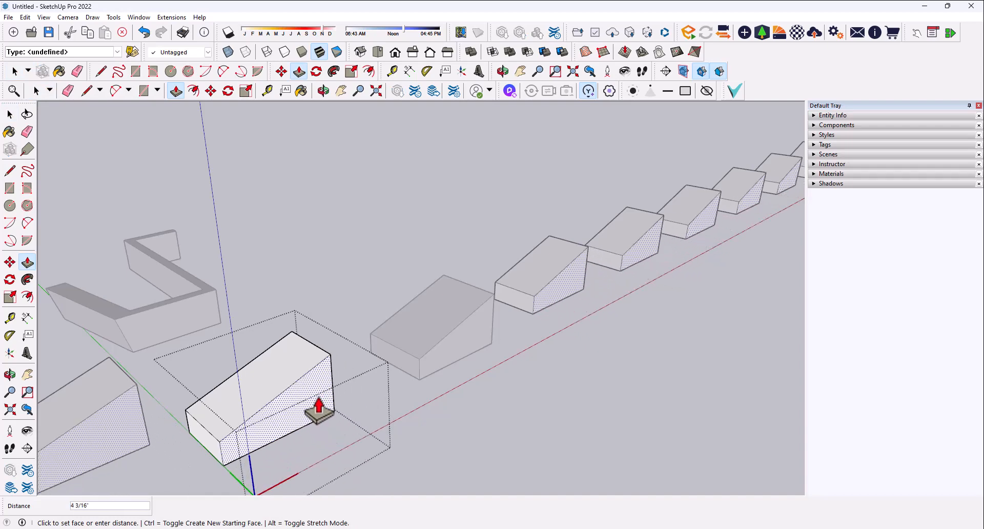
pyautogui.click(319, 411)
pyautogui.press('space')
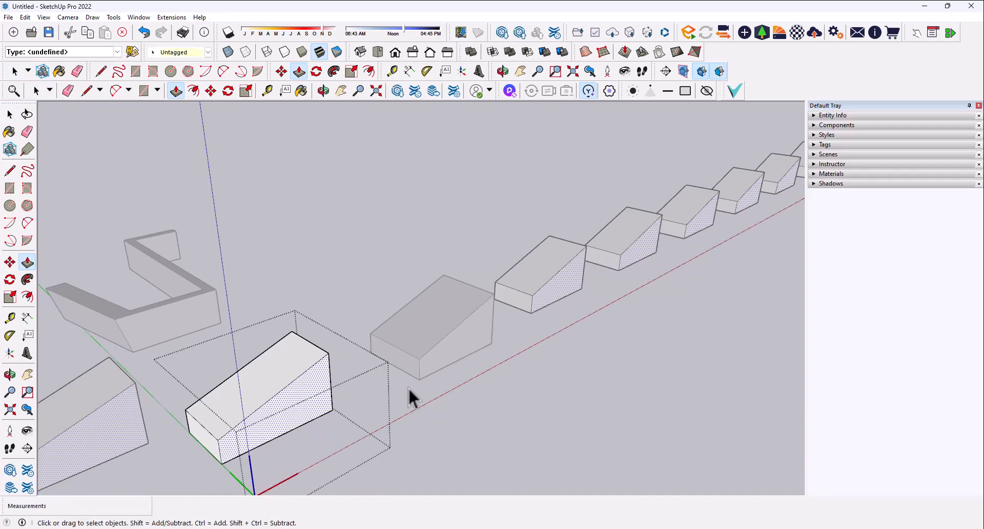
pyautogui.click(458, 401)
# Compare the unique third block with the linked Block copies along the row.
pyautogui.scroll(-3, 505, 384)
pyautogui.moveTo(488, 384); pyautogui.dragTo(456, 365, button='middle')
pyautogui.click(320, 384)
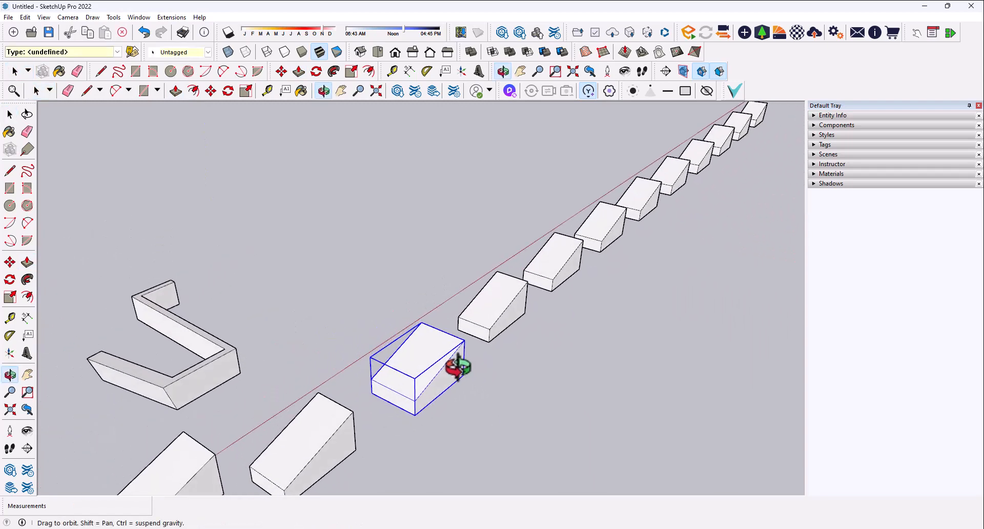
pyautogui.scroll(-3, 516, 360)
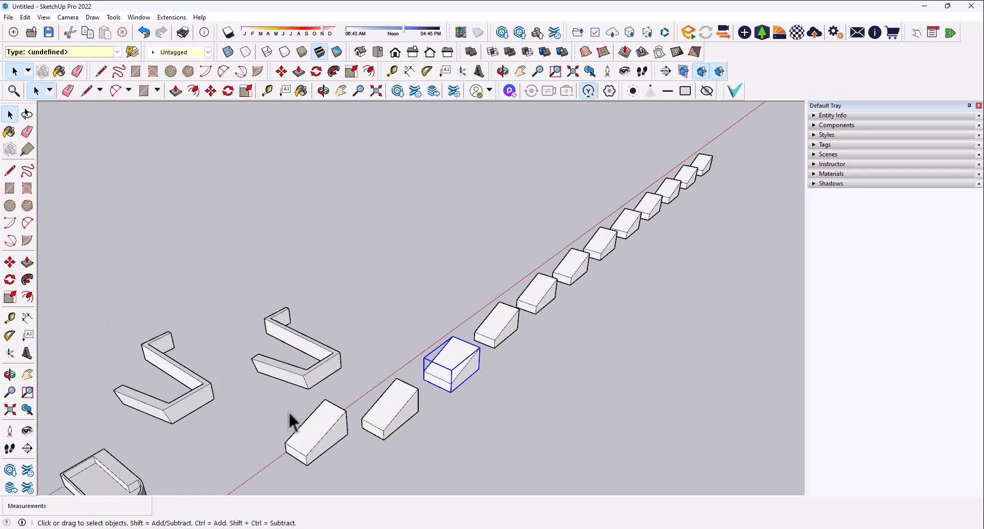
pyautogui.scroll(3, 364, 446)
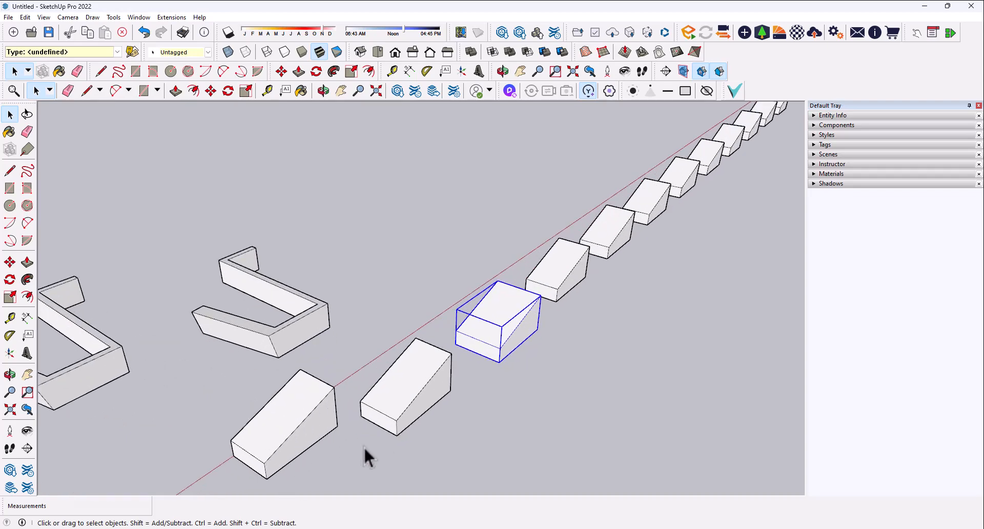
pyautogui.click(364, 446)
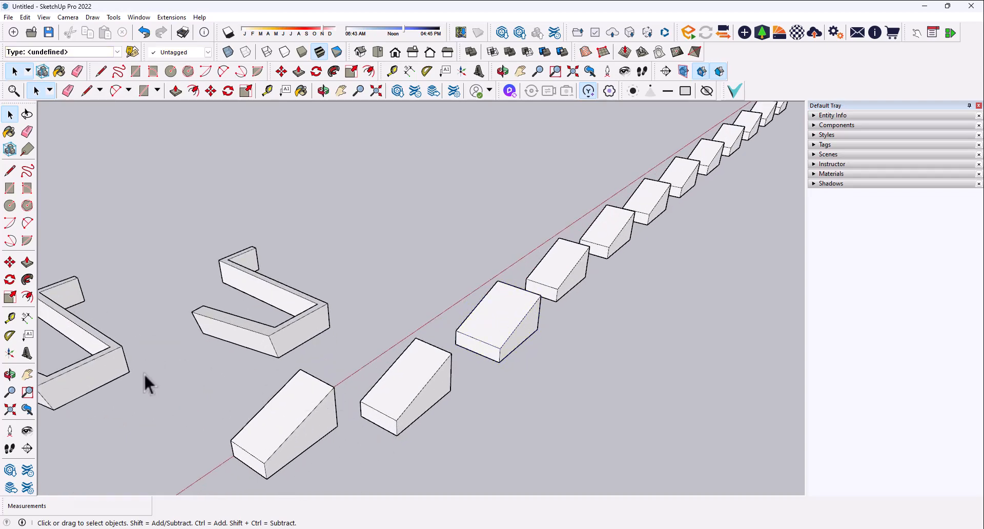
pyautogui.scroll(-3, 278, 262)
pyautogui.scroll(2, 221, 372)
pyautogui.scroll(2, 131, 323)
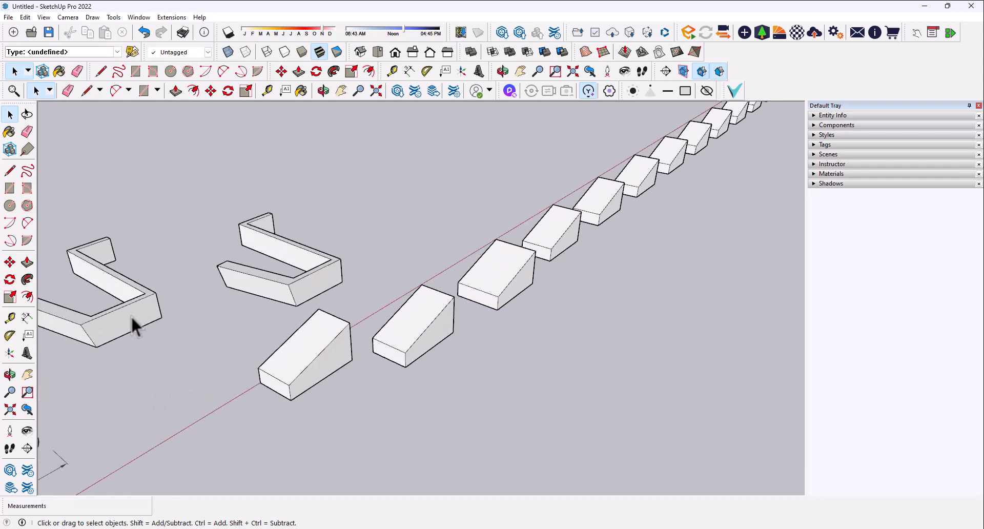
pyautogui.scroll(-2, 416, 392)
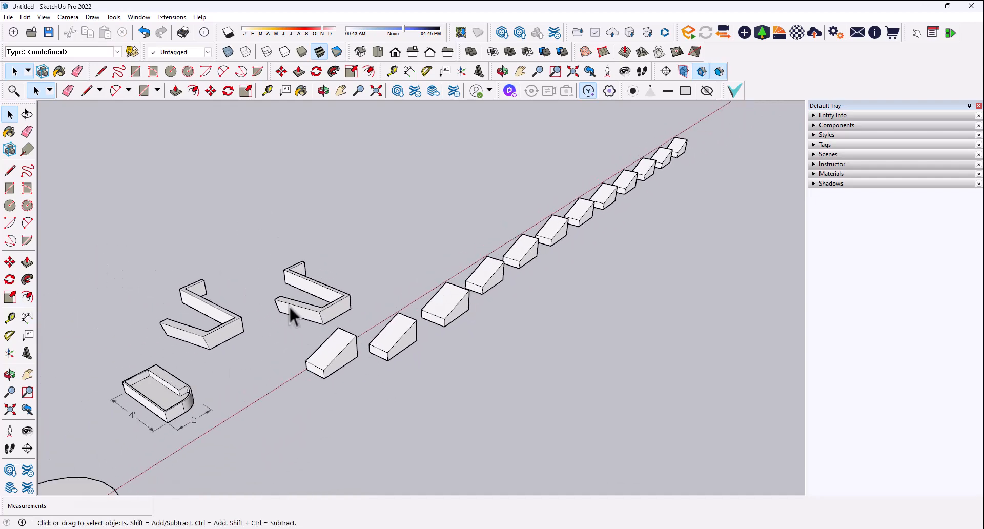
# Select the first Block in the row and start the Scale tool on it.
pyautogui.scroll(2, 329, 377)
pyautogui.scroll(1, 328, 366)
pyautogui.click(325, 346)
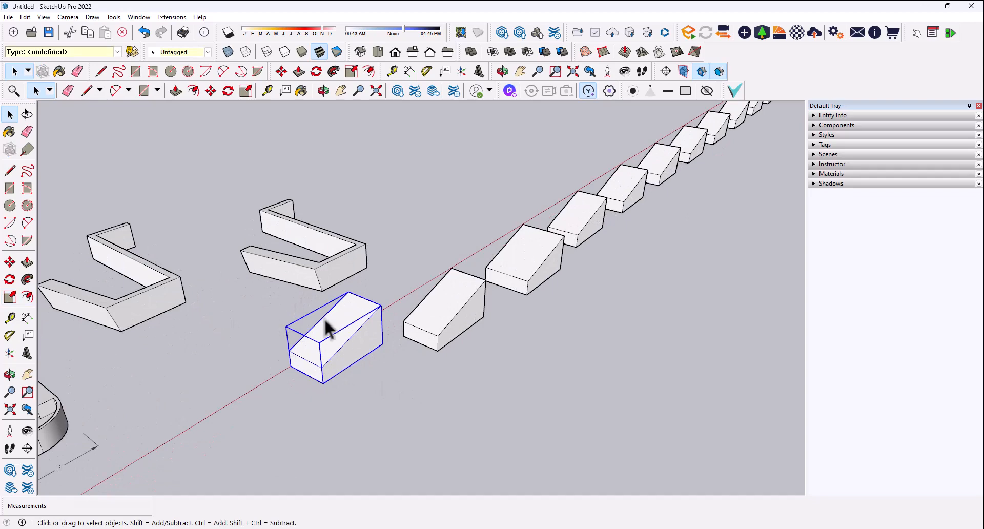
pyautogui.click(313, 348)
pyautogui.click(13, 298)
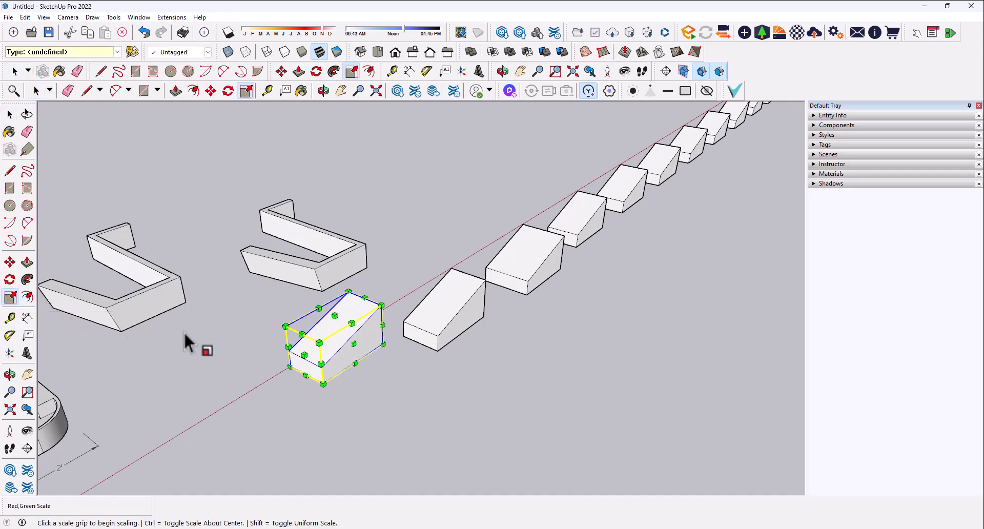
# Resize the nearest wedge block freehand along the red axis and widen it along the green axis.
pyautogui.click(305, 355)
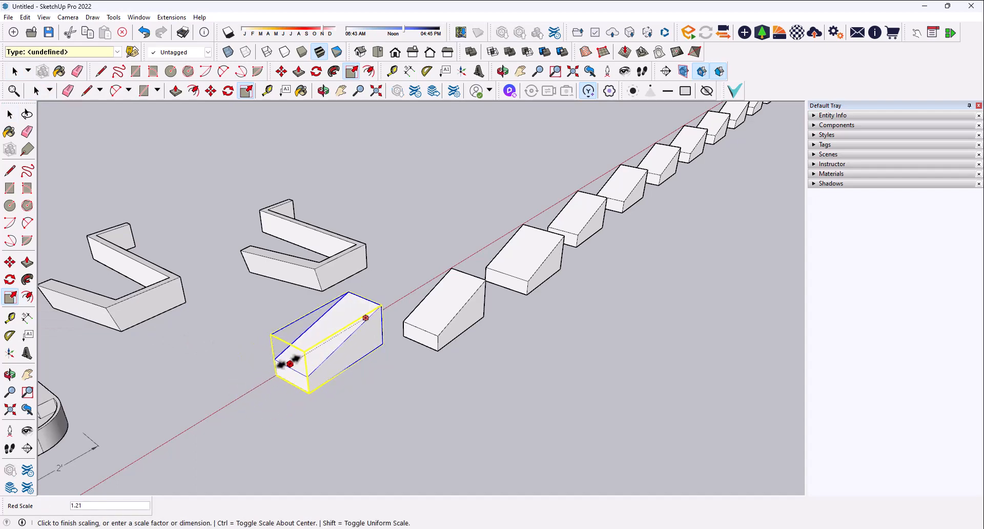
pyautogui.click(304, 351)
pyautogui.click(354, 343)
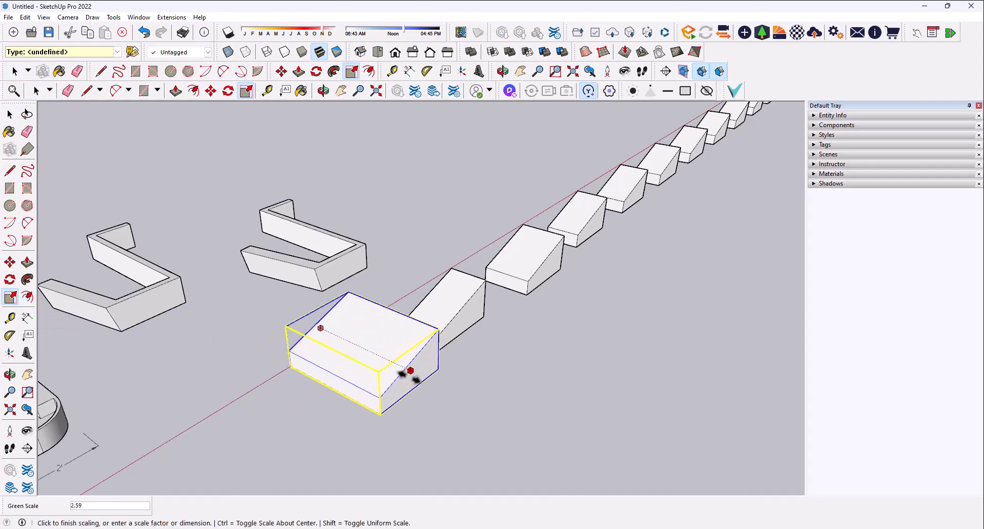
pyautogui.click(380, 358)
# Scale the wedge block uniformly from its upper corner and stretch its height by a blue-axis factor of about 1.62.
pyautogui.click(346, 354)
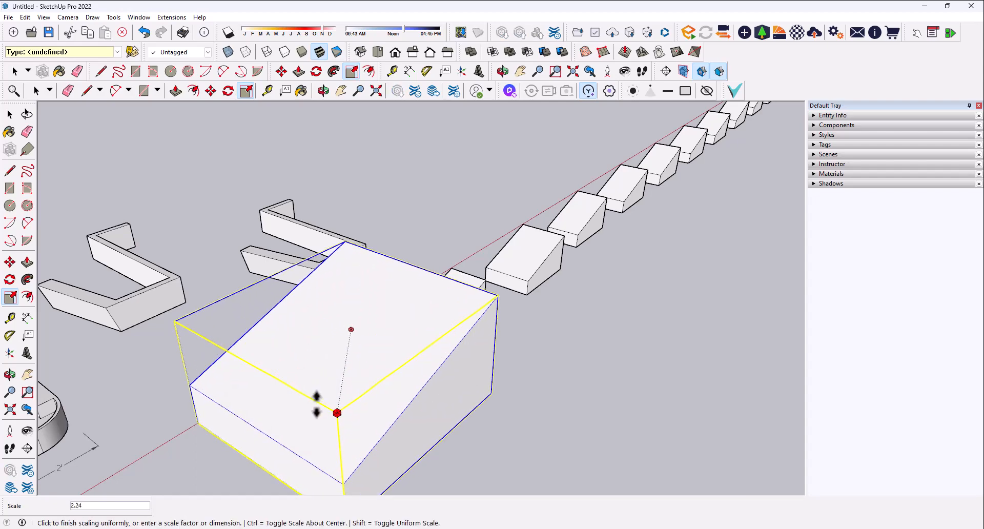
pyautogui.click(349, 333)
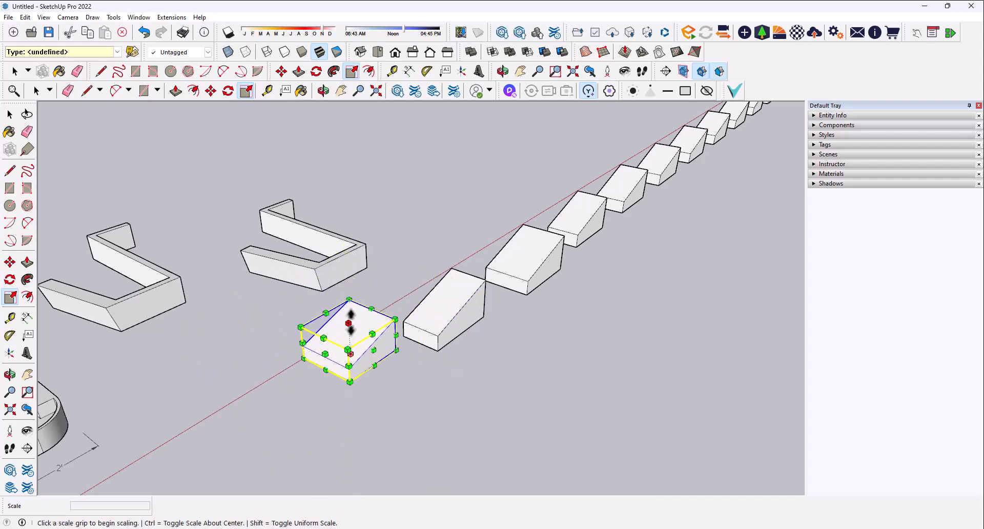
pyautogui.click(351, 329)
pyautogui.click(349, 305)
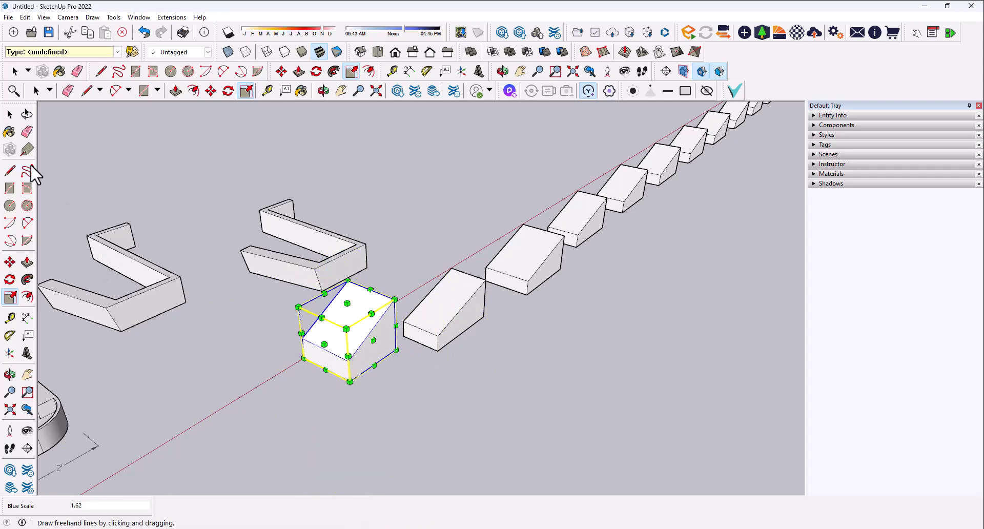
# Rotate the resized wedge block 90 degrees about its bottom front corner in the horizontal plane.
pyautogui.click(10, 114)
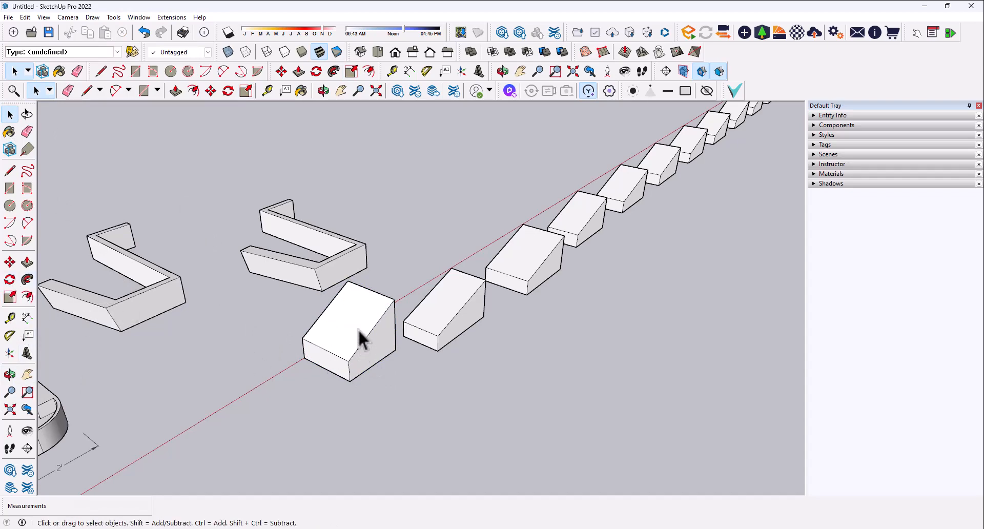
pyautogui.click(362, 346)
pyautogui.click(9, 279)
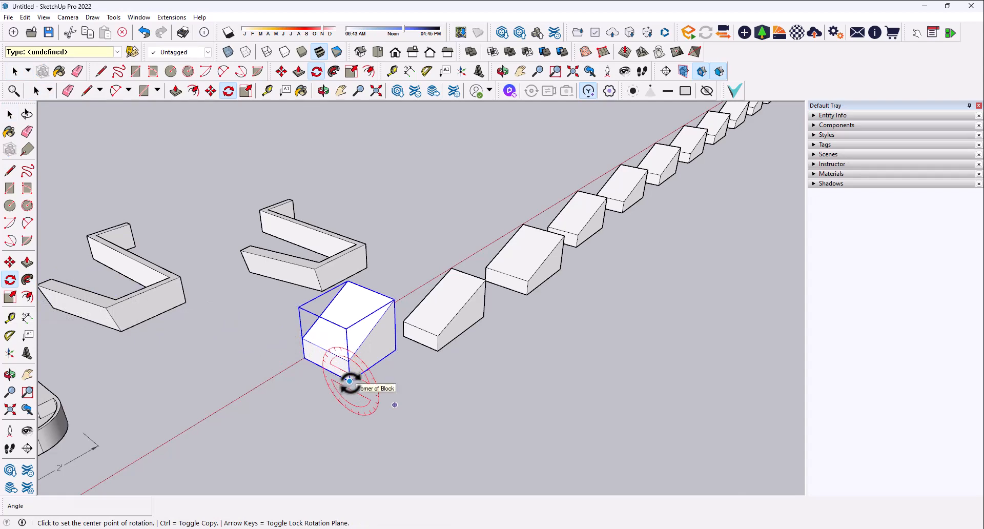
pyautogui.press('Left')
pyautogui.press('Right')
pyautogui.press('Up')
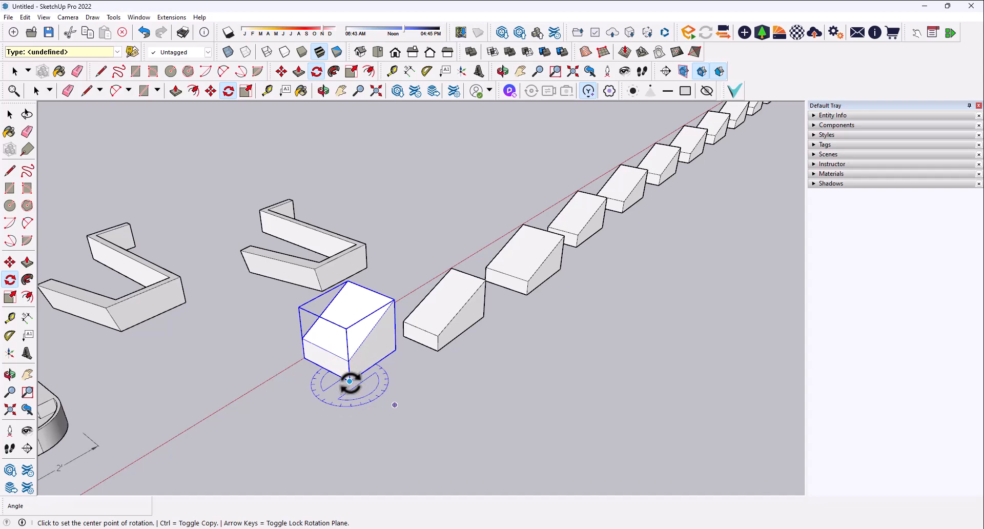
pyautogui.click(349, 381)
pyautogui.click(395, 350)
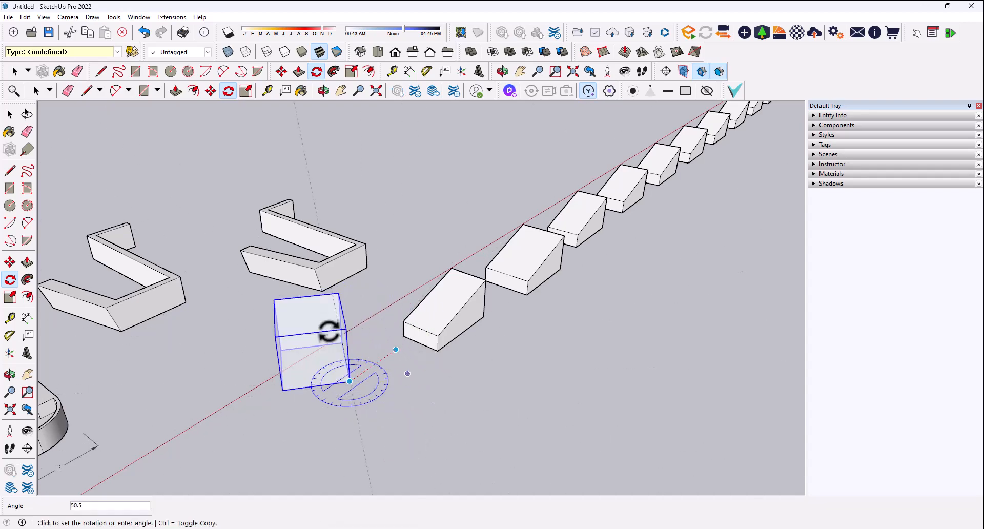
pyautogui.click(291, 354)
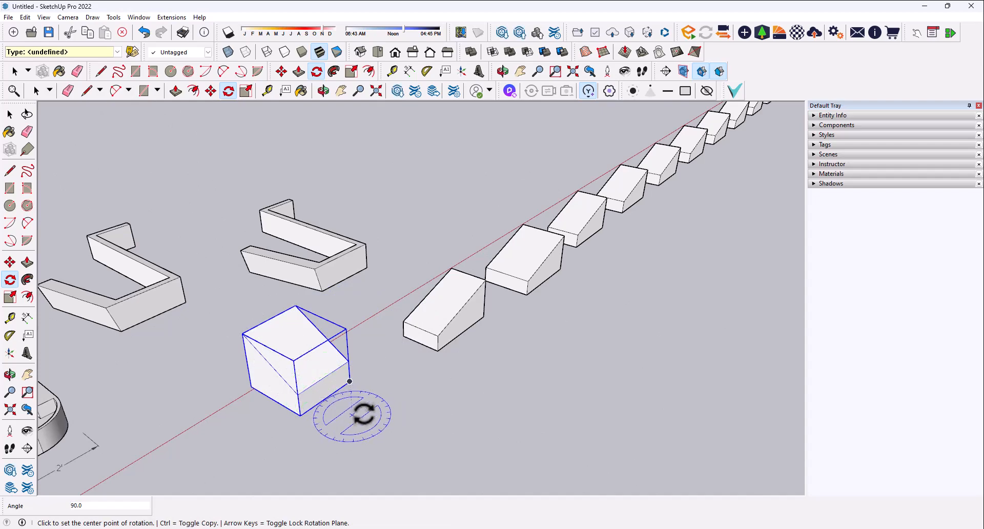
pyautogui.press('space')
pyautogui.click(378, 407)
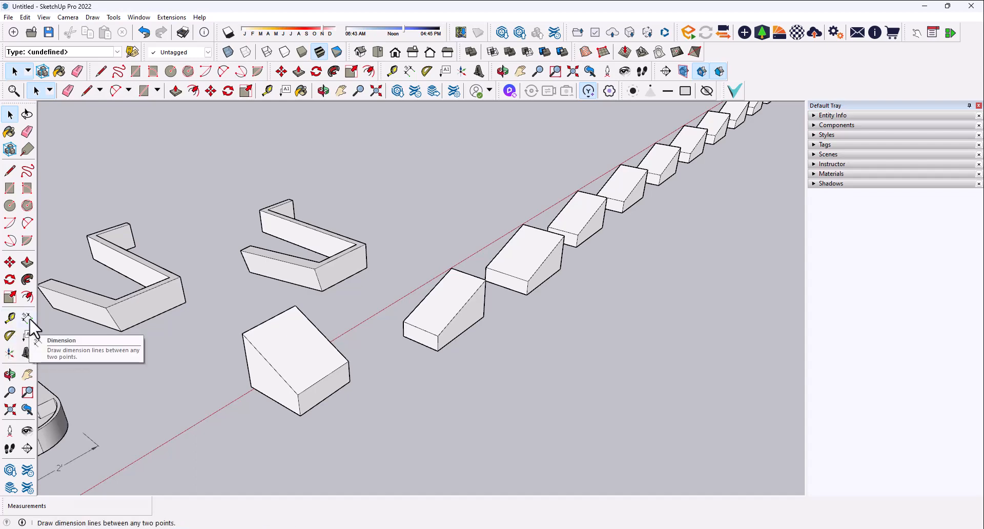
# Attach a leader text label reading Block to the upper corner of the rotated wedge.
pyautogui.click(27, 336)
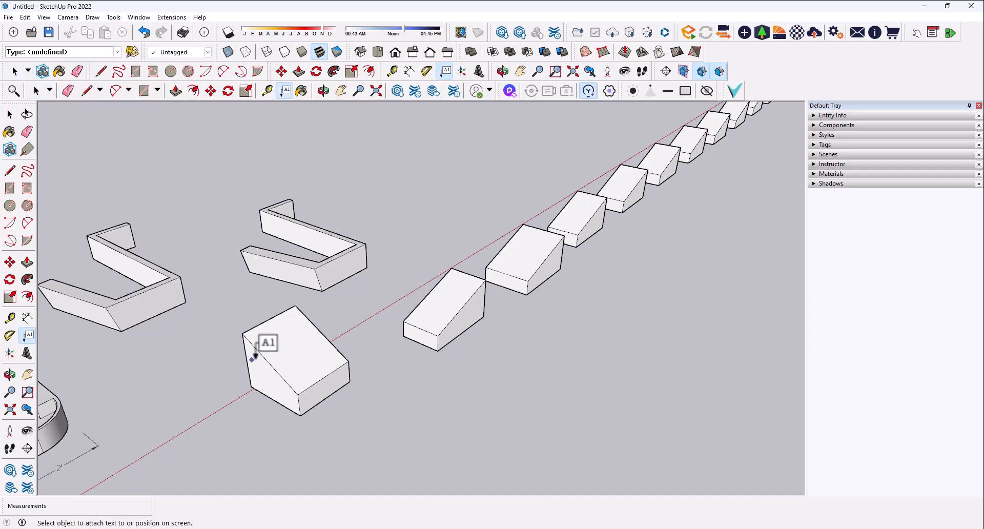
pyautogui.click(348, 362)
pyautogui.click(405, 373)
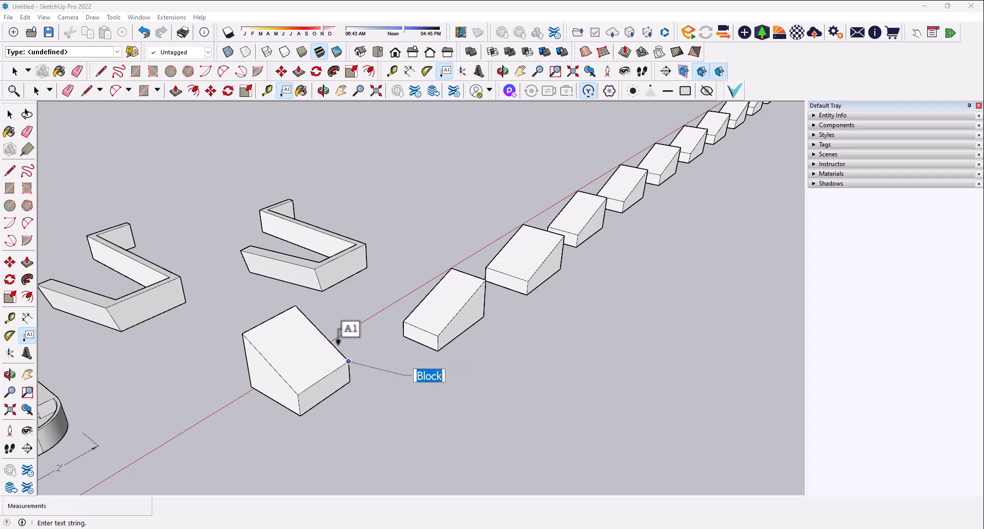
pyautogui.click(373, 226)
# Place a leader text label on the outer corner of the U-shaped group behind the wedge, leaving its text blank.
pyautogui.click(365, 244)
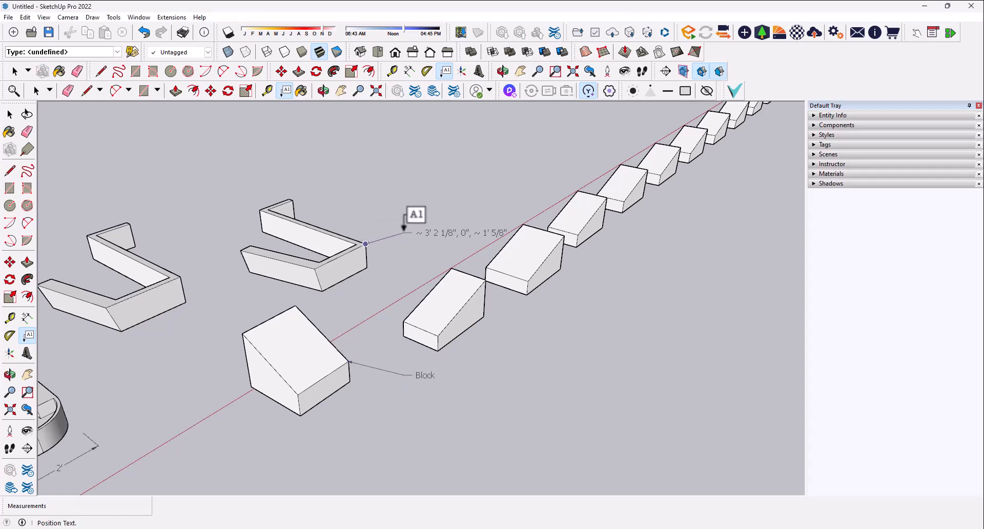
pyautogui.click(400, 213)
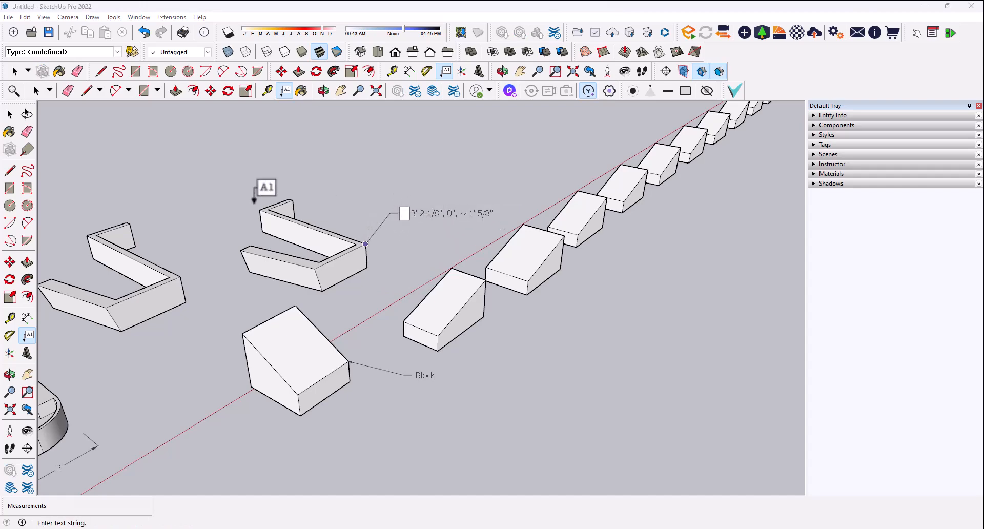
pyautogui.click(10, 113)
pyautogui.scroll(3, 377, 223)
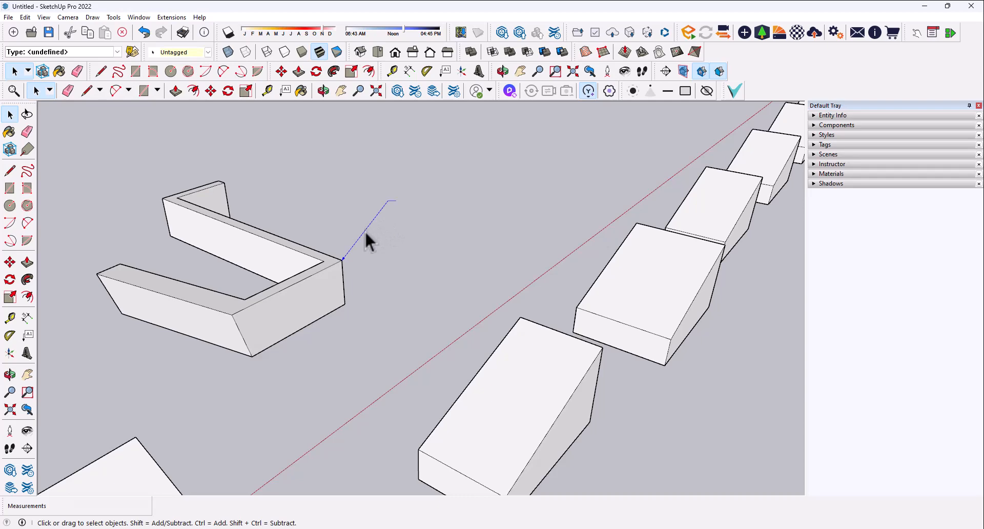
pyautogui.moveTo(323, 292); pyautogui.dragTo(387, 283, button='middle')
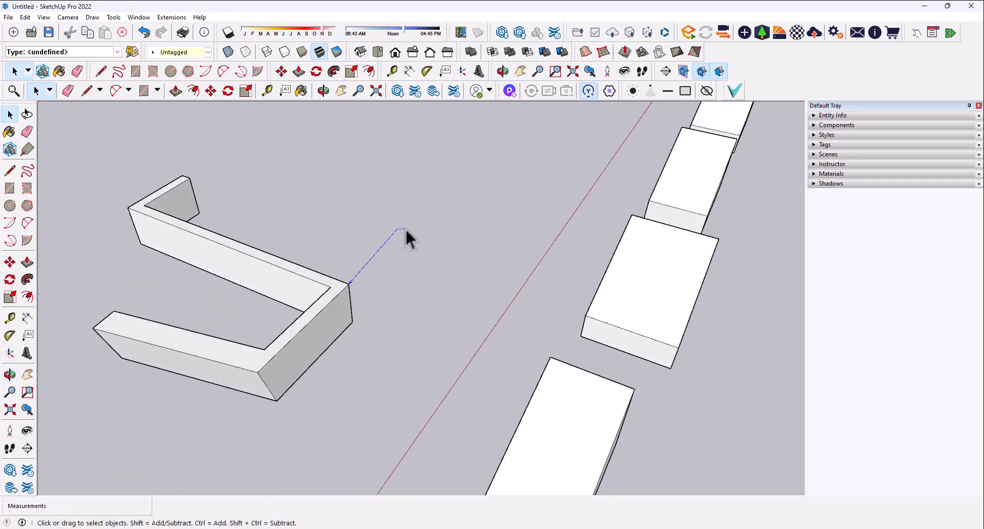
pyautogui.press('s')
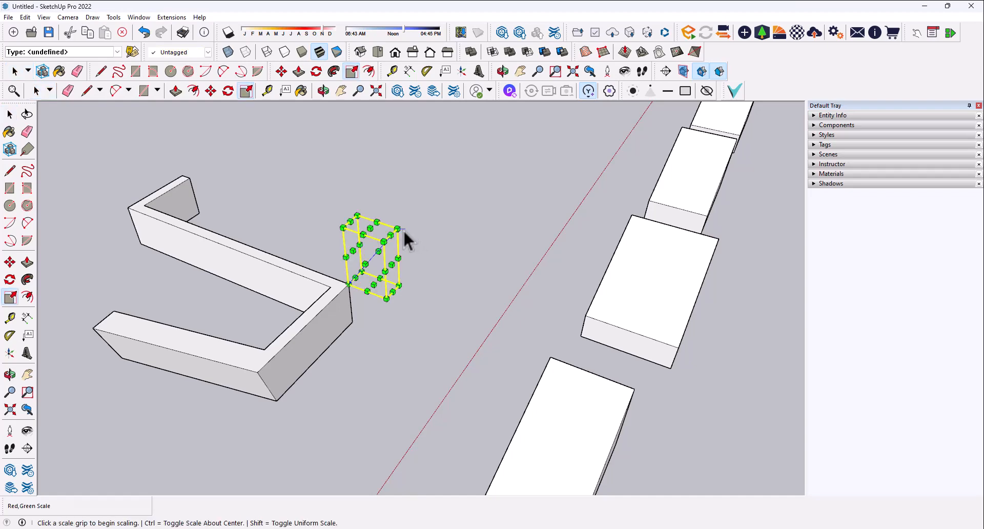
pyautogui.click(10, 116)
pyautogui.click(348, 248)
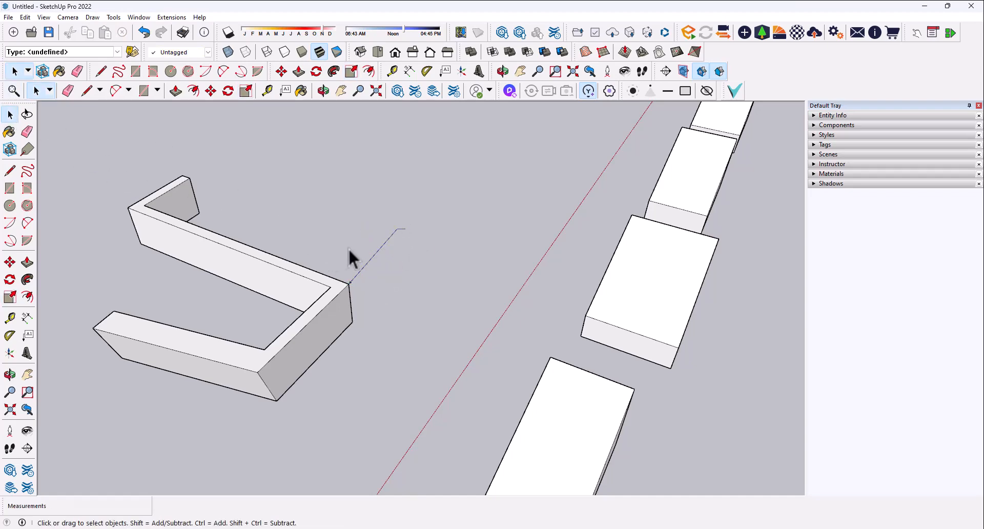
pyautogui.click(384, 247)
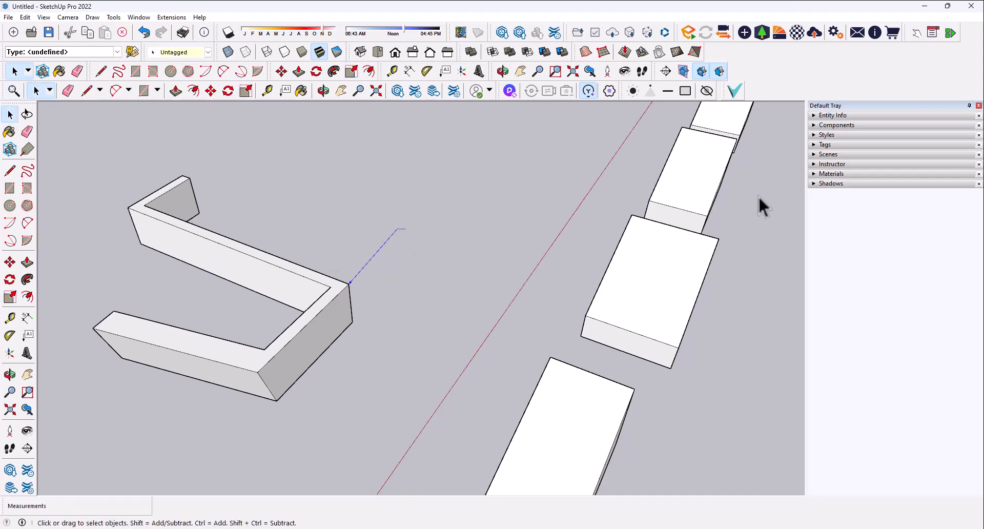
# Name the U-shaped solid group's instance Snake in its entity information.
pyautogui.click(815, 115)
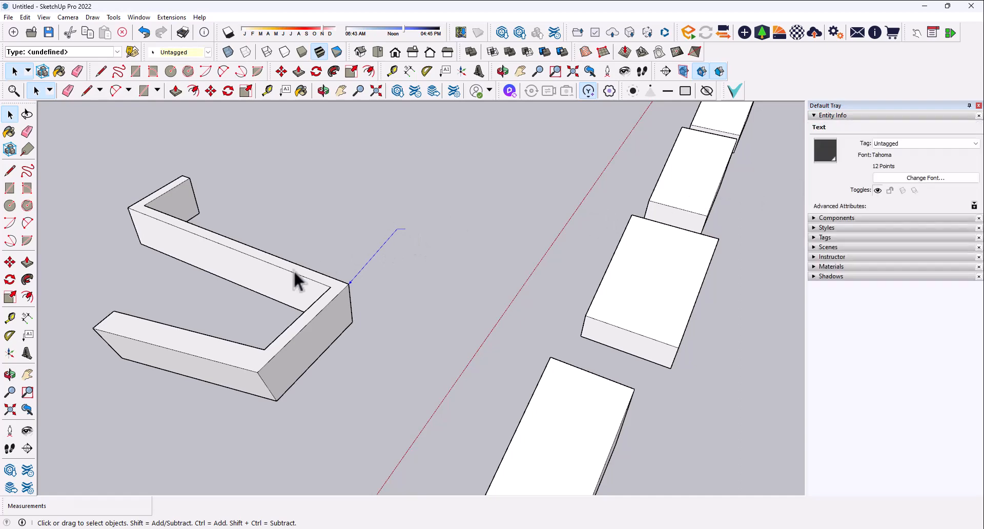
pyautogui.click(283, 285)
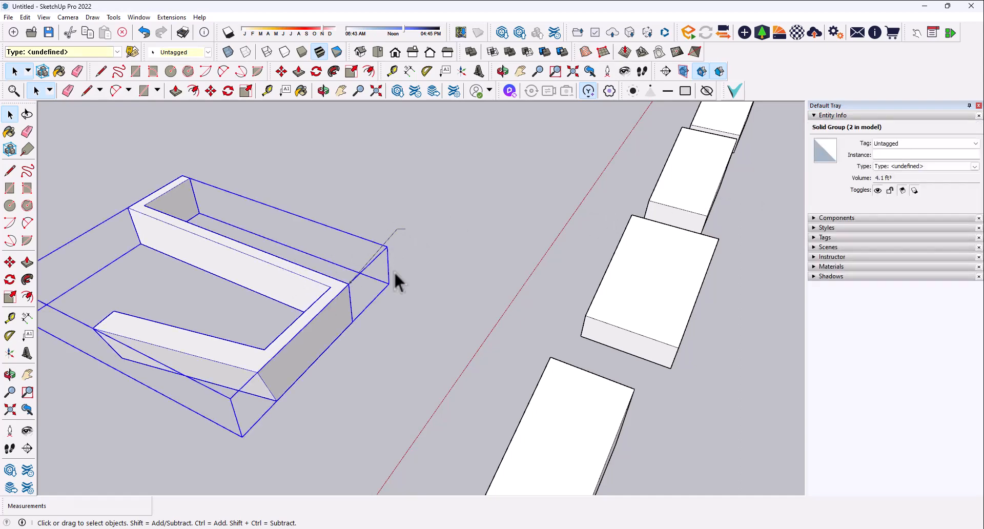
pyautogui.click(899, 154)
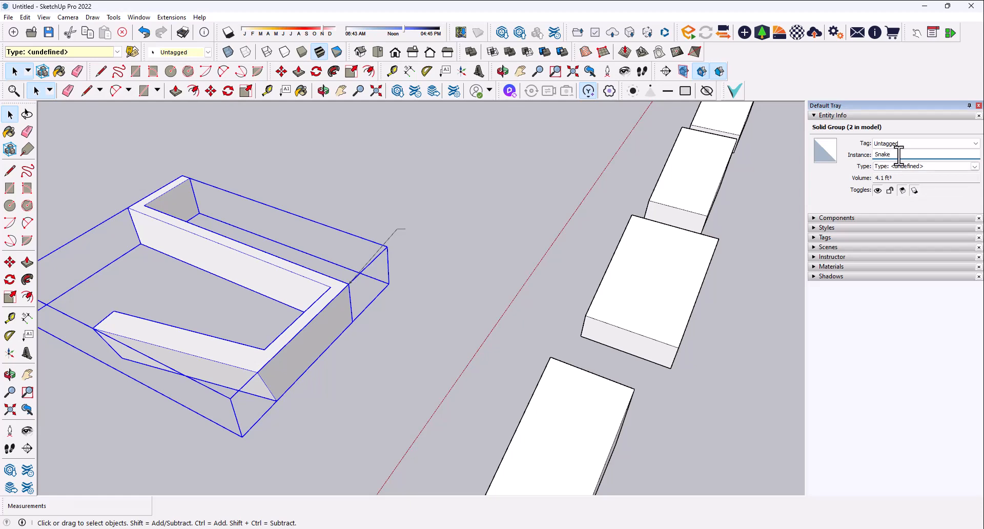
pyautogui.click(578, 201)
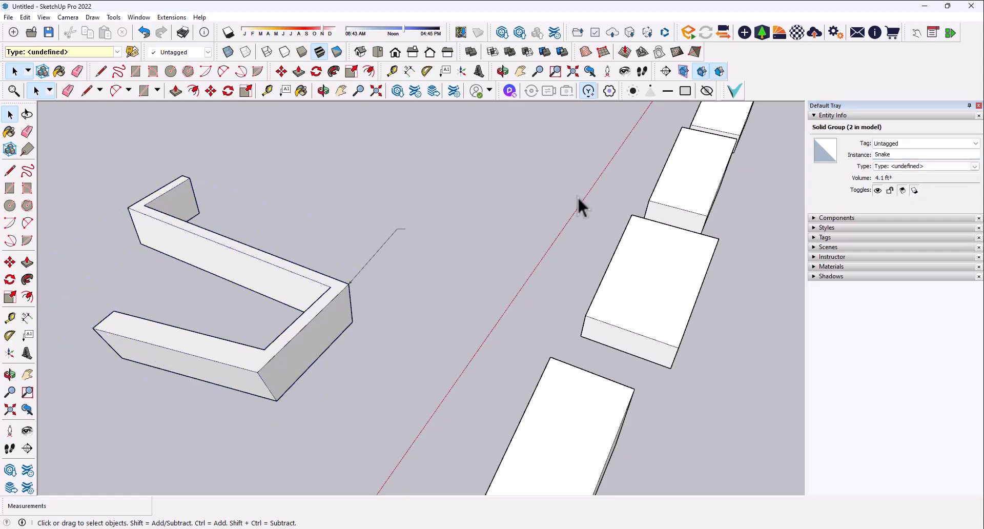
# Delete the blank leader label attached to the U-shaped group's corner.
pyautogui.click(383, 245)
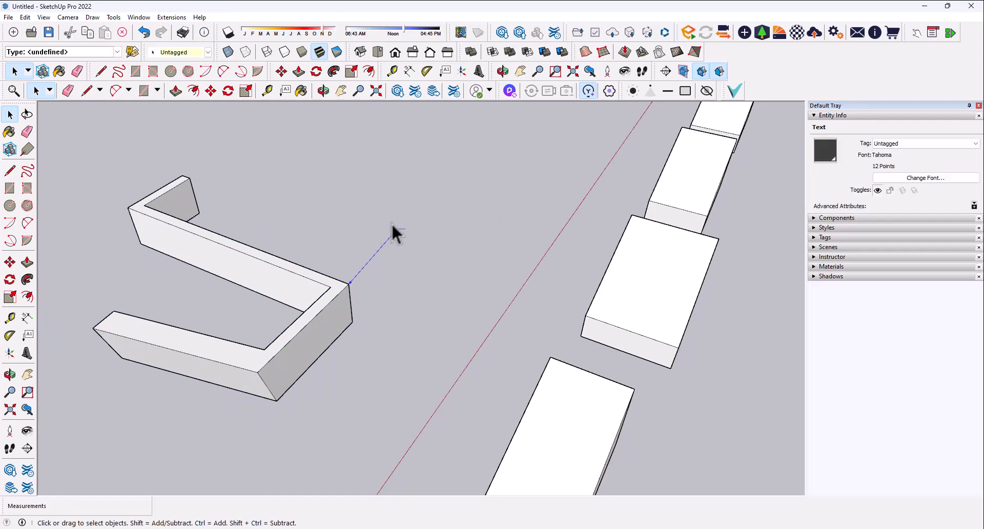
pyautogui.click(290, 272)
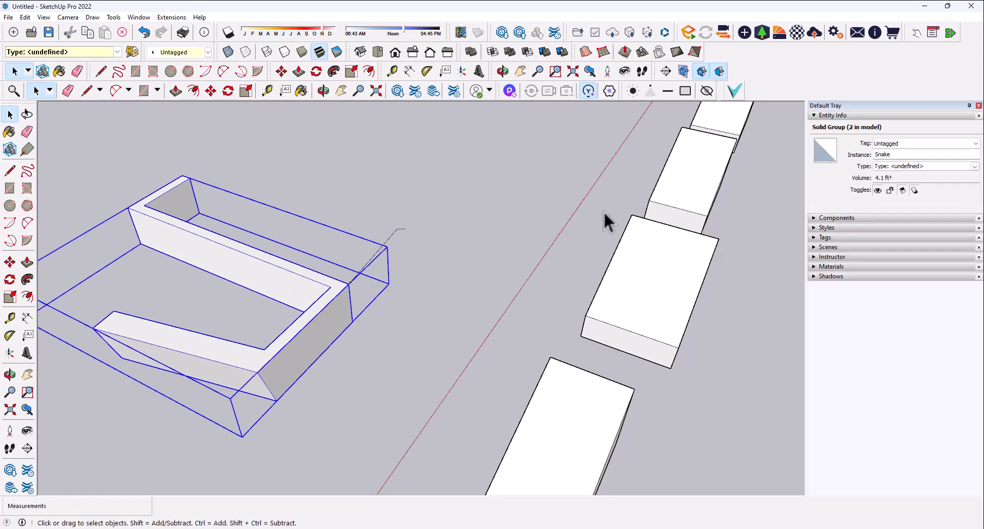
pyautogui.click(478, 243)
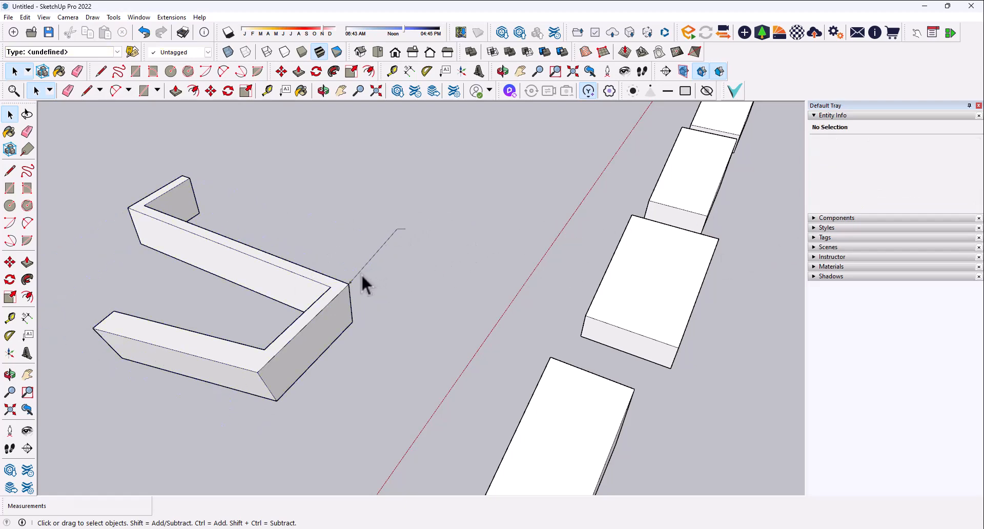
pyautogui.scroll(2, 207, 246)
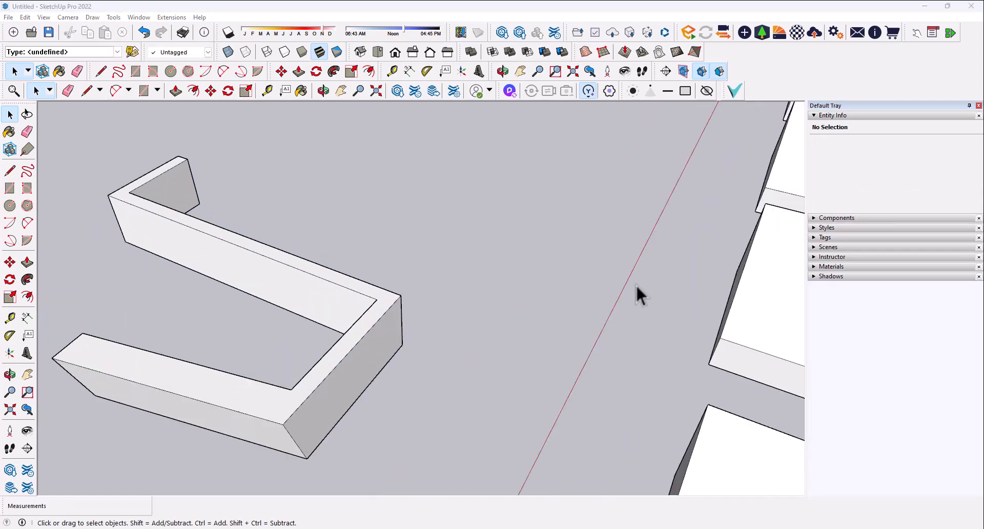
pyautogui.click(346, 318)
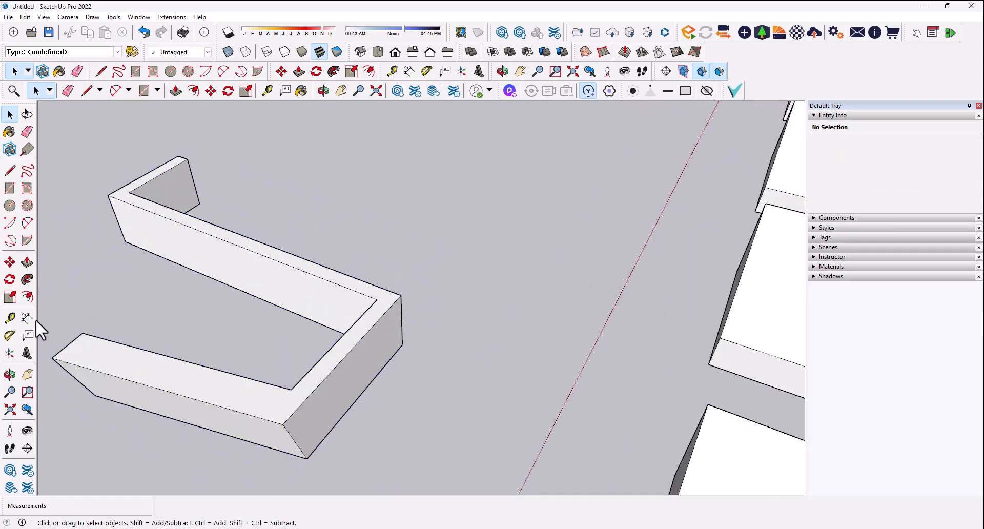
# Attach a leader text label reading Snake to the upper outer corner of the U-shaped group.
pyautogui.click(27, 336)
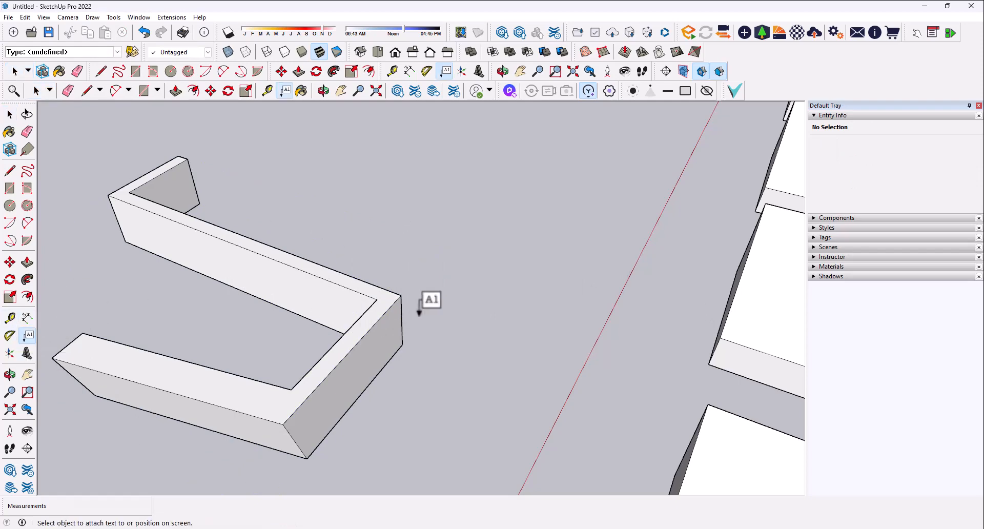
pyautogui.click(401, 294)
pyautogui.click(506, 250)
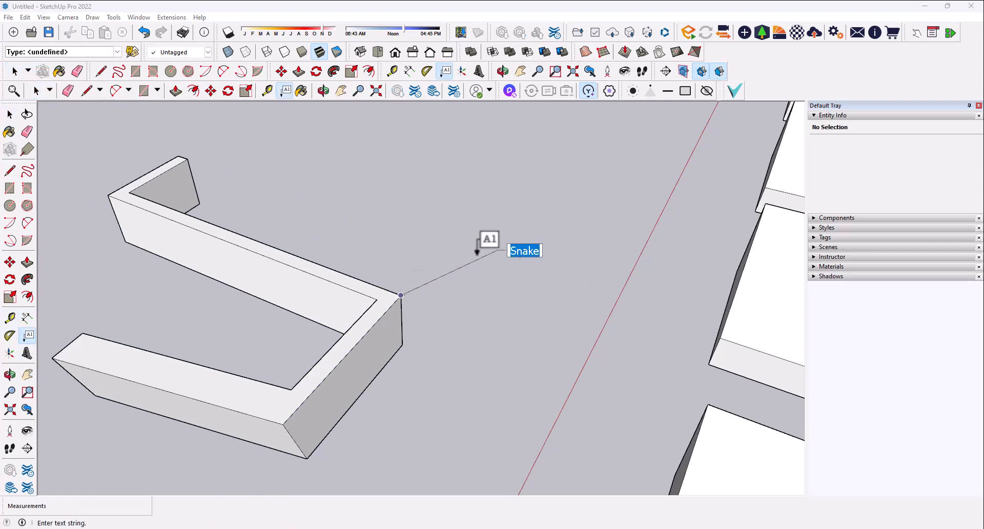
pyautogui.click(10, 114)
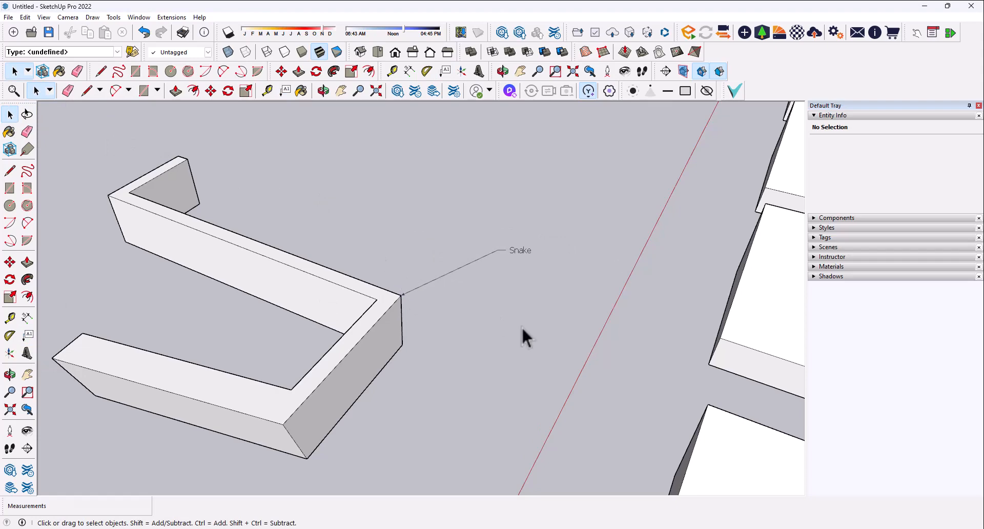
# Review the Snake and Block labels together and select the Block label on the wedge.
pyautogui.scroll(-3, 512, 359)
pyautogui.moveTo(512, 364); pyautogui.dragTo(440, 259, button='middle')
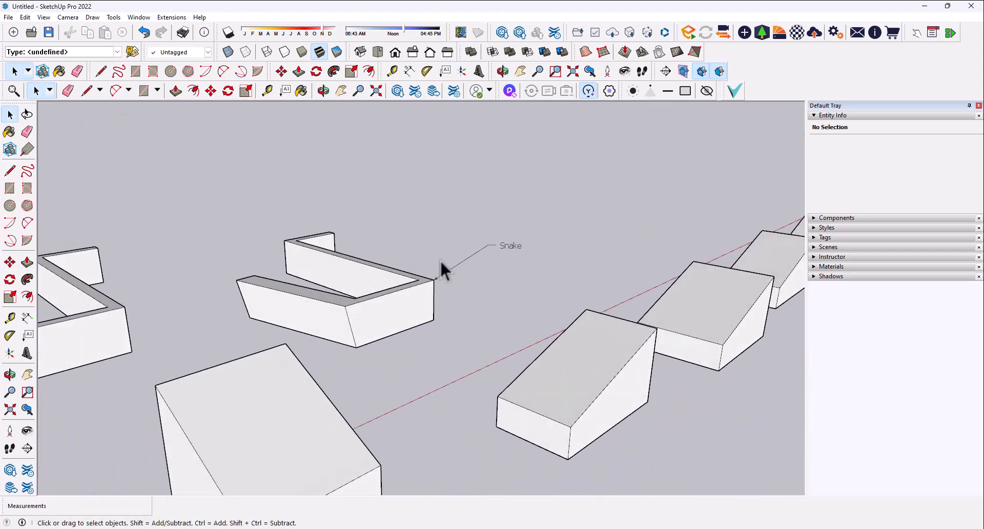
pyautogui.scroll(-2, 373, 307)
pyautogui.moveTo(413, 417)
pyautogui.mouseDown(button='middle')
pyautogui.moveTo(393, 363)
pyautogui.moveTo(417, 418)
pyautogui.mouseUp(button='middle')
pyautogui.scroll(2, 484, 427)
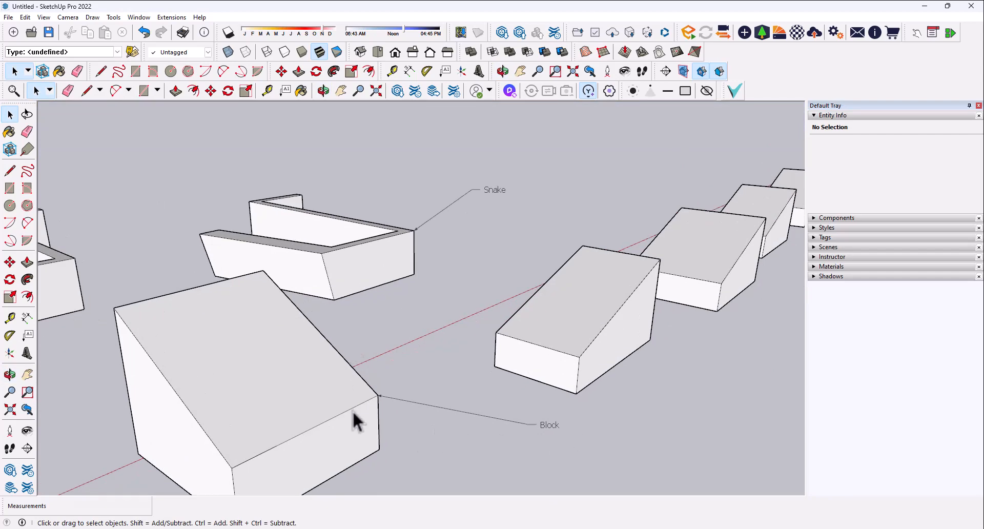
pyautogui.click(420, 403)
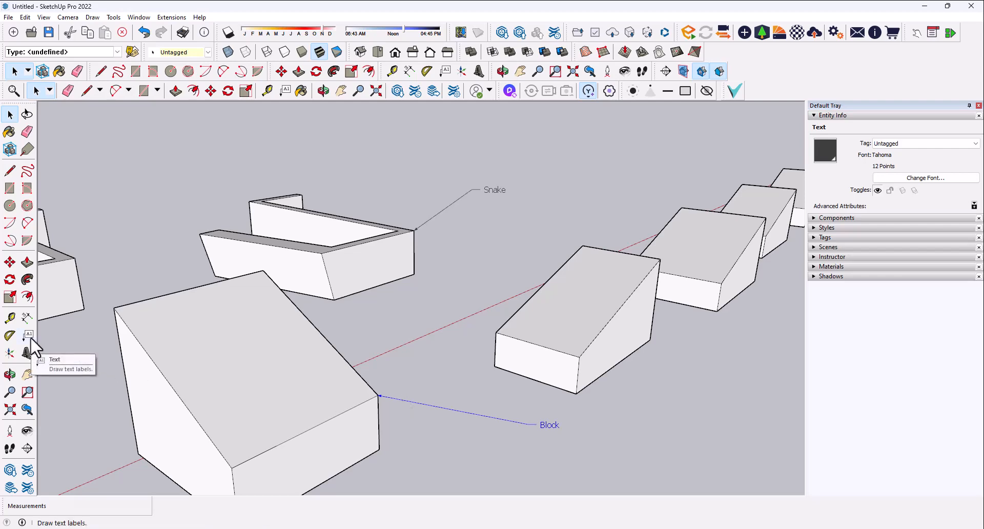
# Delete the Block leader label on the wedge and the Snake leader label on the U-shaped group.
pyautogui.press('Delete')
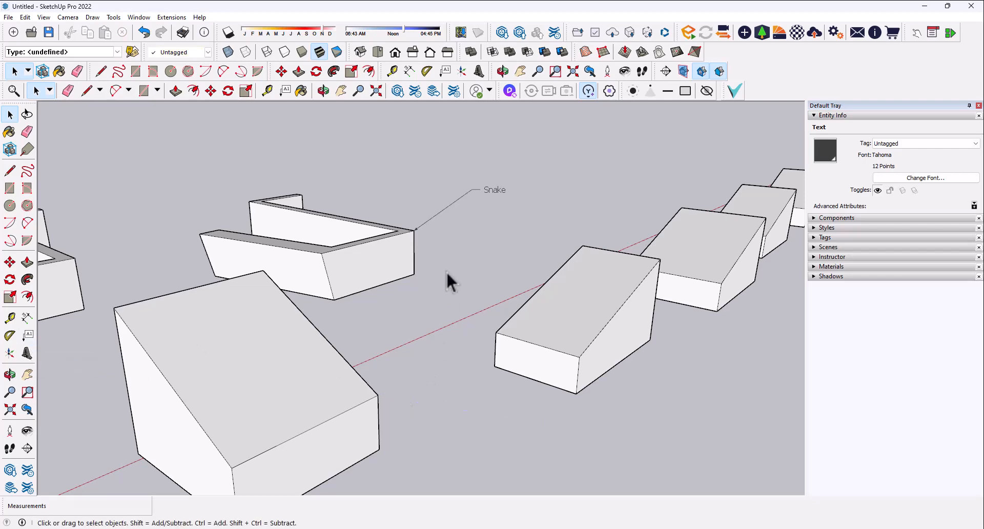
pyautogui.click(455, 201)
pyautogui.press('Delete')
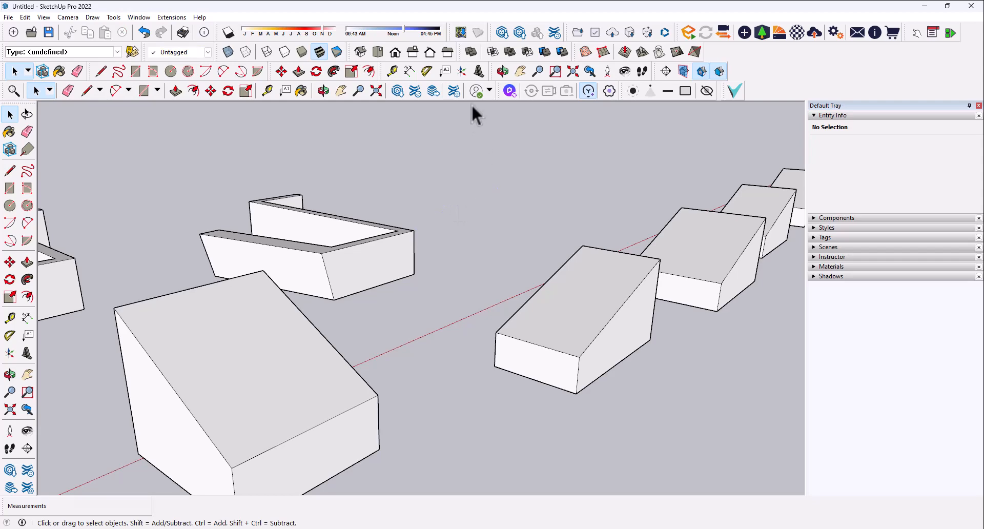
# Place filled 3D text reading Block in Tahoma, 10" high and extruded 1", on the ground beside the wedge.
pyautogui.click(479, 72)
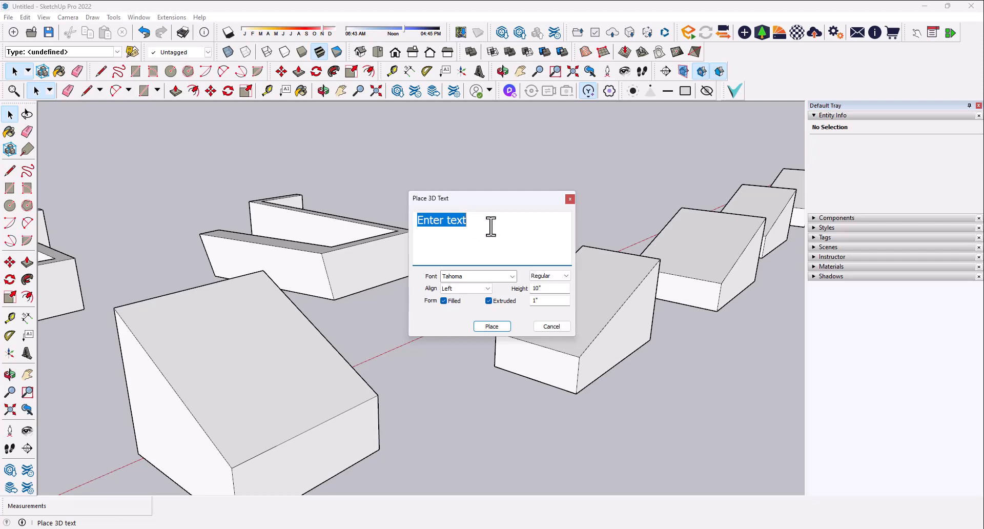
pyautogui.write('Block')
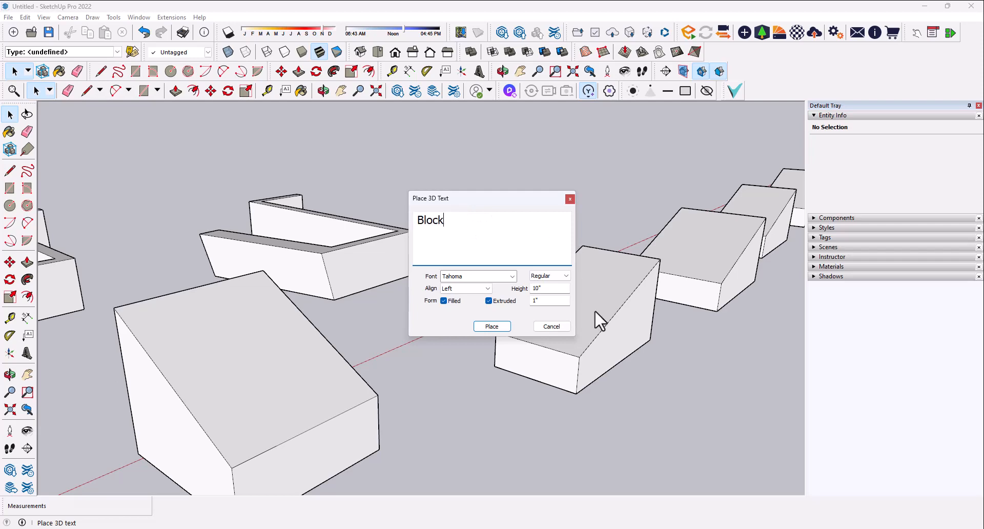
pyautogui.click(491, 326)
pyautogui.scroll(-3, 468, 349)
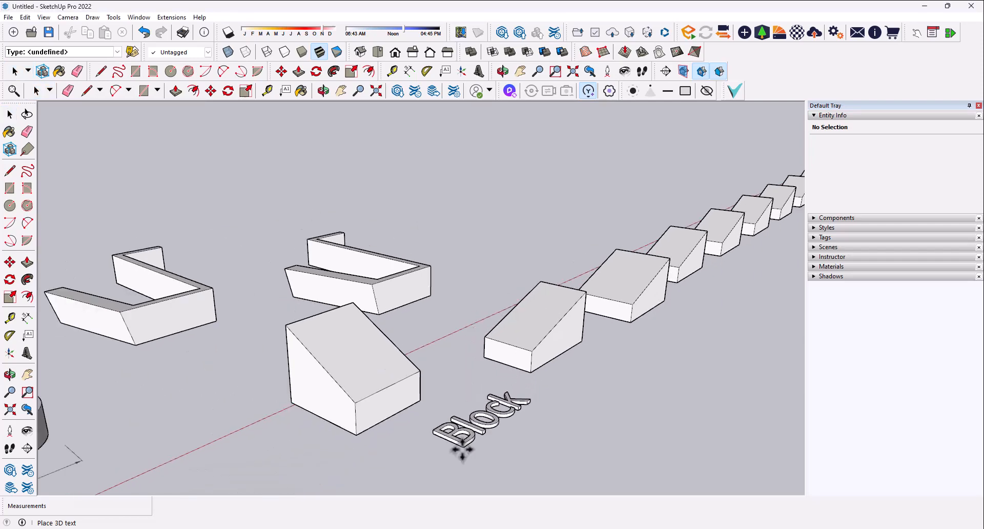
pyautogui.click(469, 445)
# Select the flat 3D text Block on the ground beside the wedge and delete it.
pyautogui.scroll(3, 486, 441)
pyautogui.moveTo(479, 439); pyautogui.dragTo(559, 404, button='middle')
pyautogui.click(574, 401)
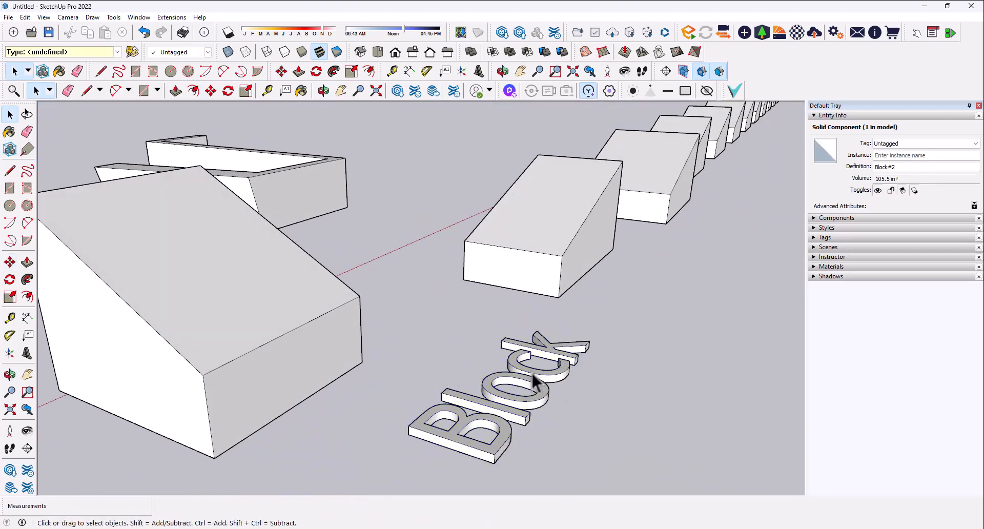
pyautogui.moveTo(457, 336); pyautogui.dragTo(443, 332)
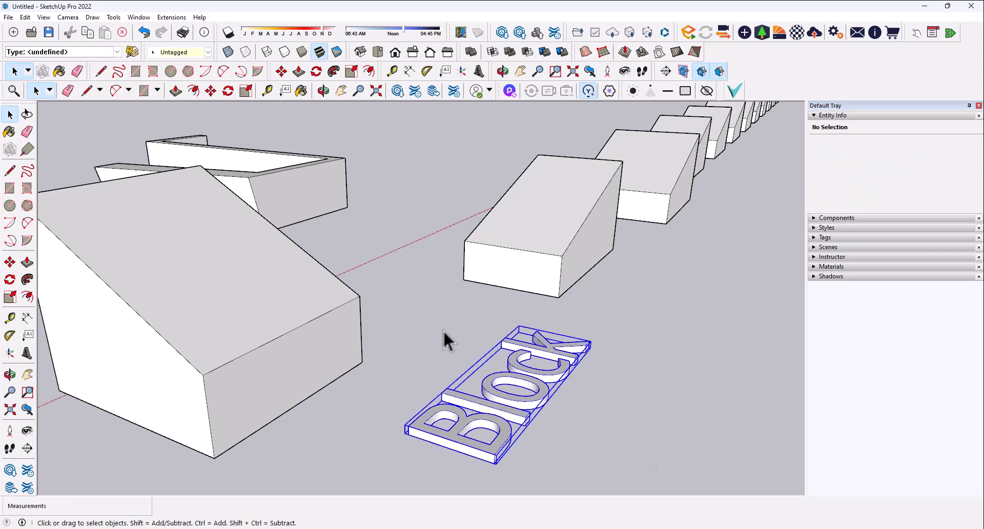
pyautogui.press('Delete')
# Look over the solids in the model and select the large wedge to check its entity information.
pyautogui.scroll(-2, 594, 421)
pyautogui.scroll(-2, 594, 416)
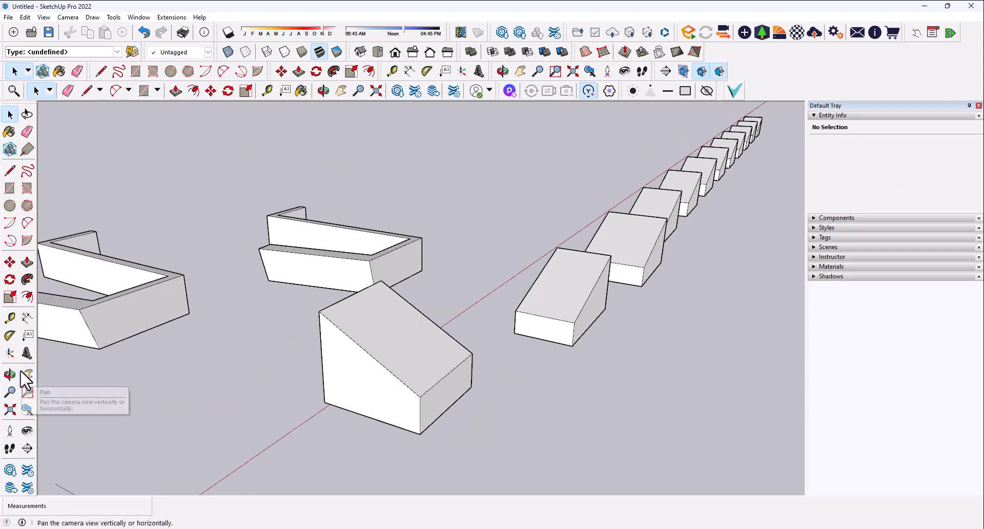
pyautogui.moveTo(92, 413); pyautogui.dragTo(53, 400, button='middle')
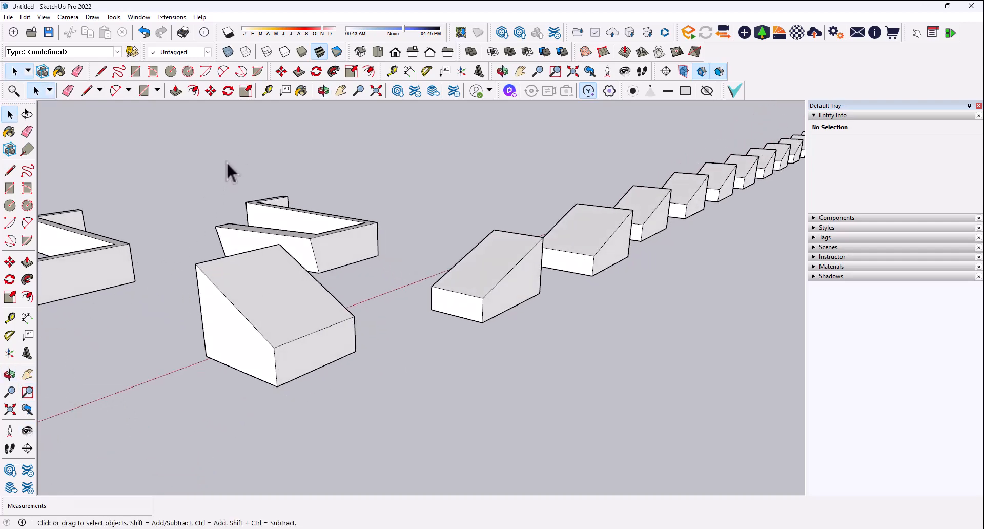
pyautogui.scroll(-5, 510, 310)
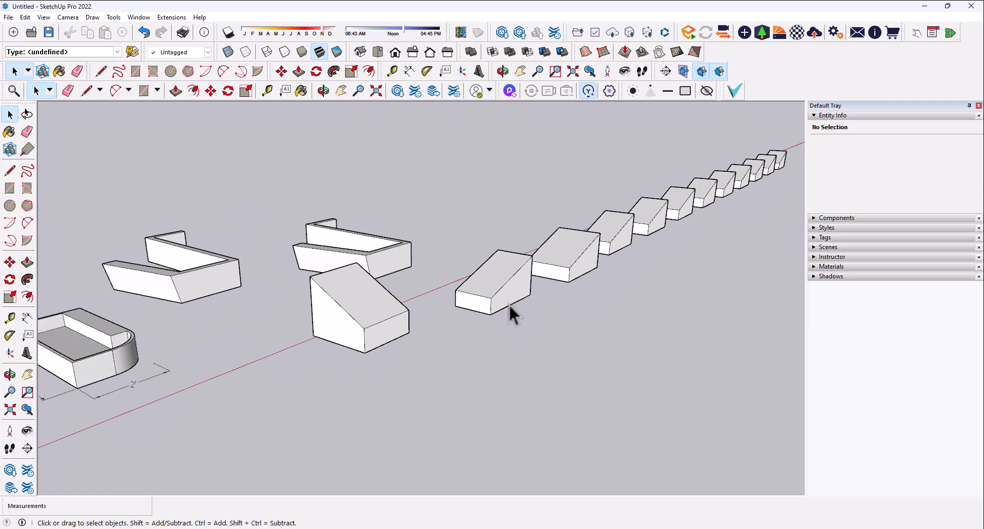
pyautogui.scroll(5, 231, 318)
pyautogui.moveTo(228, 312); pyautogui.dragTo(298, 301, button='middle')
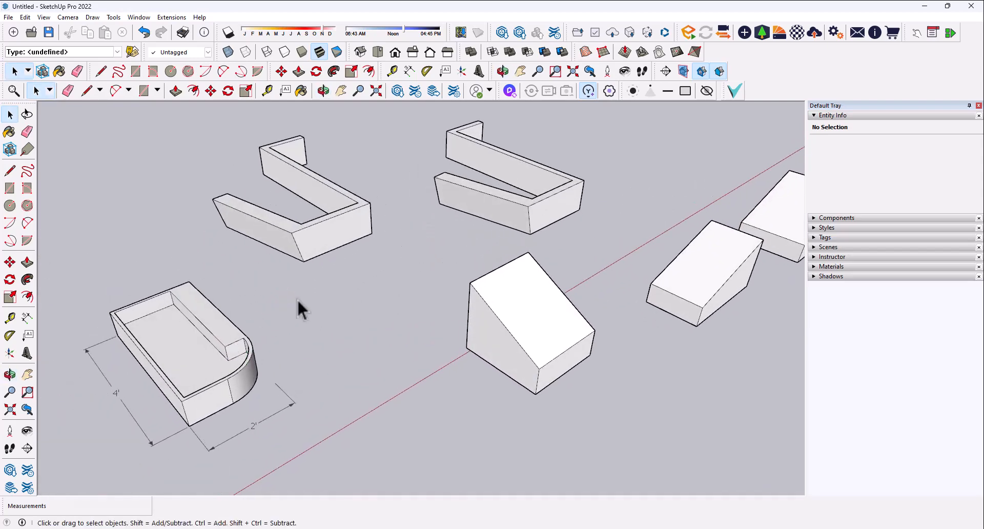
pyautogui.click(530, 338)
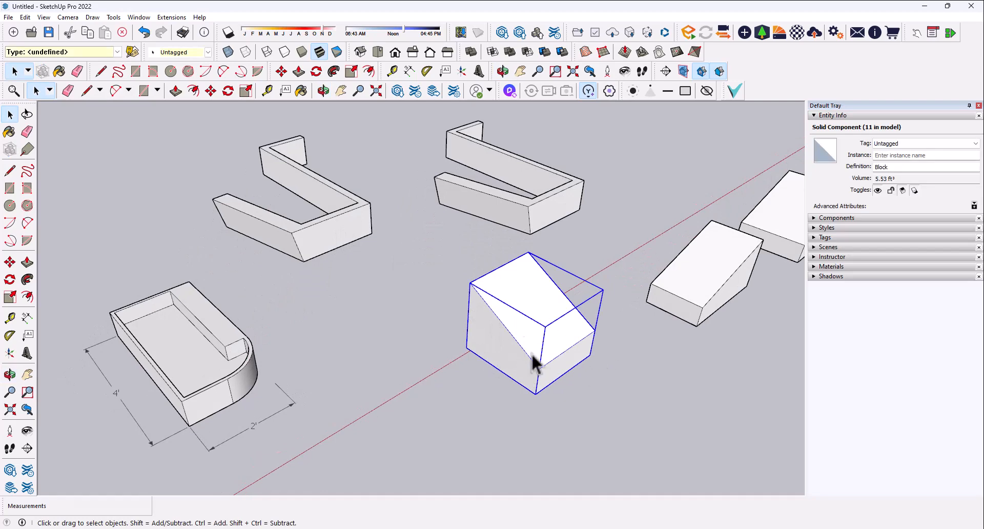
pyautogui.scroll(-3, 398, 338)
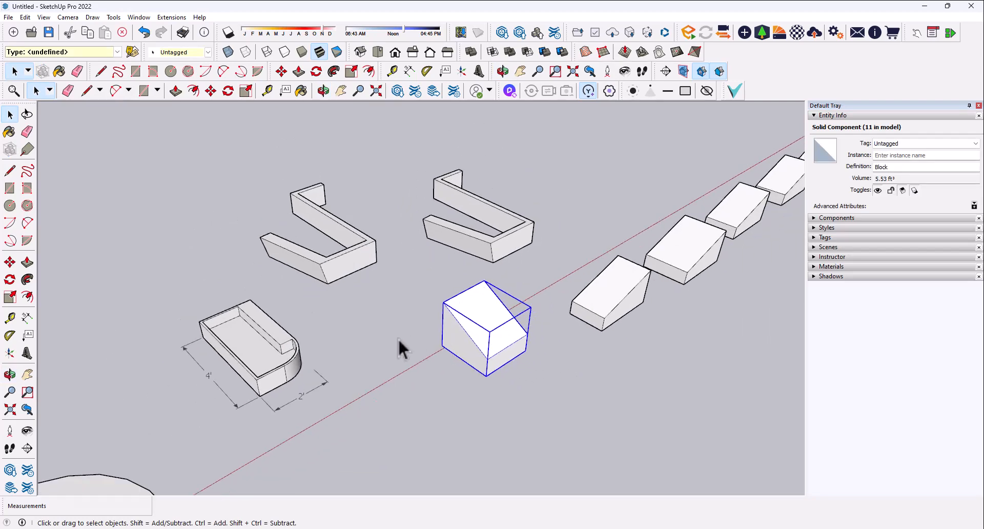
pyautogui.scroll(3, 398, 337)
pyautogui.scroll(1, 478, 342)
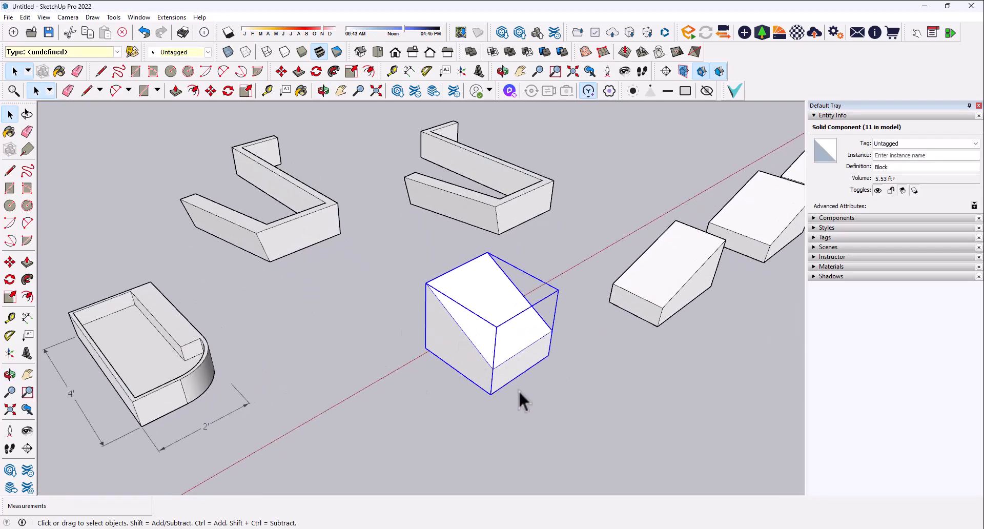
# Draw a ground rectangle about 2' 4 1/4" by 1' 7 15/16" overlapping the large wedge's lower corner.
pyautogui.moveTo(327, 333); pyautogui.dragTo(438, 278, button='middle')
pyautogui.scroll(2, 439, 275)
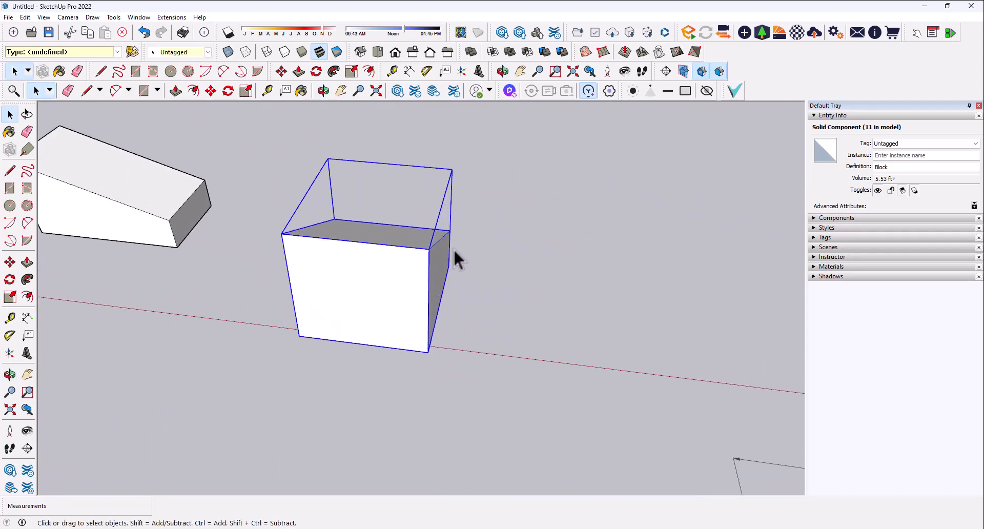
pyautogui.click(9, 187)
pyautogui.click(336, 376)
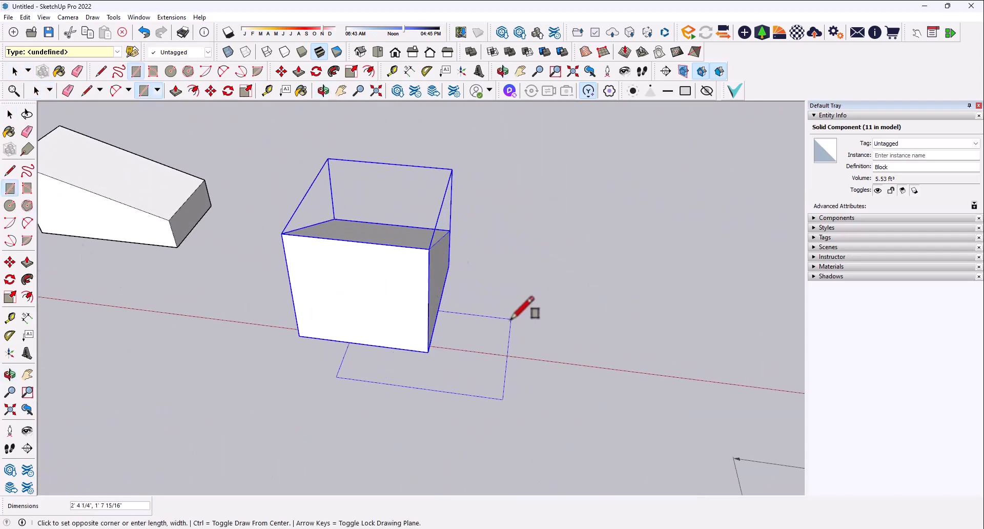
pyautogui.click(511, 319)
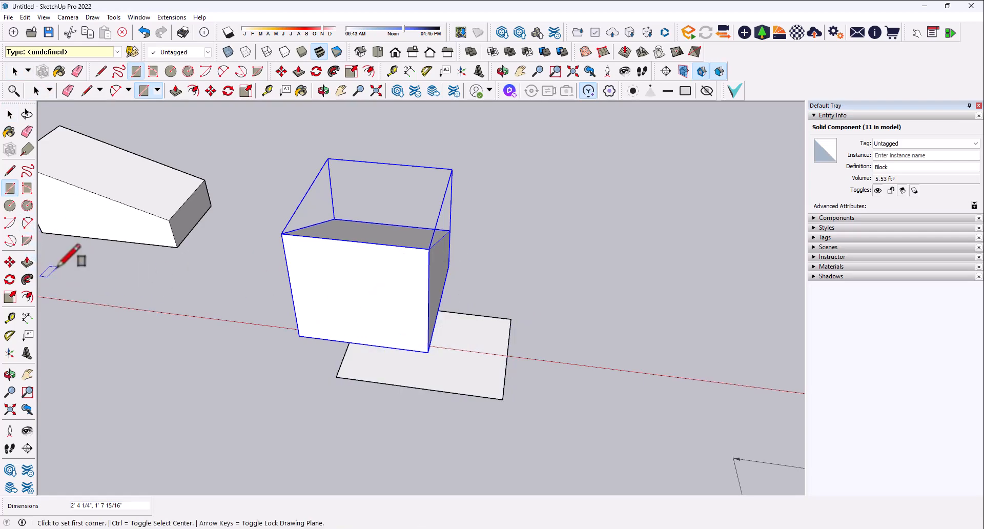
pyautogui.click(468, 362)
pyautogui.press('Escape')
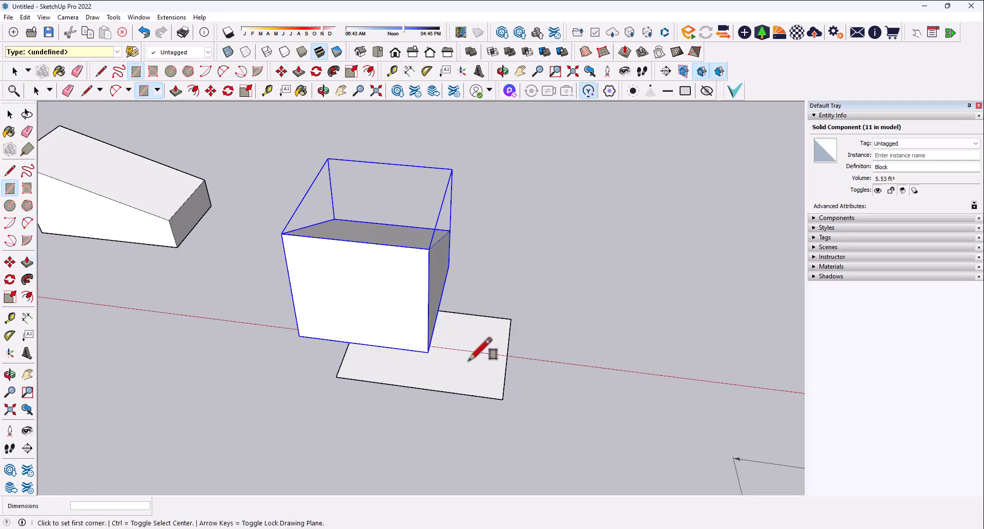
# Extrude the ground rectangle upward into a low box that intersects the wedge and stays below its top.
pyautogui.press('space')
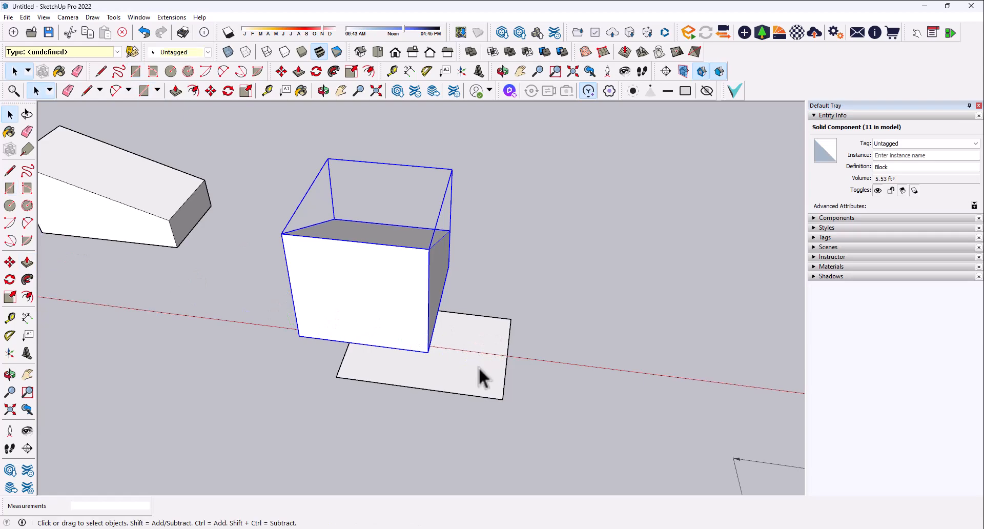
pyautogui.press('p')
pyautogui.click(479, 356)
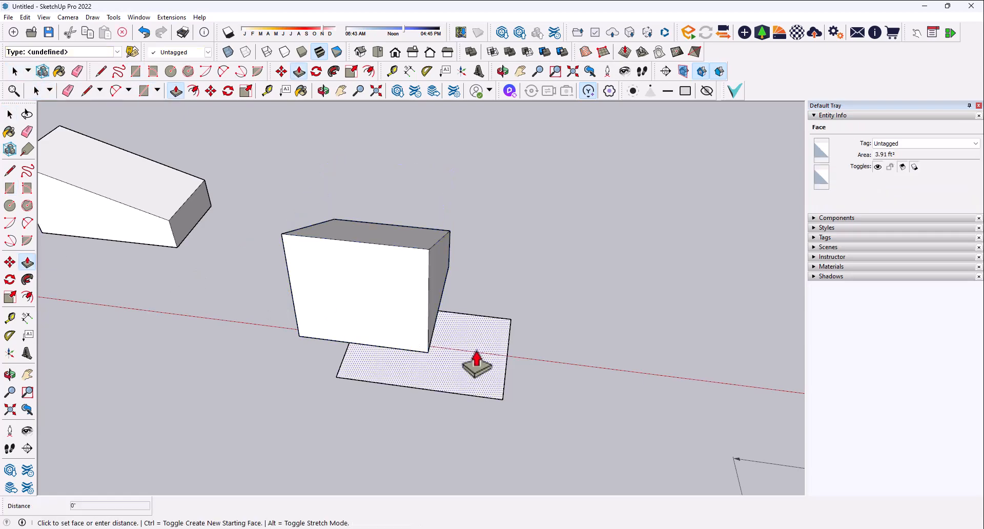
pyautogui.press('Escape')
pyautogui.press('space')
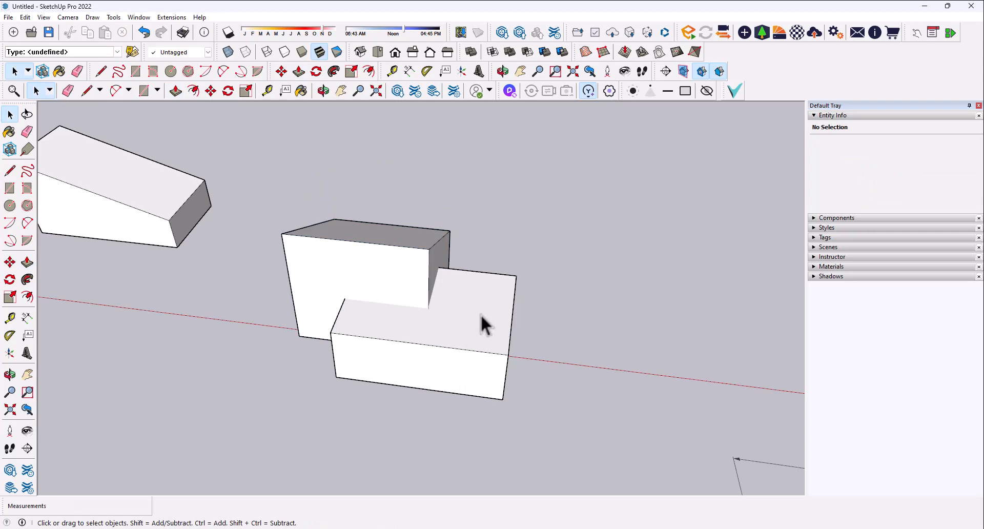
# Make all of the low box's geometry a component with the definition name box.
pyautogui.tripleClick(486, 320)
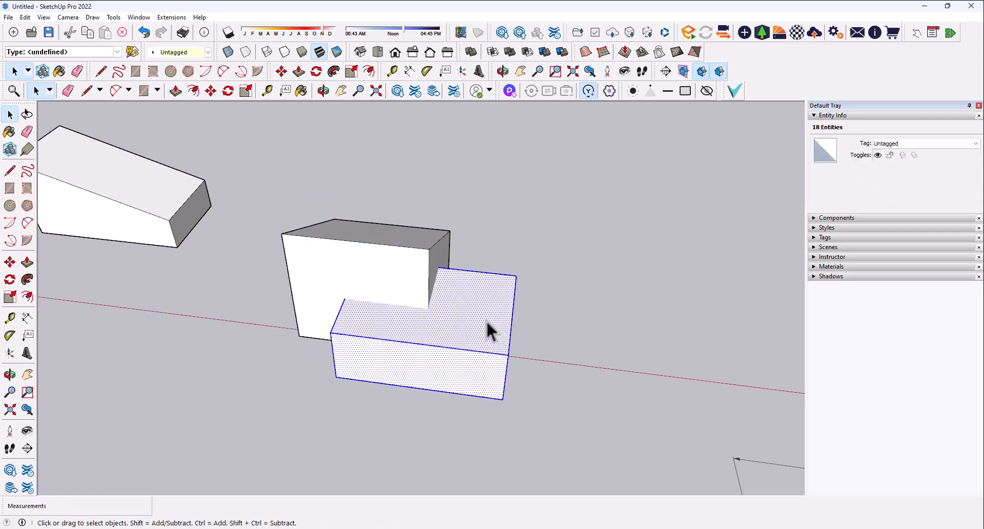
pyautogui.moveTo(465, 331); pyautogui.dragTo(358, 335, button='middle')
pyautogui.rightClick(359, 333)
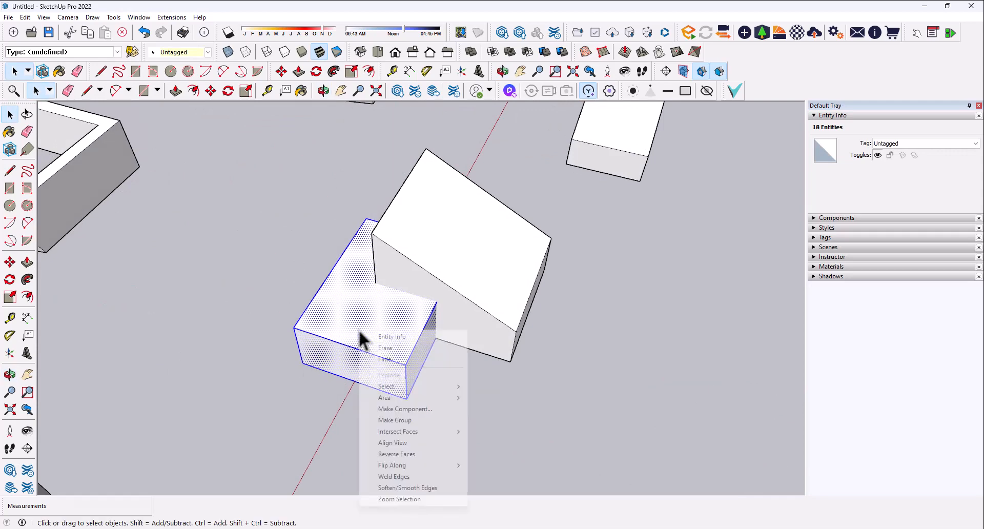
pyautogui.click(406, 409)
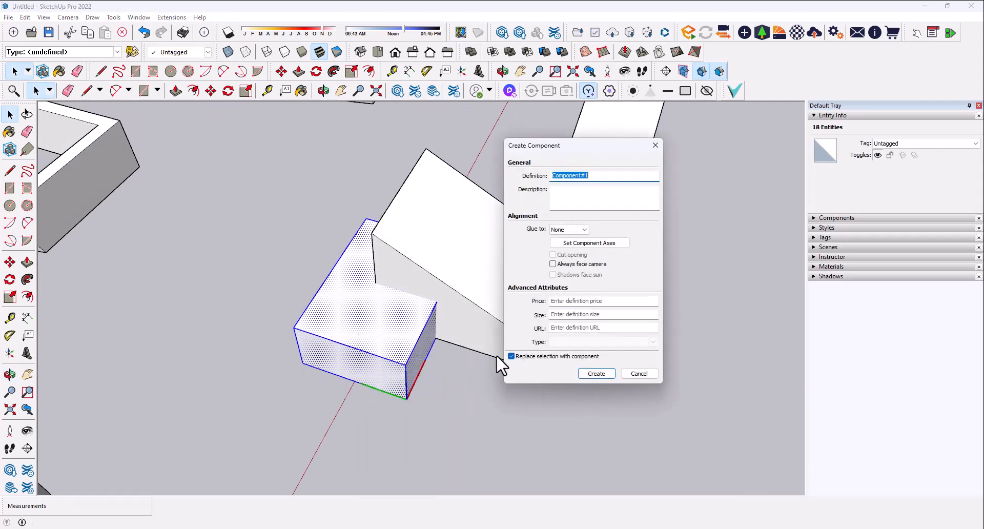
pyautogui.write('box')
pyautogui.press('Return')
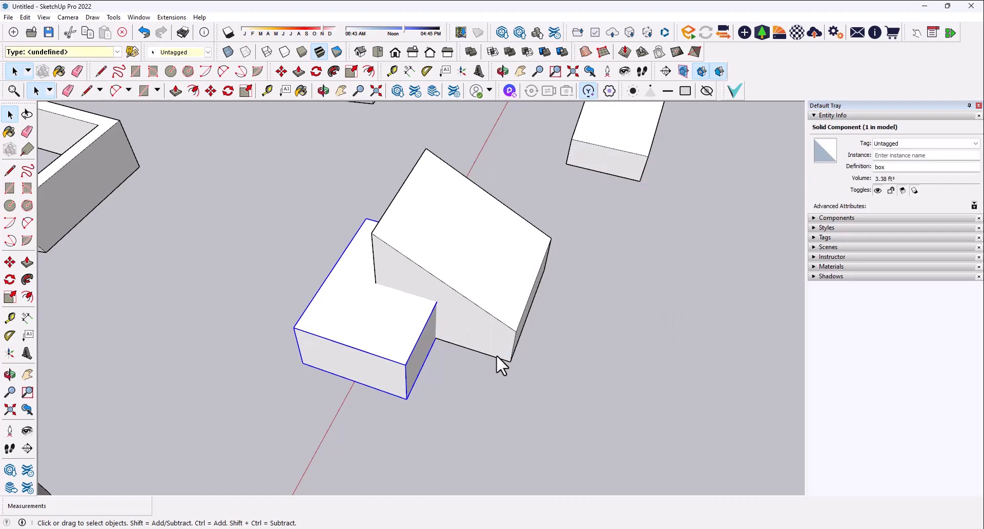
# Inspect the overlapping box and wedge from several sides, selecting each solid in turn.
pyautogui.click(500, 367)
pyautogui.moveTo(384, 310); pyautogui.dragTo(450, 314, button='middle')
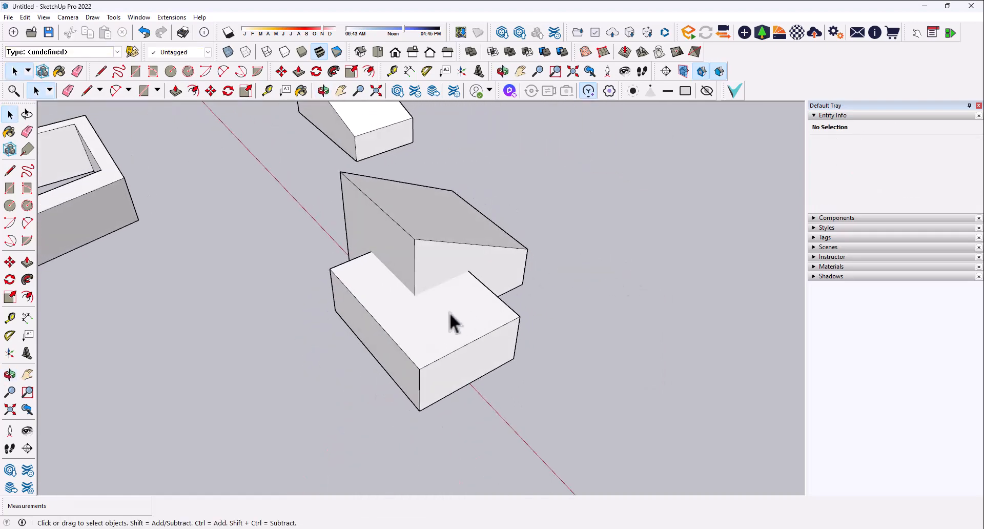
pyautogui.click(423, 359)
pyautogui.click(439, 243)
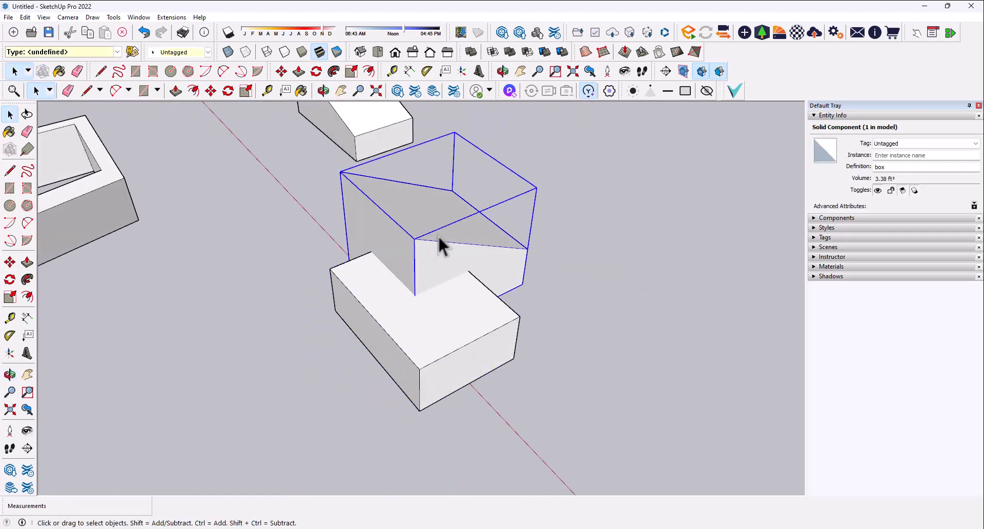
pyautogui.moveTo(421, 262); pyautogui.dragTo(593, 253, button='middle')
pyautogui.click(580, 241)
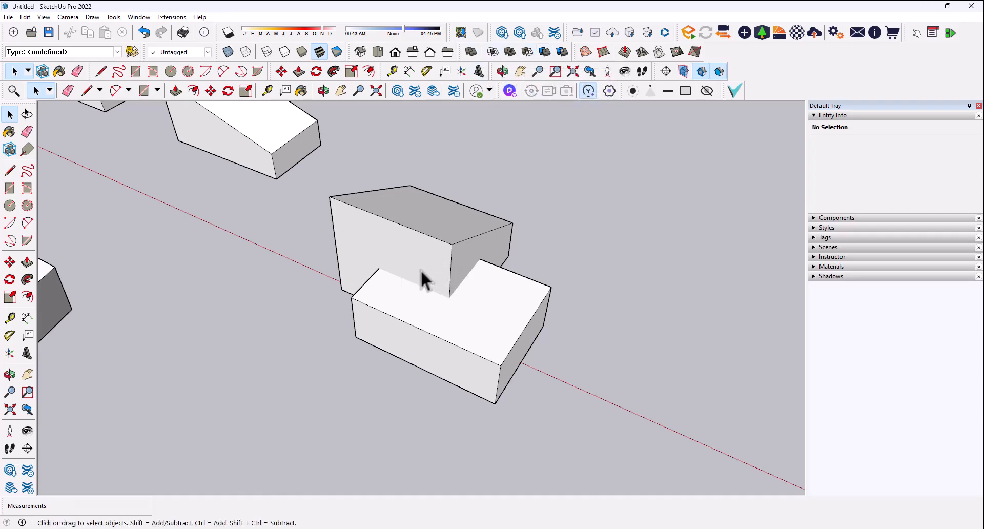
pyautogui.click(529, 51)
pyautogui.click(497, 313)
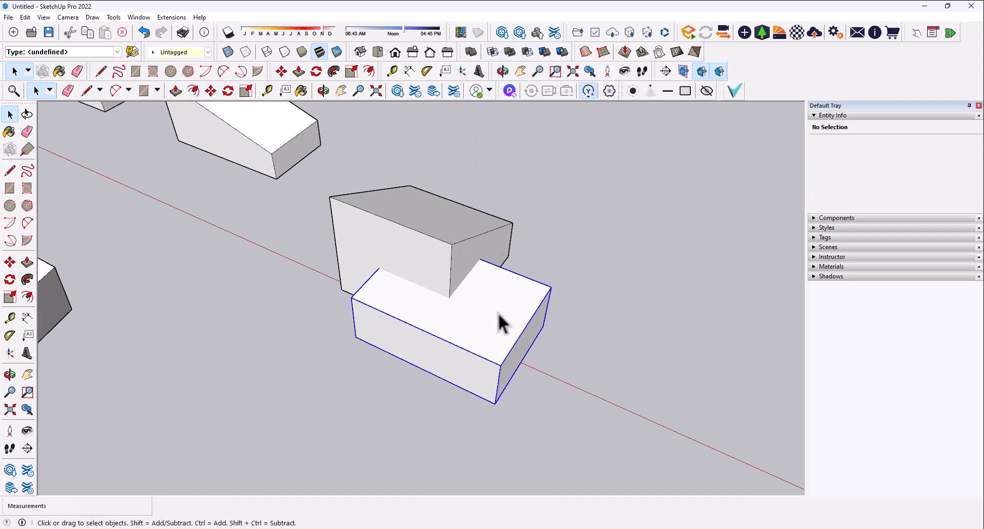
pyautogui.click(458, 237)
pyautogui.click(542, 208)
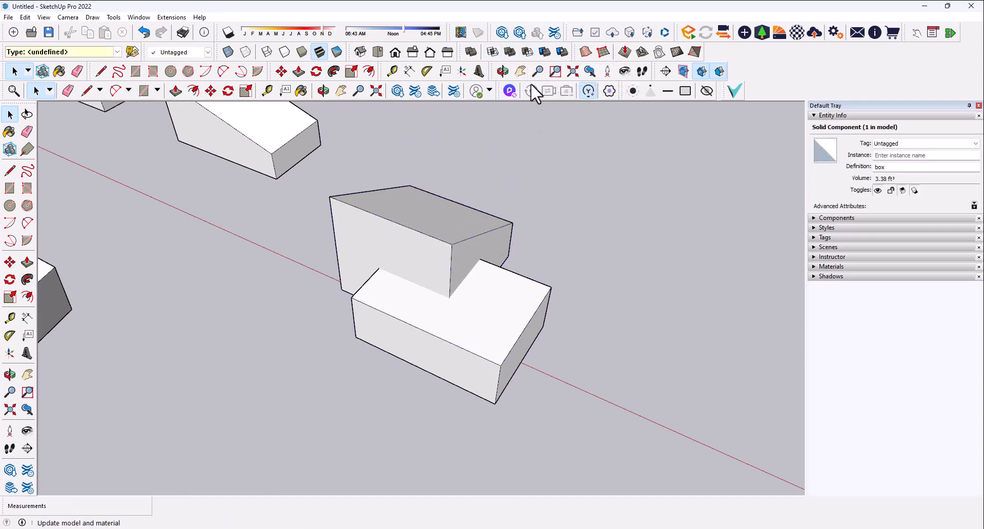
# Try the Subtract operation with the wedge as first solid and the box as second, and undo it.
pyautogui.click(529, 52)
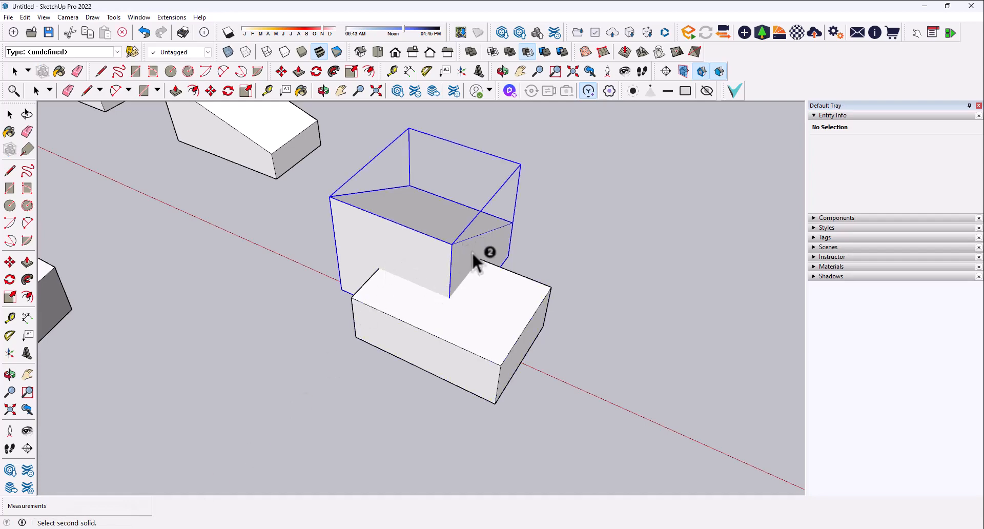
pyautogui.click(520, 304)
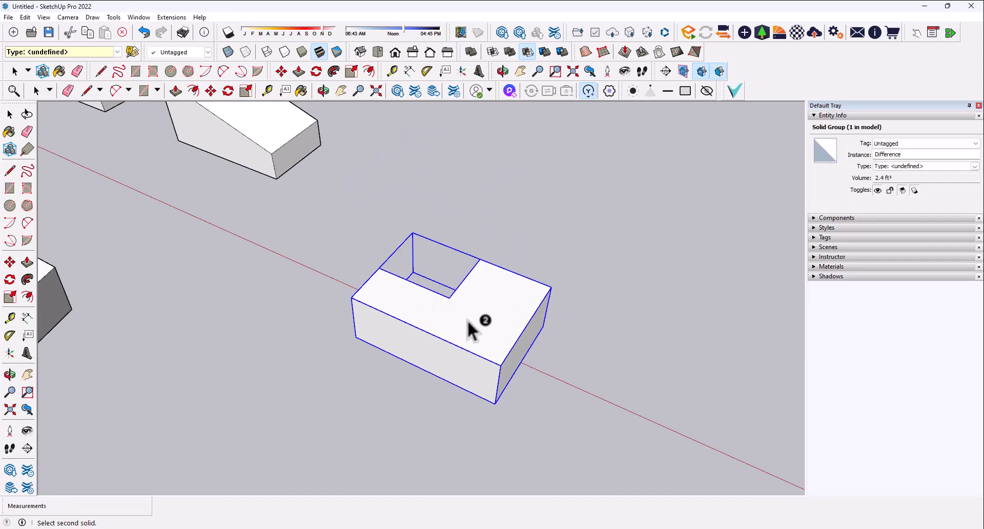
pyautogui.press('space')
pyautogui.click(541, 268)
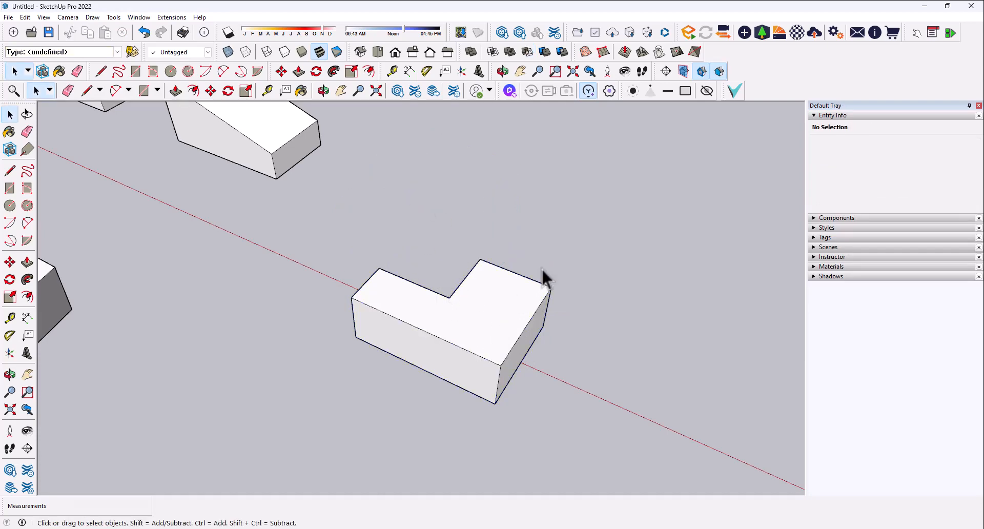
pyautogui.hotkey('ctrl', 'z')
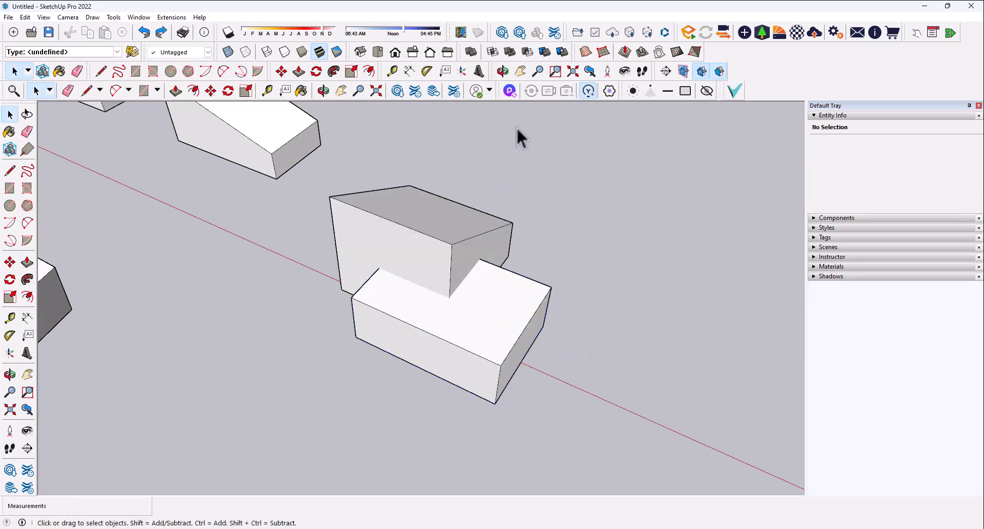
# Subtract the low box from the wedge, taking the box as first solid and the wedge as second.
pyautogui.click(528, 52)
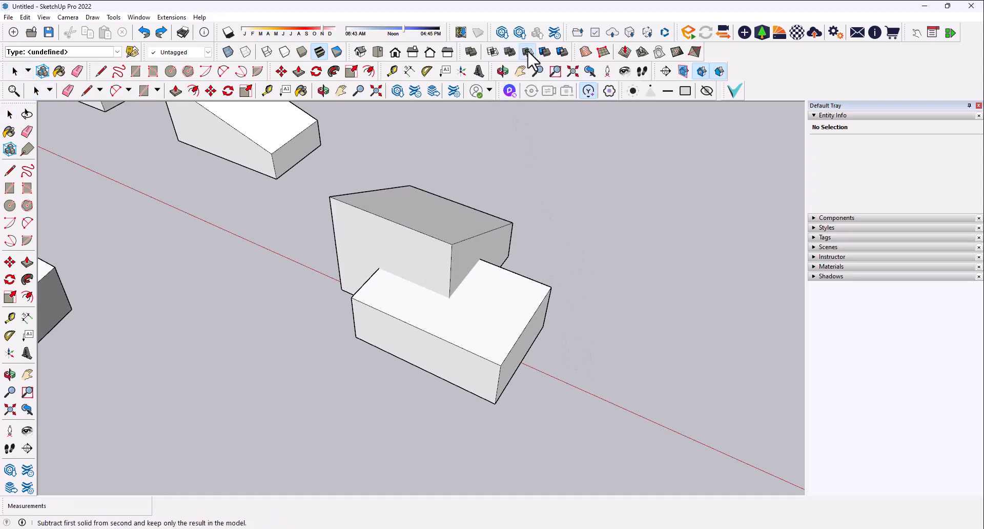
pyautogui.click(534, 315)
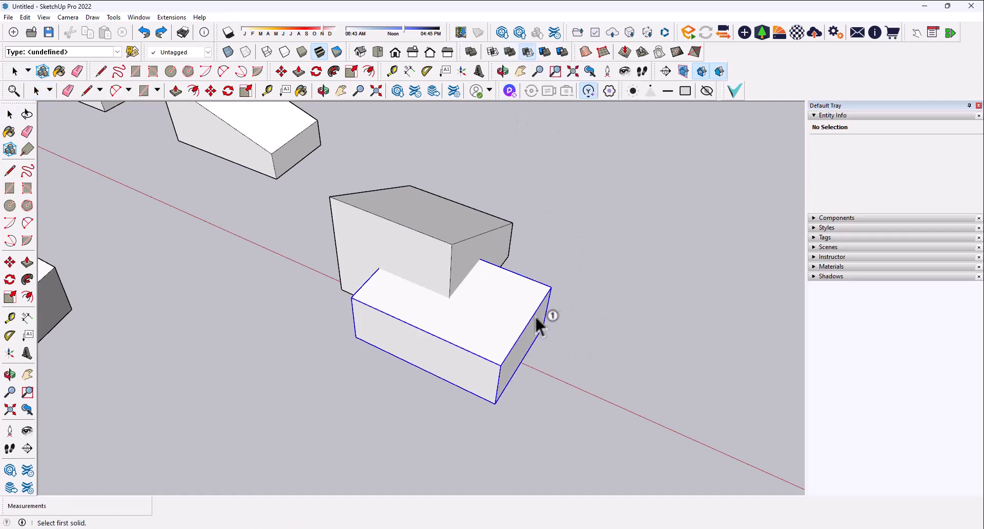
pyautogui.click(481, 242)
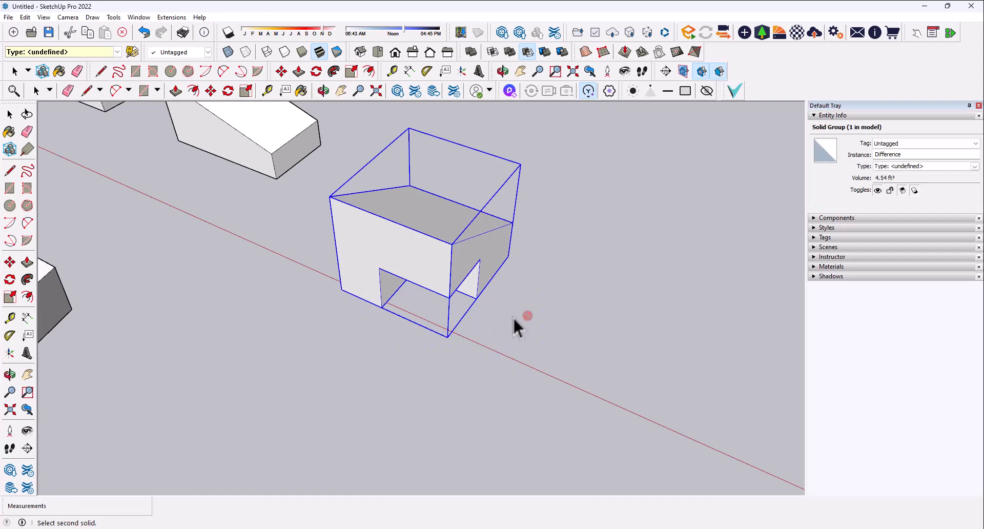
pyautogui.press('space')
pyautogui.click(521, 309)
# Examine the notch cut into the wedge from several sides and distances.
pyautogui.moveTo(468, 309); pyautogui.dragTo(491, 258, button='middle')
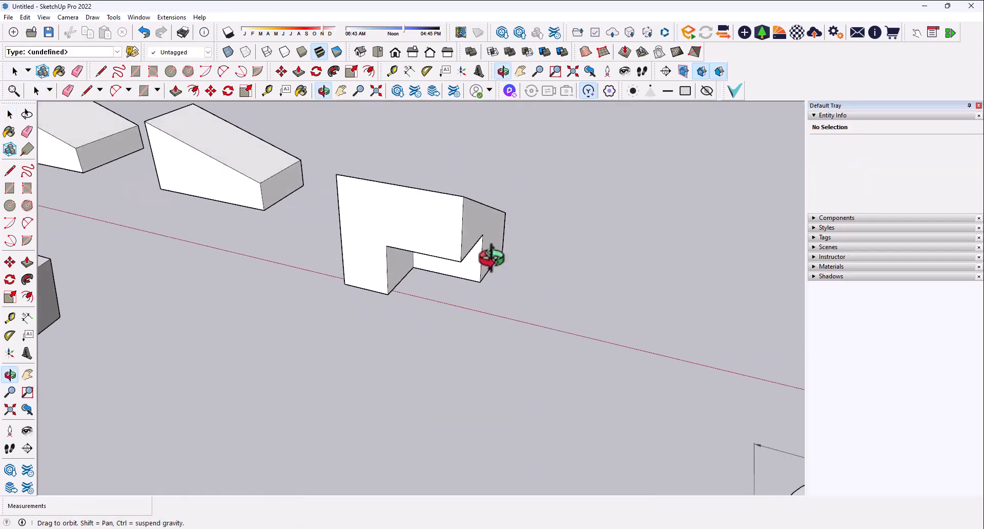
pyautogui.scroll(4, 494, 262)
pyautogui.scroll(-2, 499, 379)
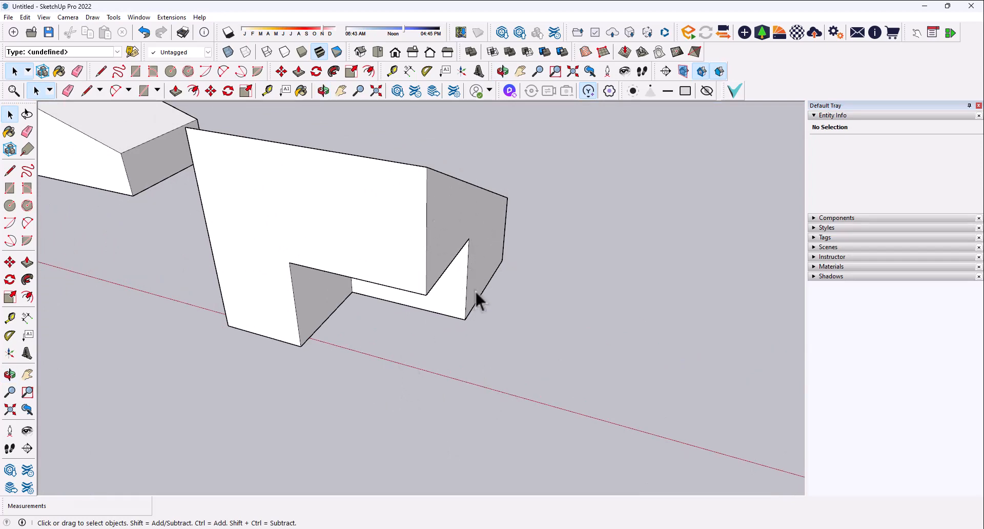
pyautogui.moveTo(474, 290)
pyautogui.mouseDown(button='middle')
pyautogui.moveTo(450, 216)
pyautogui.moveTo(483, 281)
pyautogui.mouseUp(button='middle')
pyautogui.scroll(-3, 440, 160)
pyautogui.scroll(6, 454, 245)
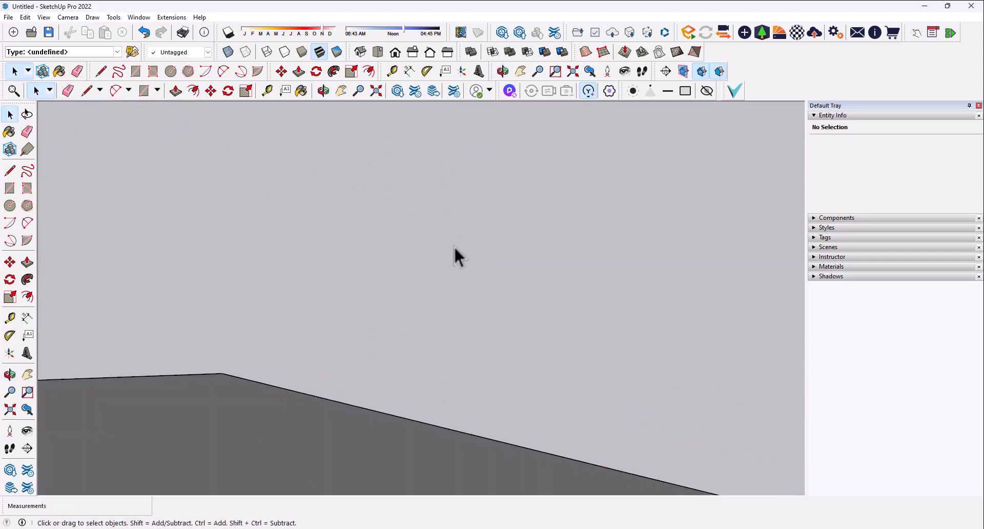
pyautogui.scroll(-4, 447, 247)
pyautogui.moveTo(442, 248); pyautogui.dragTo(345, 301, button='middle')
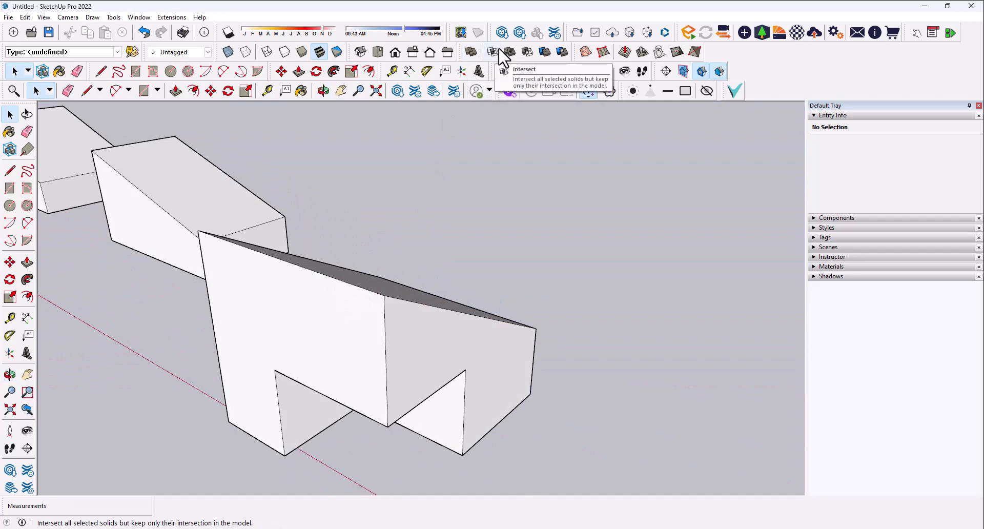
pyautogui.scroll(-2, 397, 319)
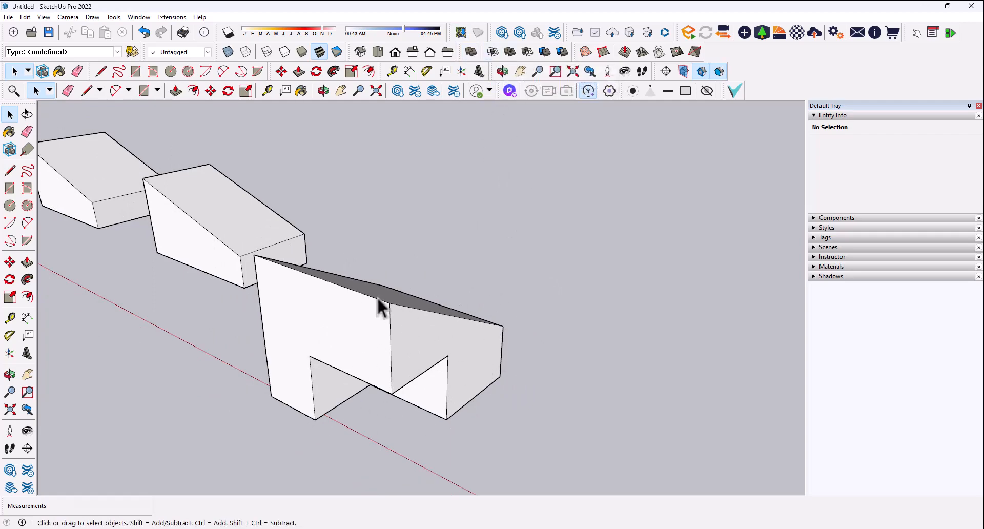
pyautogui.scroll(-3, 337, 272)
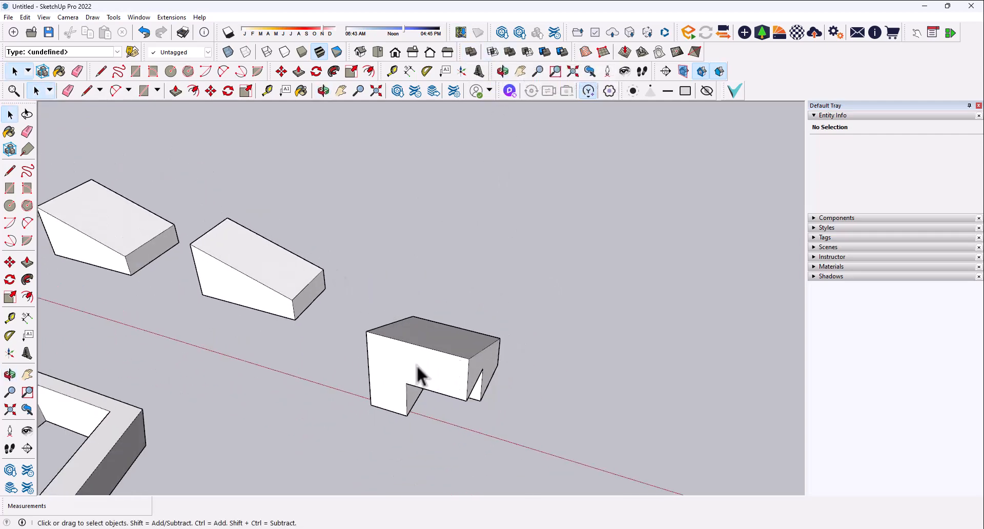
# Draw a ground rectangle about 4' 1" by 3' 9" overlapping the notched wedge, and extrude it upward about 7 5/8".
pyautogui.click(10, 187)
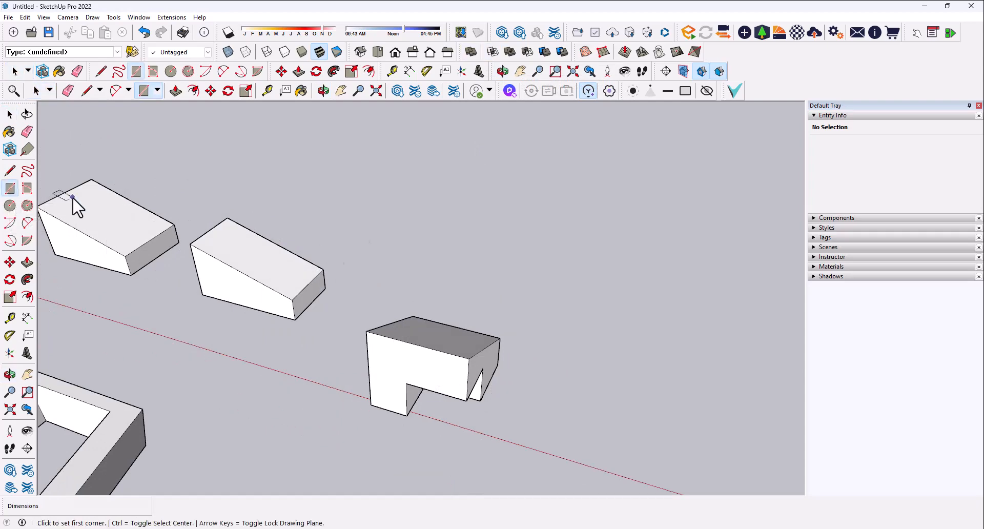
pyautogui.click(572, 403)
pyautogui.click(447, 269)
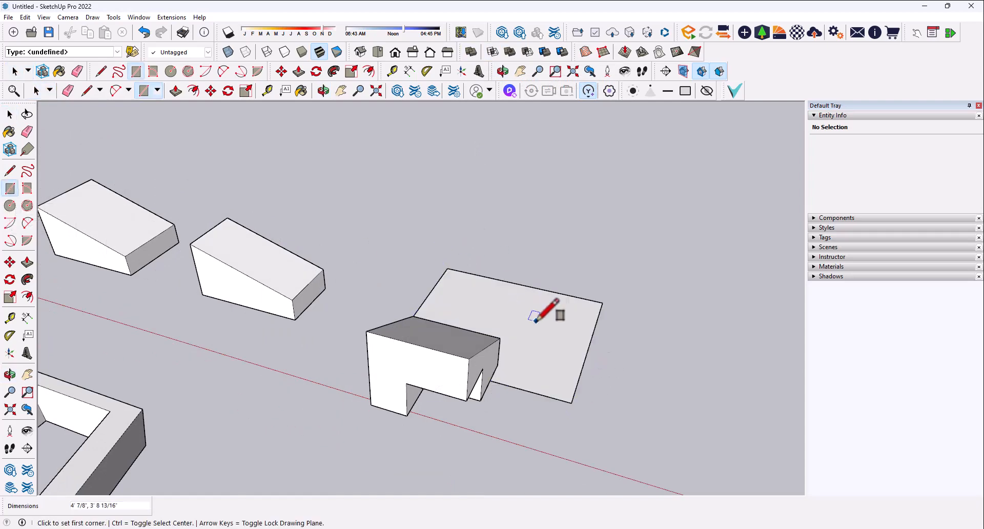
pyautogui.press('p')
pyautogui.click(529, 359)
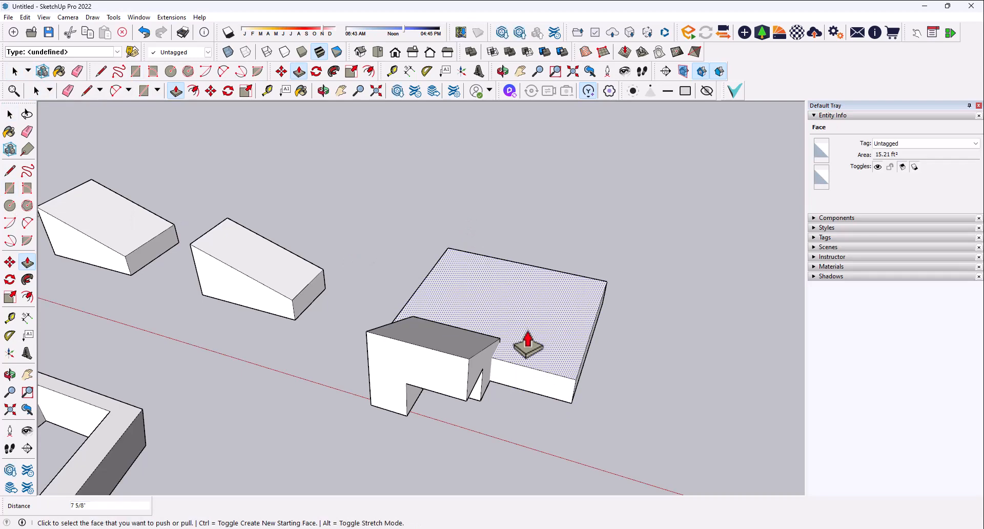
pyautogui.click(528, 346)
pyautogui.press('space')
# Make all of the new slab's geometry a component with the definition name block2.
pyautogui.moveTo(541, 336); pyautogui.dragTo(513, 336, button='middle')
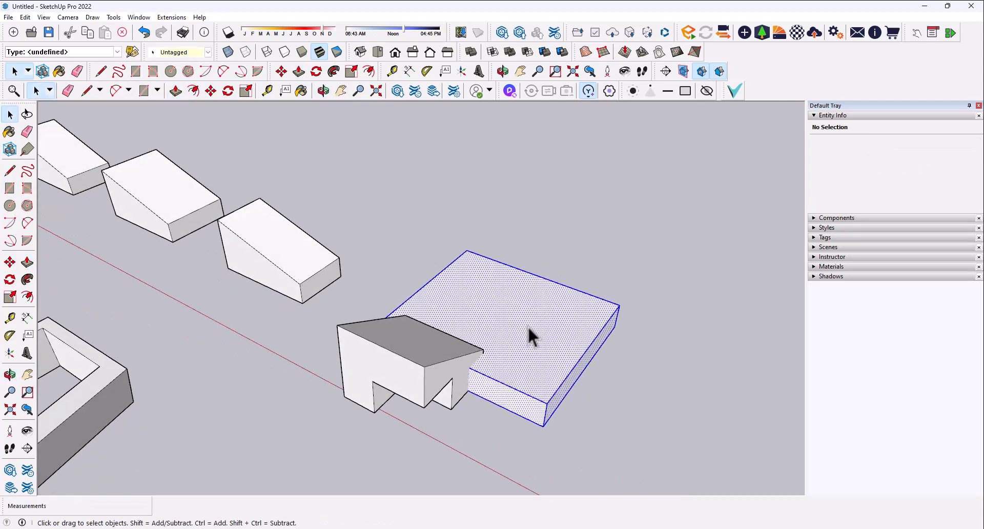
pyautogui.tripleClick(529, 328)
pyautogui.rightClick(528, 329)
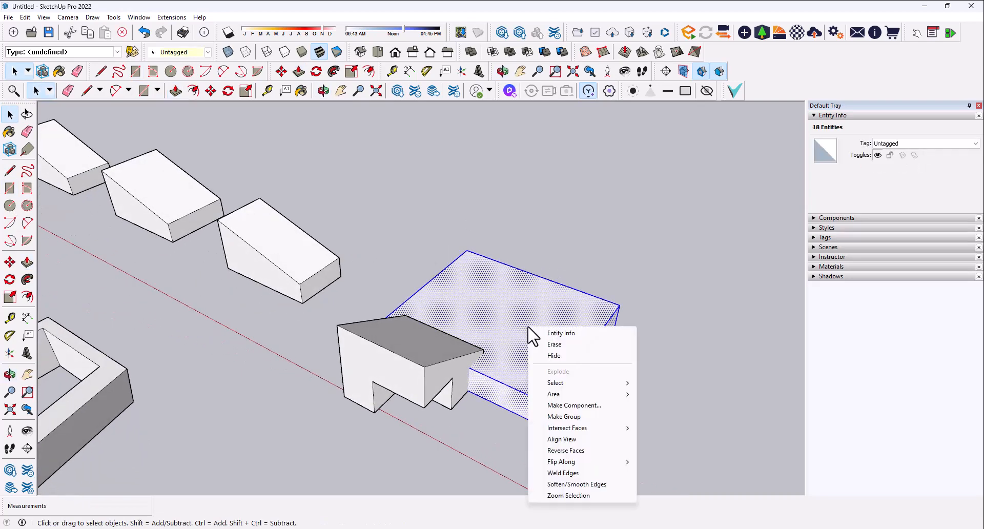
pyautogui.click(561, 405)
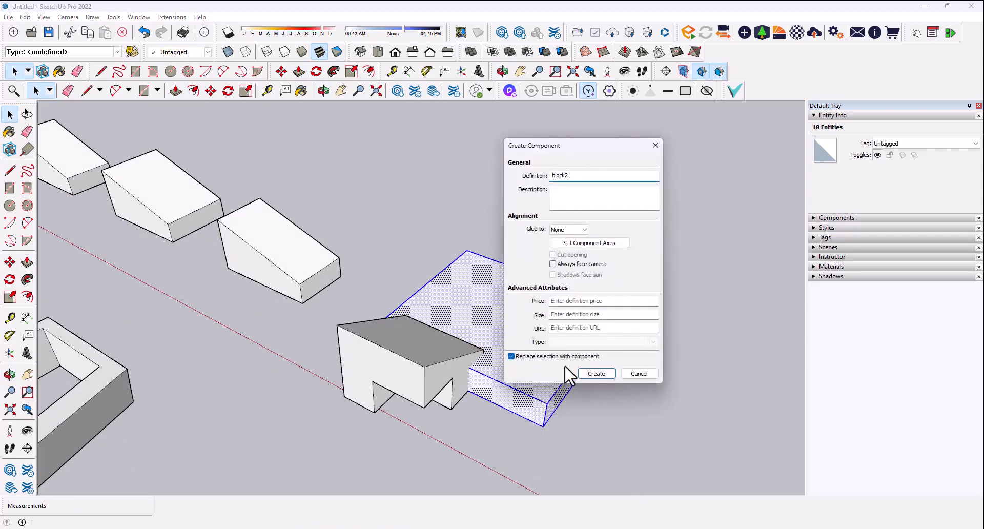
pyautogui.click(590, 374)
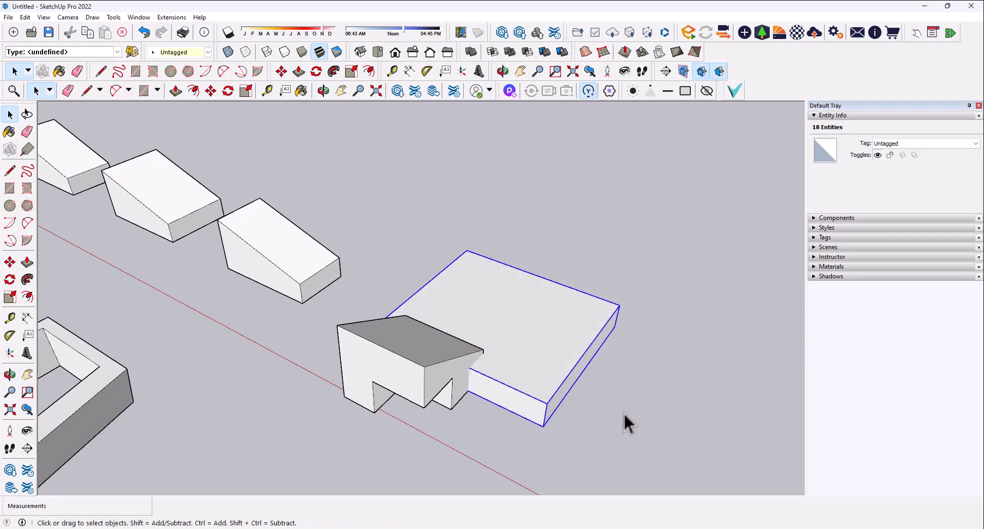
pyautogui.click(622, 414)
# Combine the notched wedge and the slab into one solid with the Union operation.
pyautogui.scroll(3, 510, 287)
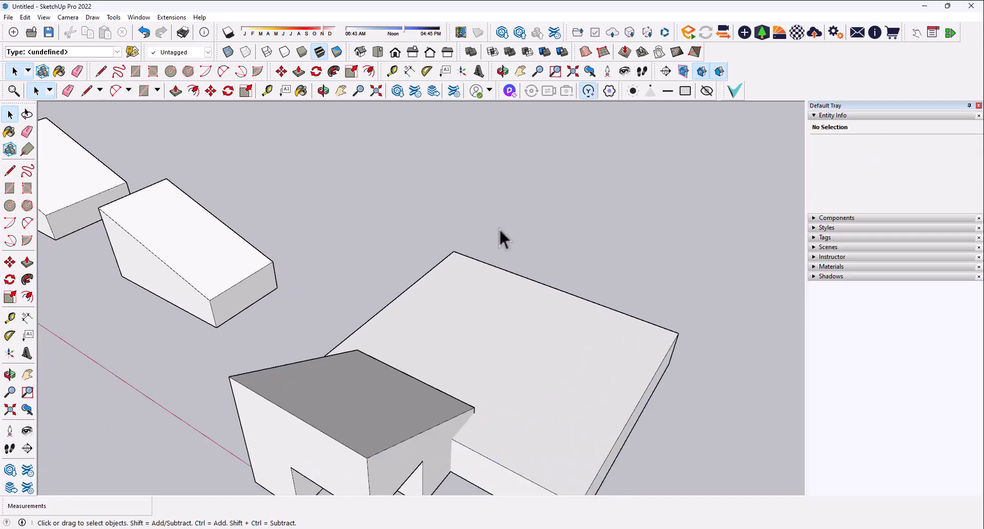
pyautogui.click(507, 52)
pyautogui.click(341, 404)
pyautogui.click(487, 388)
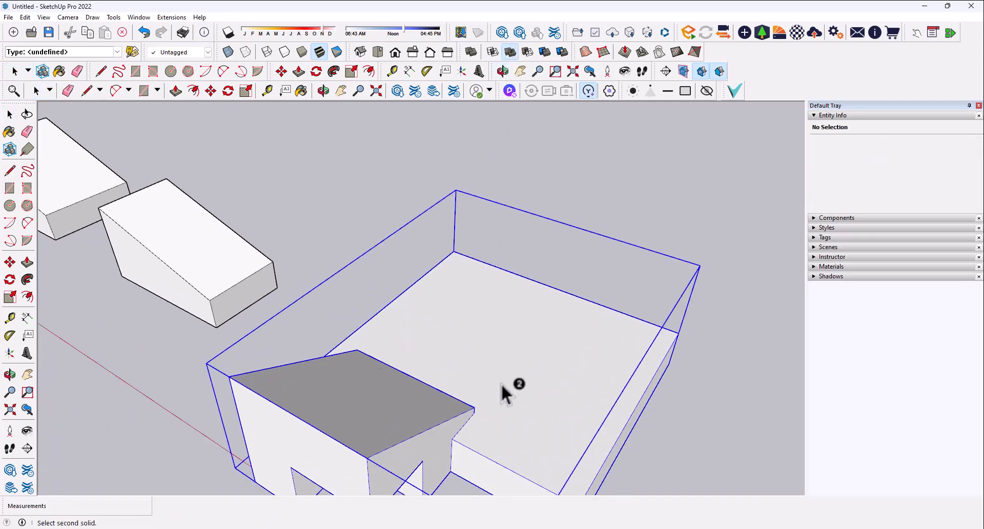
pyautogui.click(702, 422)
pyautogui.click(521, 414)
# Inspect the united solid up close from the side and from above, and clear the selection.
pyautogui.scroll(-2, 401, 337)
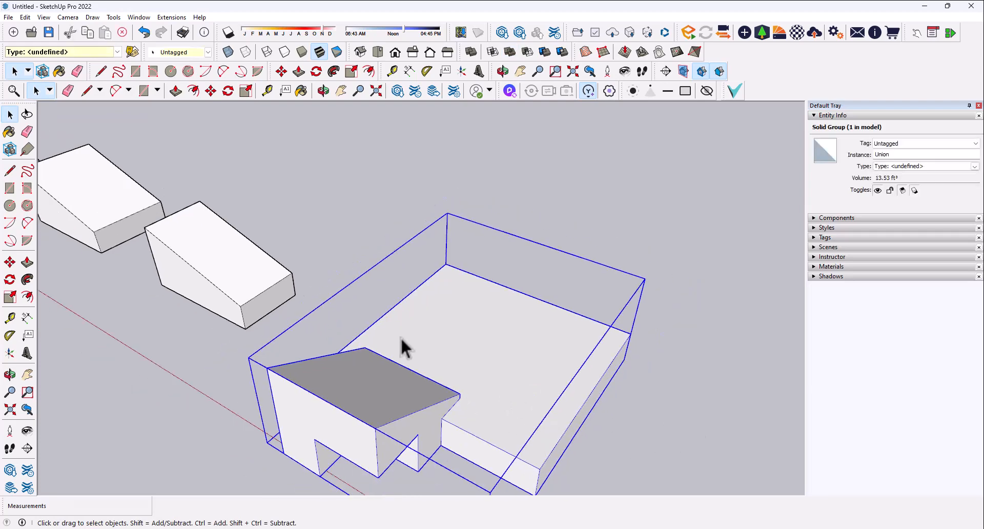
pyautogui.moveTo(483, 421); pyautogui.dragTo(281, 308, button='middle')
pyautogui.scroll(6, 251, 299)
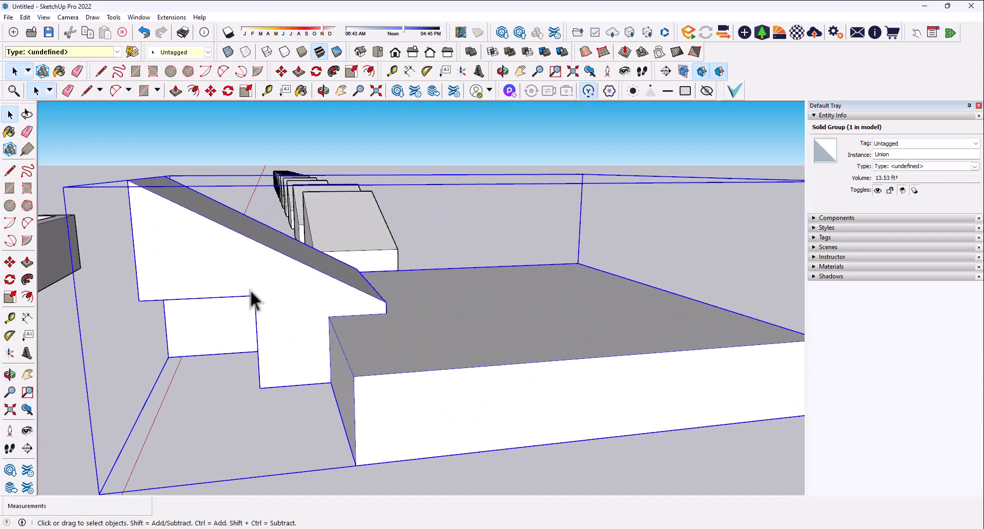
pyautogui.scroll(5, 395, 358)
pyautogui.moveTo(395, 357); pyautogui.dragTo(705, 447, button='middle')
pyautogui.scroll(-6, 374, 355)
pyautogui.moveTo(374, 354); pyautogui.dragTo(447, 356, button='middle')
pyautogui.scroll(-3, 447, 355)
pyautogui.click(460, 195)
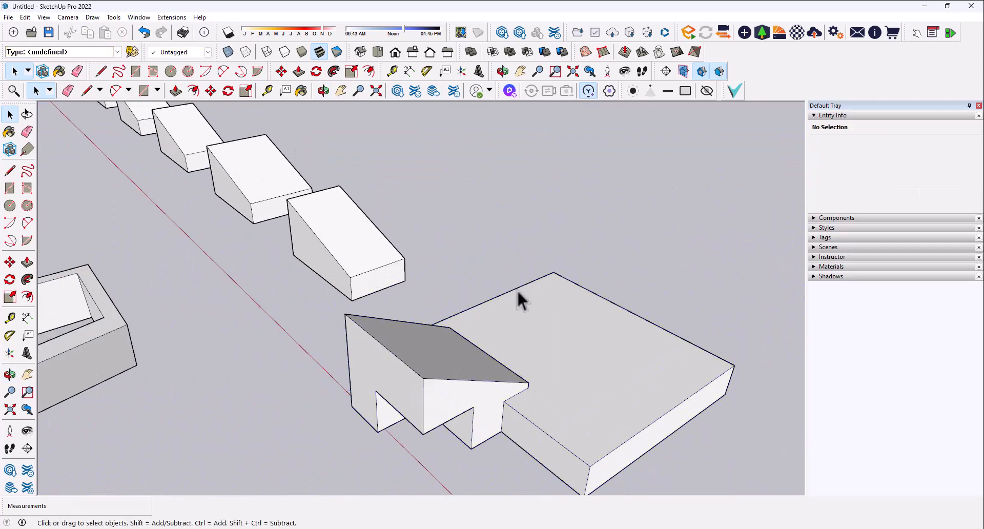
# Delete the united wedge-and-slab solid from the end of the wedge row.
pyautogui.scroll(3, 518, 292)
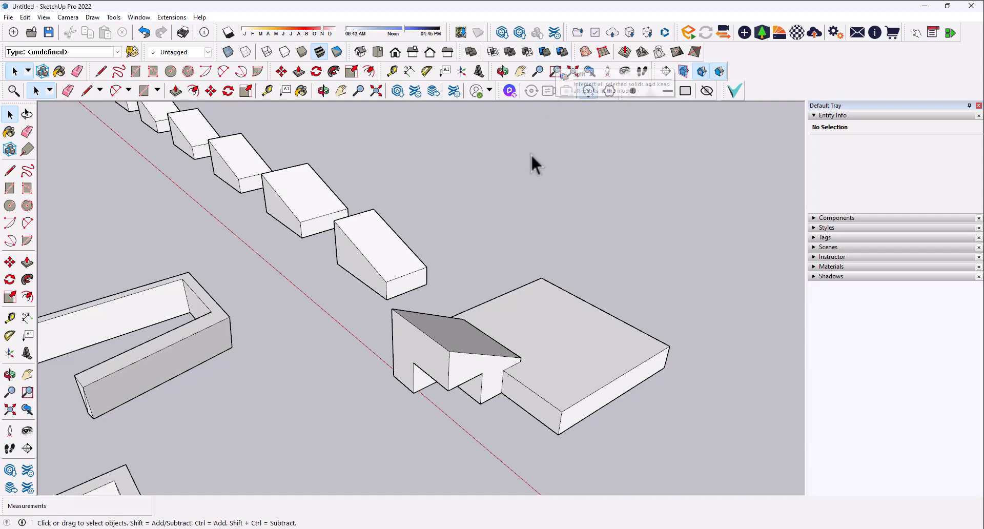
pyautogui.moveTo(519, 241); pyautogui.dragTo(556, 375, button='middle')
pyautogui.scroll(-2, 553, 395)
pyautogui.click(633, 388)
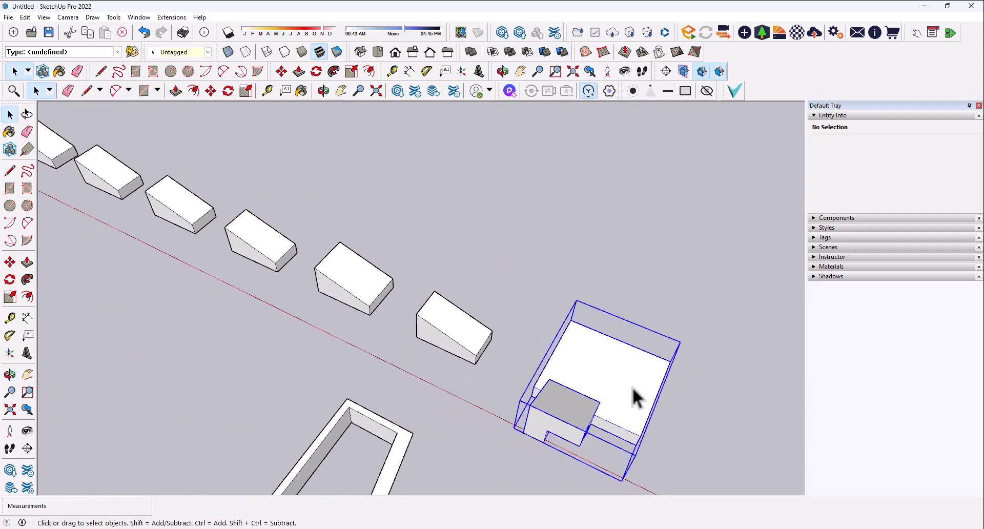
pyautogui.press('Delete')
# Set the camera to parallel projection and show the model in the top, front and right standard views.
pyautogui.moveTo(521, 373); pyautogui.dragTo(356, 381, button='middle')
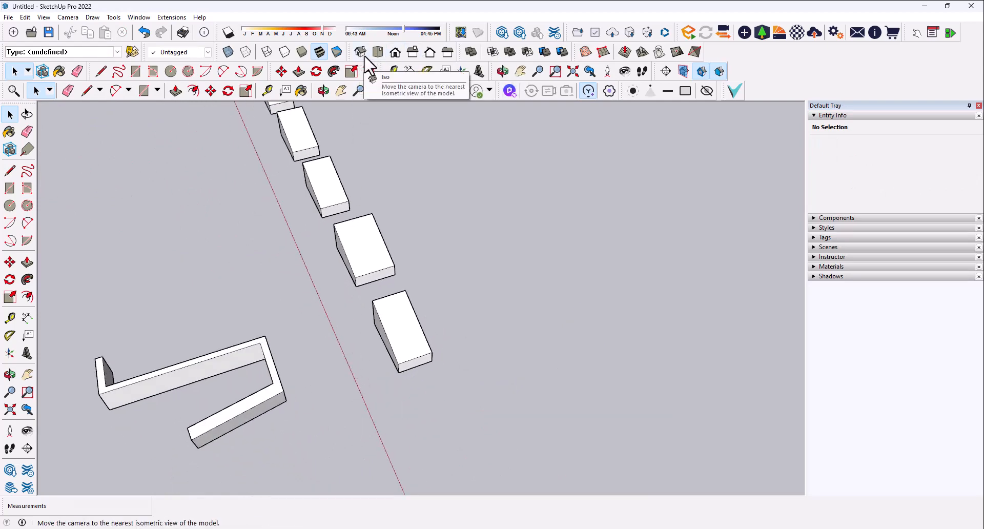
pyautogui.click(378, 52)
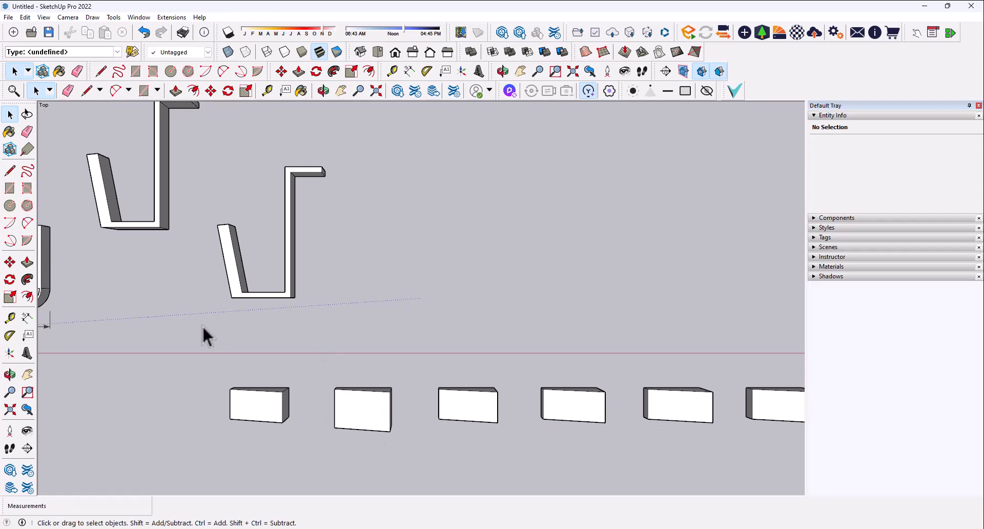
pyautogui.click(69, 18)
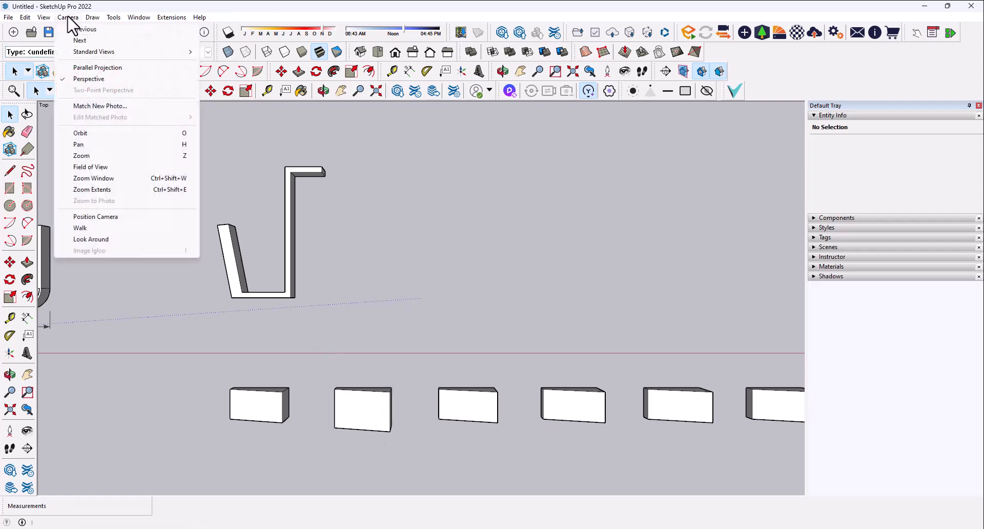
pyautogui.click(85, 69)
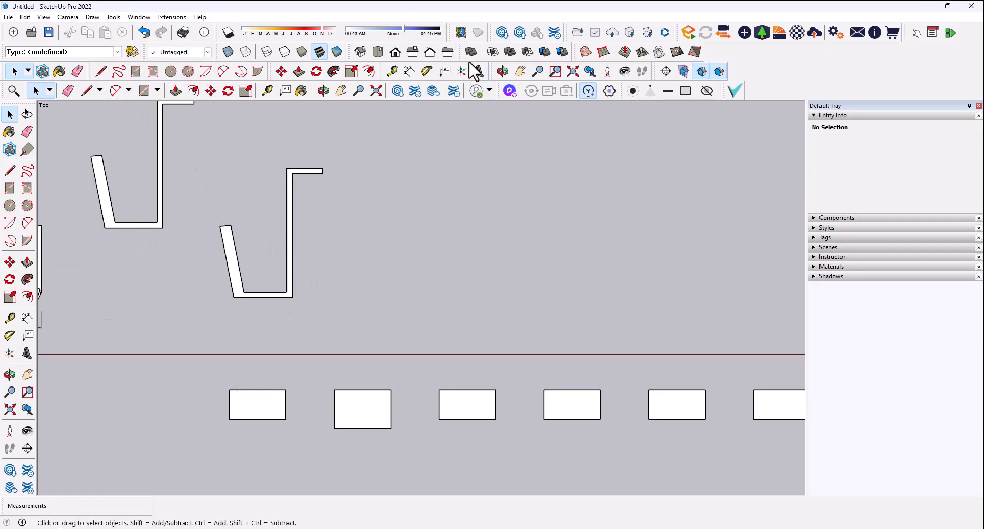
pyautogui.click(395, 53)
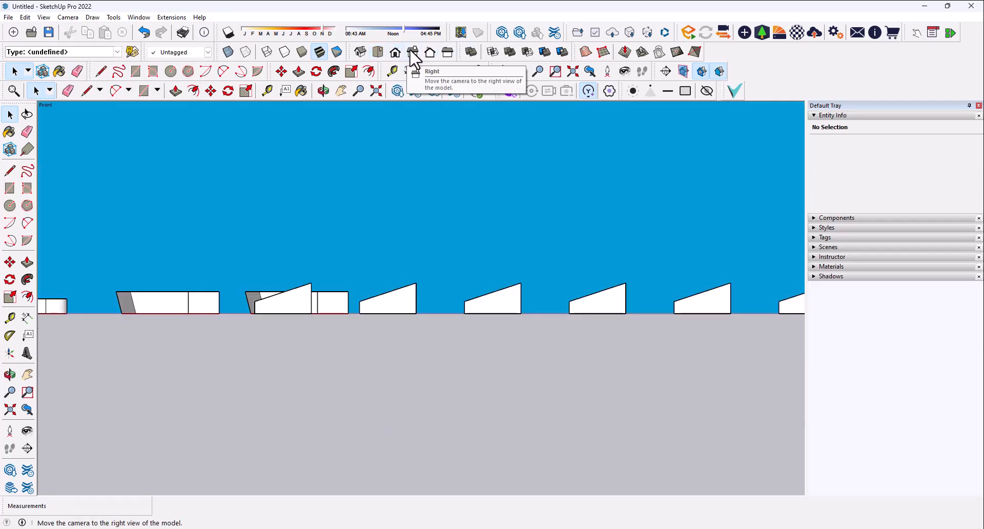
pyautogui.click(413, 52)
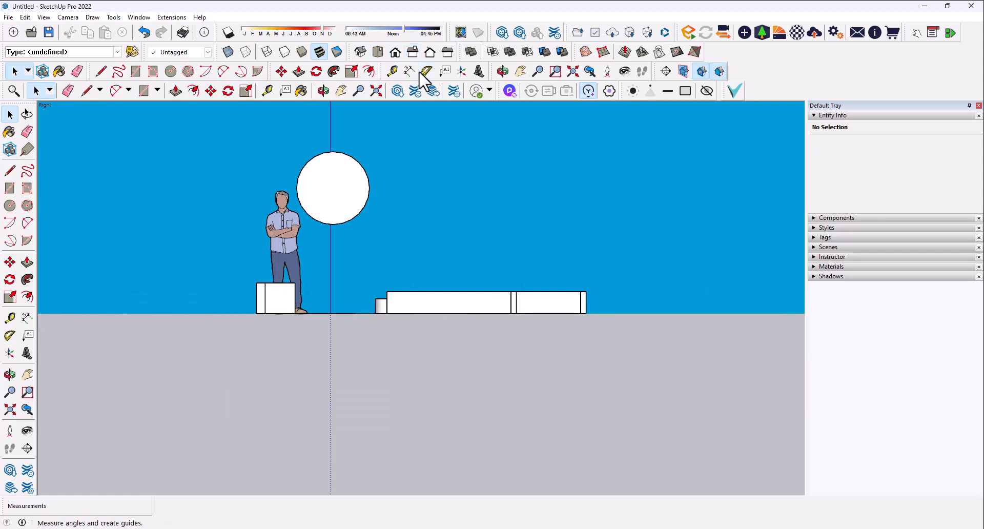
# Examine the wall shapes and wedges in parallel projection from several angles, and check the available camera projection options.
pyautogui.moveTo(454, 203); pyautogui.dragTo(204, 325, button='middle')
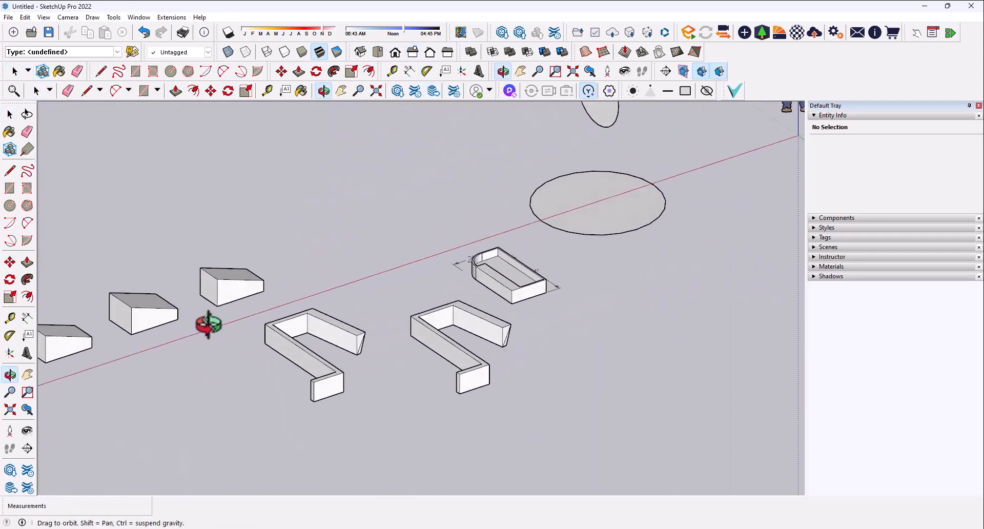
pyautogui.scroll(3, 358, 334)
pyautogui.scroll(-1, 603, 359)
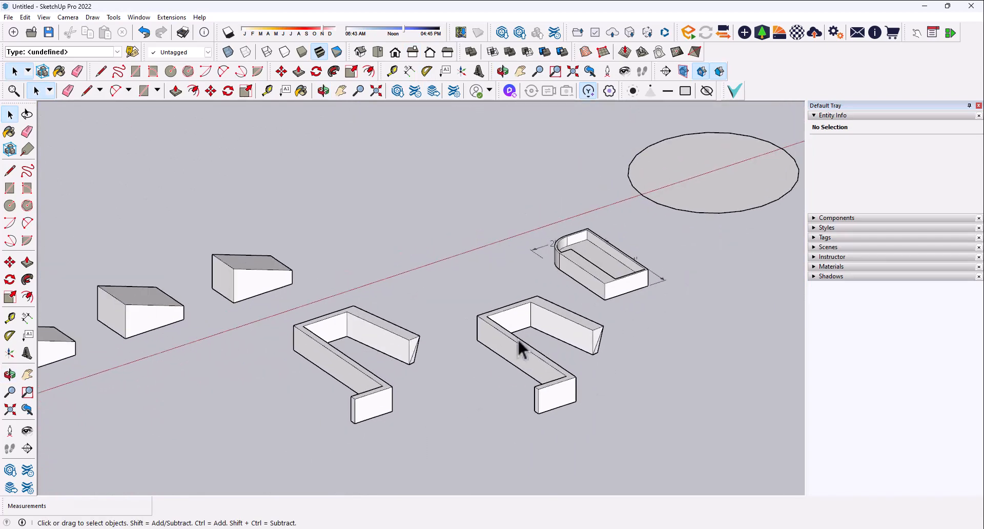
pyautogui.scroll(3, 516, 338)
pyautogui.moveTo(607, 346); pyautogui.dragTo(572, 336, button='middle')
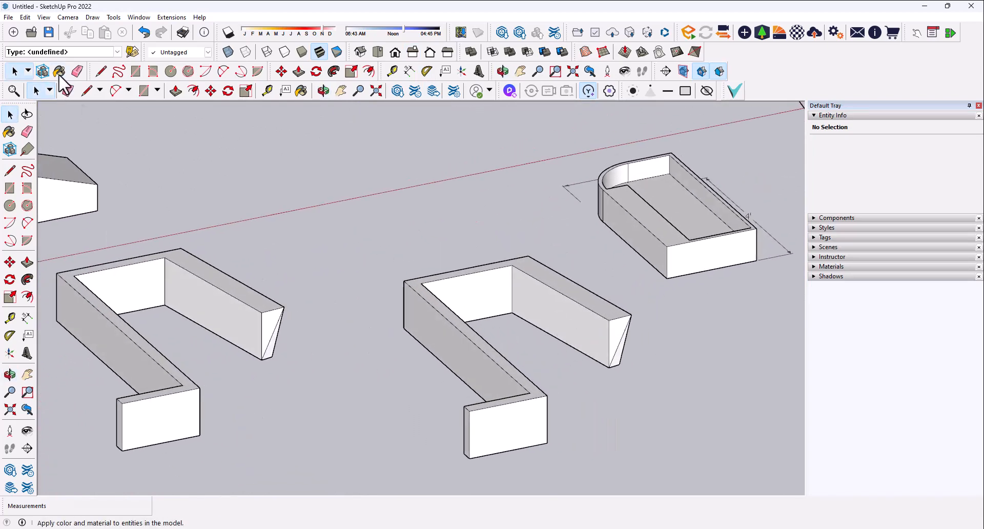
pyautogui.click(75, 17)
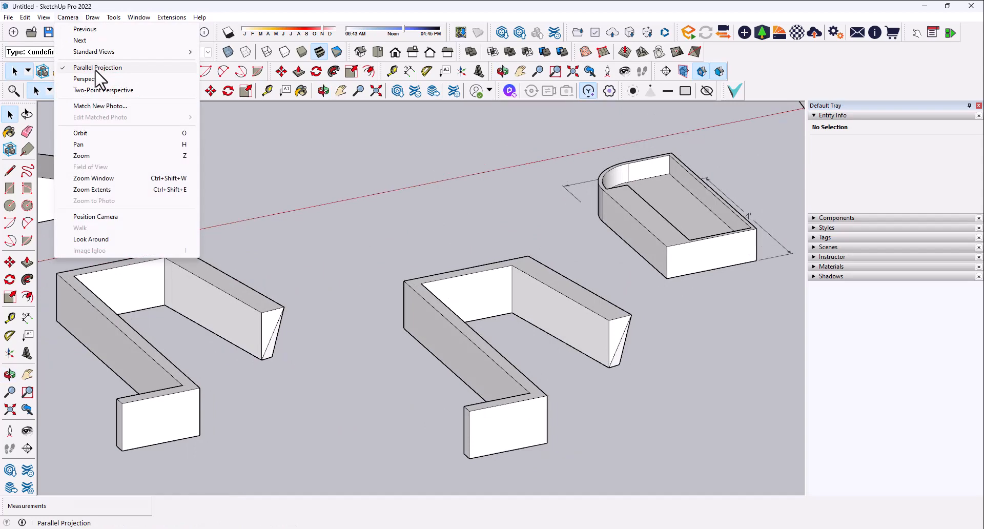
pyautogui.click(386, 271)
pyautogui.moveTo(401, 303); pyautogui.dragTo(752, 312, button='middle')
pyautogui.scroll(-4, 533, 323)
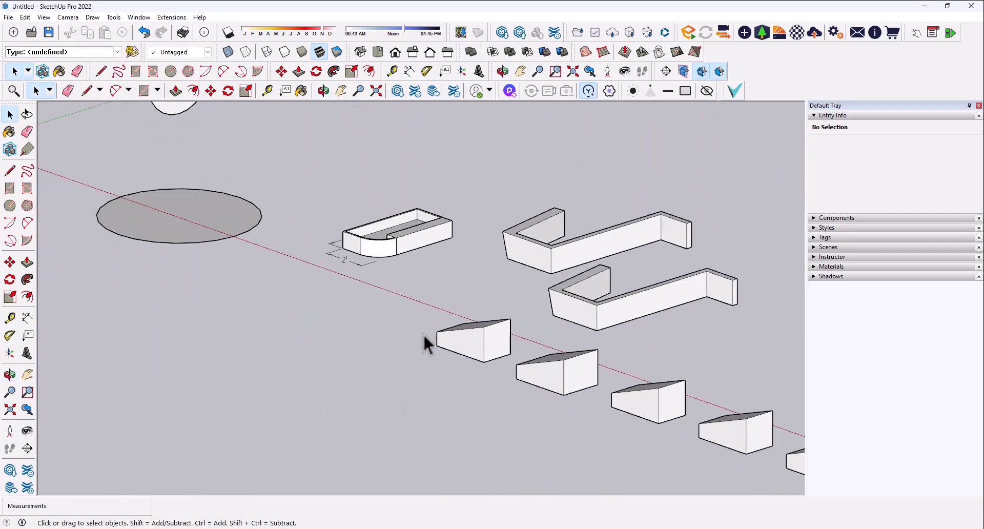
pyautogui.scroll(5, 567, 277)
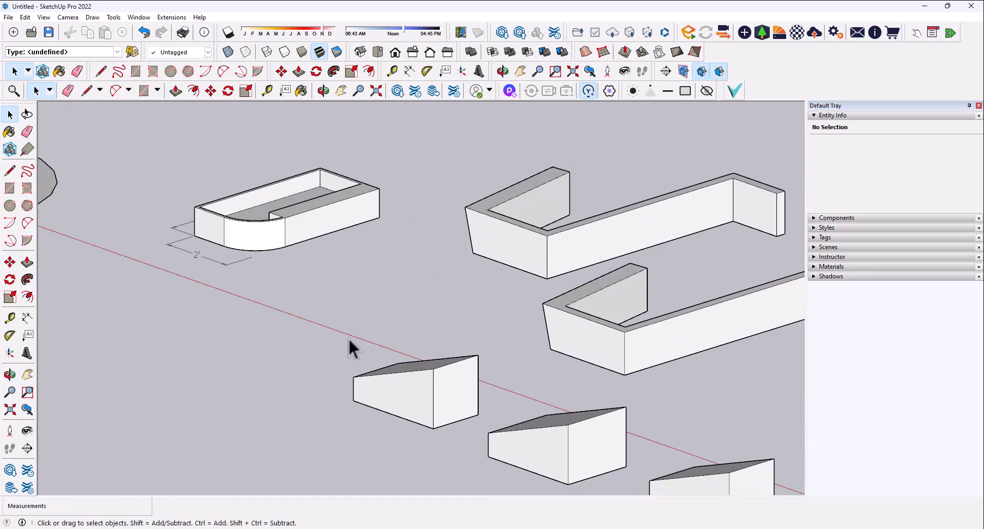
# Switch the camera to perspective and view the wedges and wall shapes from another angle.
pyautogui.scroll(-6, 350, 348)
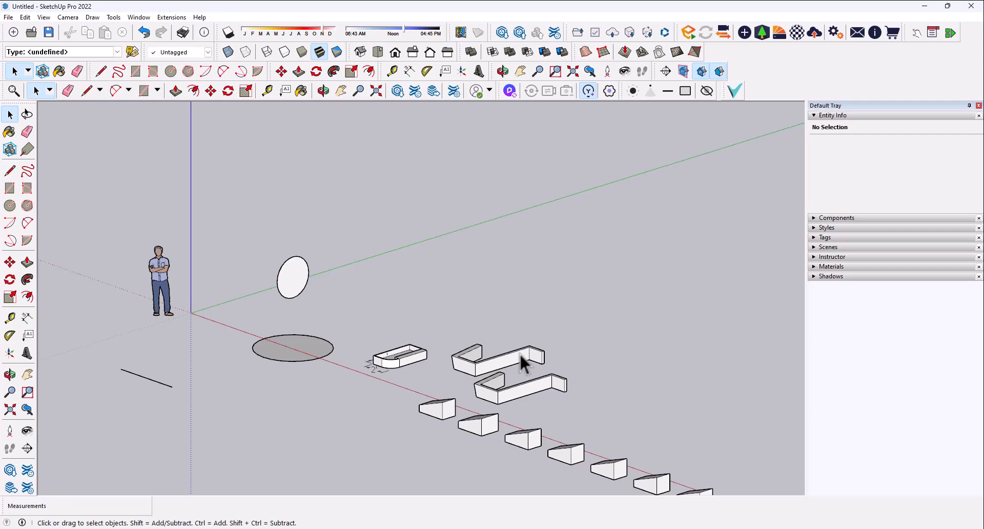
pyautogui.scroll(6, 531, 451)
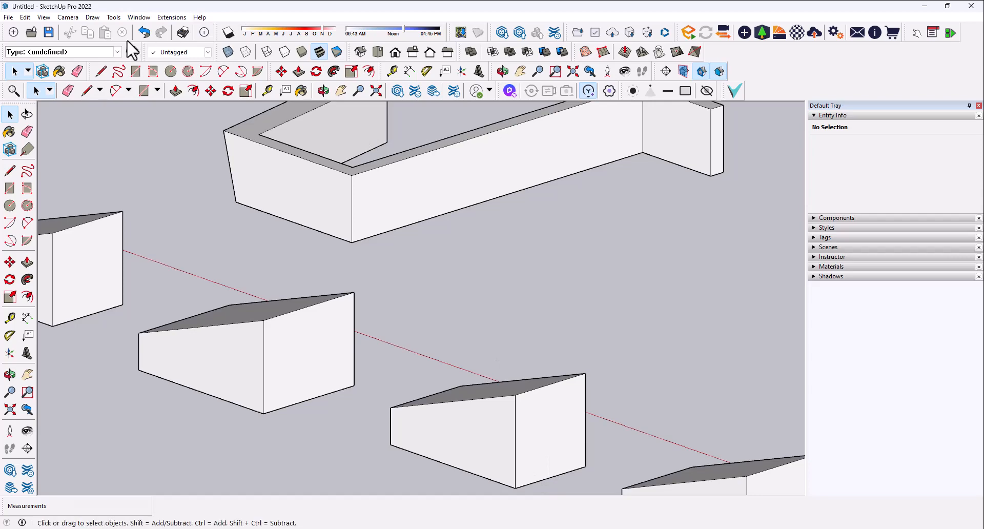
pyautogui.click(67, 17)
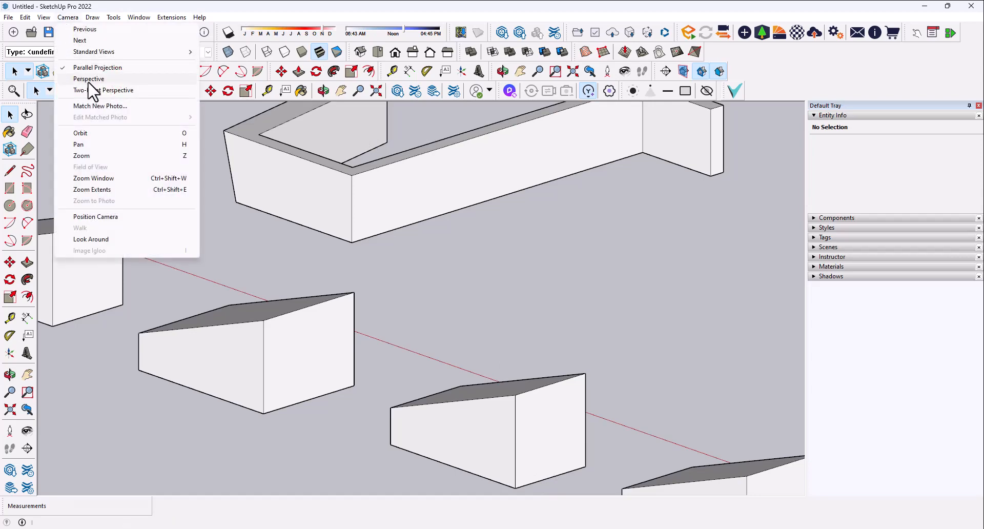
pyautogui.click(91, 79)
pyautogui.moveTo(398, 388); pyautogui.dragTo(383, 315, button='middle')
pyautogui.moveTo(251, 214); pyautogui.dragTo(312, 260, button='middle')
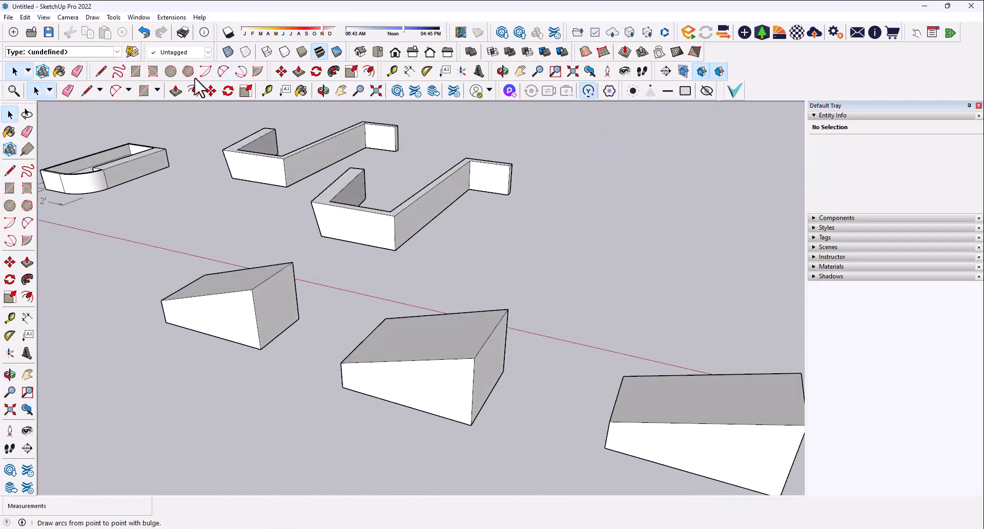
# Set the camera to parallel projection and show the model in the top, front and isometric standard views.
pyautogui.click(71, 18)
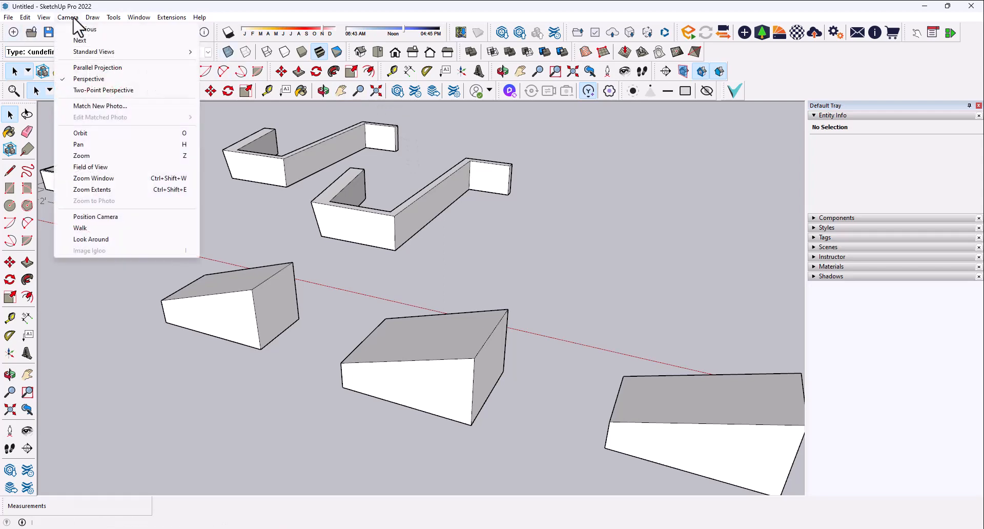
pyautogui.click(82, 67)
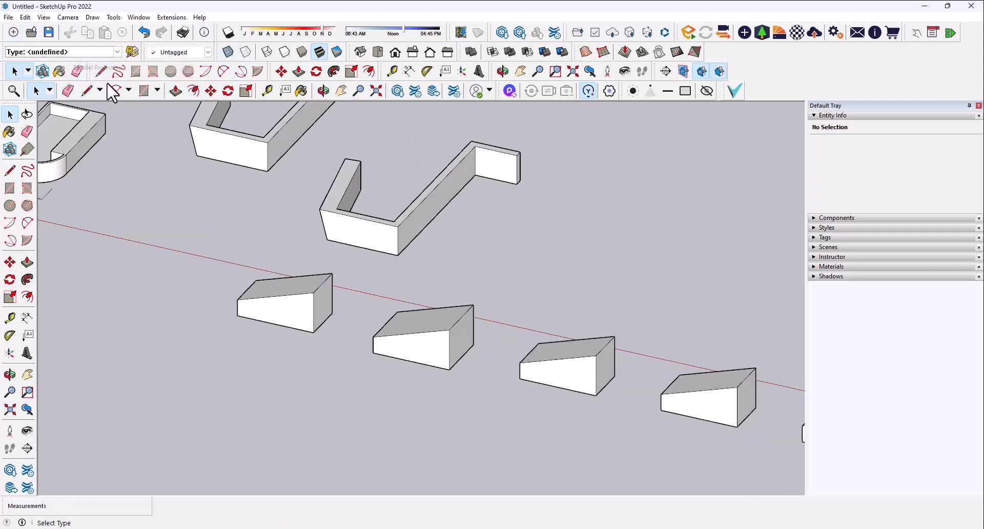
pyautogui.click(378, 51)
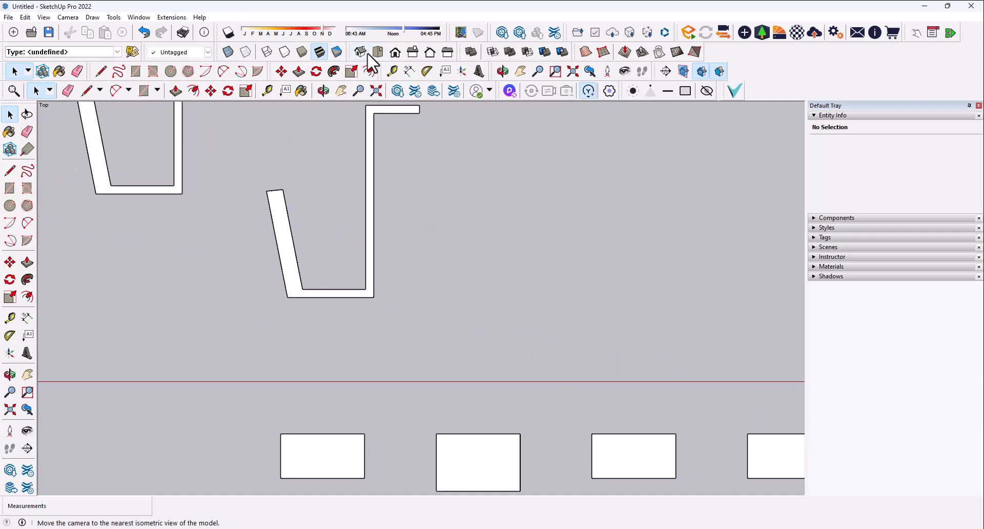
pyautogui.click(396, 52)
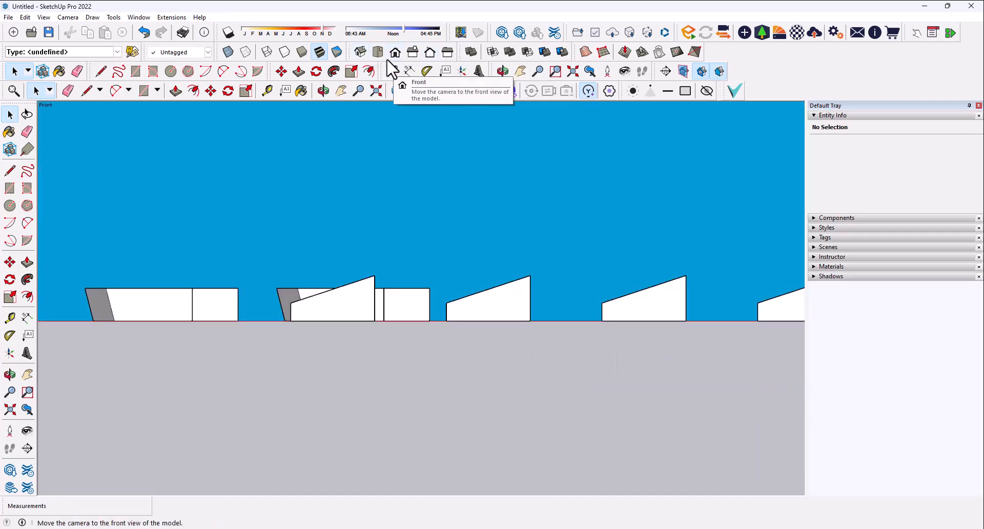
pyautogui.click(360, 51)
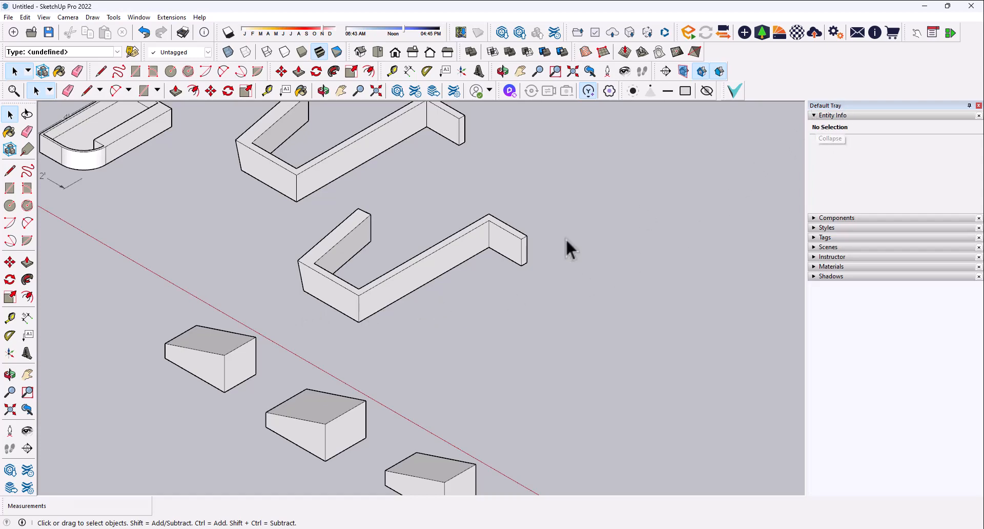
# Lock the Snake wall group nearest the wedges, unlock it again and clear the selection.
pyautogui.click(495, 246)
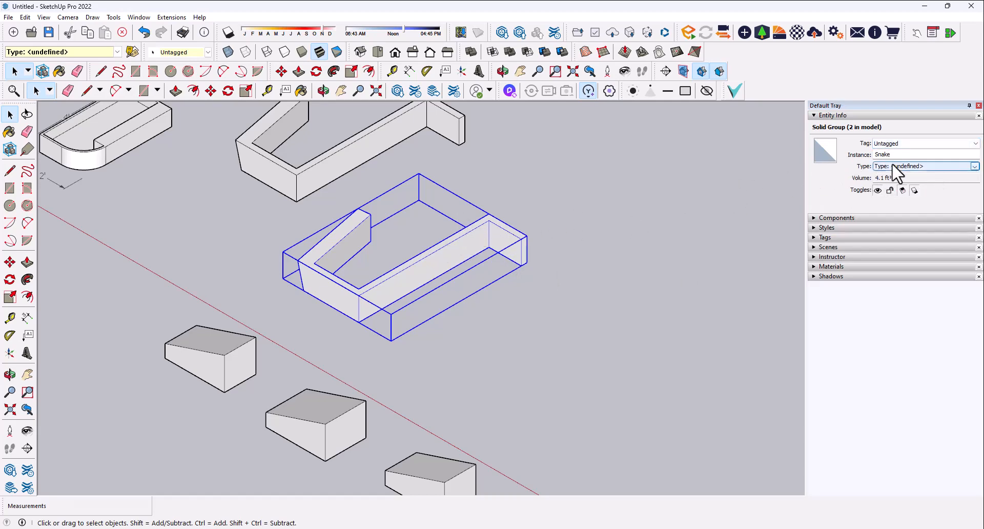
pyautogui.click(891, 190)
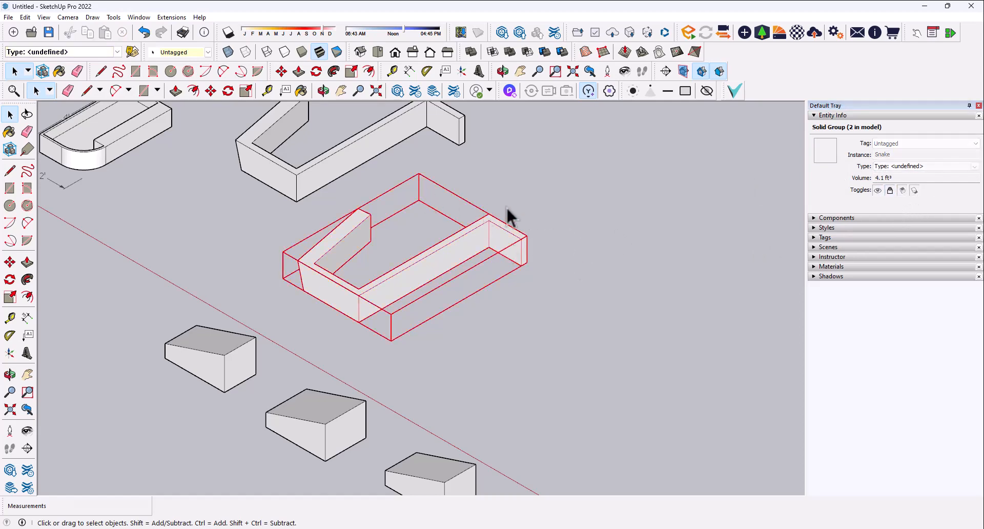
pyautogui.click(887, 190)
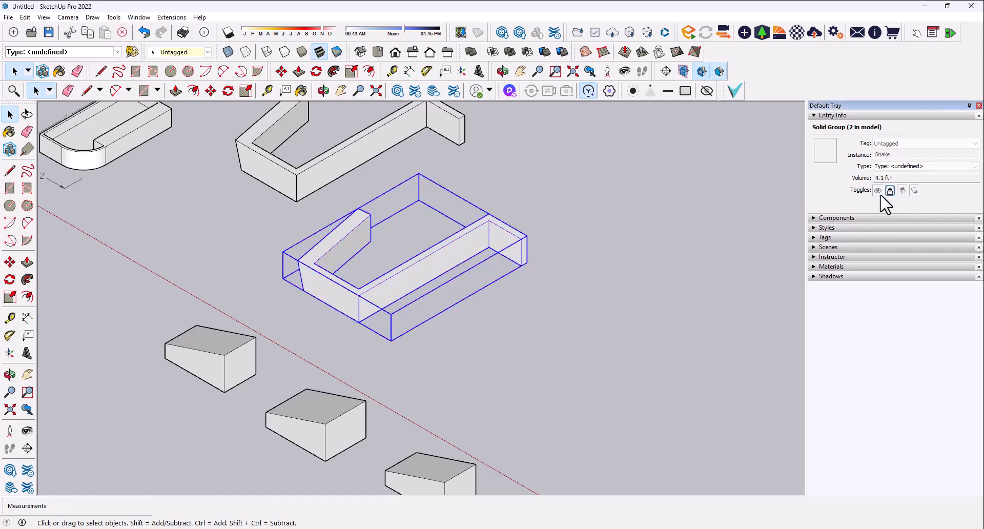
pyautogui.click(548, 270)
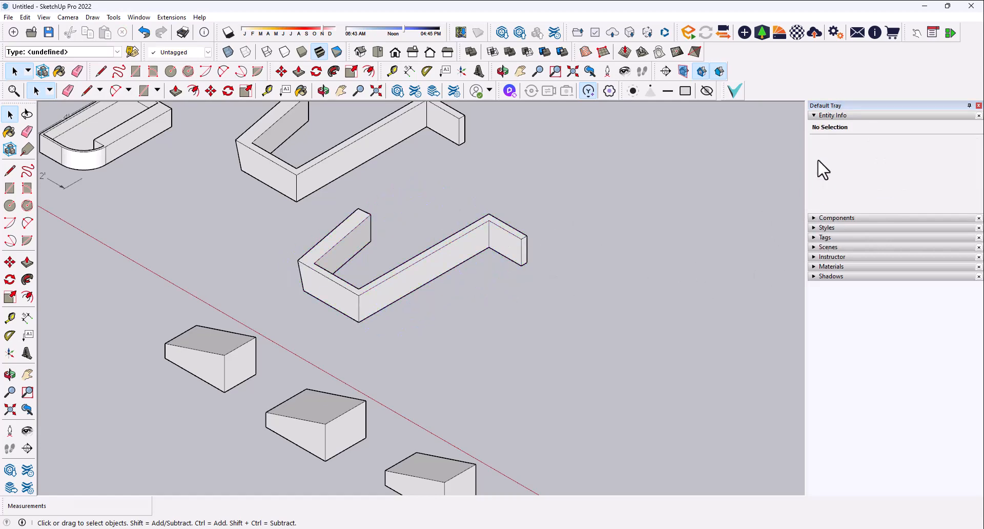
# Browse the components in the model, try picking Block and Block#1, and cancel the placement.
pyautogui.click(813, 116)
pyautogui.click(813, 125)
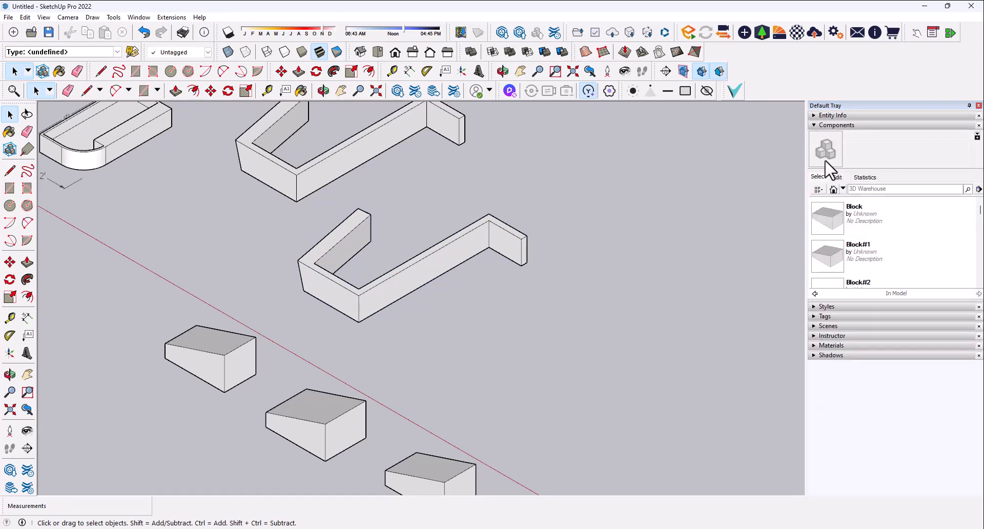
pyautogui.scroll(-3, 853, 246)
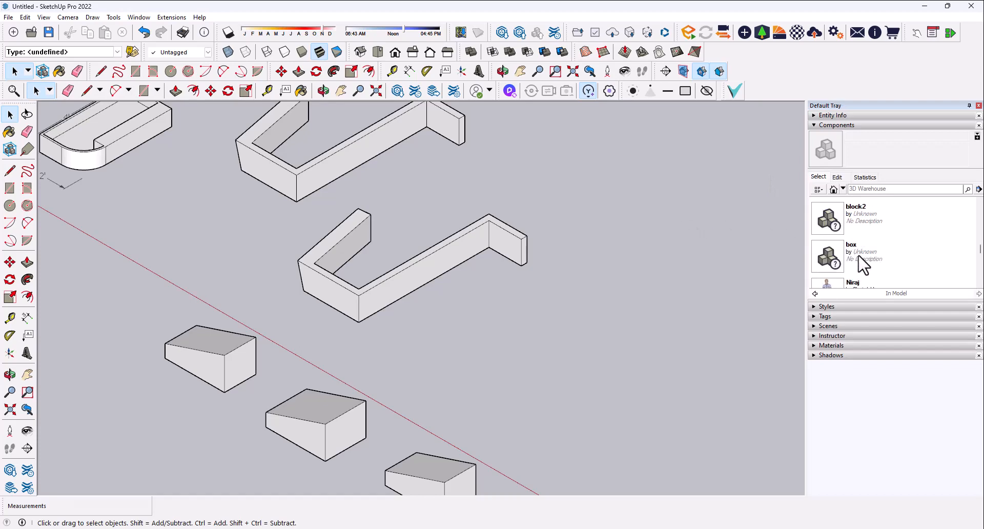
pyautogui.scroll(3, 863, 241)
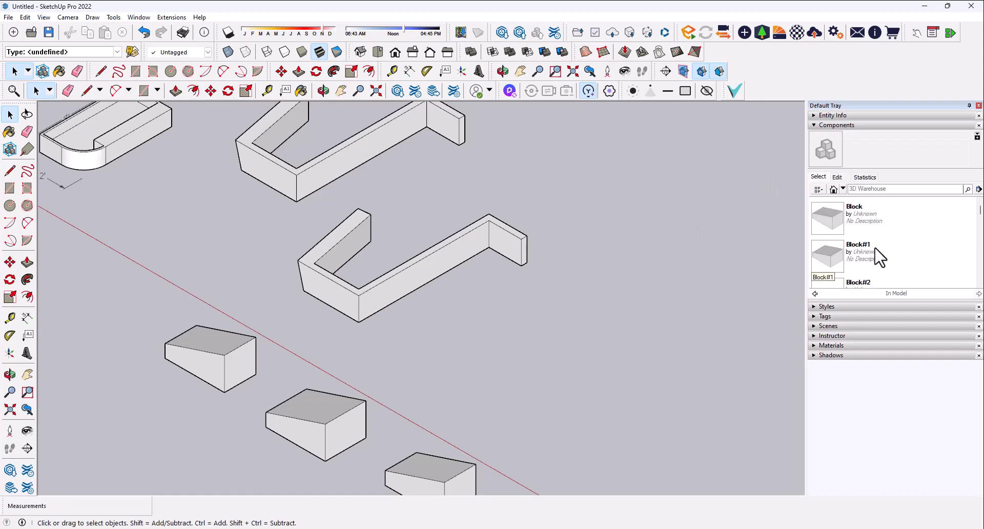
pyautogui.click(839, 230)
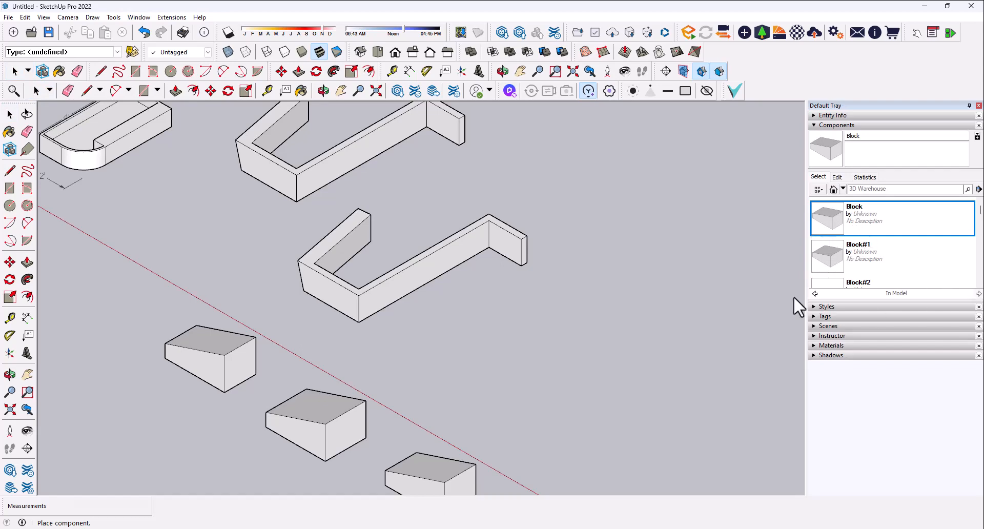
pyautogui.scroll(-1, 846, 263)
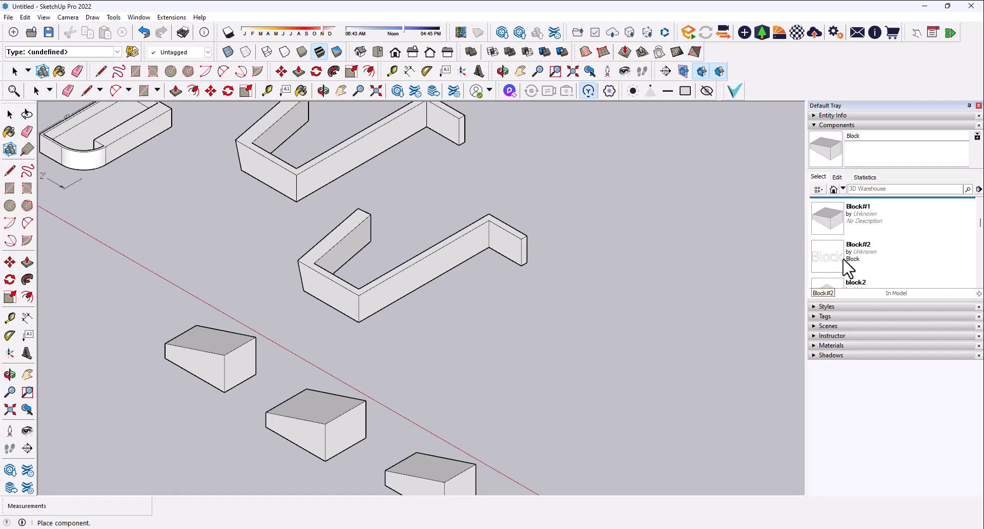
pyautogui.click(837, 220)
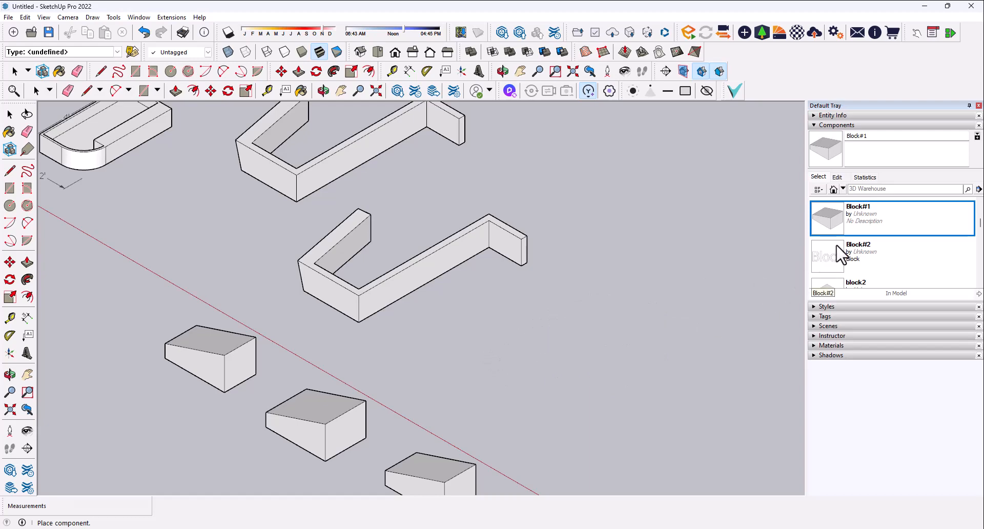
pyautogui.press('Escape')
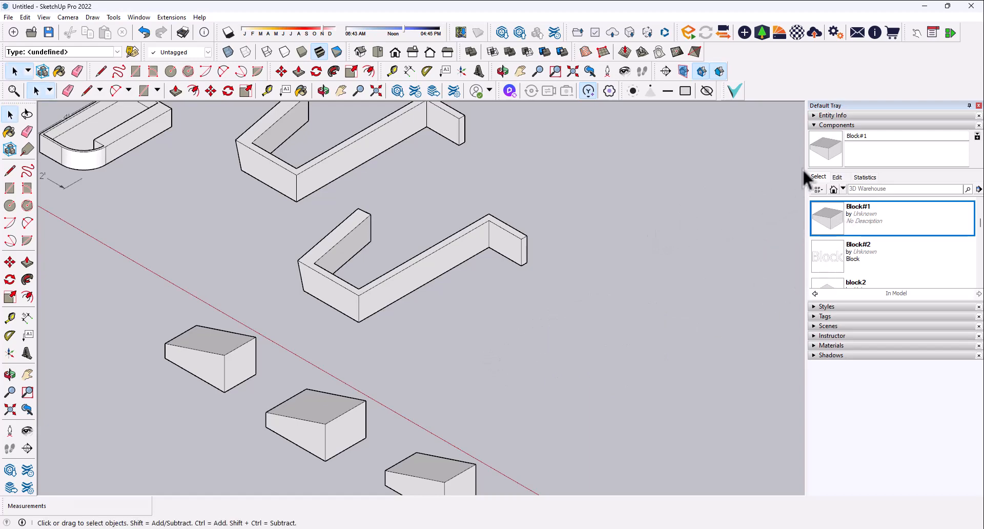
pyautogui.click(812, 124)
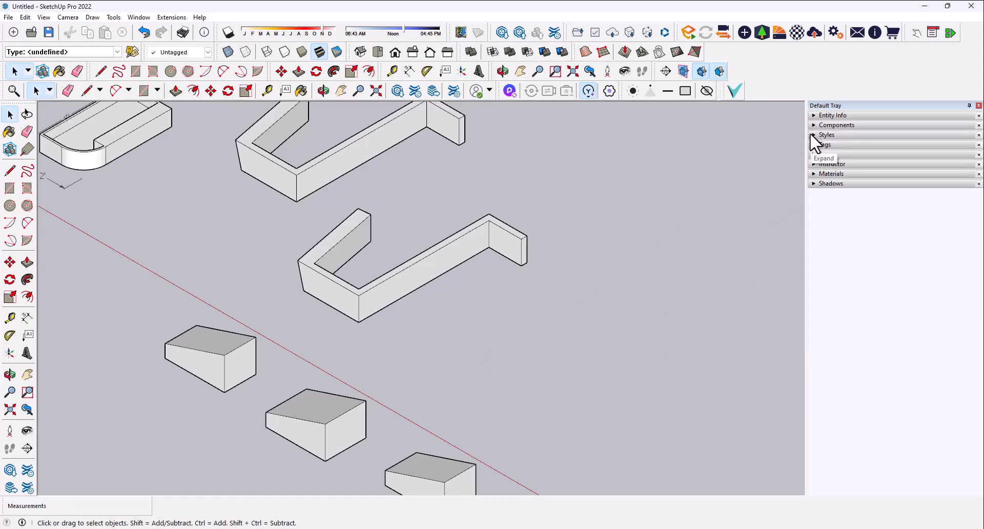
# Apply the HiddenLine style from the Default Styles collection to the model.
pyautogui.click(811, 134)
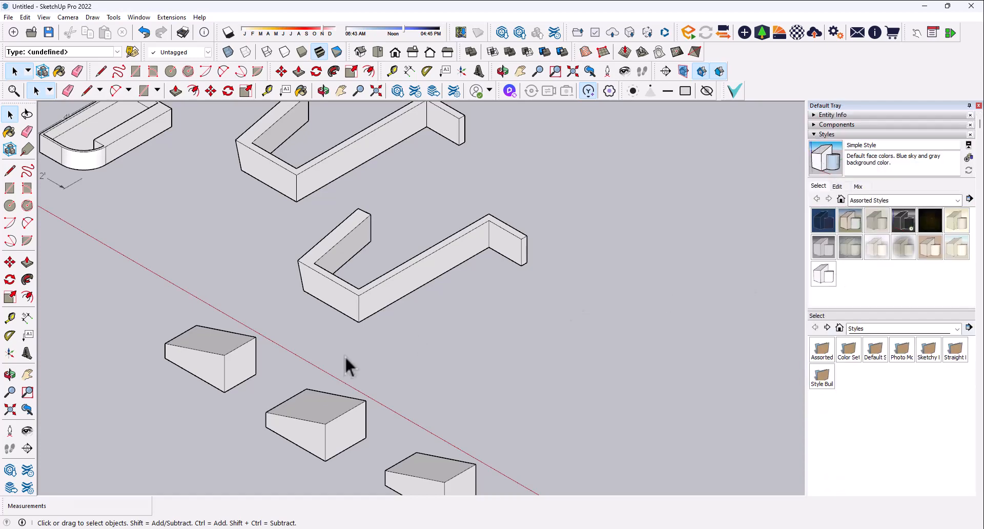
pyautogui.moveTo(344, 355); pyautogui.dragTo(376, 304, button='middle')
pyautogui.scroll(-2, 471, 333)
pyautogui.scroll(3, 405, 214)
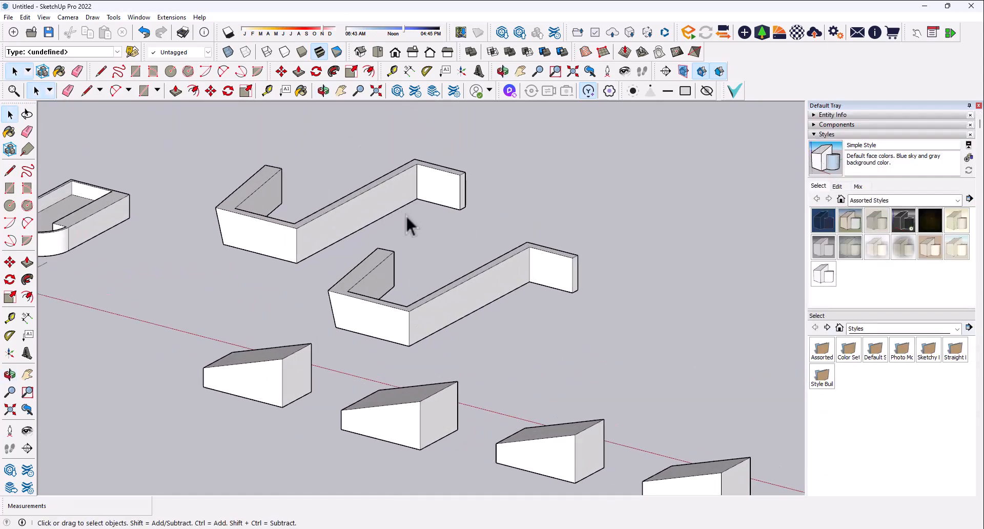
pyautogui.moveTo(405, 215); pyautogui.dragTo(405, 271, button='middle')
pyautogui.scroll(2, 457, 239)
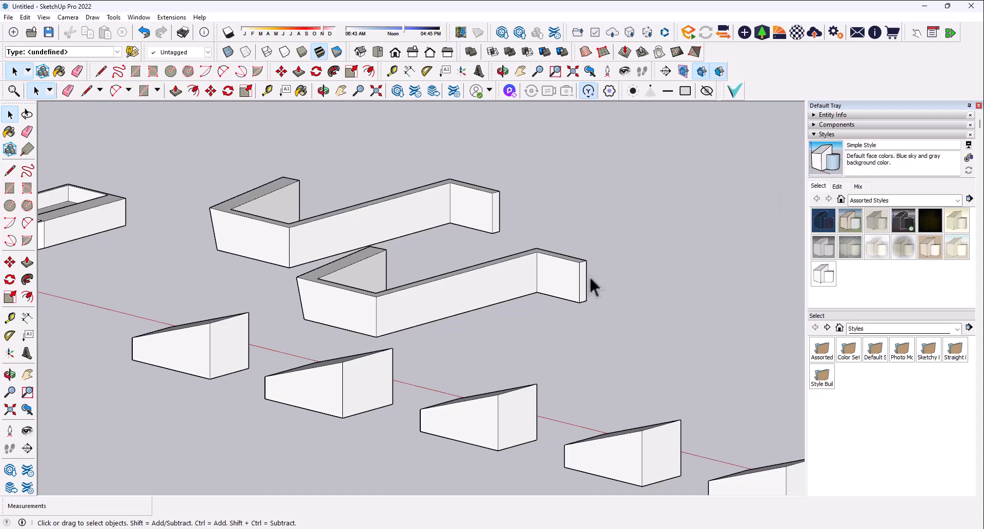
pyautogui.moveTo(422, 313); pyautogui.dragTo(377, 311, button='middle')
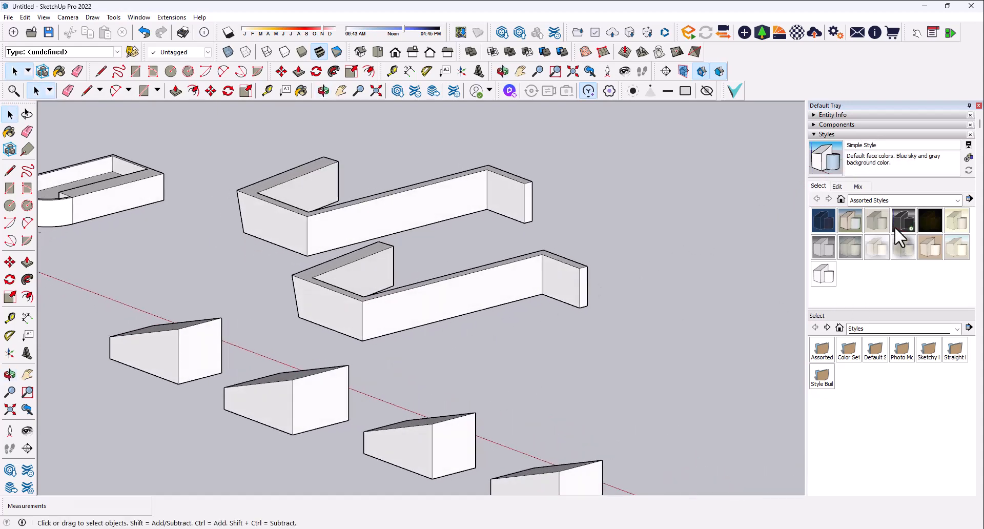
pyautogui.click(879, 200)
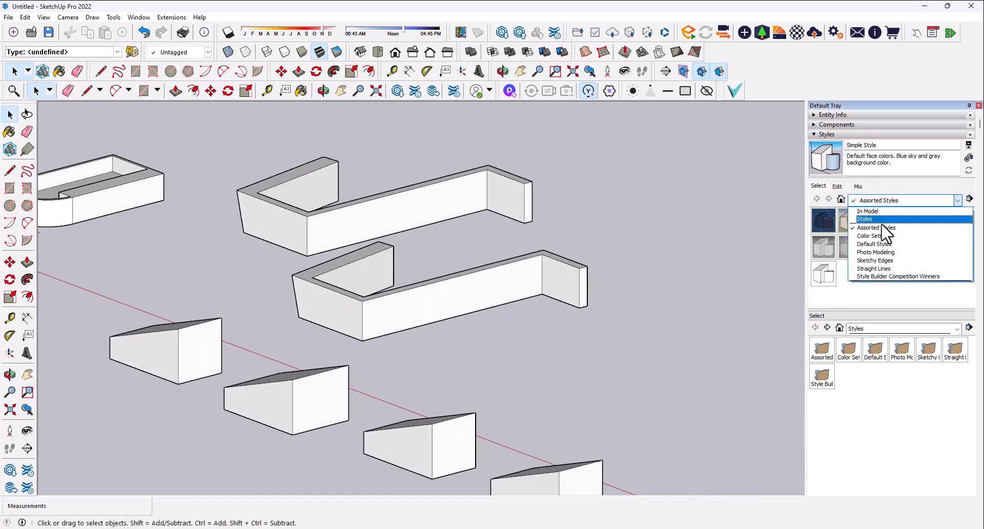
pyautogui.click(889, 245)
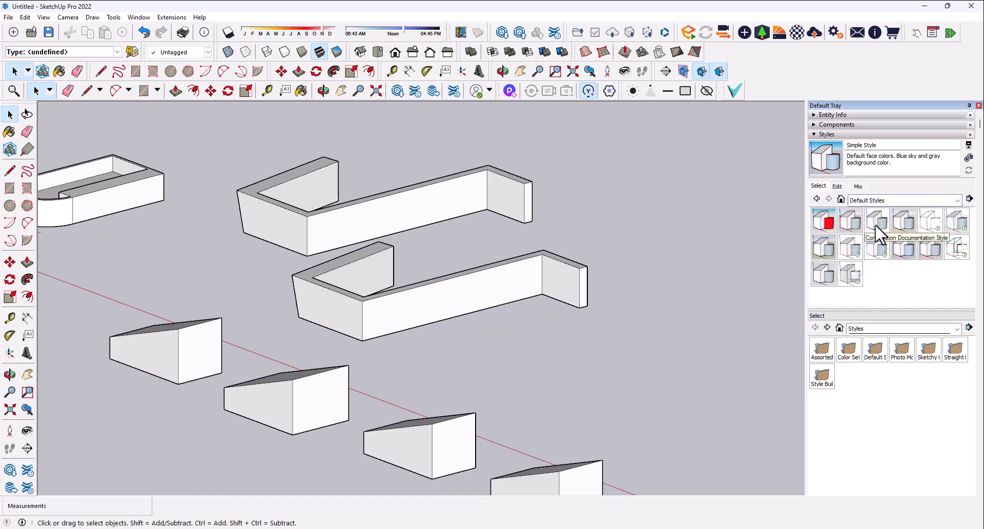
pyautogui.click(931, 226)
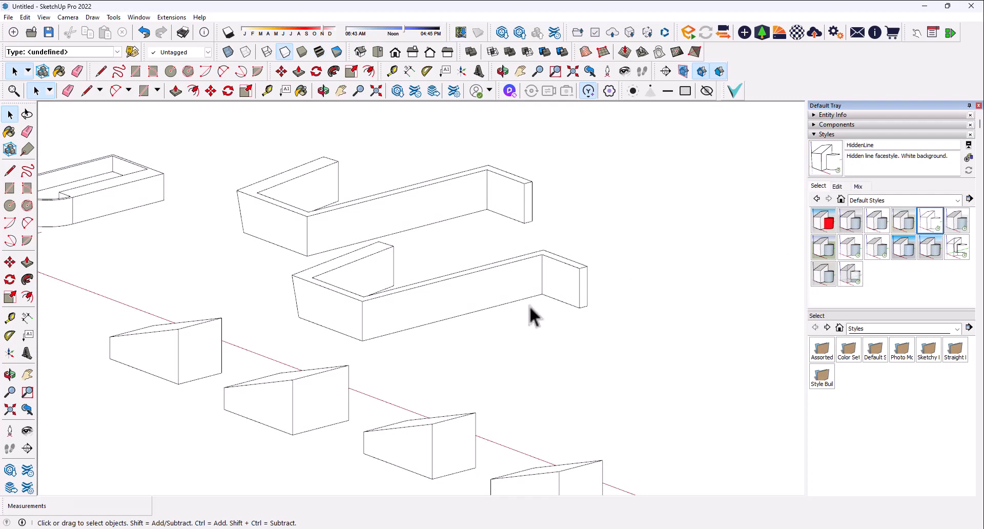
# Examine how the hidden-line style displays the wall shapes and wedges from several angles and distances.
pyautogui.press('o')
pyautogui.moveTo(529, 305); pyautogui.dragTo(398, 245)
pyautogui.moveTo(398, 245); pyautogui.dragTo(481, 313, button='middle')
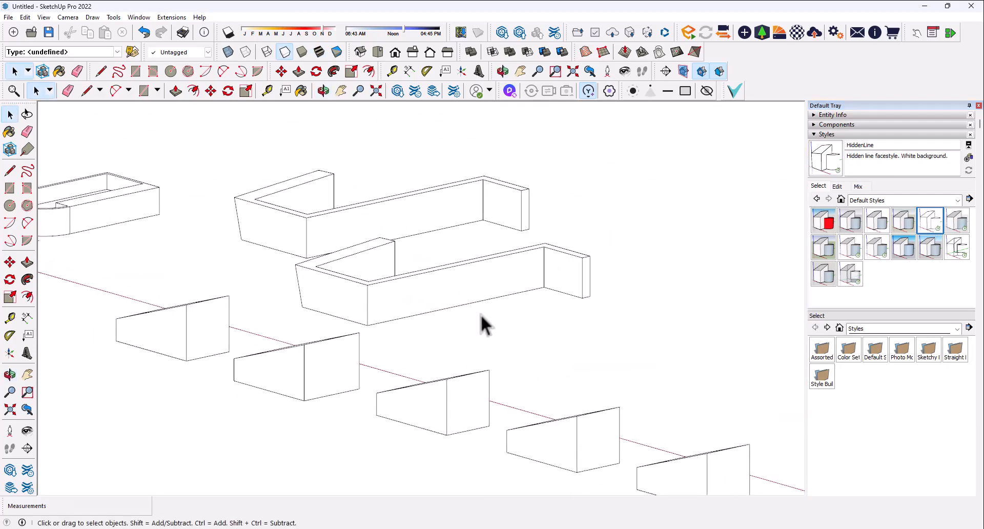
pyautogui.scroll(-2, 596, 339)
pyautogui.scroll(2, 395, 341)
pyautogui.moveTo(395, 341); pyautogui.dragTo(444, 378, button='middle')
pyautogui.scroll(-3, 418, 330)
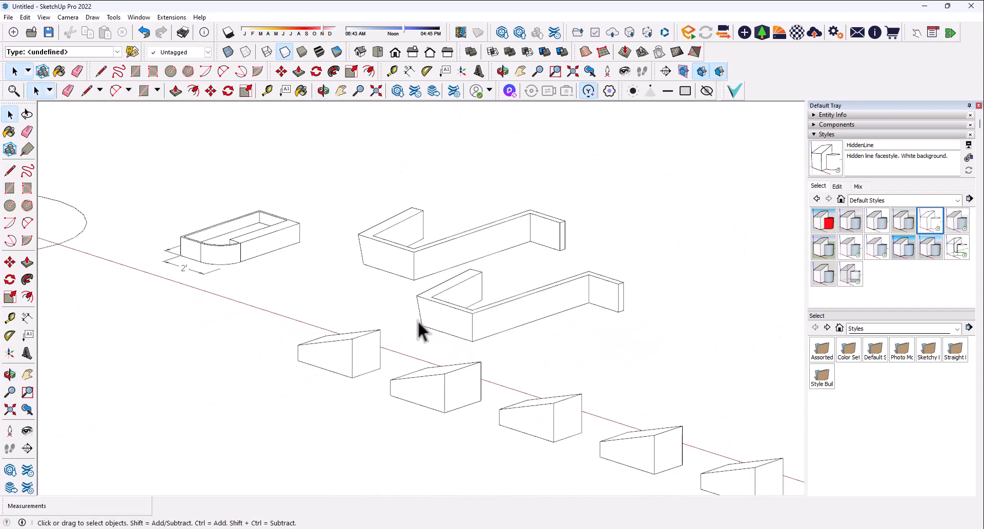
pyautogui.scroll(5, 611, 430)
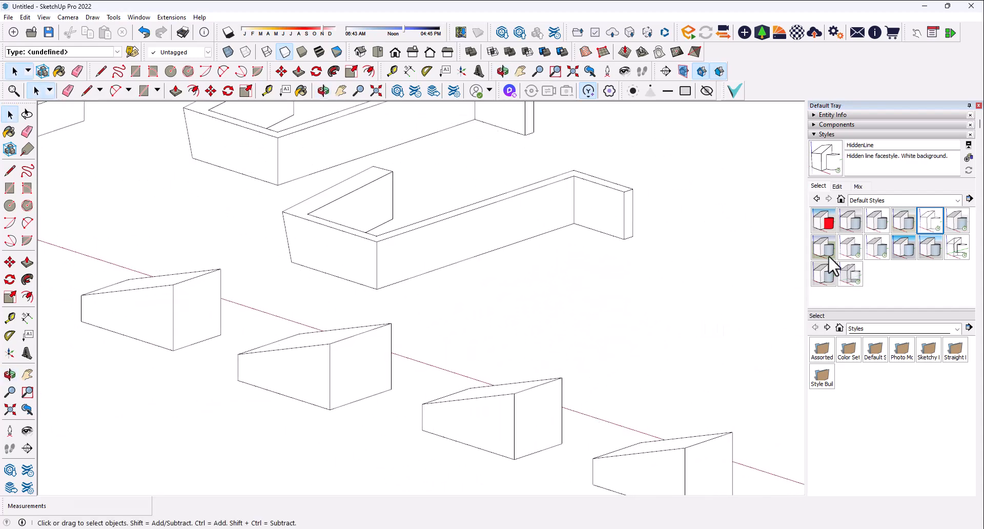
# Open the face settings of the HiddenLine style for editing and inspect the wedge faces up close.
pyautogui.click(837, 187)
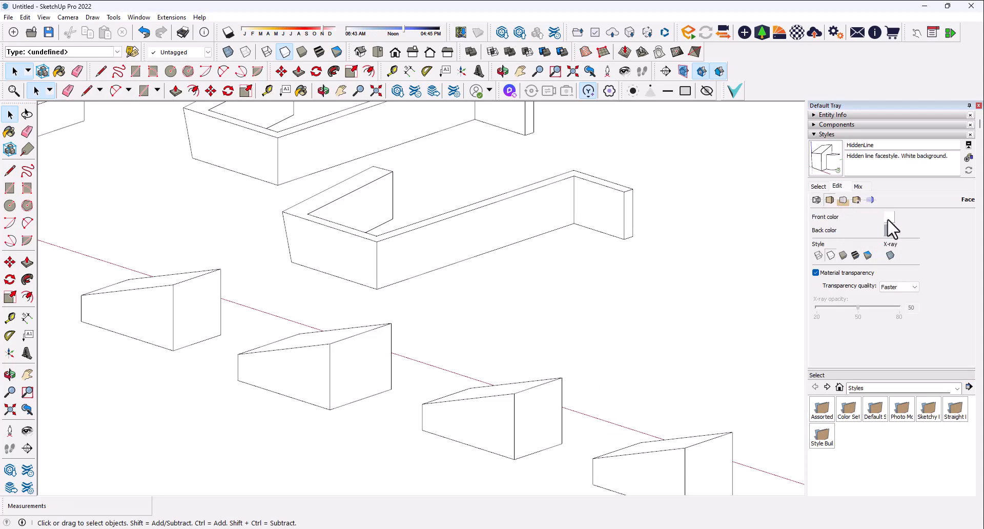
pyautogui.moveTo(417, 358); pyautogui.dragTo(383, 333, button='middle')
pyautogui.scroll(3, 275, 343)
pyautogui.scroll(2, 275, 345)
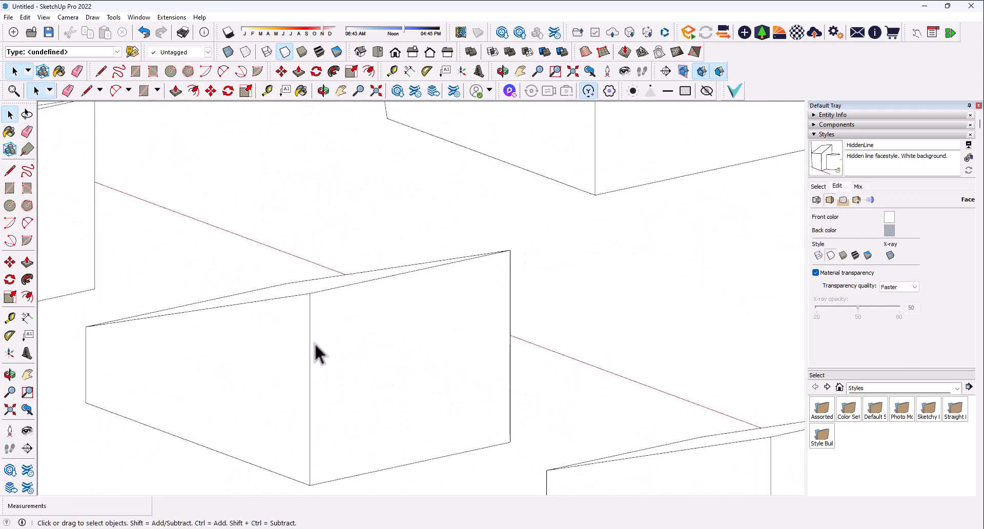
pyautogui.moveTo(314, 352); pyautogui.dragTo(669, 388, button='middle')
pyautogui.moveTo(565, 342); pyautogui.dragTo(288, 322, button='middle')
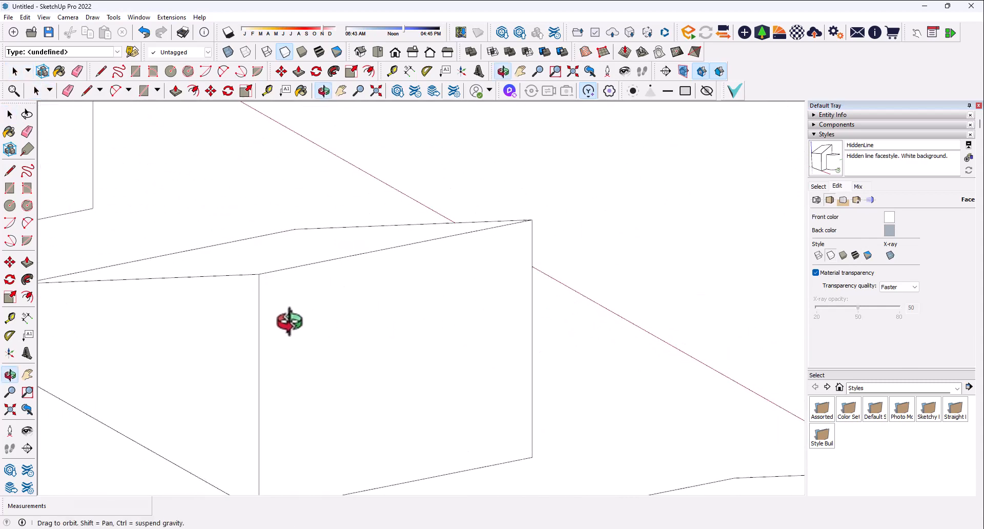
pyautogui.scroll(-4, 541, 343)
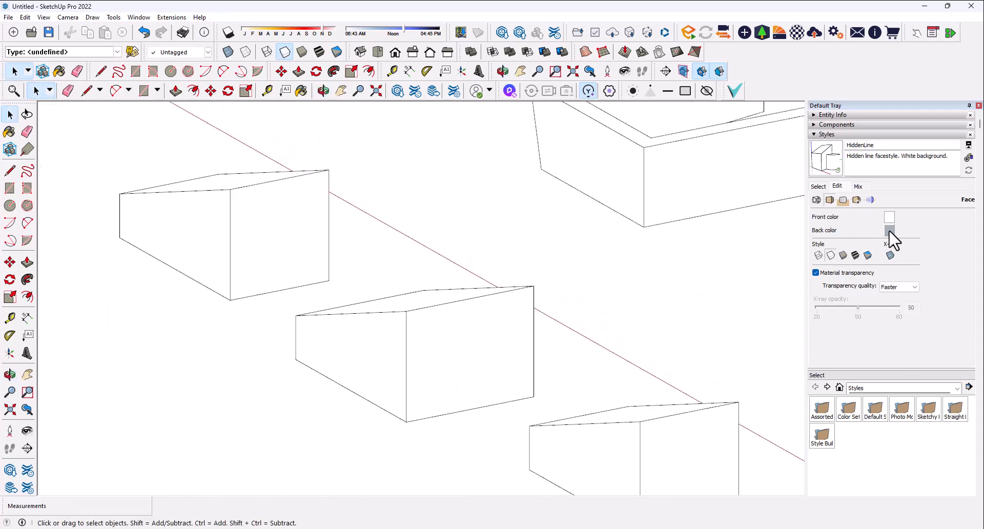
# Open the middle wedge component for editing, try deleting its end face, and inspect the wedge from other angles before leaving it.
pyautogui.click(661, 179)
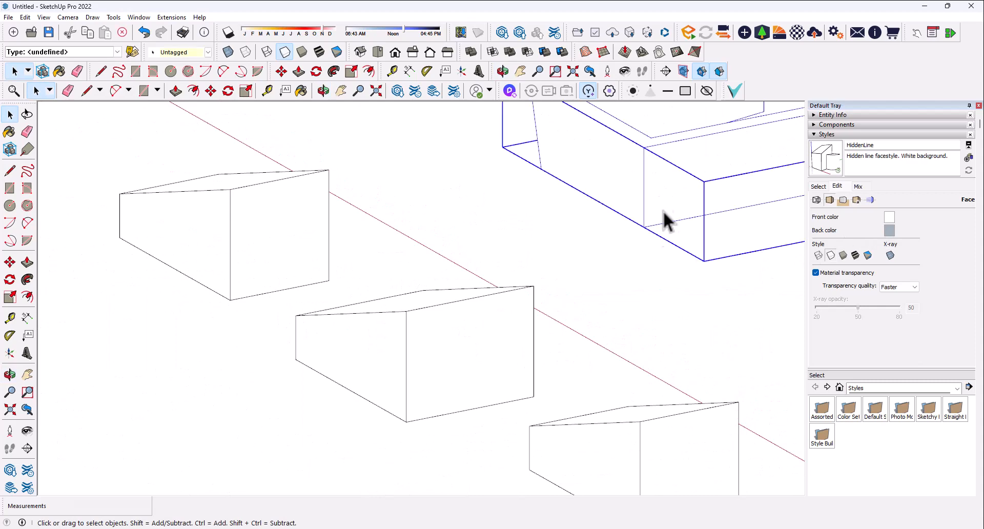
pyautogui.doubleClick(470, 349)
pyautogui.click(457, 349)
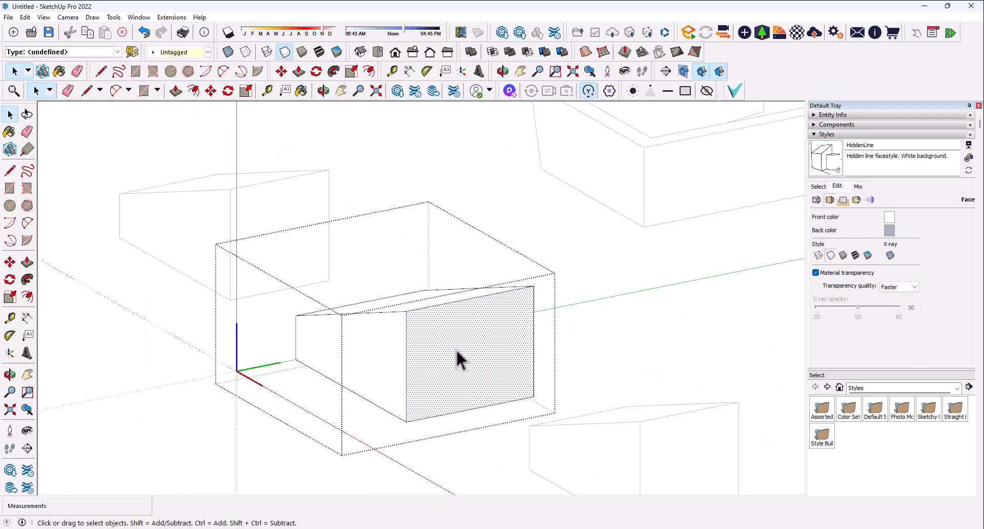
pyautogui.press('Delete')
pyautogui.scroll(3, 622, 352)
pyautogui.moveTo(622, 352); pyautogui.dragTo(483, 374, button='middle')
pyautogui.scroll(-3, 334, 349)
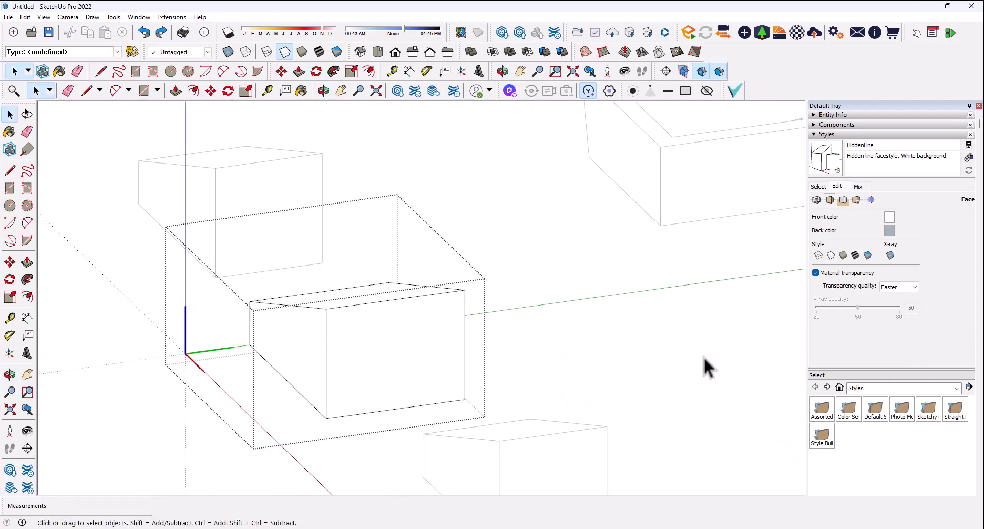
pyautogui.scroll(8, 414, 305)
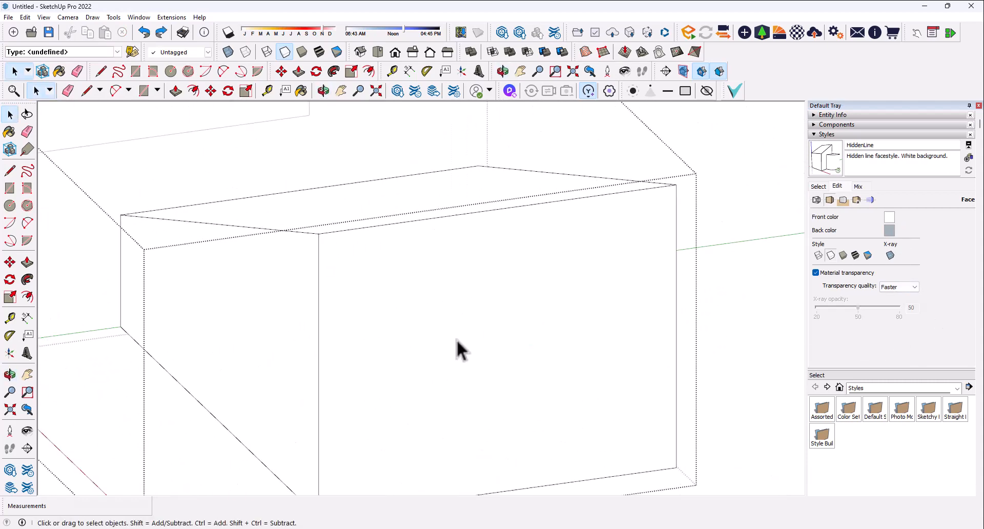
pyautogui.scroll(-7, 518, 351)
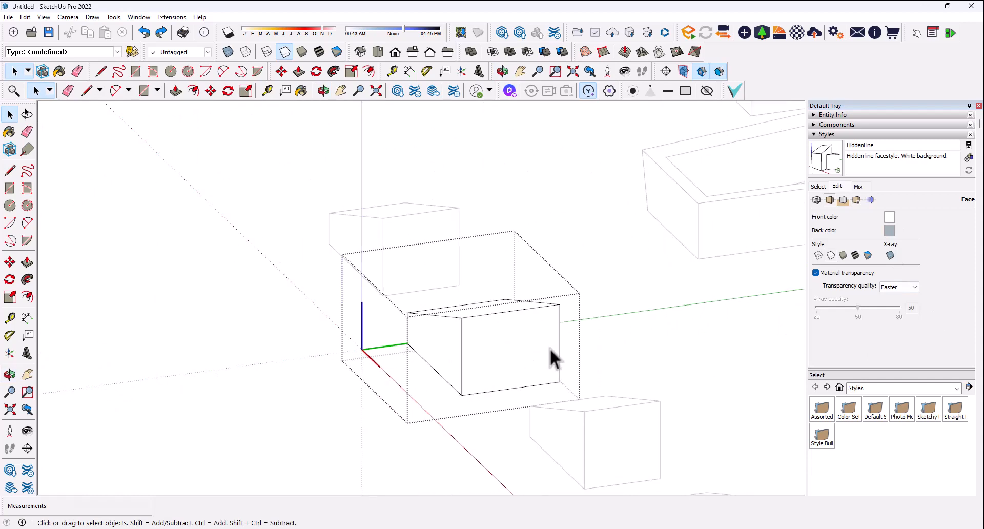
pyautogui.click(594, 334)
pyautogui.moveTo(600, 312); pyautogui.dragTo(710, 313, button='middle')
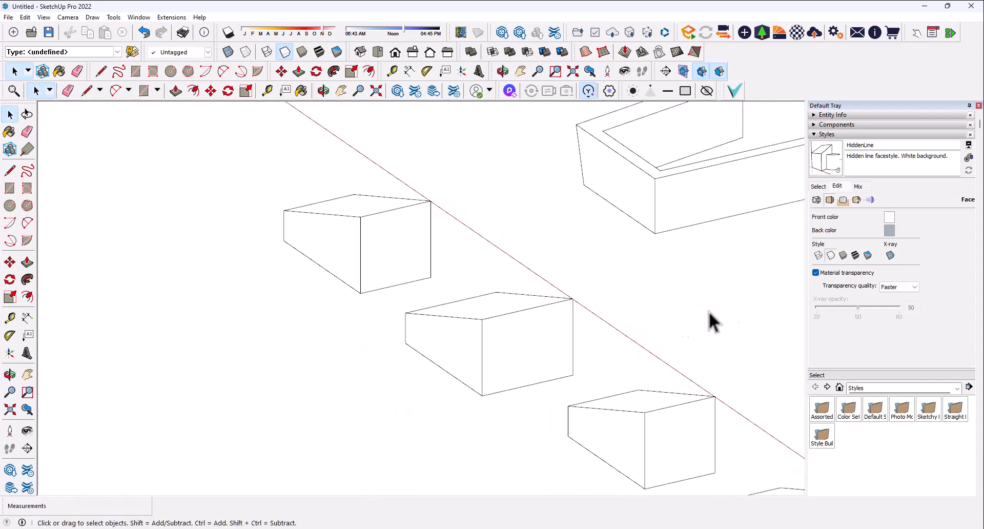
# Switch the faces through shaded to shaded using textures with X-ray on, and examine the wedges and wall shapes.
pyautogui.click(845, 256)
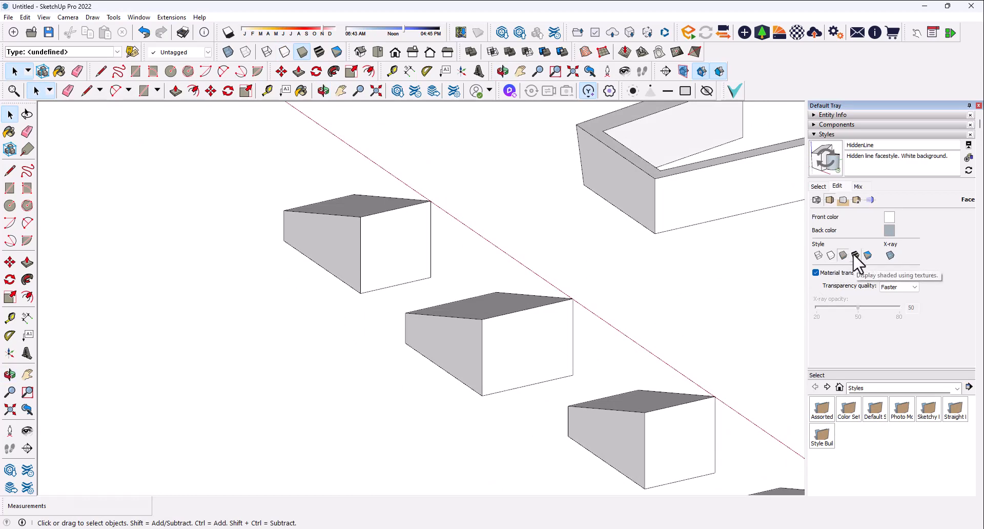
pyautogui.click(855, 254)
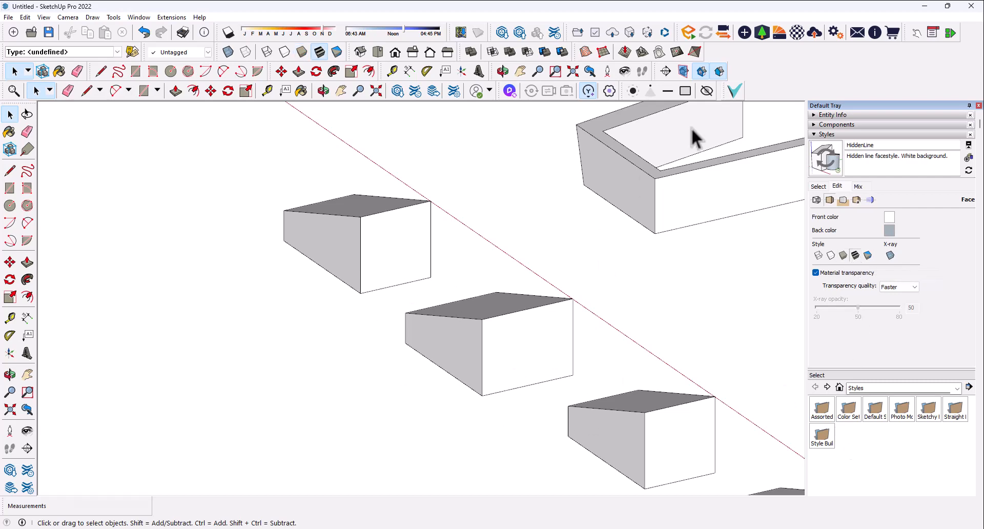
pyautogui.click(892, 257)
pyautogui.moveTo(409, 368); pyautogui.dragTo(543, 364, button='middle')
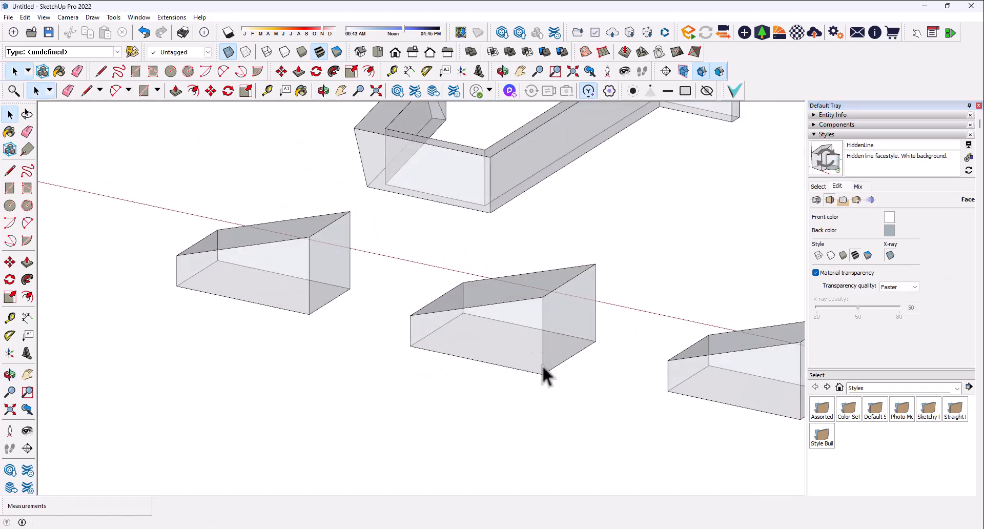
pyautogui.scroll(-5, 463, 426)
pyautogui.scroll(4, 574, 411)
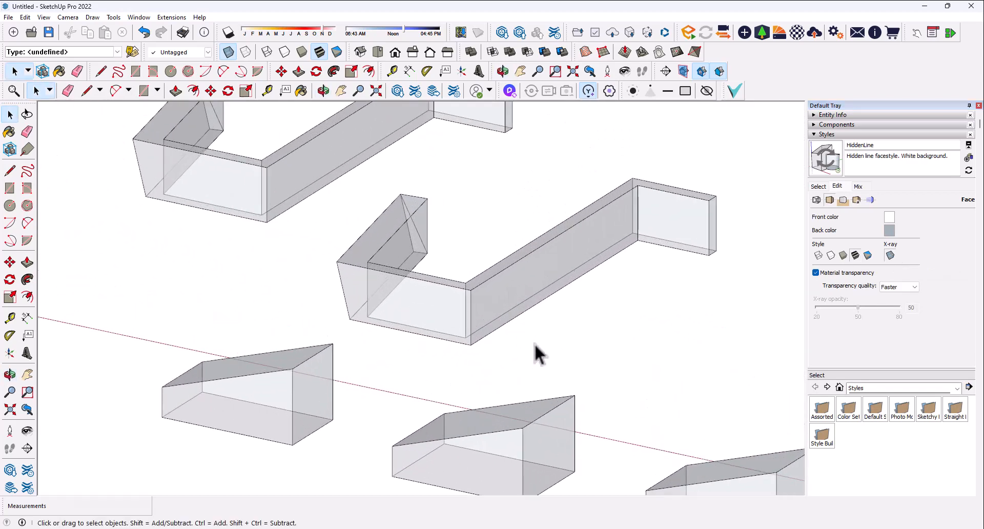
pyautogui.scroll(-1, 492, 374)
pyautogui.scroll(3, 549, 433)
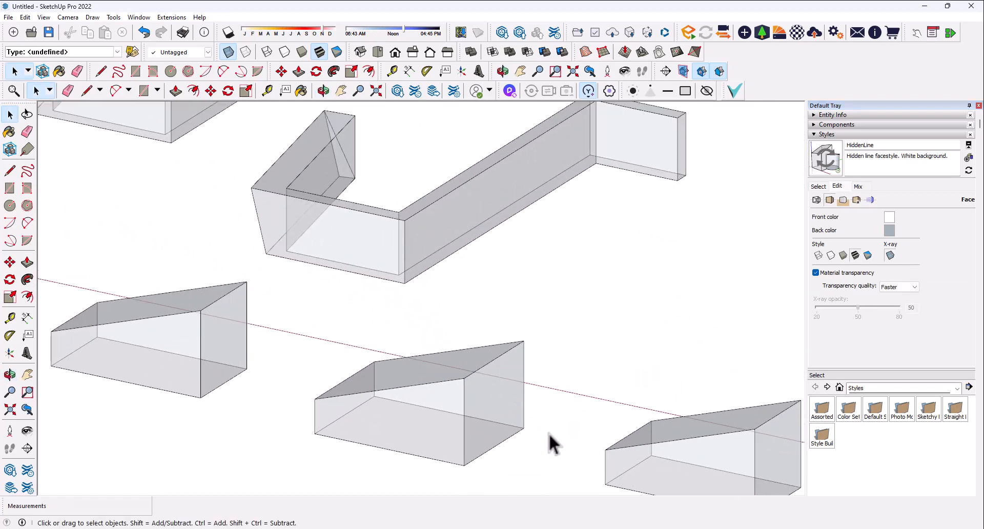
# Compare the wireframe and hidden-line face styles, and set the faces to hidden line with X-ray off.
pyautogui.click(818, 255)
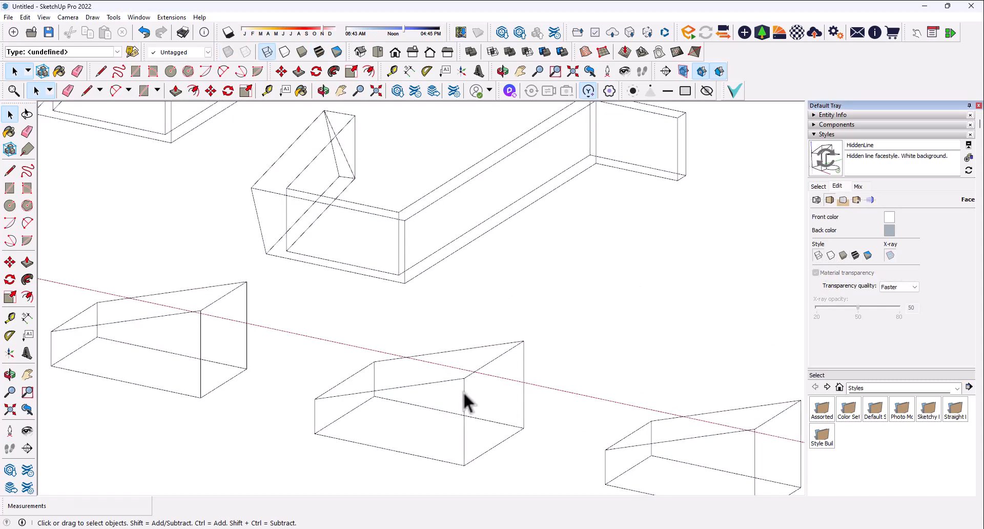
pyautogui.moveTo(464, 393); pyautogui.dragTo(384, 362, button='middle')
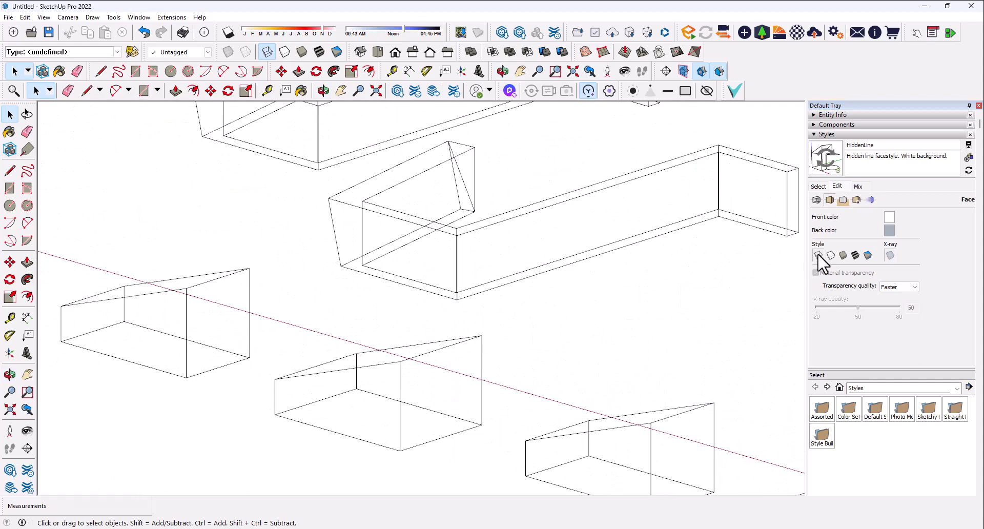
pyautogui.click(841, 258)
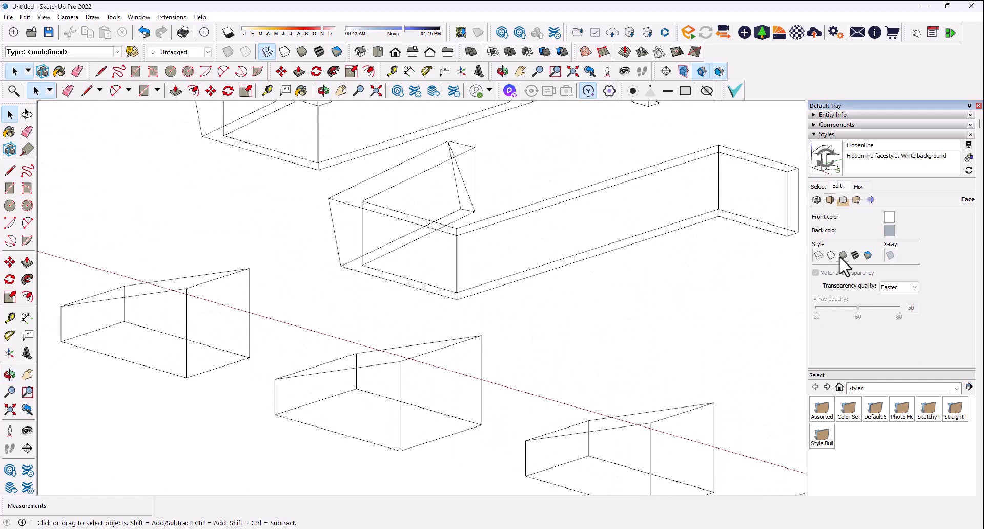
pyautogui.click(832, 257)
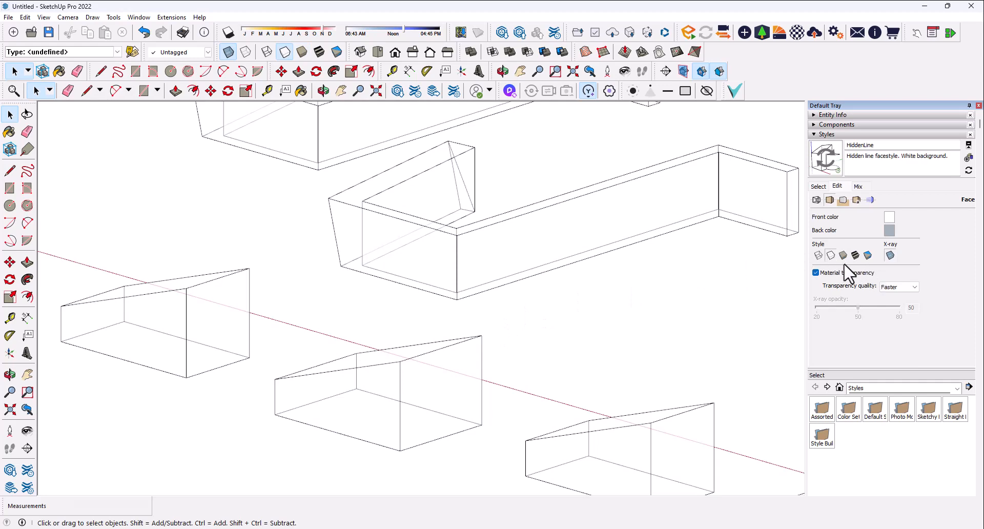
pyautogui.click(817, 255)
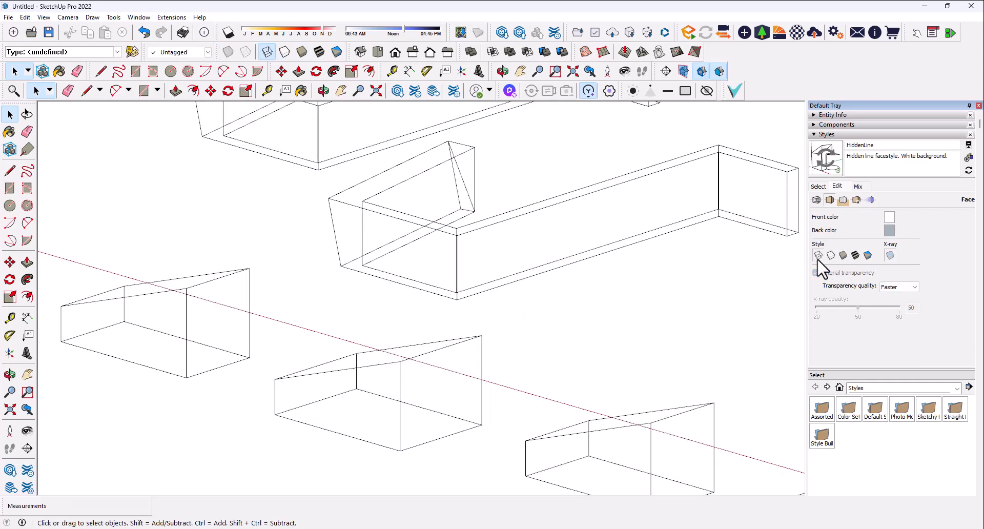
pyautogui.click(831, 256)
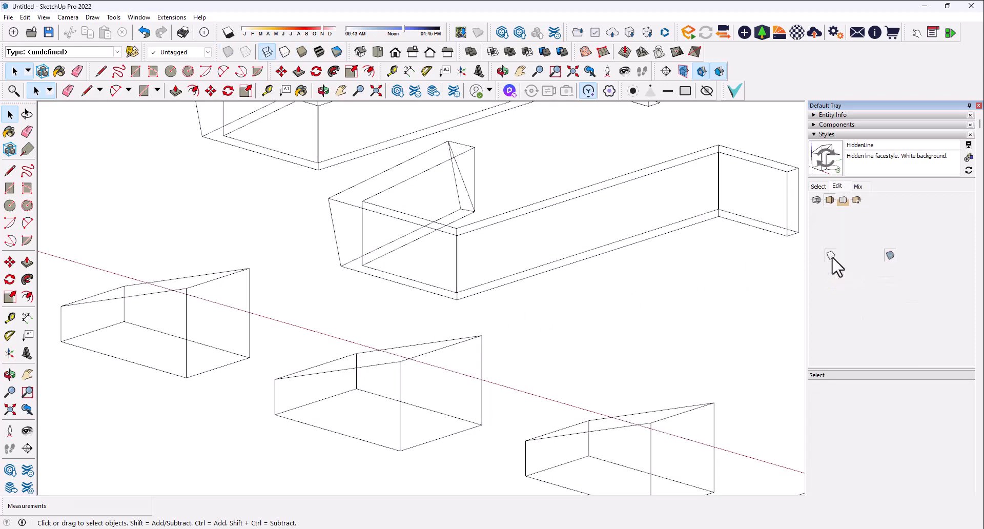
pyautogui.click(890, 255)
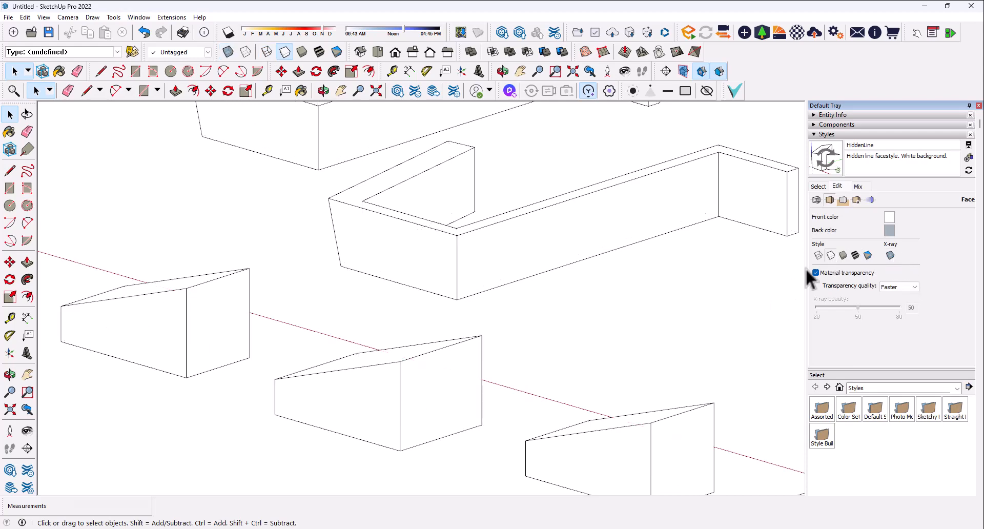
# Look through the transparency quality options, the style mixing settings and the Default Styles collection, and close the style settings.
pyautogui.click(916, 287)
pyautogui.click(897, 302)
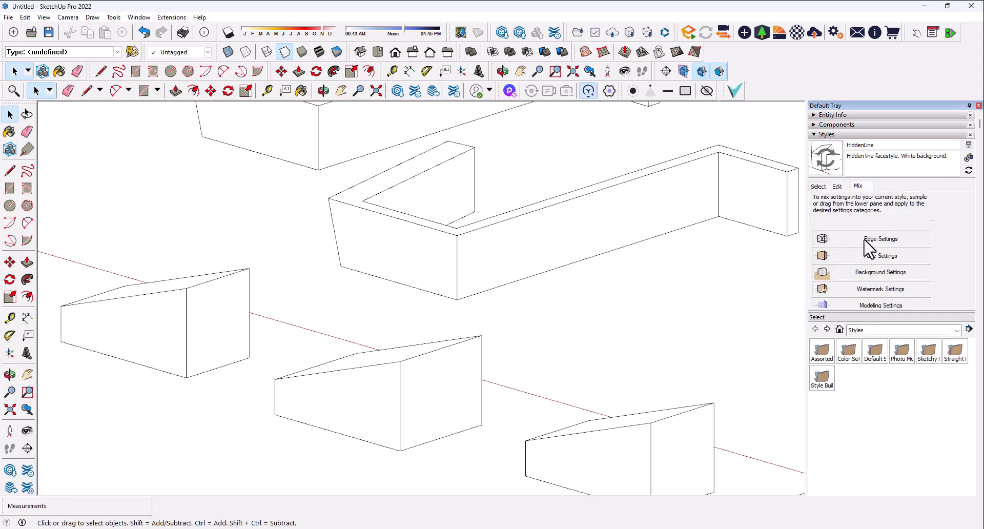
pyautogui.click(837, 187)
pyautogui.click(819, 187)
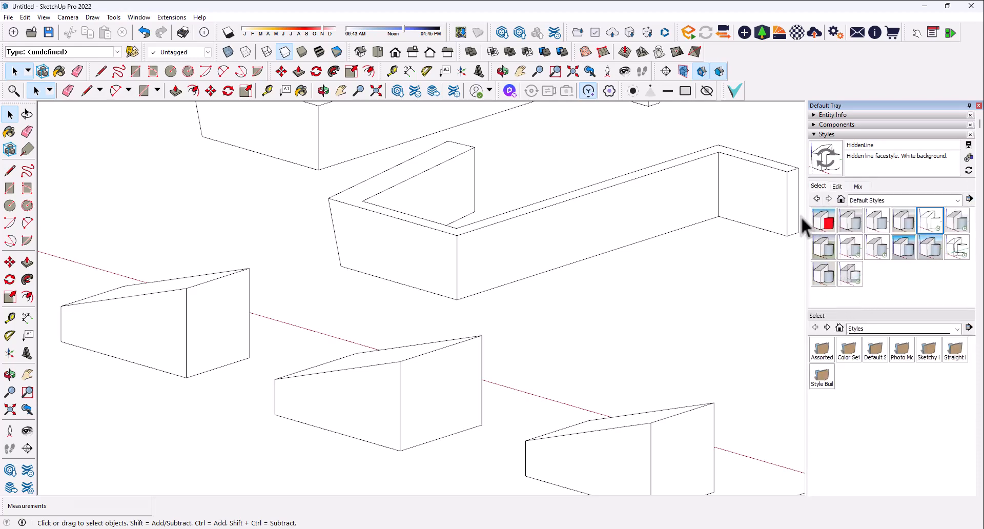
pyautogui.click(815, 135)
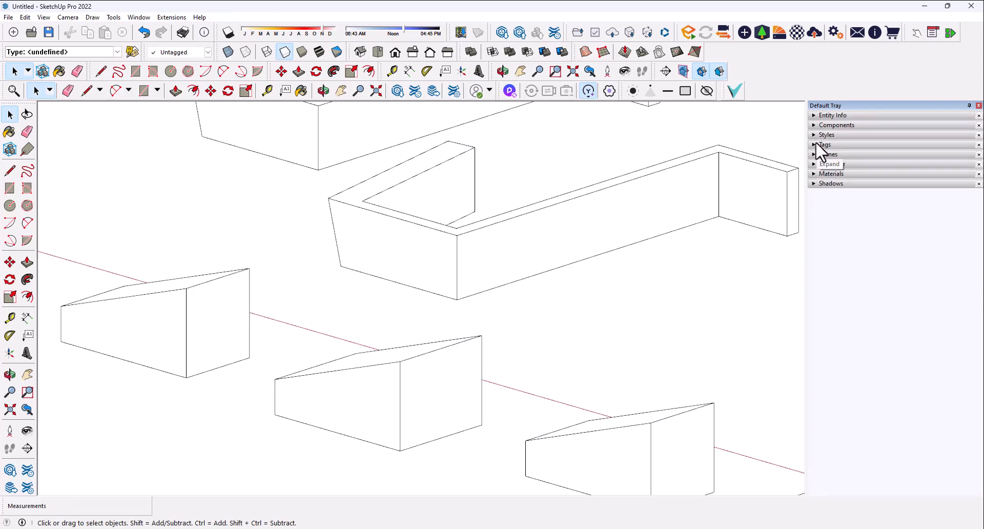
# Show the model's tags and add a new tag named First Floor.
pyautogui.click(815, 145)
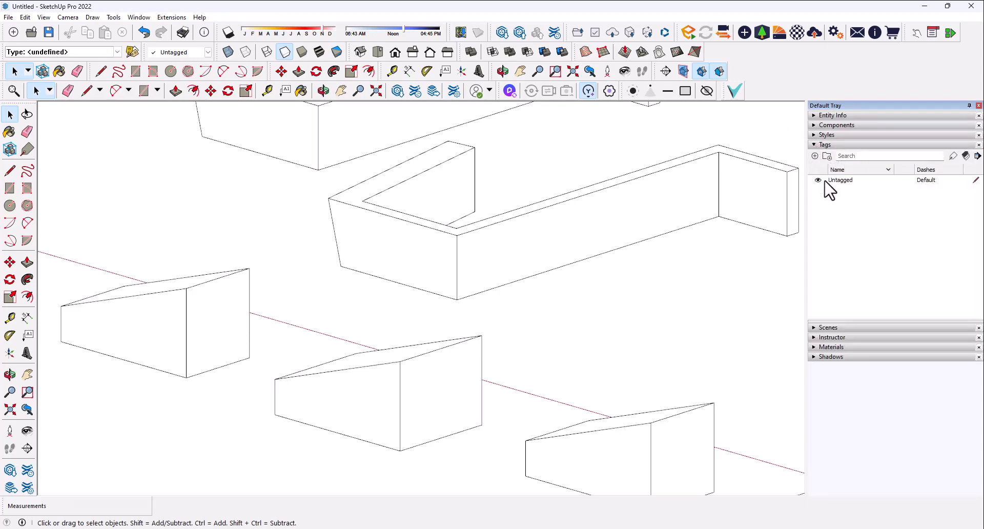
pyautogui.click(439, 376)
pyautogui.scroll(-8, 398, 340)
pyautogui.moveTo(367, 347); pyautogui.dragTo(464, 397, button='middle')
pyautogui.moveTo(460, 375); pyautogui.dragTo(417, 362)
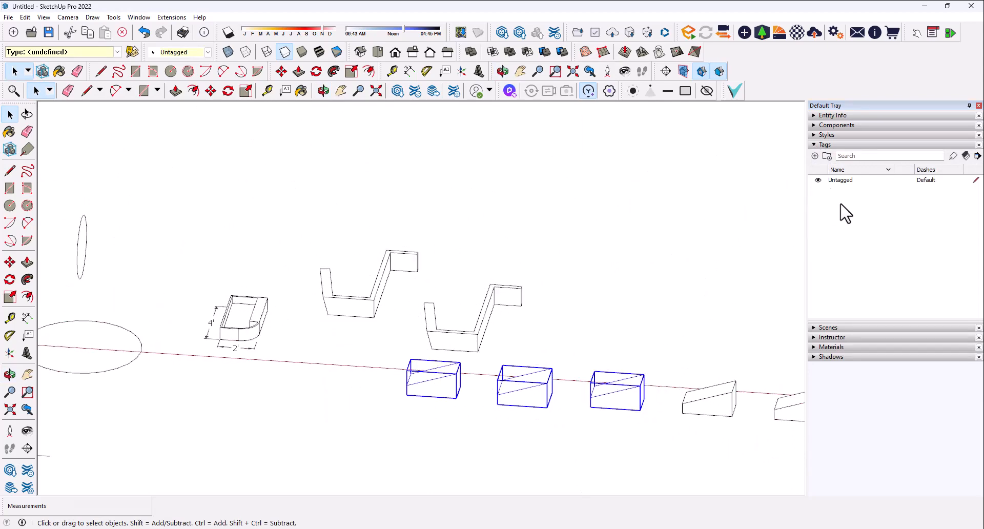
pyautogui.click(721, 229)
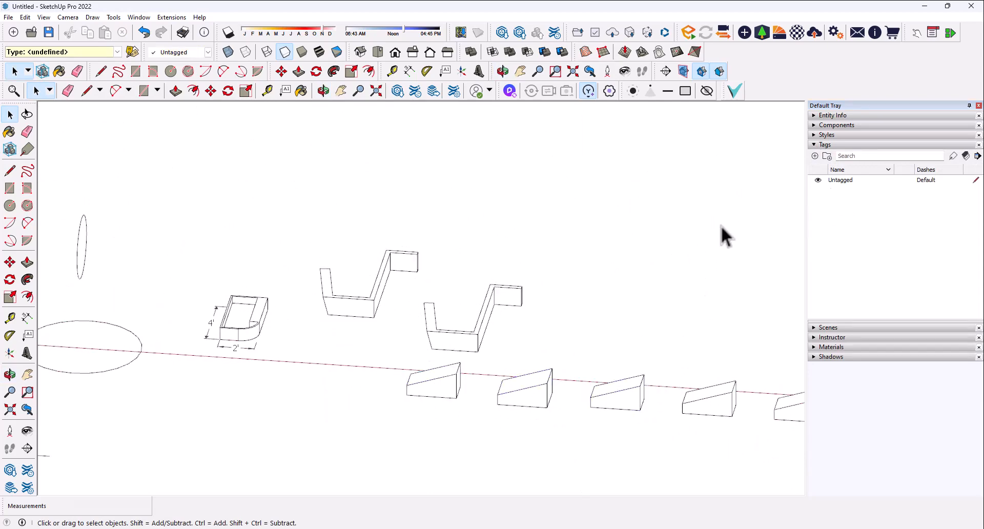
pyautogui.click(815, 157)
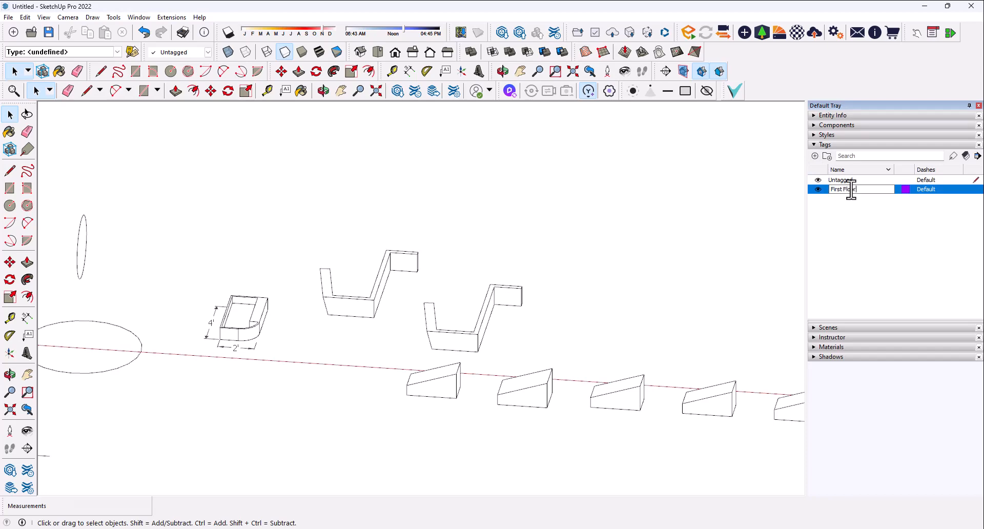
pyautogui.click(879, 262)
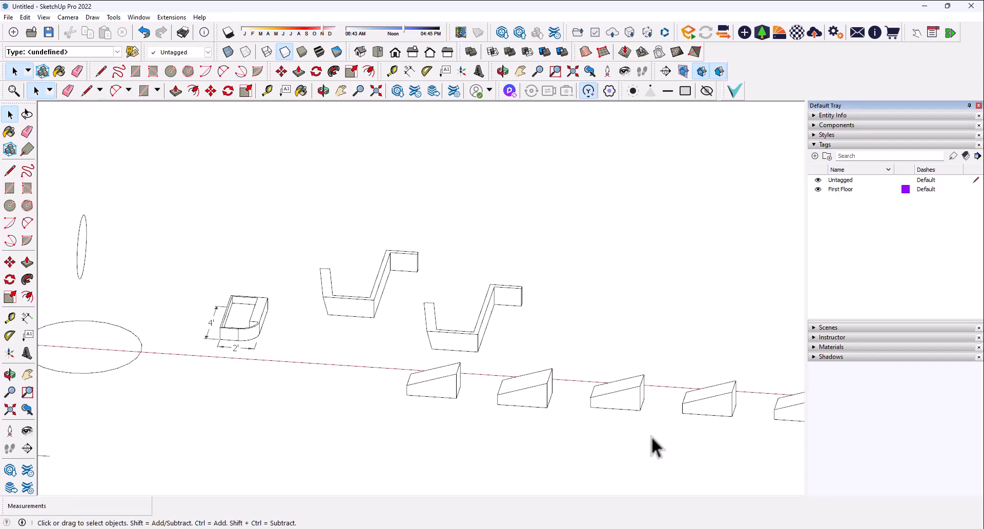
# Select the first three wedges and assign them to the First Floor tag.
pyautogui.moveTo(653, 437); pyautogui.dragTo(406, 368)
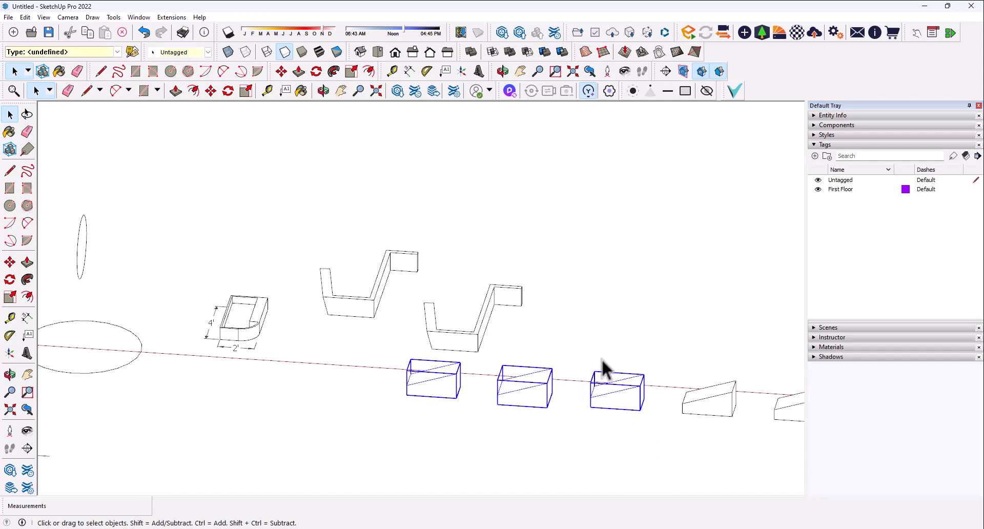
pyautogui.click(845, 190)
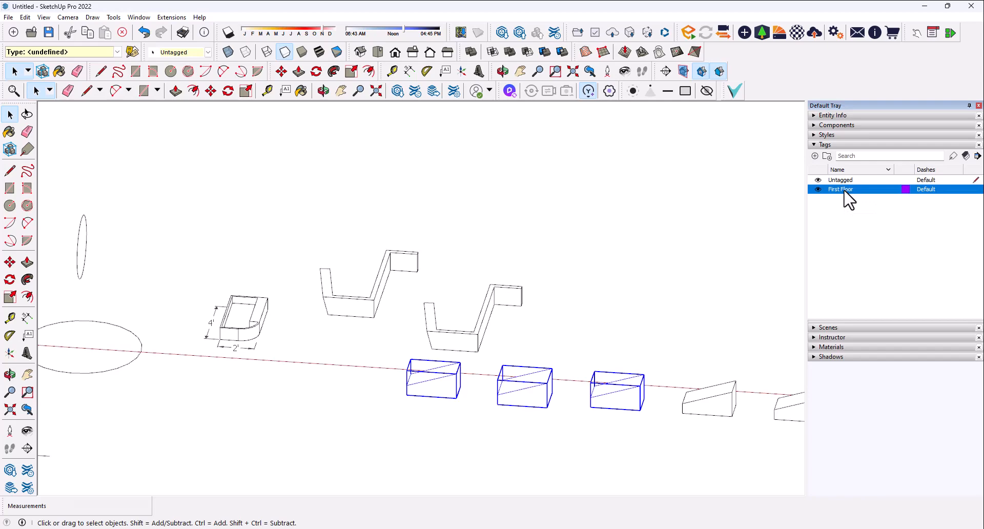
pyautogui.rightClick(845, 192)
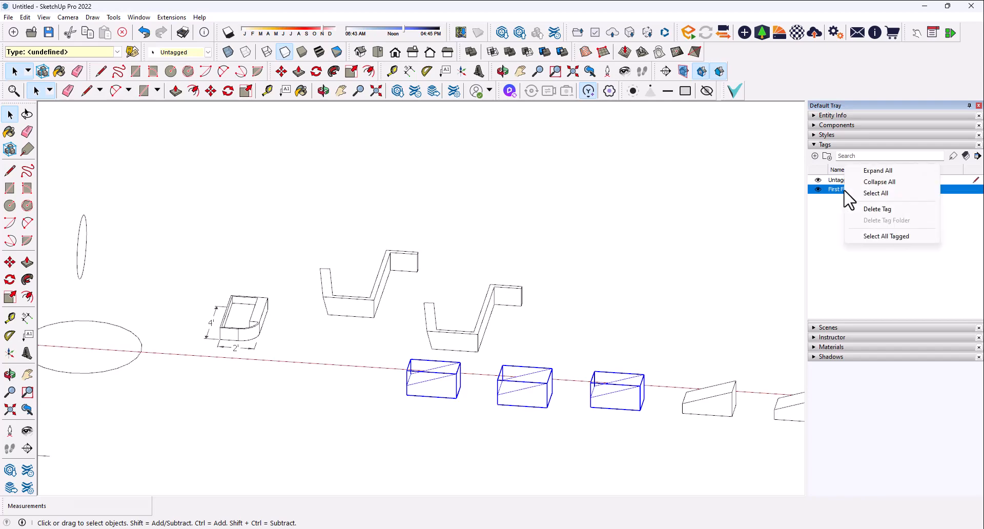
pyautogui.click(825, 205)
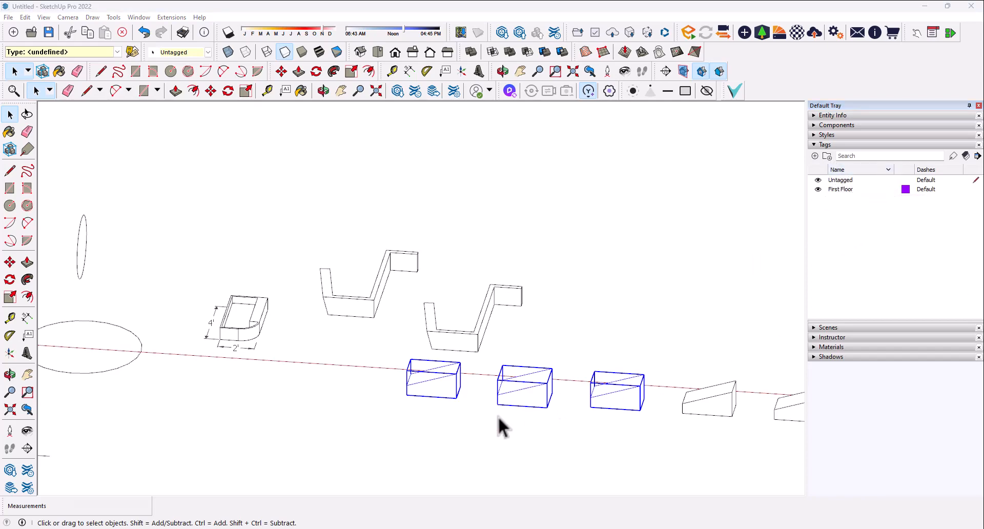
pyautogui.click(814, 115)
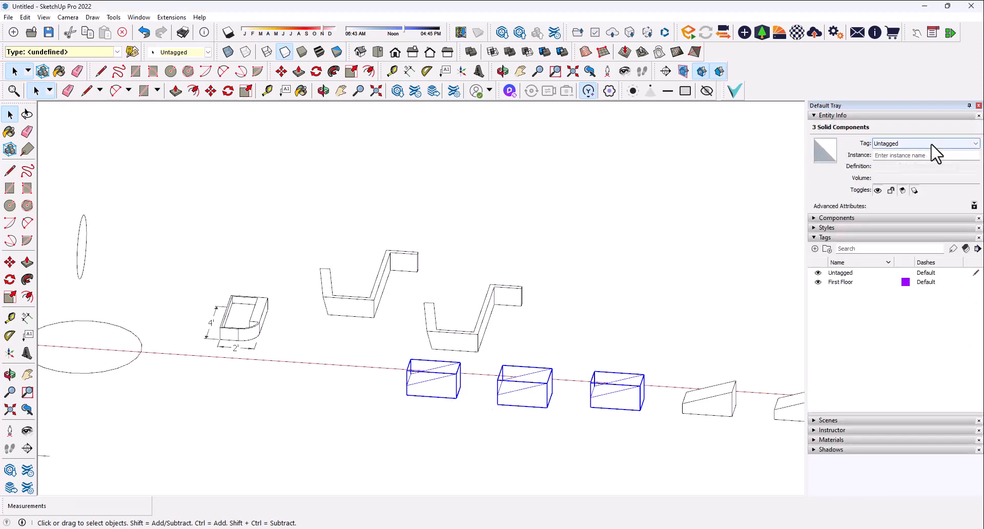
pyautogui.click(933, 143)
pyautogui.click(901, 160)
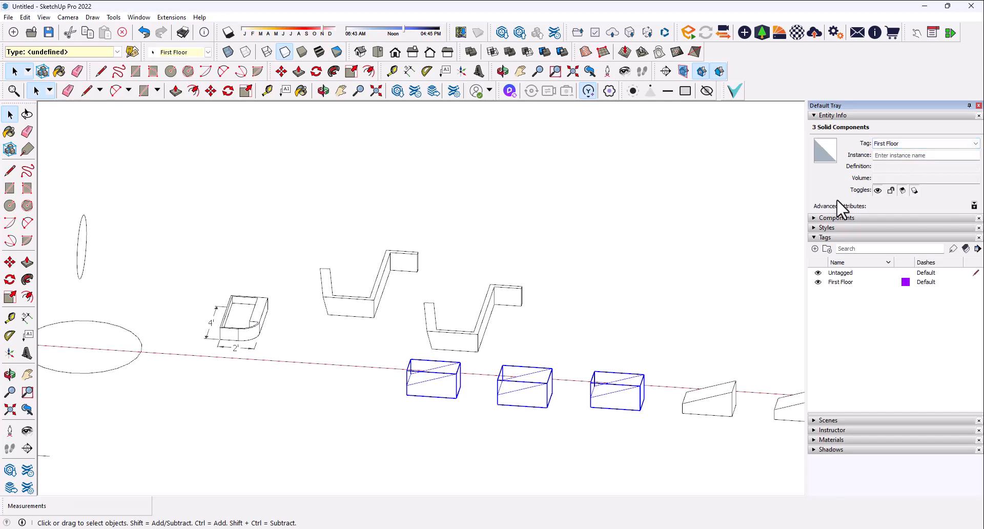
# Clear the selection, hide the First Floor tag, and make it visible again.
pyautogui.click(703, 288)
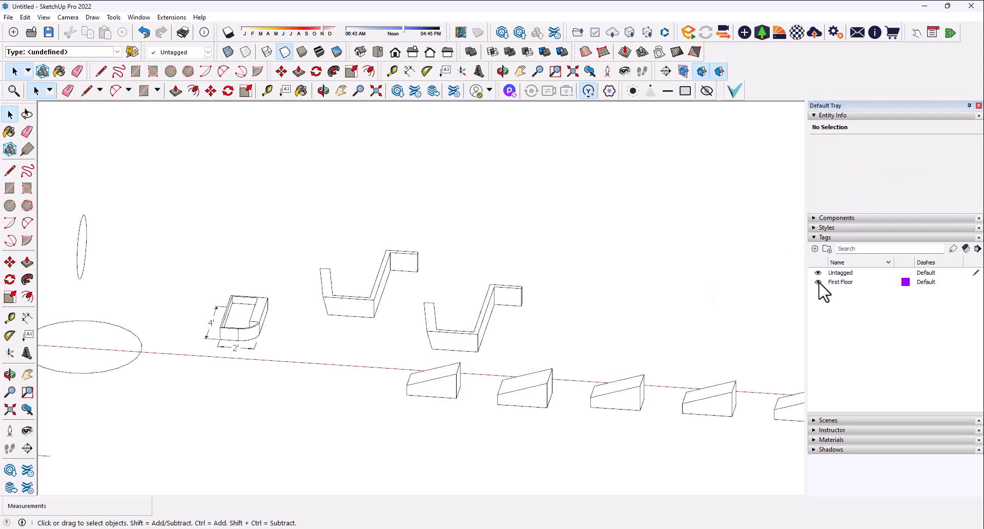
pyautogui.click(818, 282)
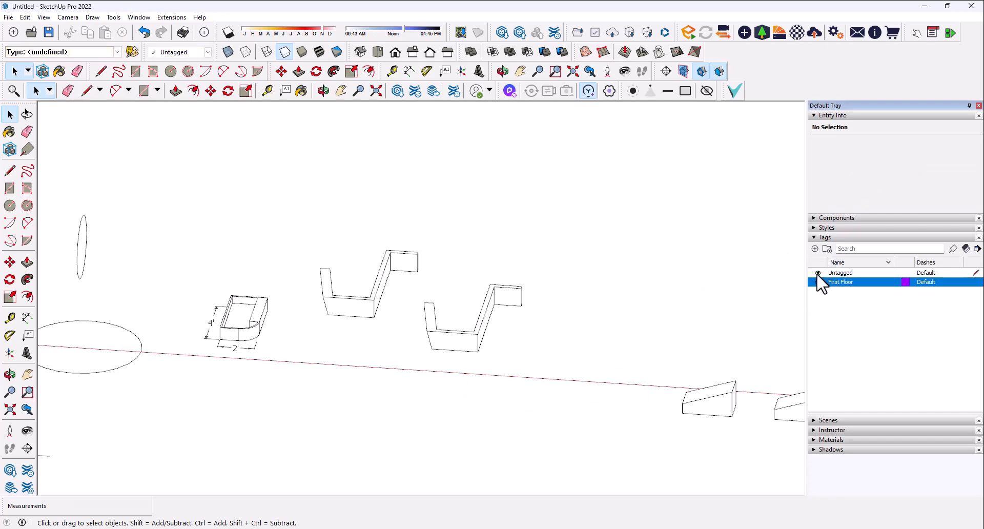
pyautogui.click(819, 283)
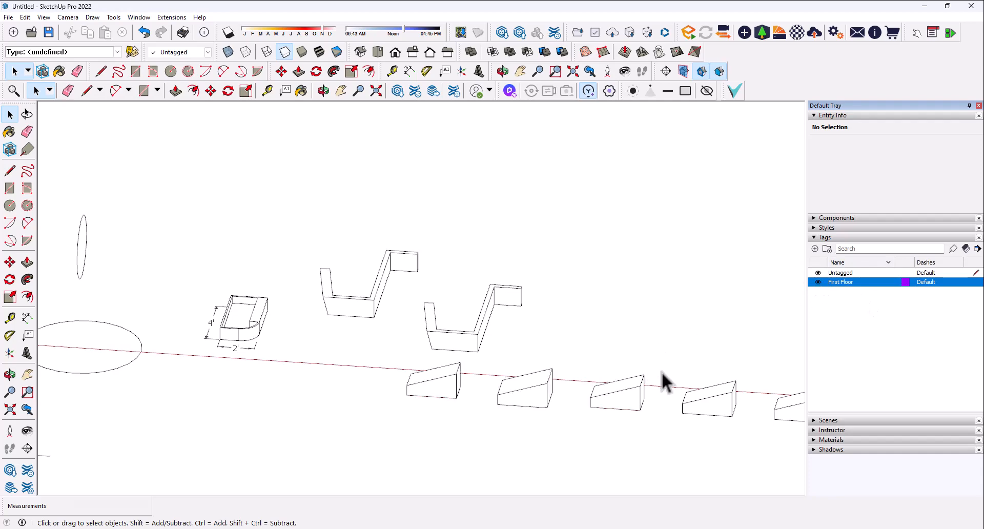
# Add a second new tag named Footing.
pyautogui.click(820, 310)
pyautogui.click(815, 249)
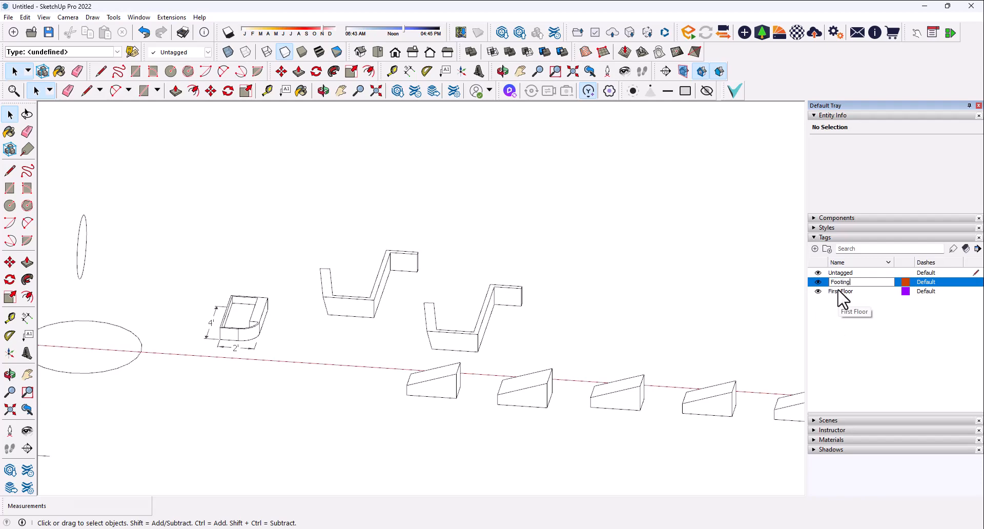
pyautogui.click(846, 328)
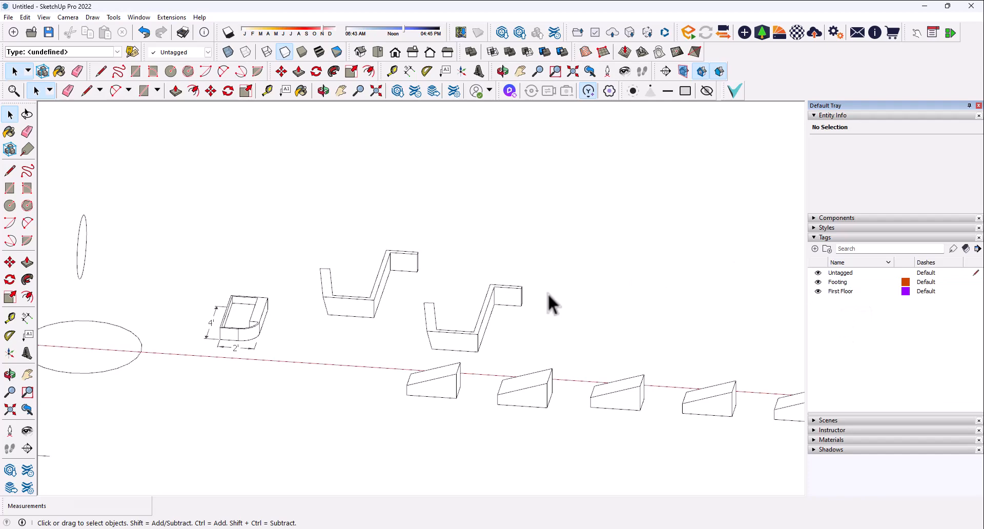
# Select the two U-shaped wall groups and assign them to the Footing tag.
pyautogui.moveTo(574, 328); pyautogui.dragTo(317, 223)
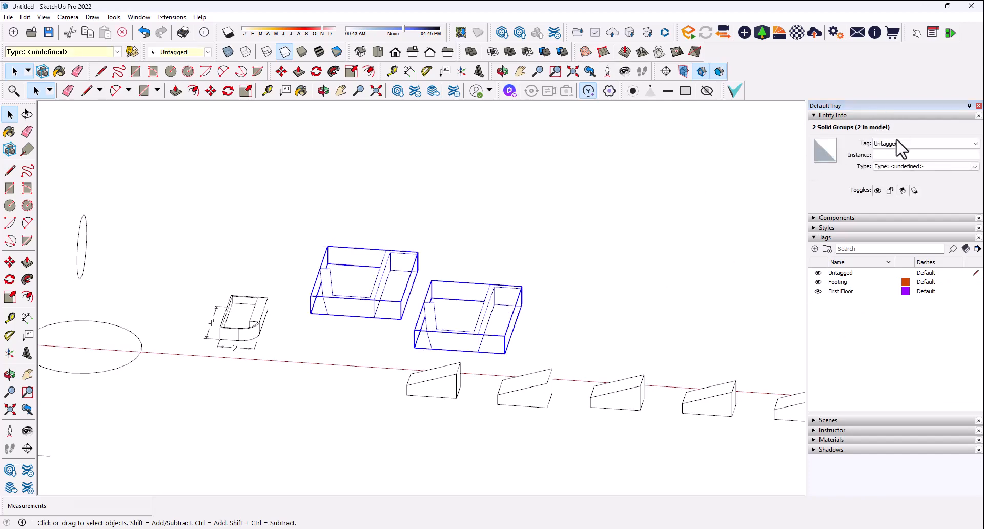
pyautogui.click(902, 144)
pyautogui.click(893, 160)
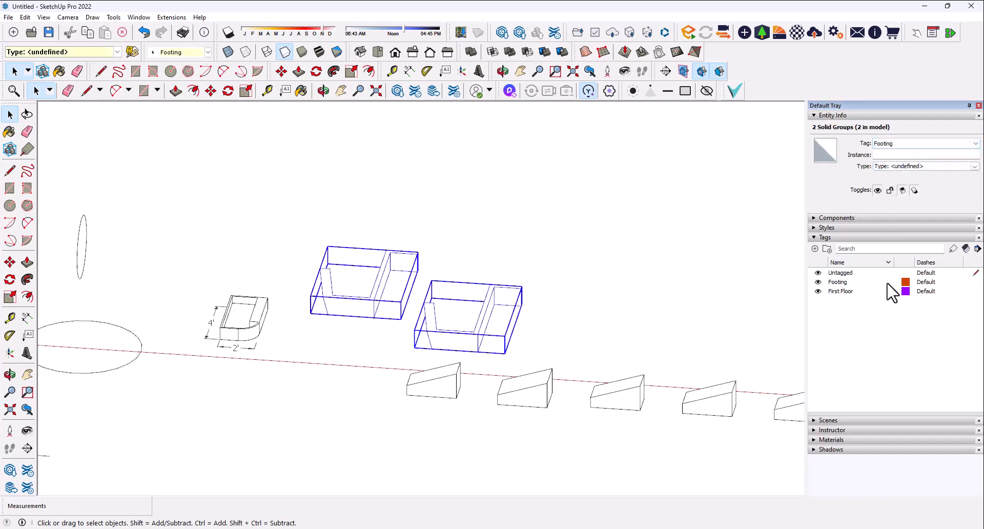
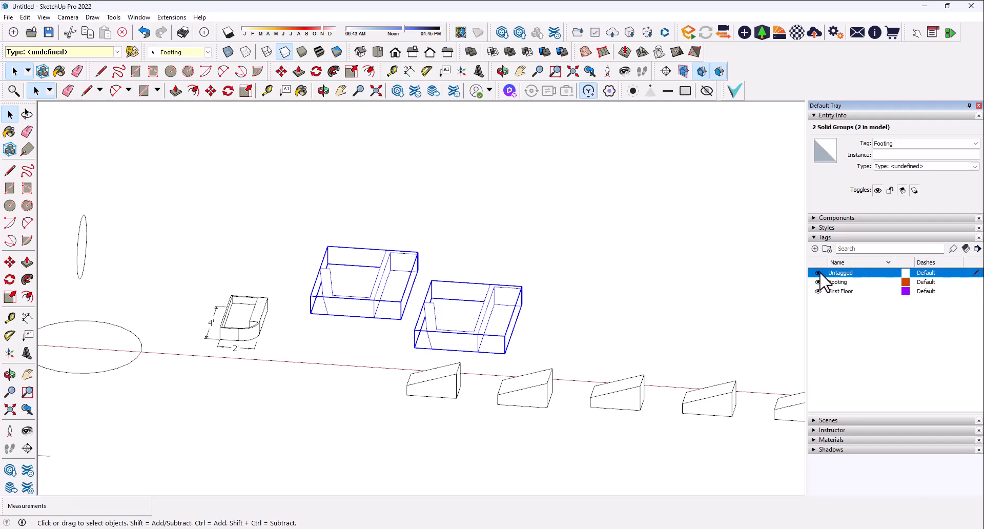
# Make Footing the current tag so Untagged can be hidden, and toggle the Untagged objects off and on.
pyautogui.click(818, 273)
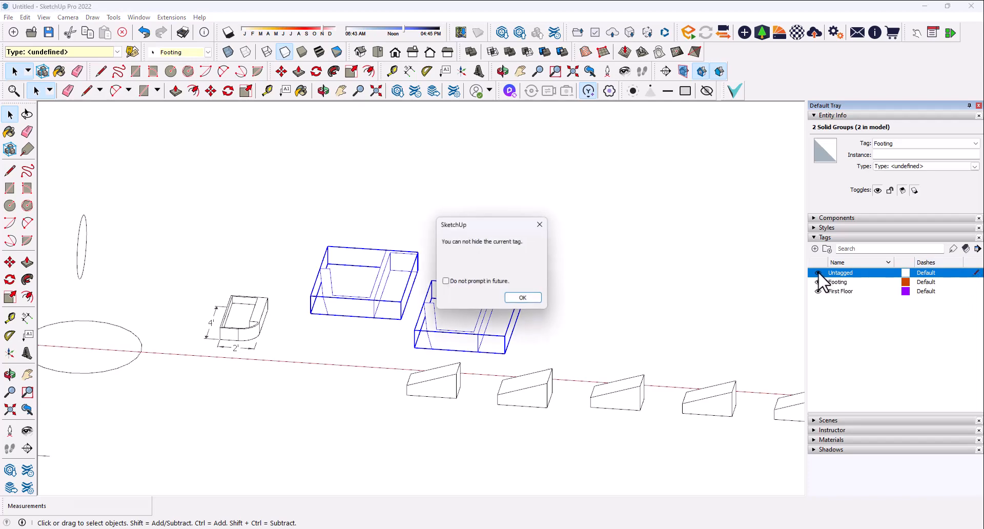
pyautogui.click(526, 299)
pyautogui.click(975, 282)
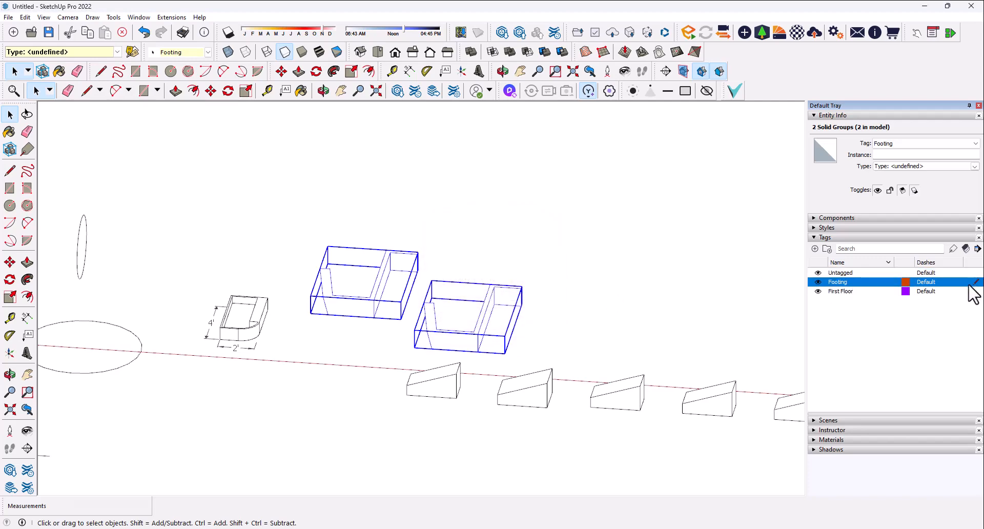
pyautogui.click(819, 273)
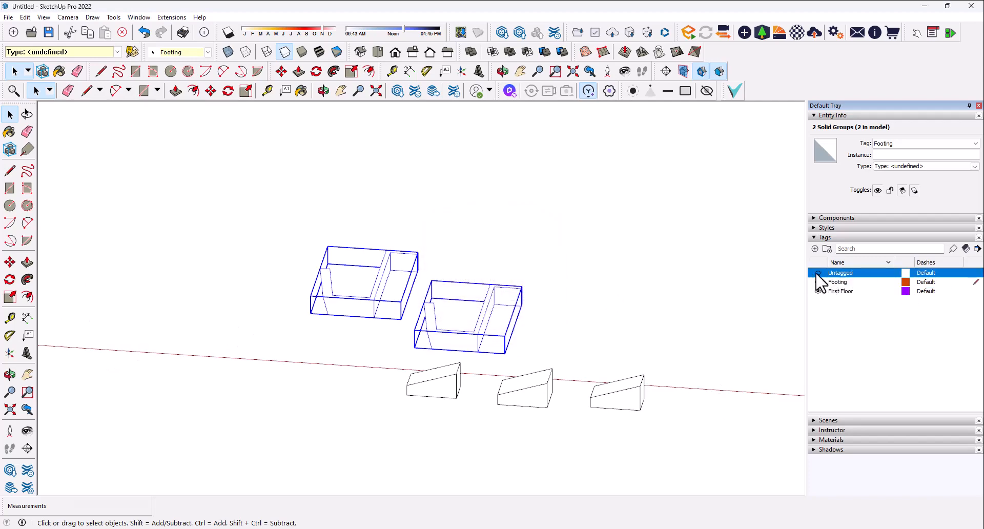
pyautogui.click(819, 273)
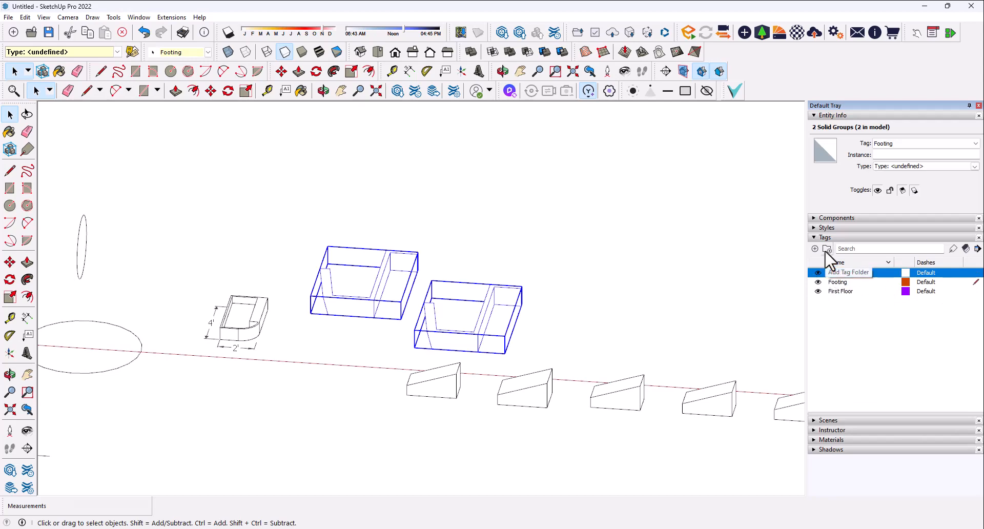
pyautogui.click(855, 319)
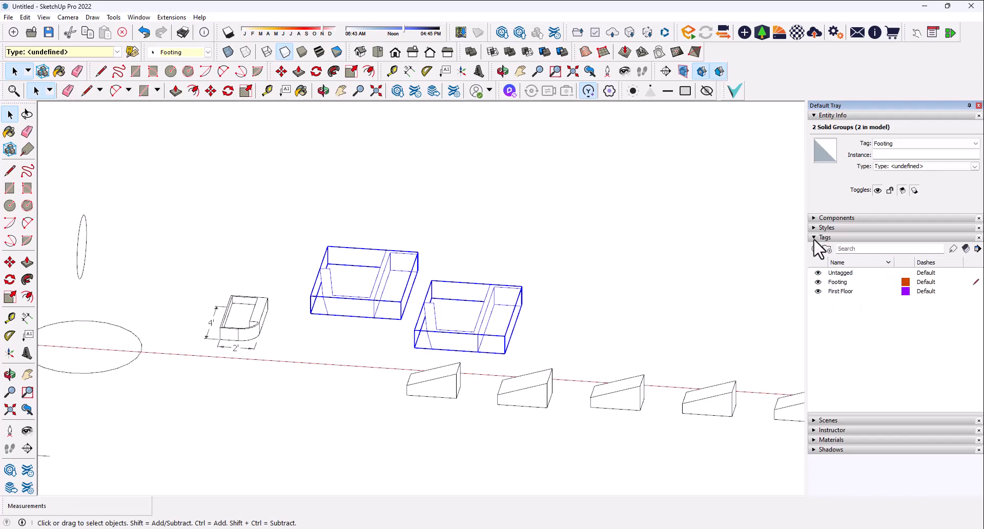
pyautogui.click(827, 292)
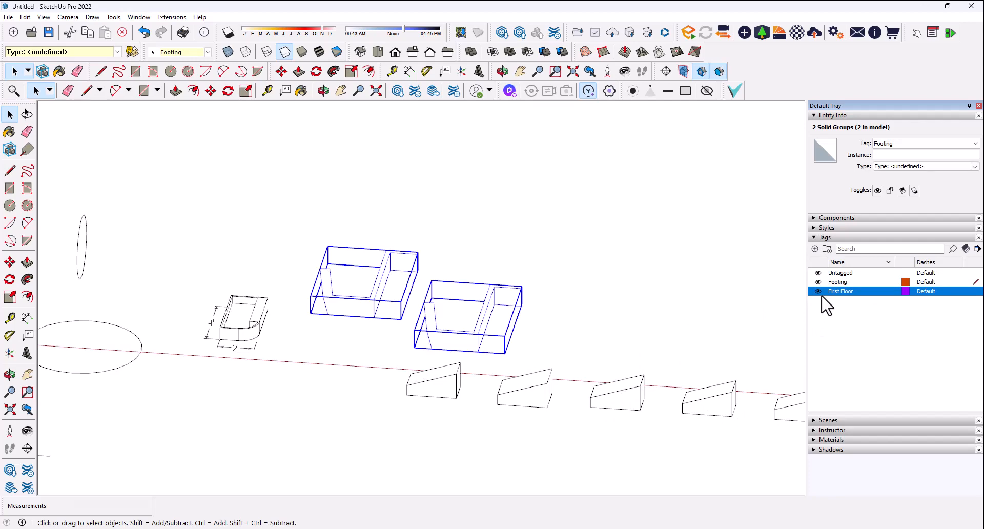
# Show the model's scenes in place of the tags and switch the camera to Perspective.
pyautogui.click(814, 237)
pyautogui.click(814, 248)
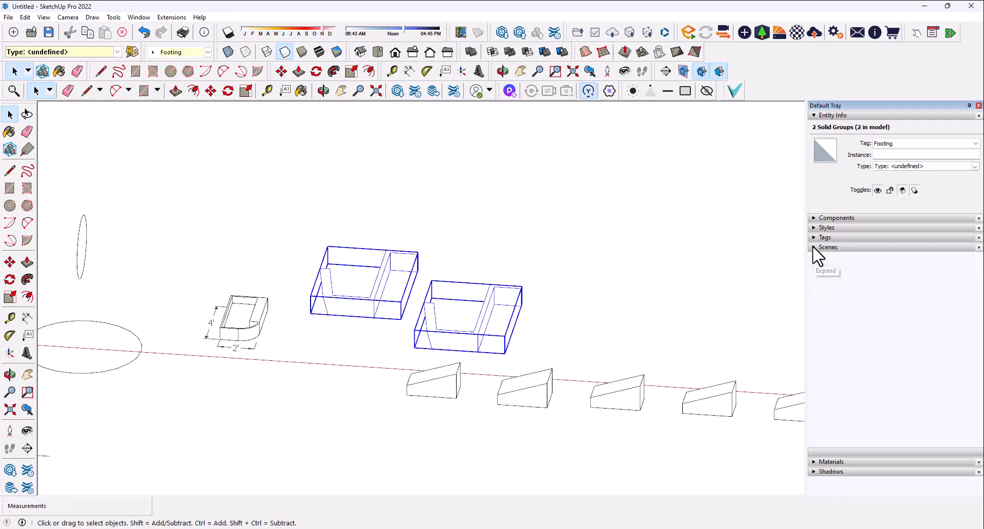
pyautogui.moveTo(589, 331); pyautogui.dragTo(348, 253, button='middle')
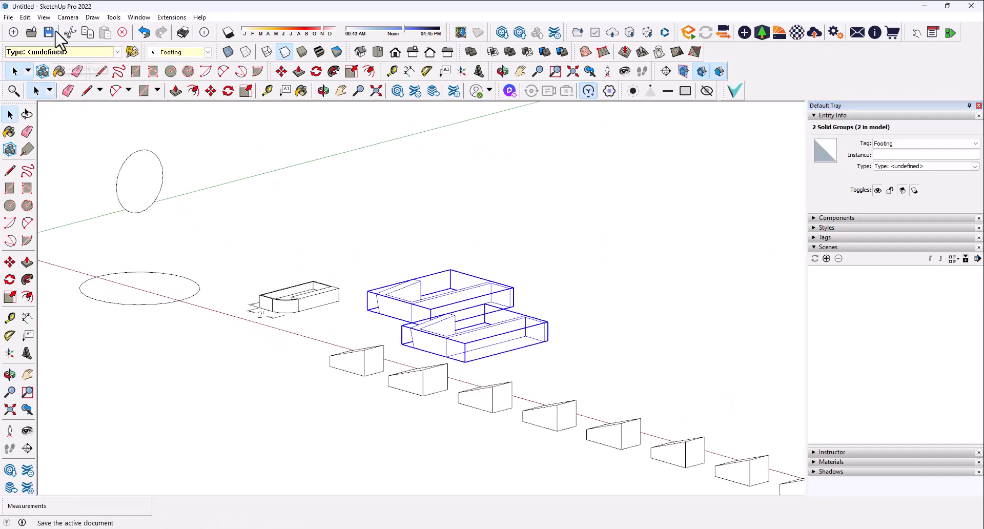
pyautogui.click(68, 16)
pyautogui.click(103, 81)
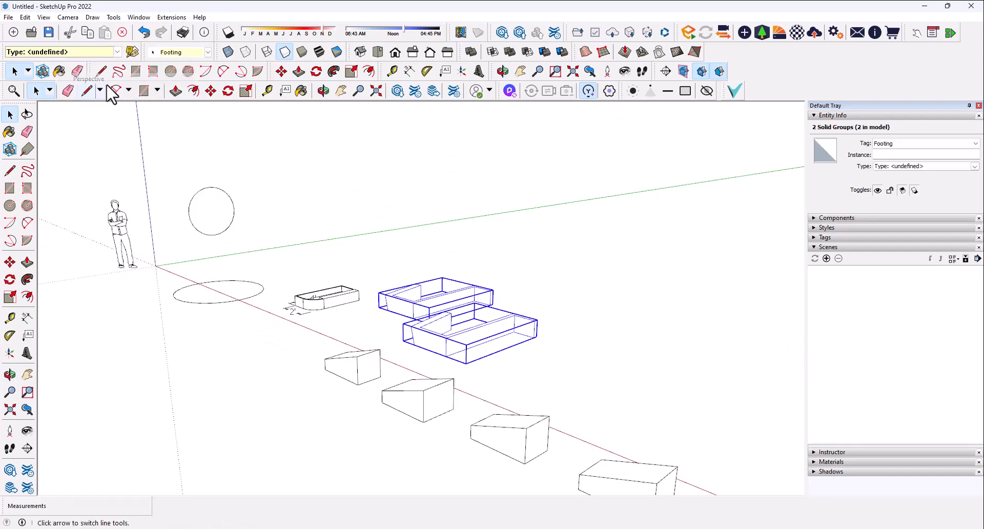
# Frame a low view along the row of wedges and add it as a scene, saving the style changes as a new style.
pyautogui.scroll(2, 513, 402)
pyautogui.click(501, 404)
pyautogui.moveTo(505, 412); pyautogui.dragTo(429, 320, button='middle')
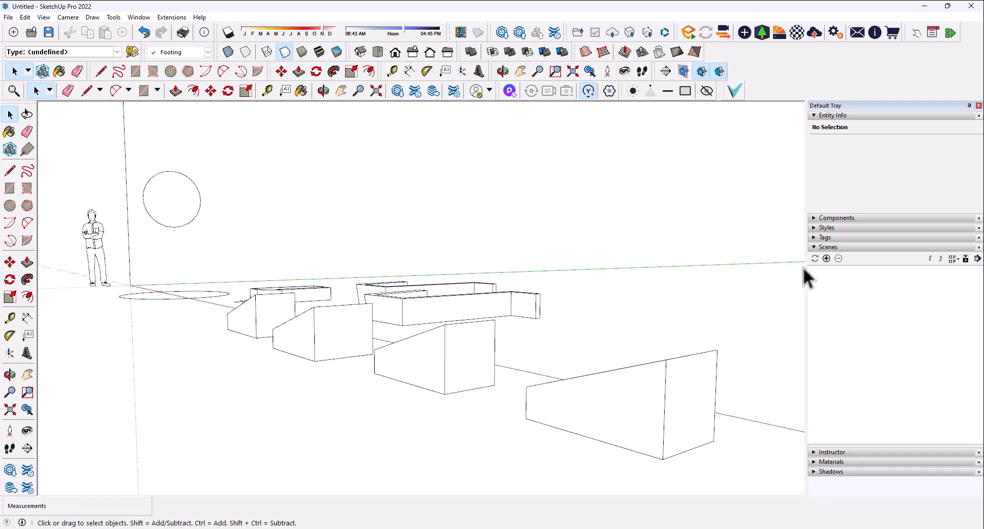
pyautogui.click(826, 258)
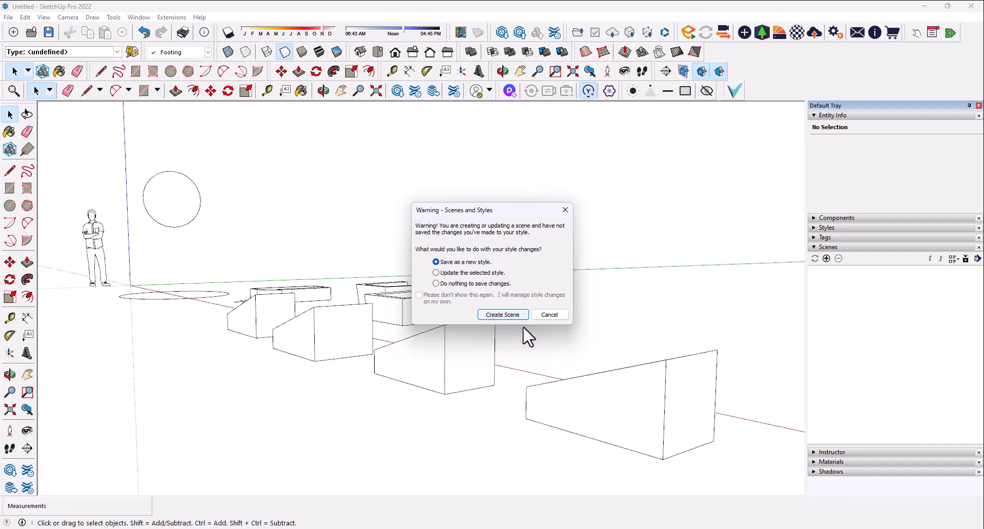
pyautogui.click(503, 315)
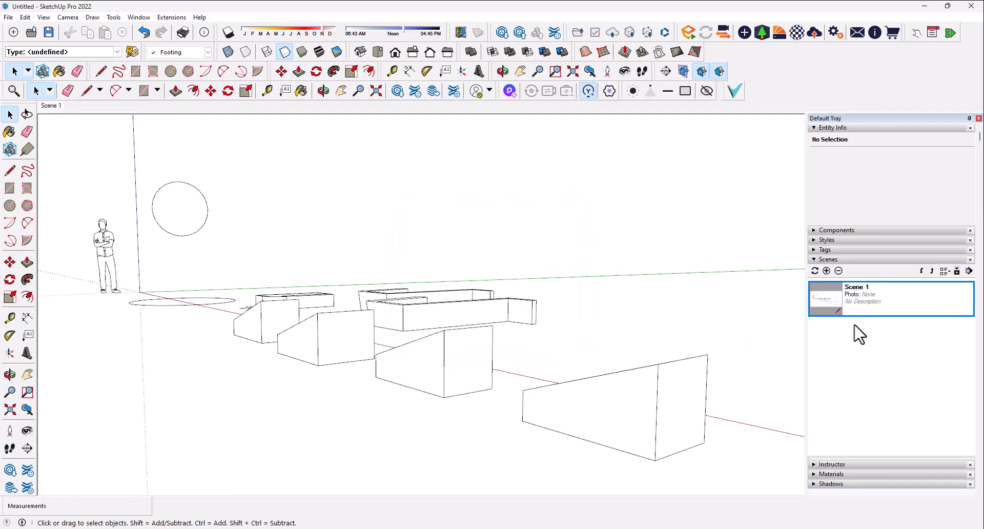
# Frame a wider view of the objects from above and add it as a second scene.
pyautogui.moveTo(202, 259); pyautogui.dragTo(237, 356, button='middle')
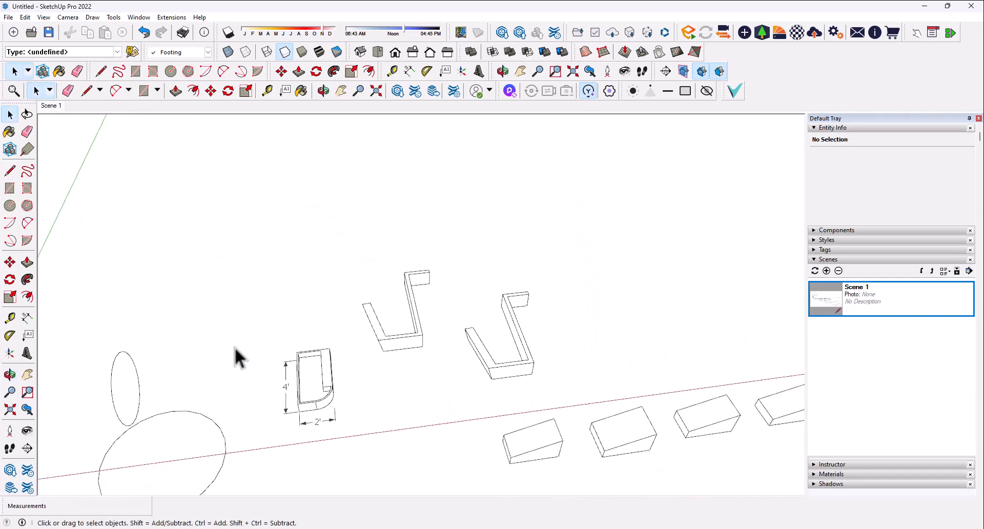
pyautogui.scroll(-1, 227, 275)
pyautogui.scroll(-2, 377, 349)
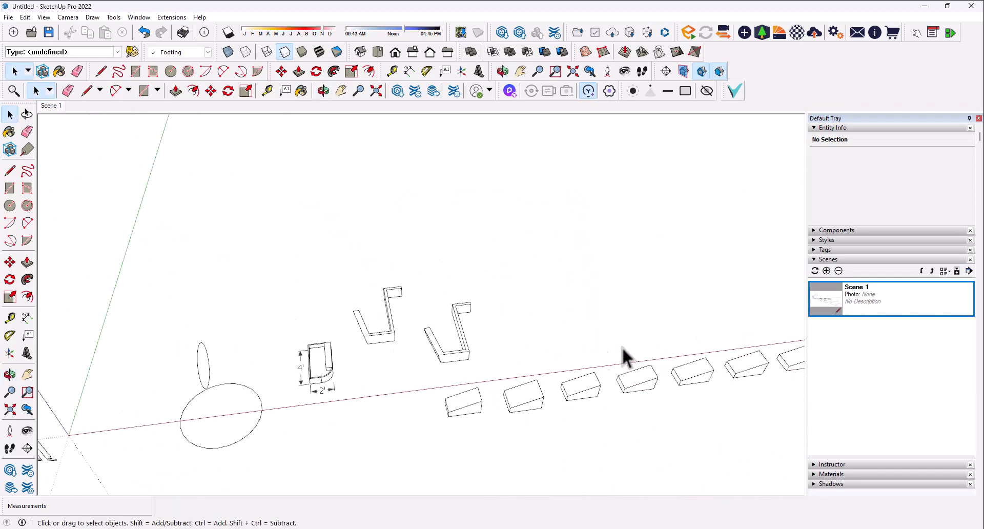
pyautogui.click(826, 271)
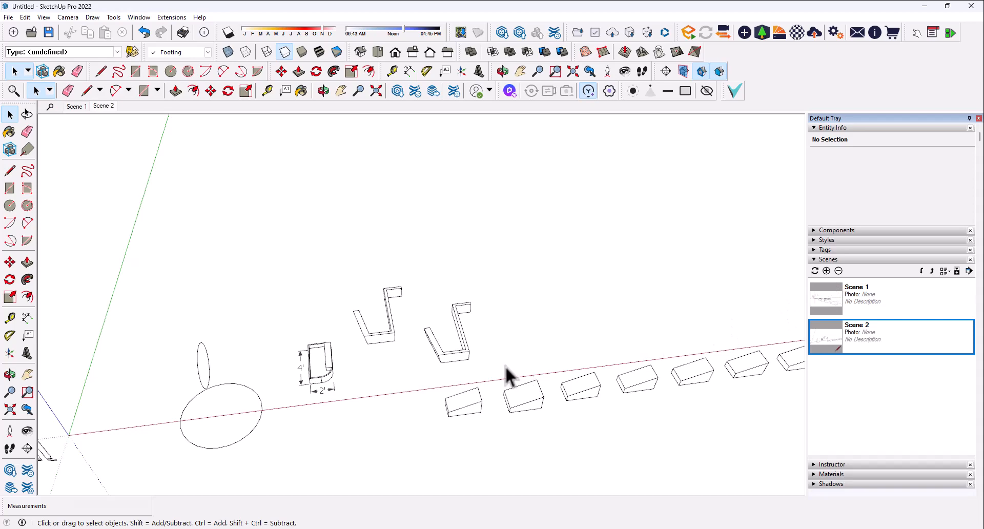
# Recall the first scene's view after orbiting away, and delete the second scene.
pyautogui.moveTo(521, 345); pyautogui.dragTo(241, 280, button='middle')
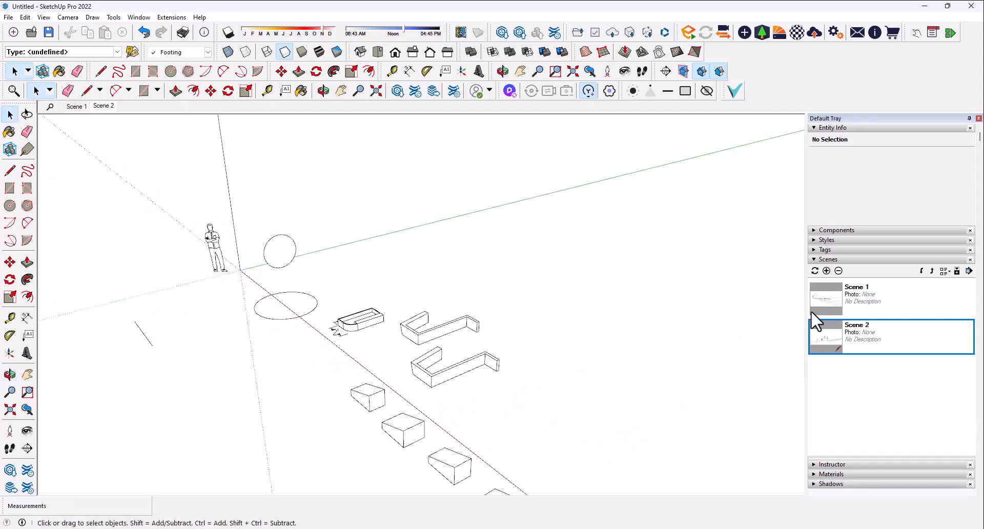
pyautogui.click(824, 299)
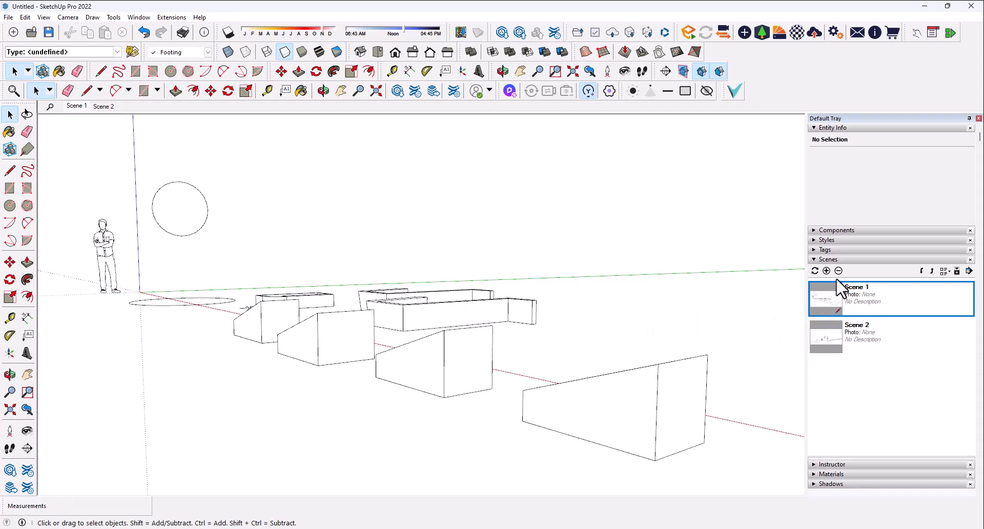
pyautogui.click(851, 347)
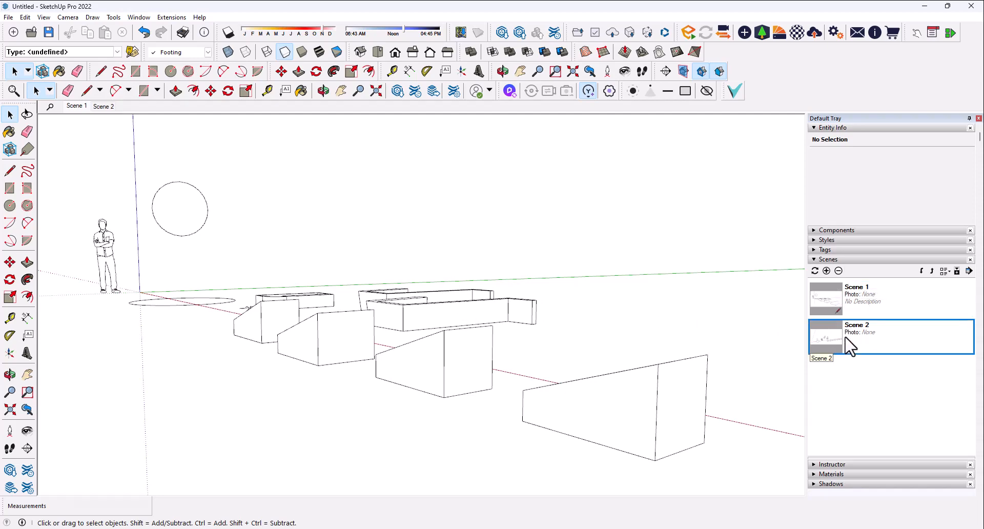
pyautogui.click(839, 271)
pyautogui.click(488, 291)
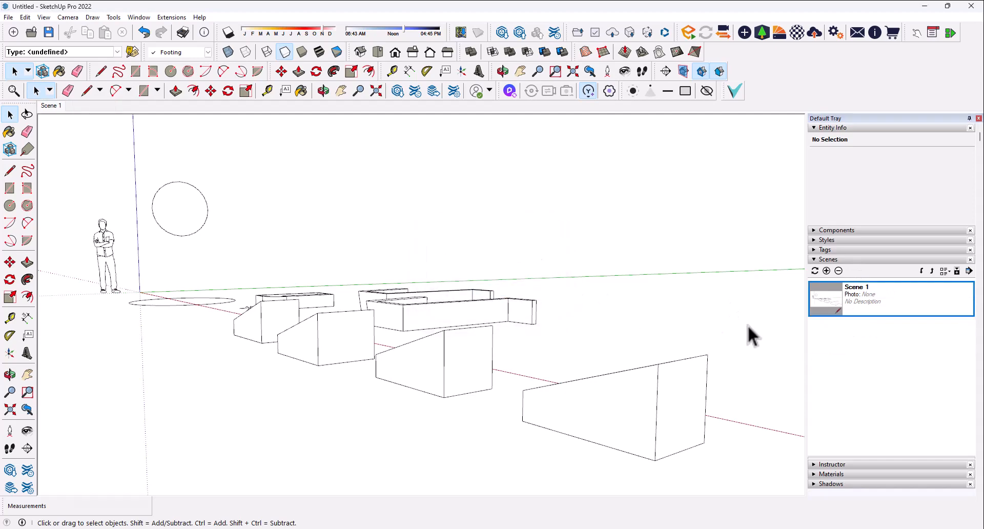
# Examine the Instructor's guidance for the Select tool while selecting and deselecting the nearest wedge, and close it.
pyautogui.click(813, 259)
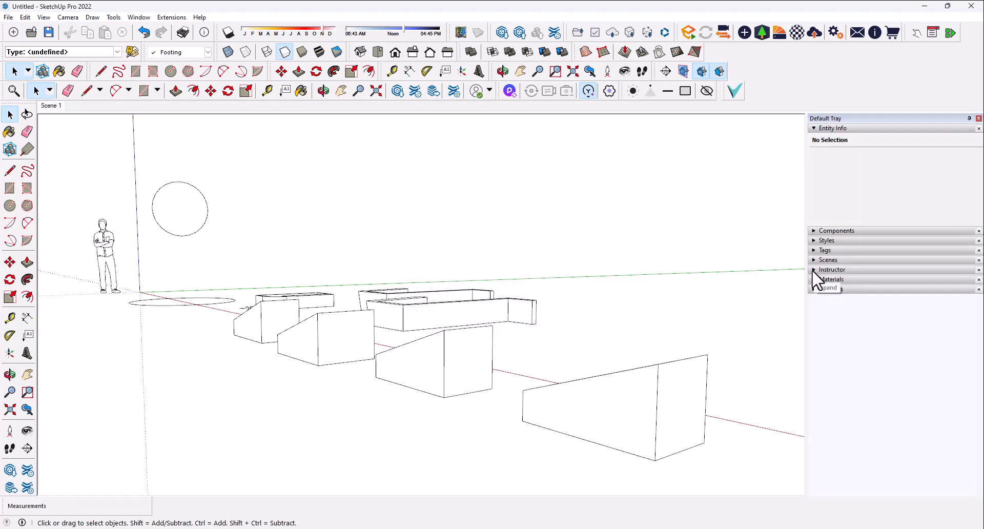
pyautogui.click(813, 269)
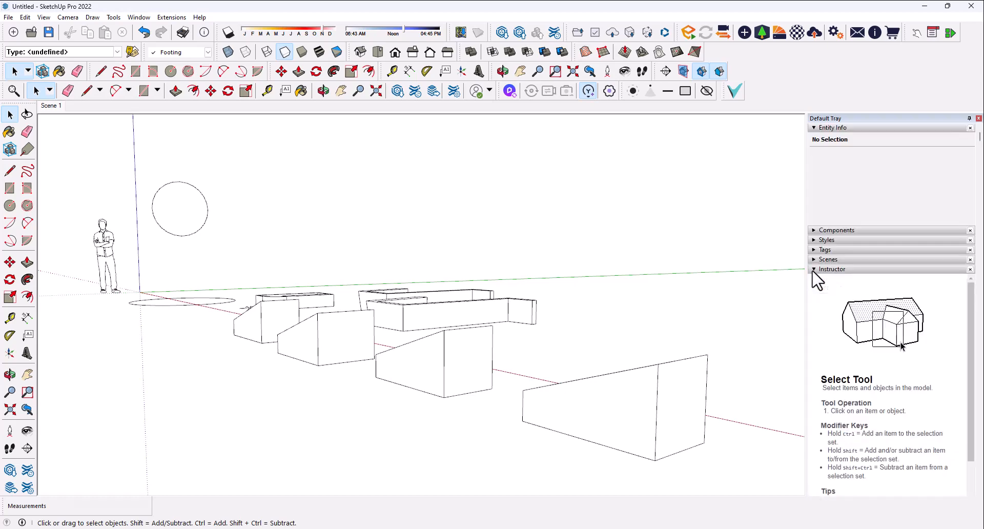
pyautogui.click(668, 403)
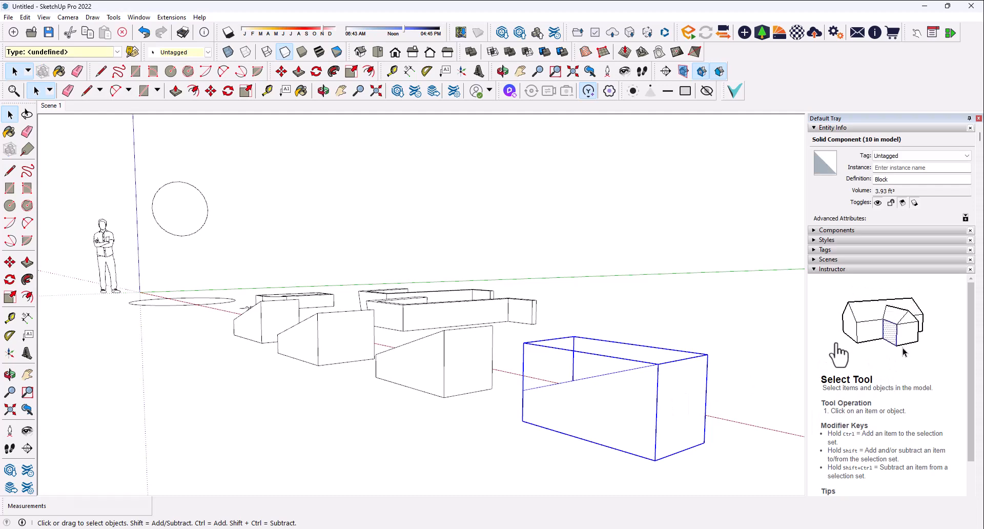
pyautogui.click(707, 317)
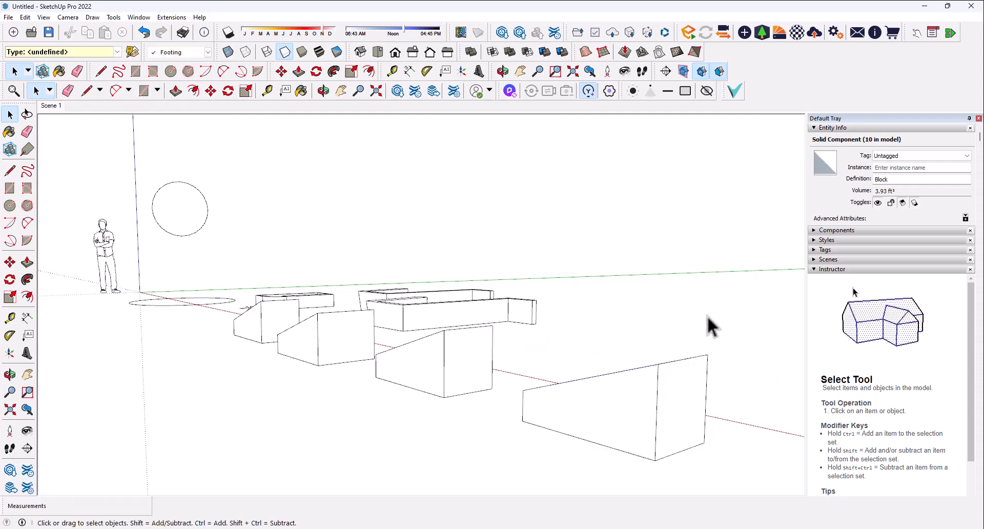
pyautogui.click(814, 270)
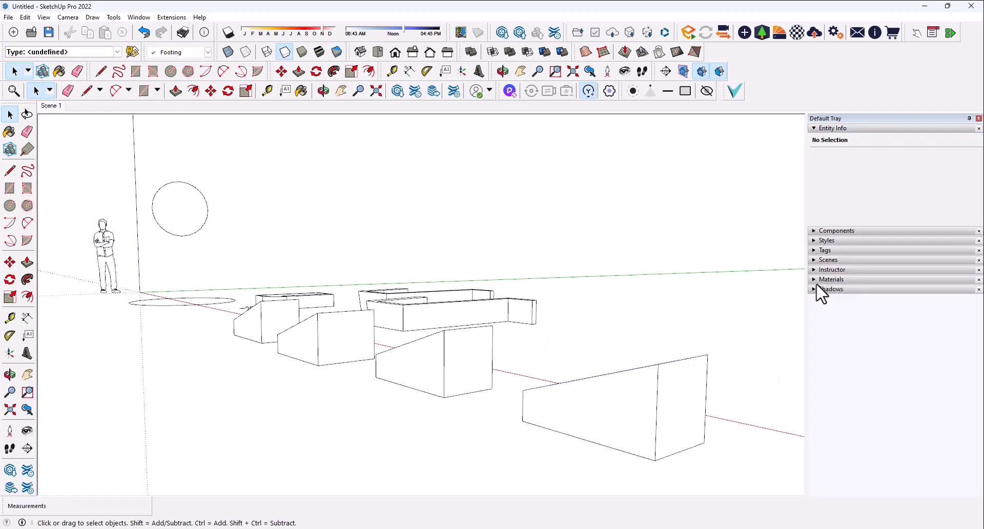
# Show the Colors-Named materials and open the second wedge component for editing.
pyautogui.click(814, 281)
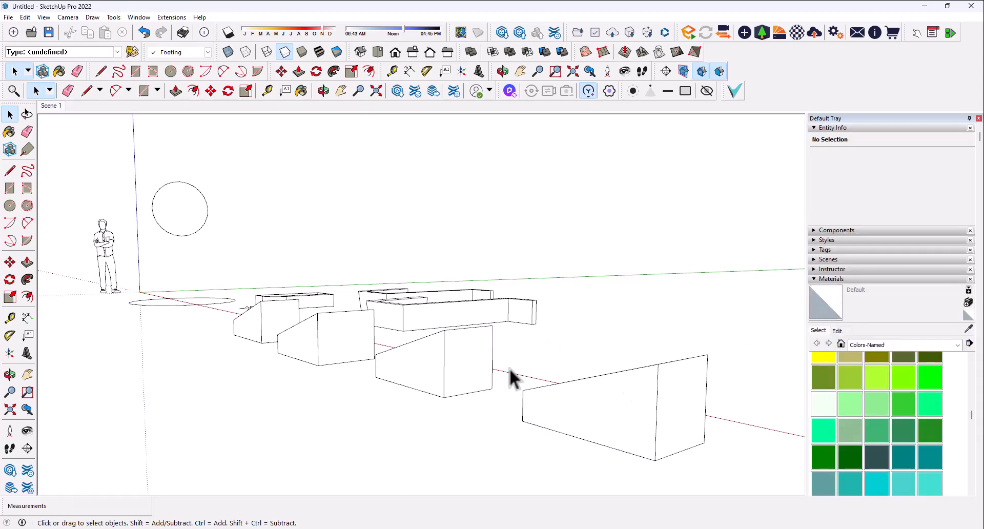
pyautogui.moveTo(509, 375); pyautogui.dragTo(420, 310, button='middle')
pyautogui.scroll(6, 428, 405)
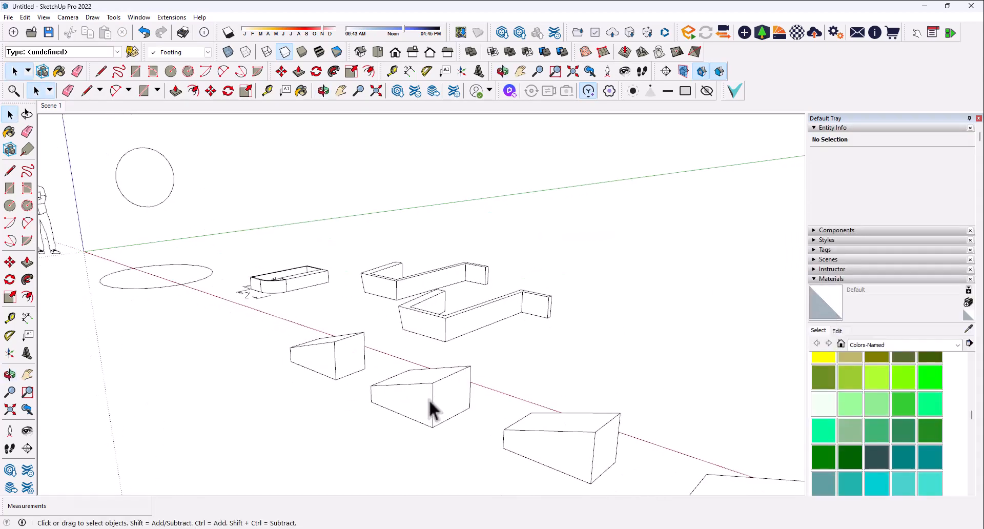
pyautogui.click(455, 376)
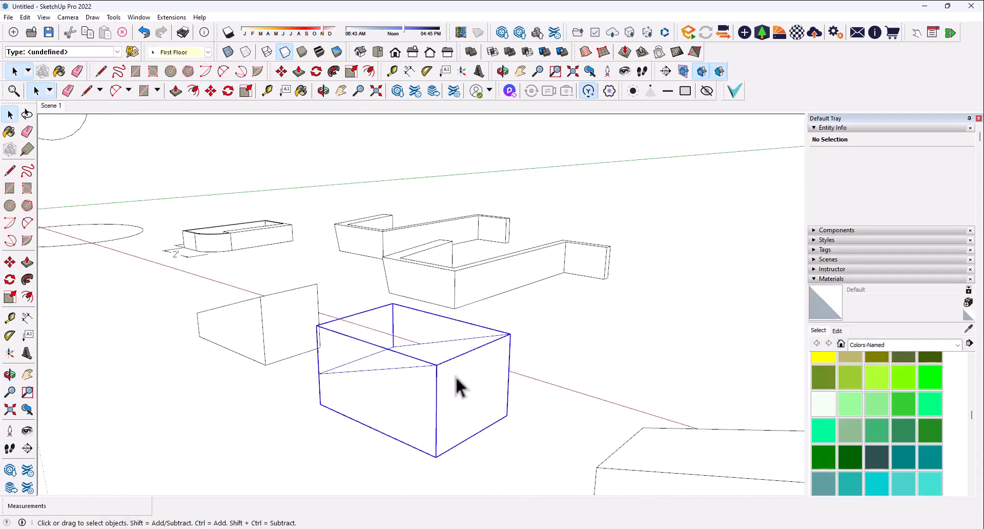
pyautogui.doubleClick(456, 392)
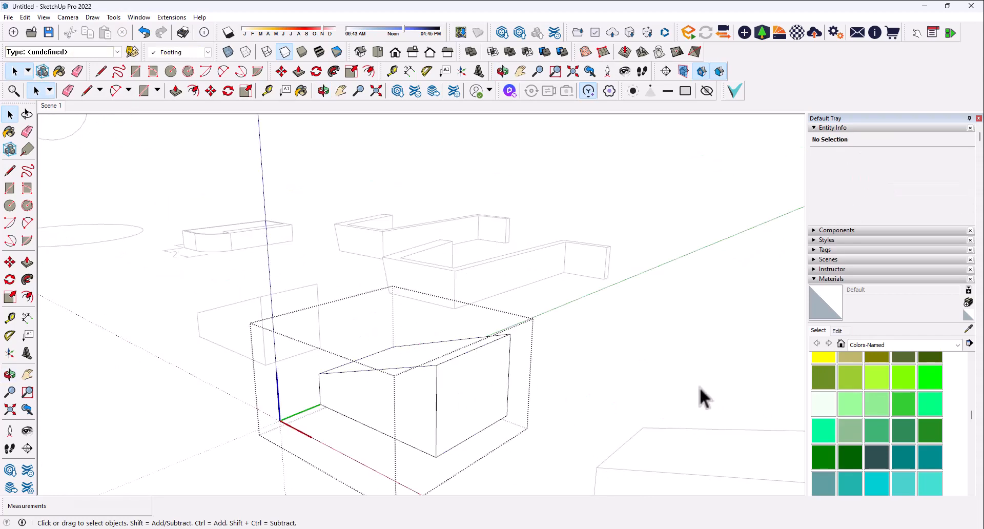
# Choose the 0063_GreenYellow material for painting, return to the Select tool and leave the wedge component.
pyautogui.click(877, 379)
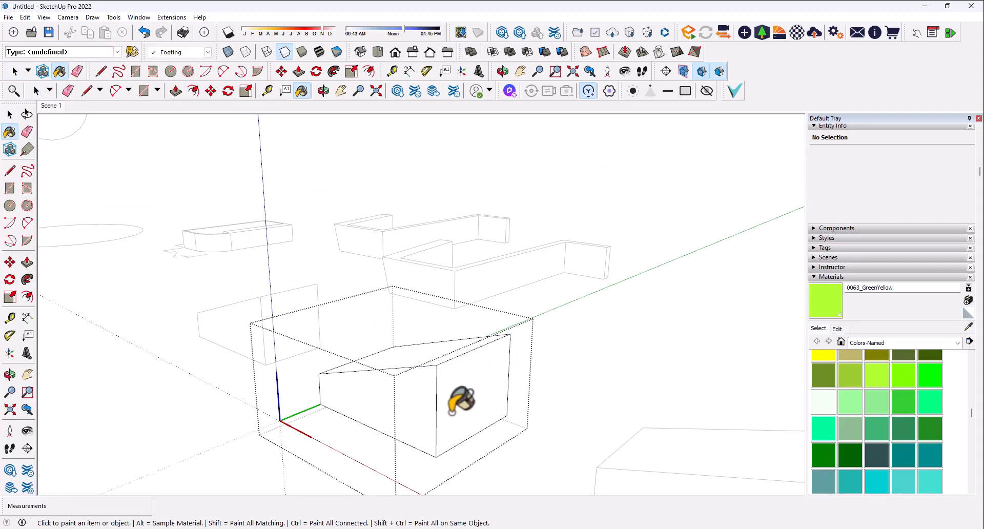
pyautogui.click(9, 114)
pyautogui.click(615, 400)
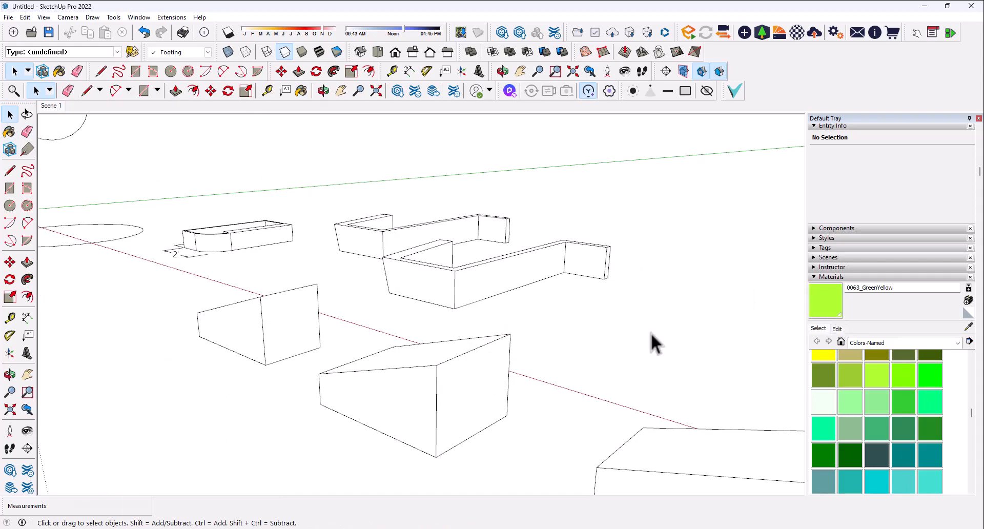
# Switch the model's display to the Architectural Design Style from the Default Styles collection.
pyautogui.click(814, 256)
pyautogui.click(814, 257)
pyautogui.click(813, 237)
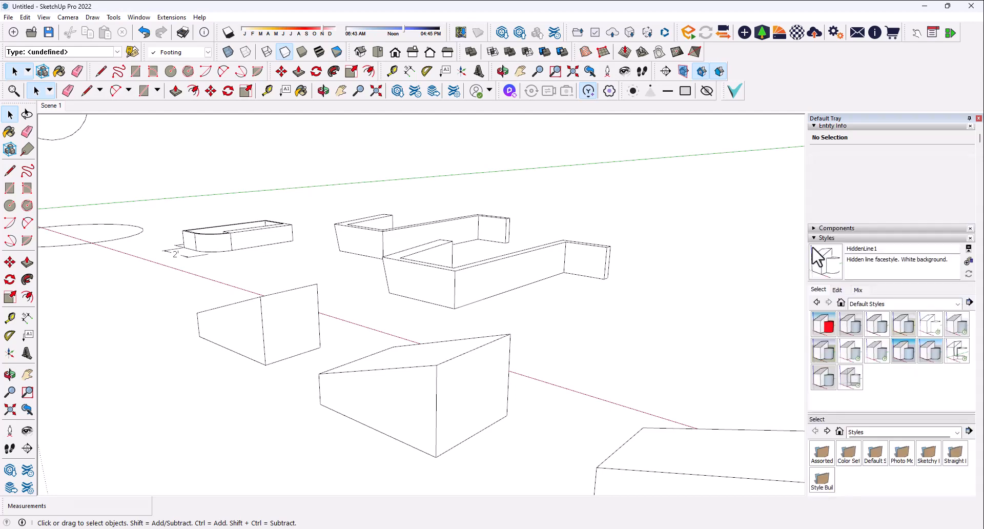
pyautogui.click(851, 325)
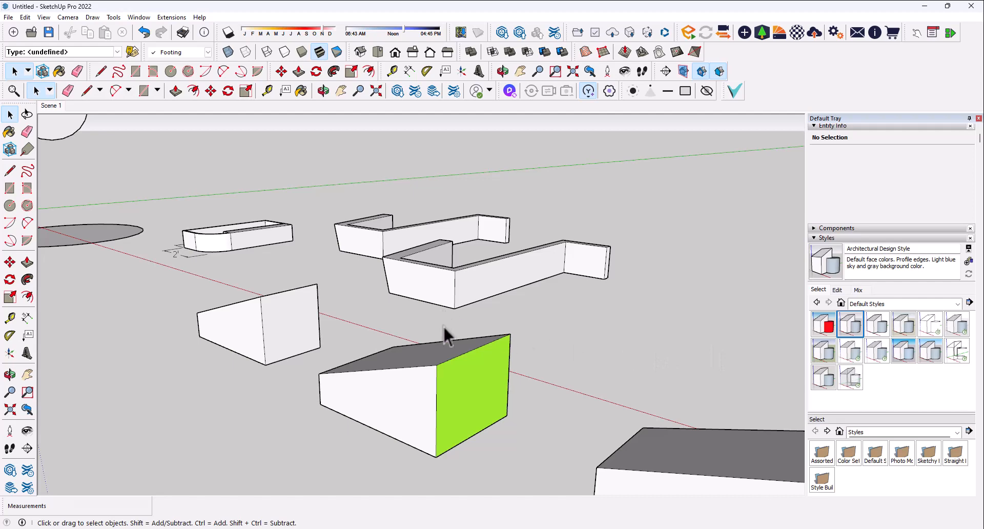
# Select several wedges along the red axis in turn to compare their component definitions and tags.
pyautogui.scroll(-5, 318, 333)
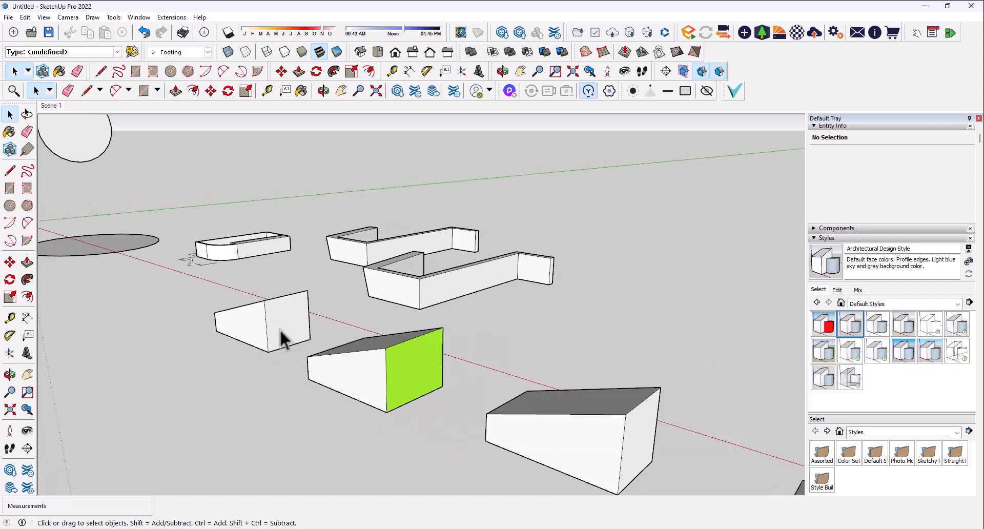
pyautogui.click(331, 356)
pyautogui.click(425, 374)
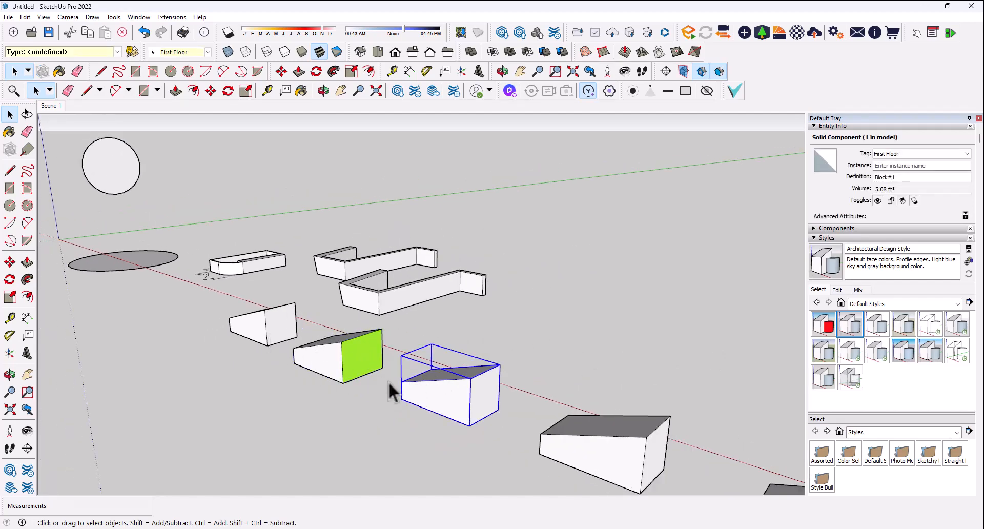
pyautogui.scroll(-3, 391, 391)
pyautogui.click(493, 414)
pyautogui.scroll(-1, 334, 379)
pyautogui.scroll(4, 468, 424)
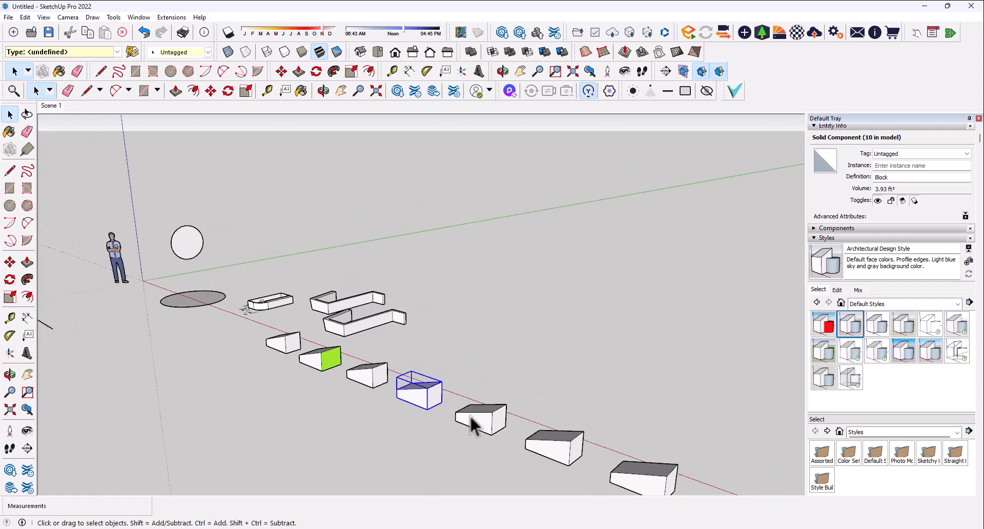
# Paint the tall end face of the Block wedge component with 0069_LimeGreen and leave the component.
pyautogui.doubleClick(497, 419)
pyautogui.click(497, 420)
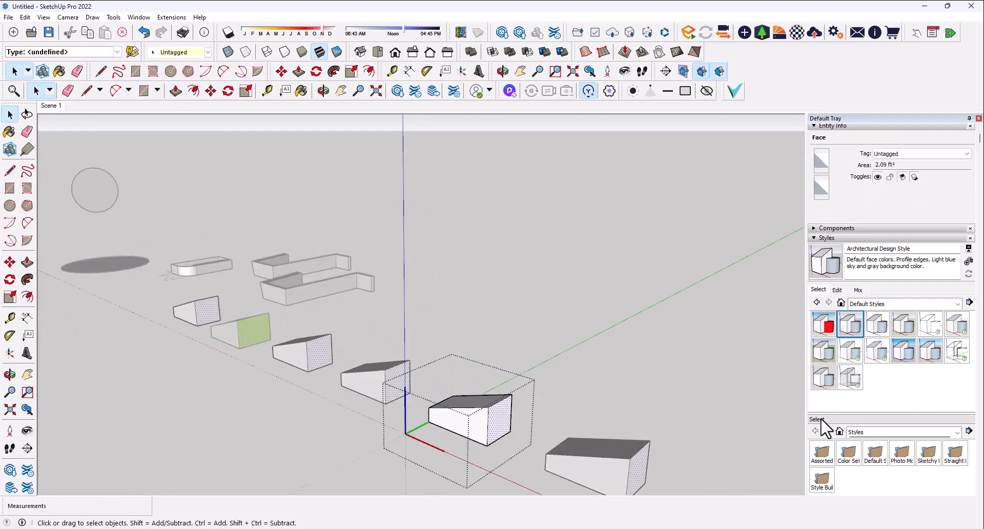
pyautogui.click(813, 237)
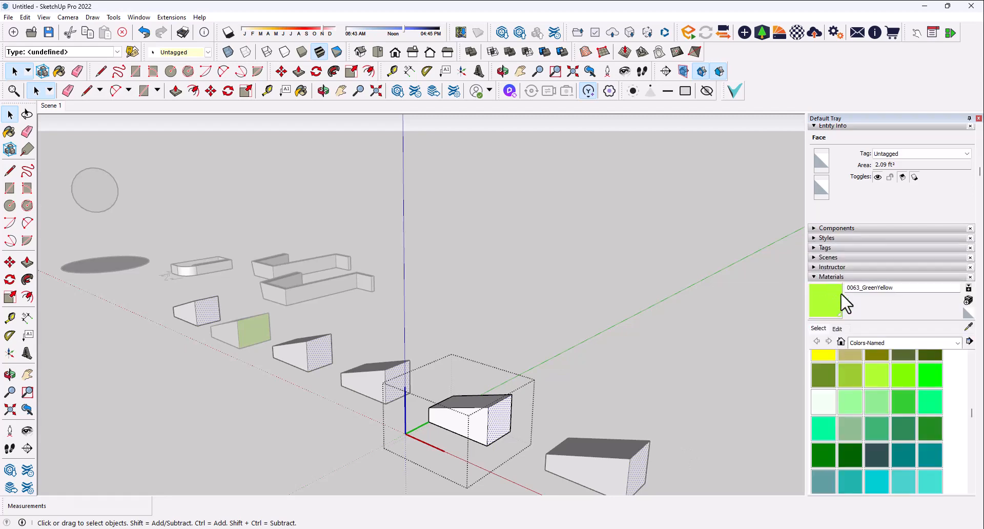
pyautogui.click(901, 403)
pyautogui.click(506, 425)
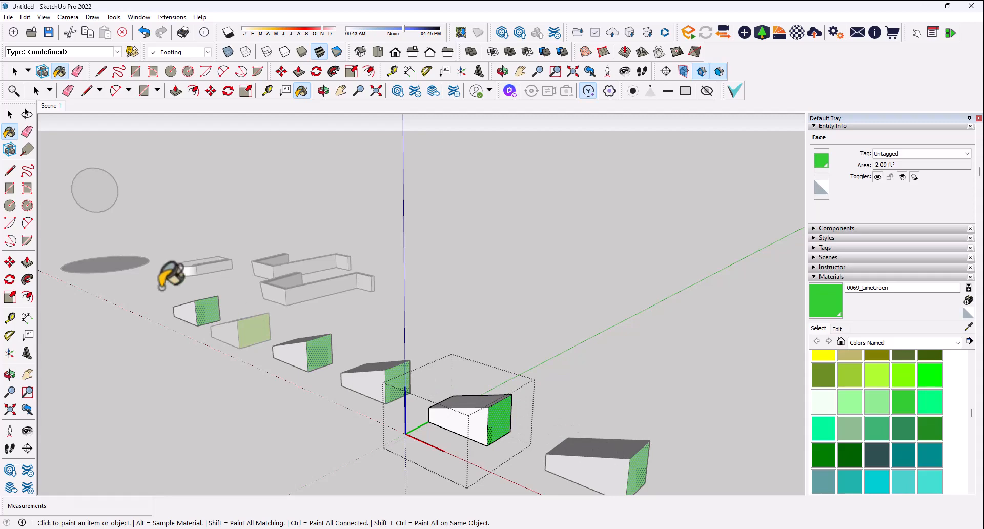
pyautogui.press('space')
pyautogui.click(594, 347)
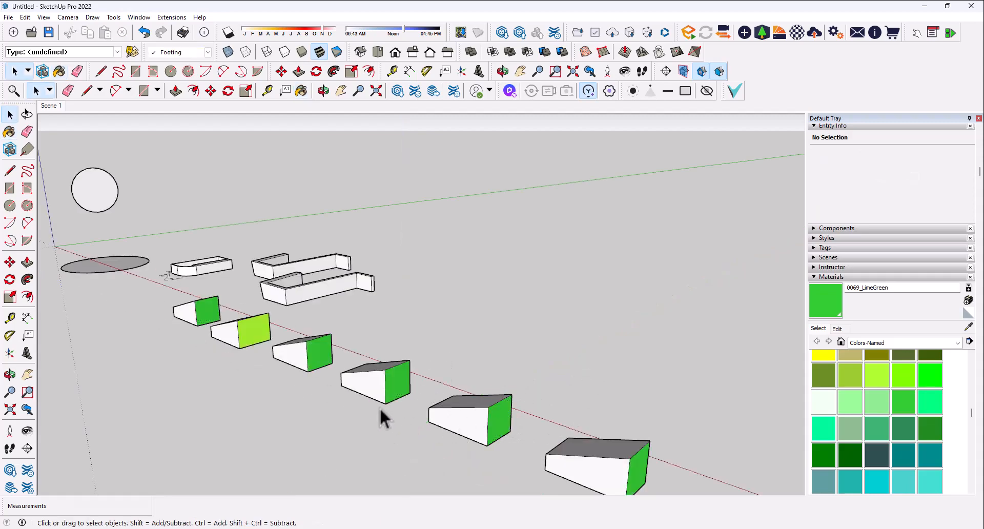
# Paint the long sloped-edge side face of the Block wedge component with 0069_LimeGreen and leave the component.
pyautogui.scroll(3, 320, 381)
pyautogui.doubleClick(544, 426)
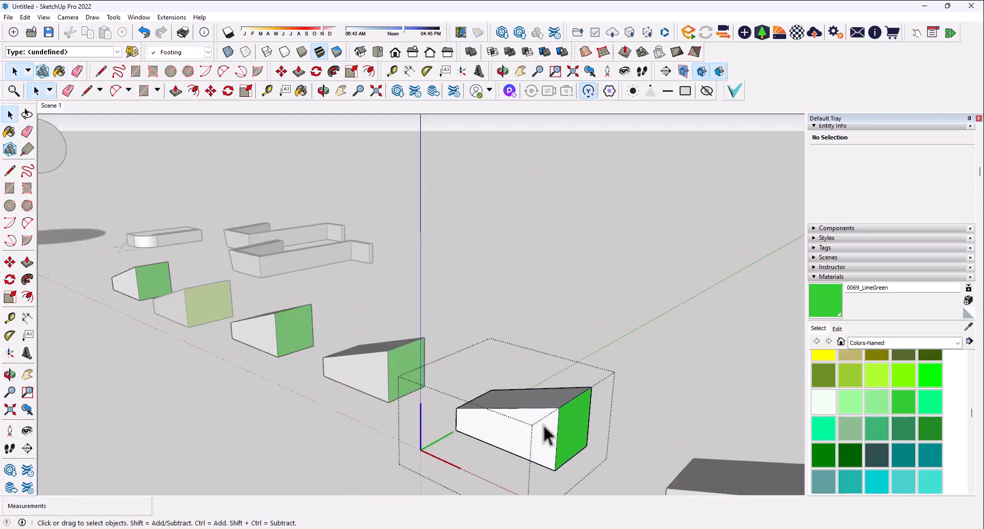
pyautogui.click(829, 300)
pyautogui.click(557, 429)
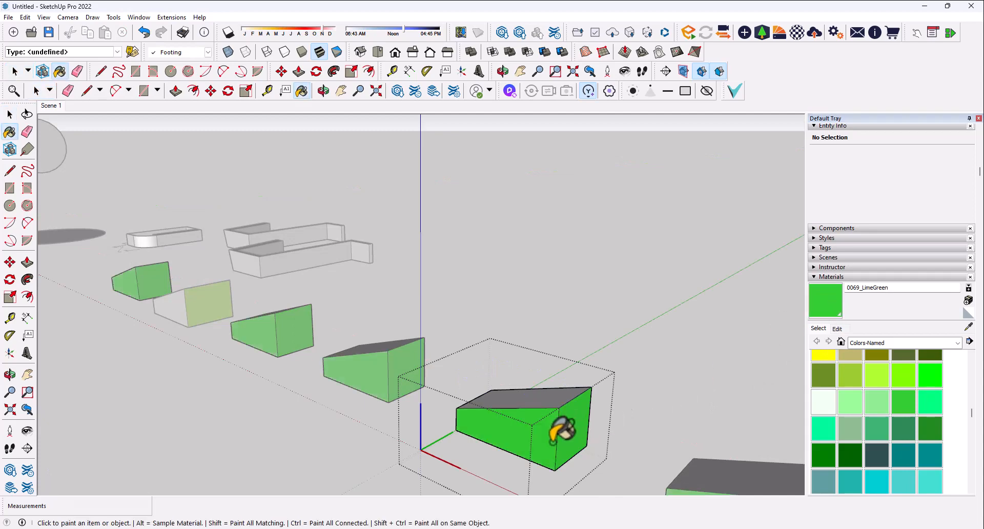
pyautogui.press('space')
pyautogui.click(664, 390)
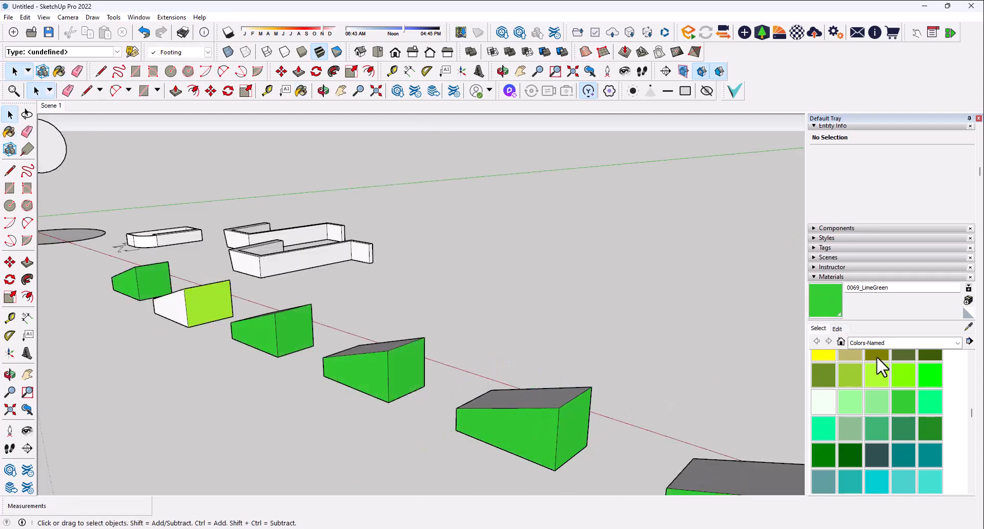
# Apply the Metal Corrugated Shiny material from the Metal collection to the fifth wedge, covering its unpainted sloping top.
pyautogui.click(946, 341)
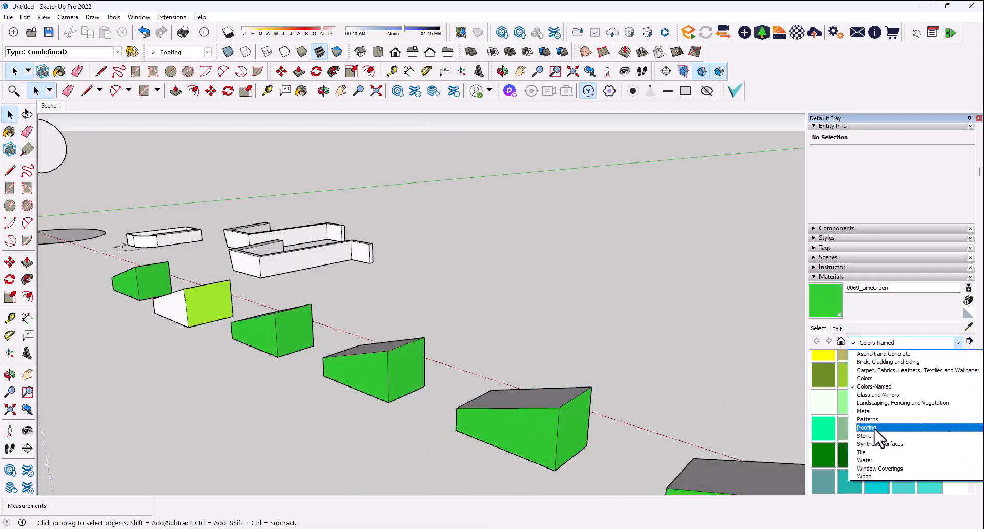
pyautogui.click(867, 411)
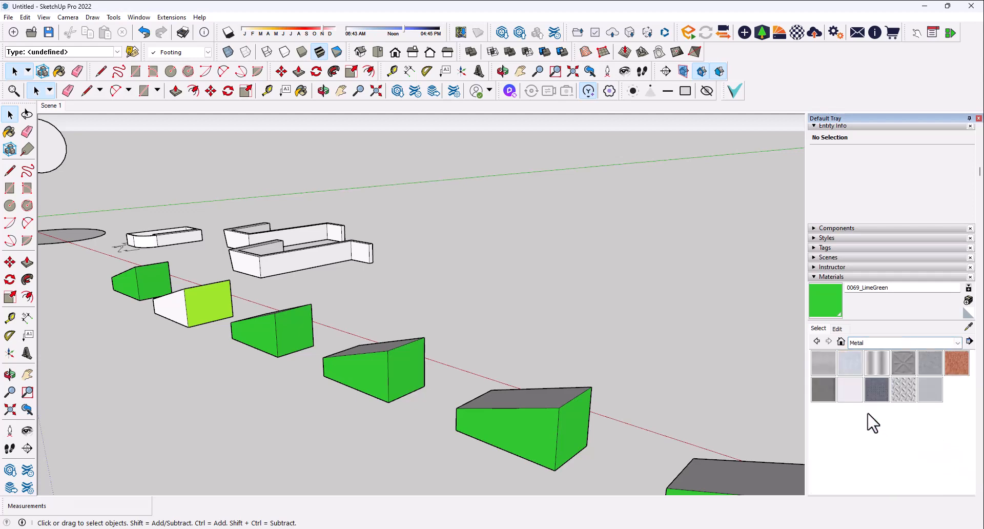
pyautogui.click(872, 368)
pyautogui.scroll(6, 559, 416)
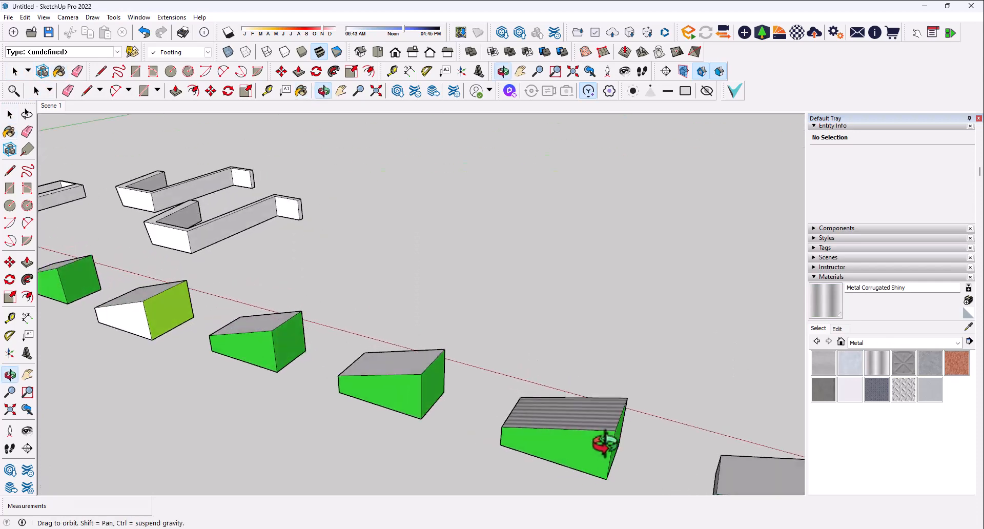
pyautogui.press('space')
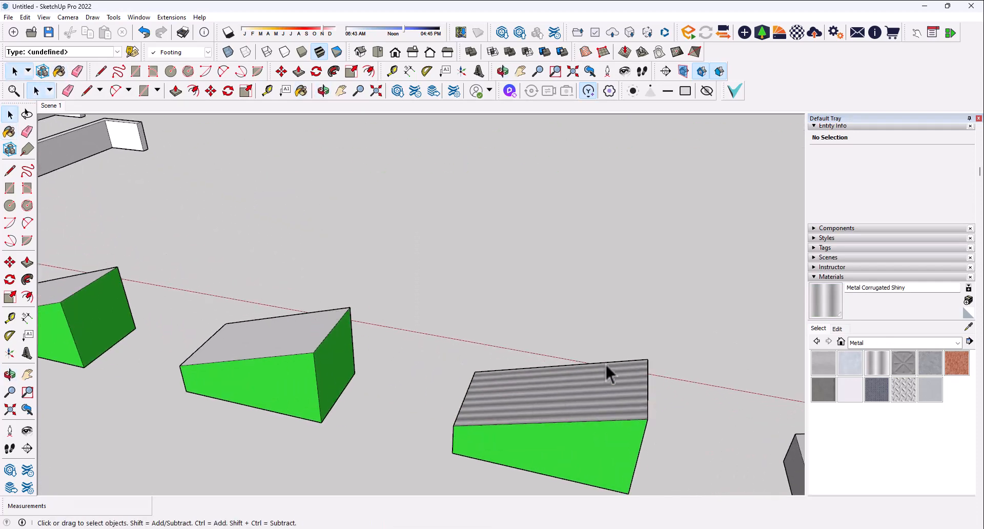
pyautogui.moveTo(692, 353); pyautogui.dragTo(523, 326, button='middle')
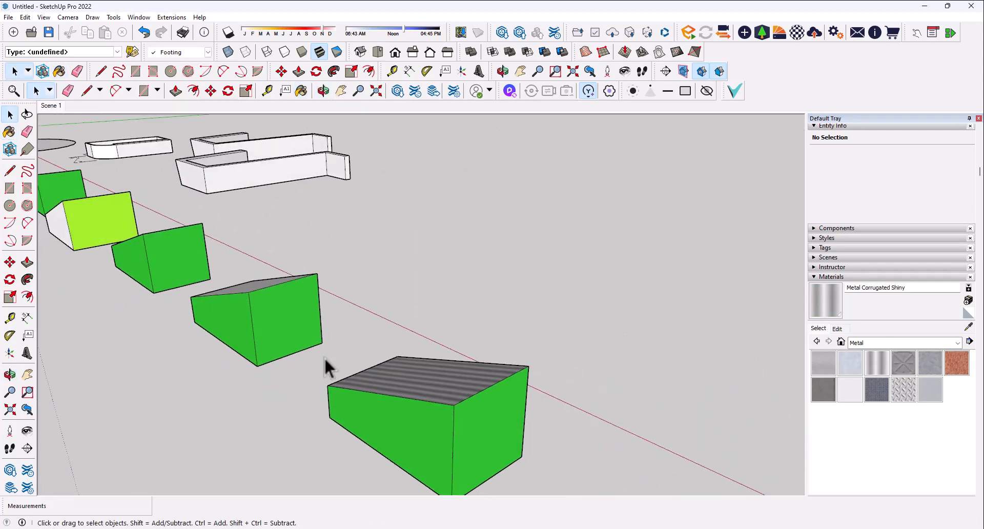
pyautogui.scroll(-5, 322, 357)
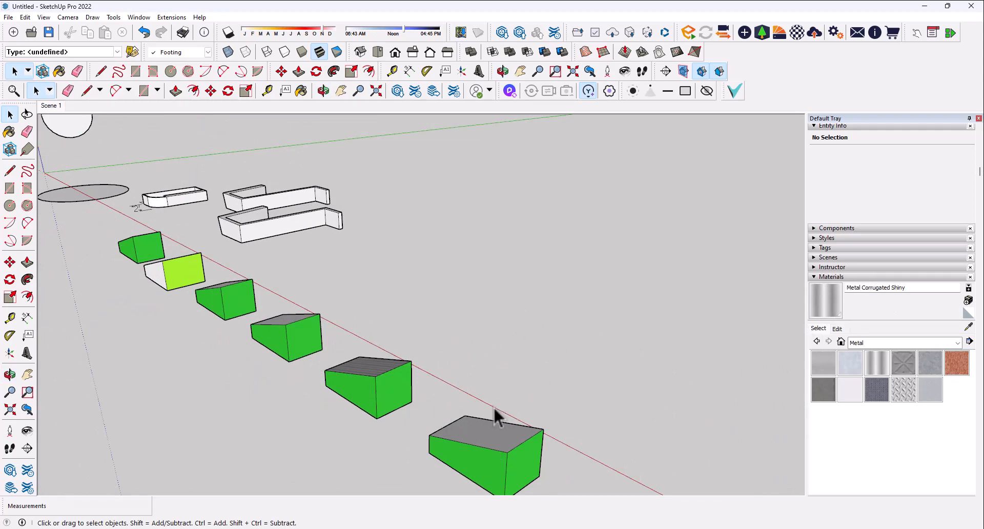
# Select the corrugated wedge, examine the colour, texture and opacity settings of Metal Corrugated Shiny, and deselect the wedge.
pyautogui.click(402, 401)
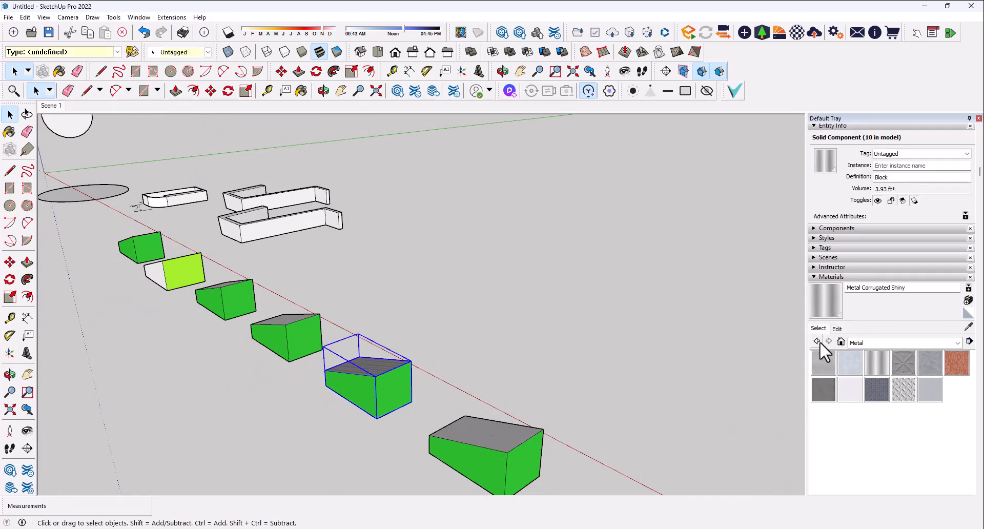
pyautogui.click(882, 290)
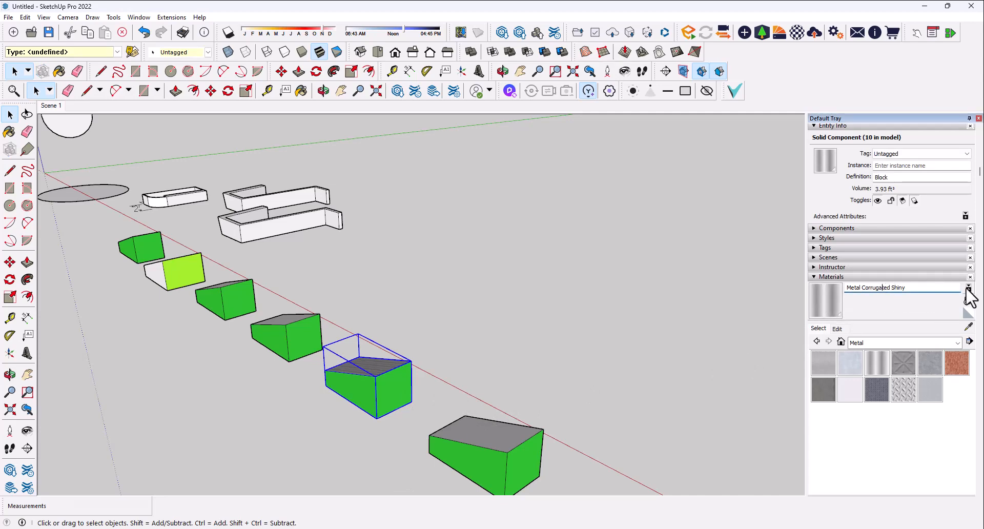
pyautogui.click(936, 340)
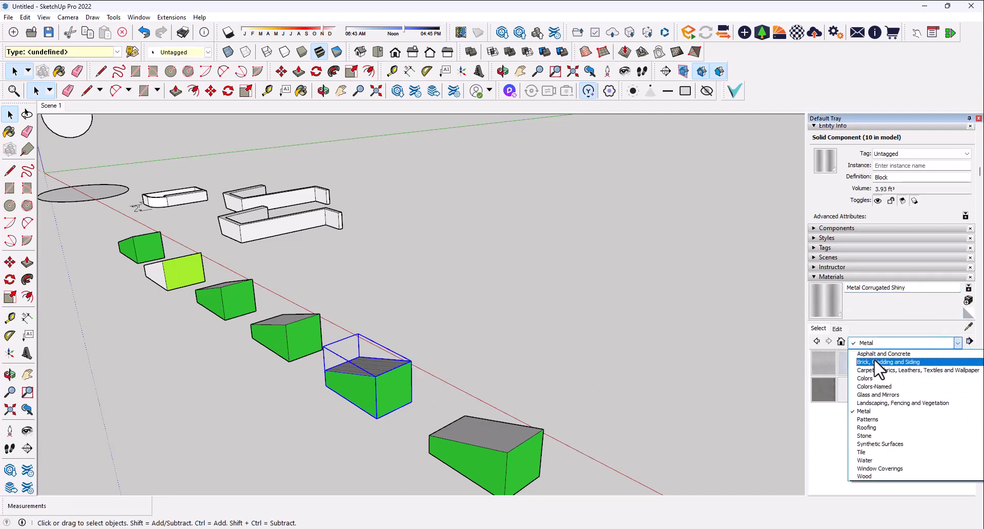
pyautogui.click(836, 329)
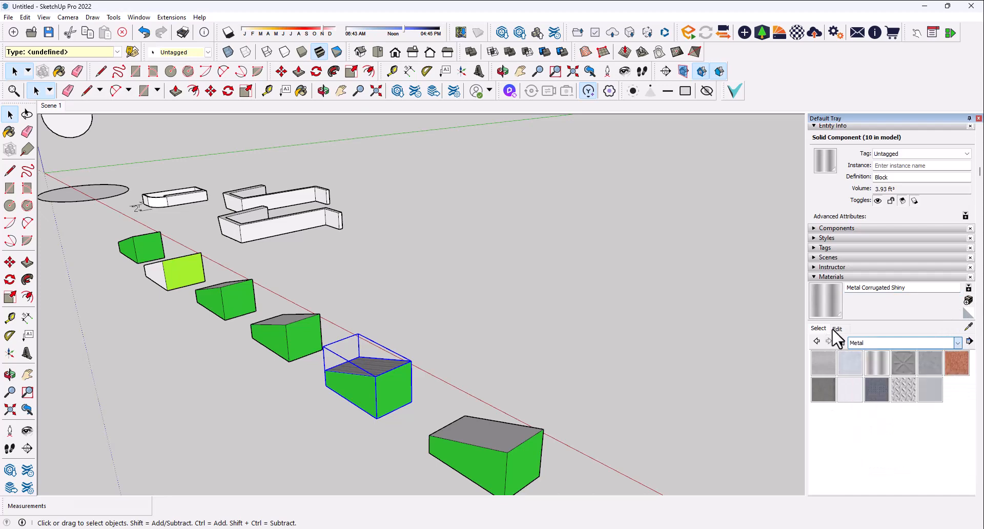
pyautogui.click(836, 329)
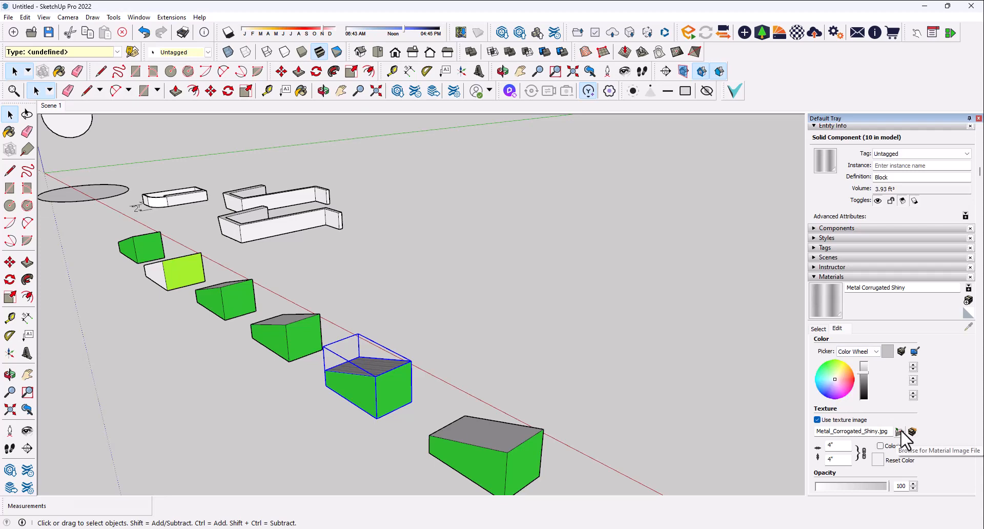
pyautogui.click(430, 365)
pyautogui.scroll(4, 371, 381)
pyautogui.moveTo(371, 382); pyautogui.dragTo(427, 435, button='middle')
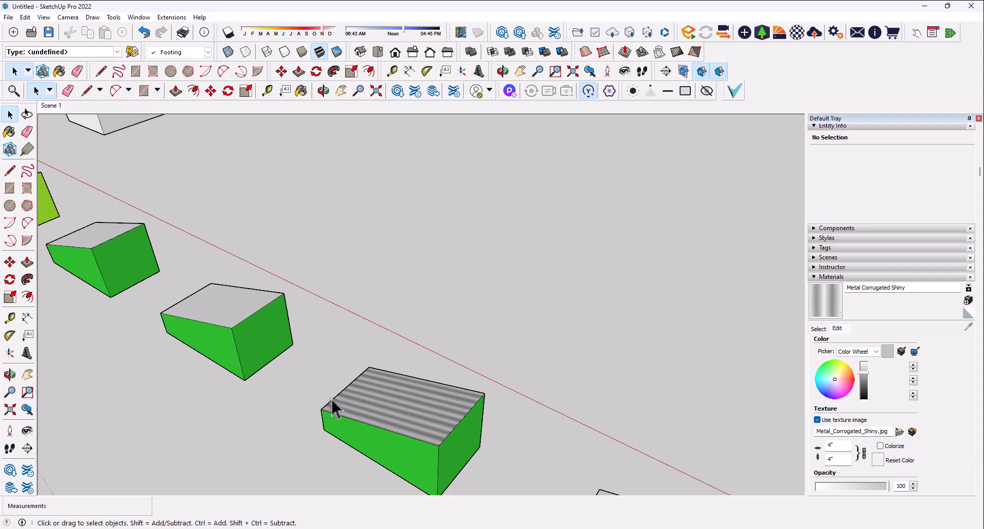
# Look at the image file chooser for the material's texture, dismiss it without a choice, and collapse the material settings.
pyautogui.click(900, 435)
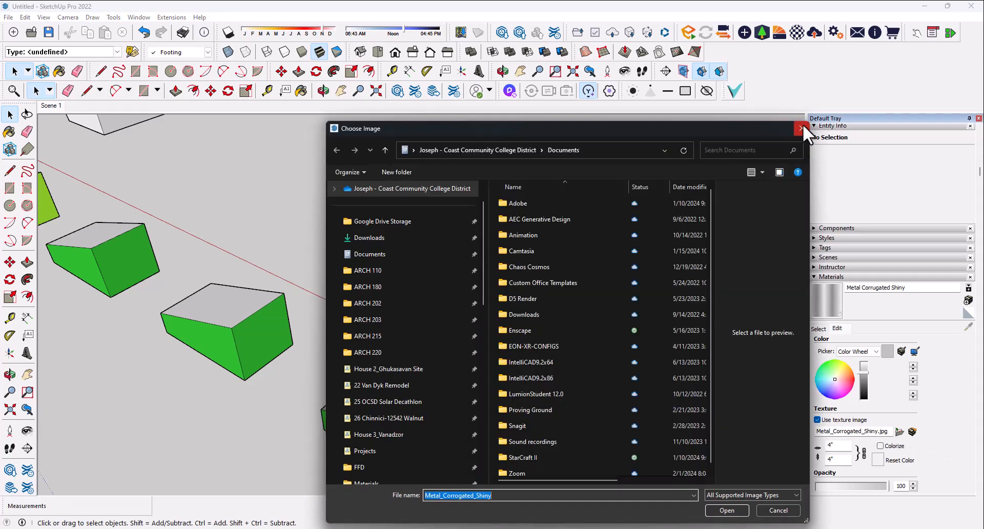
pyautogui.click(803, 124)
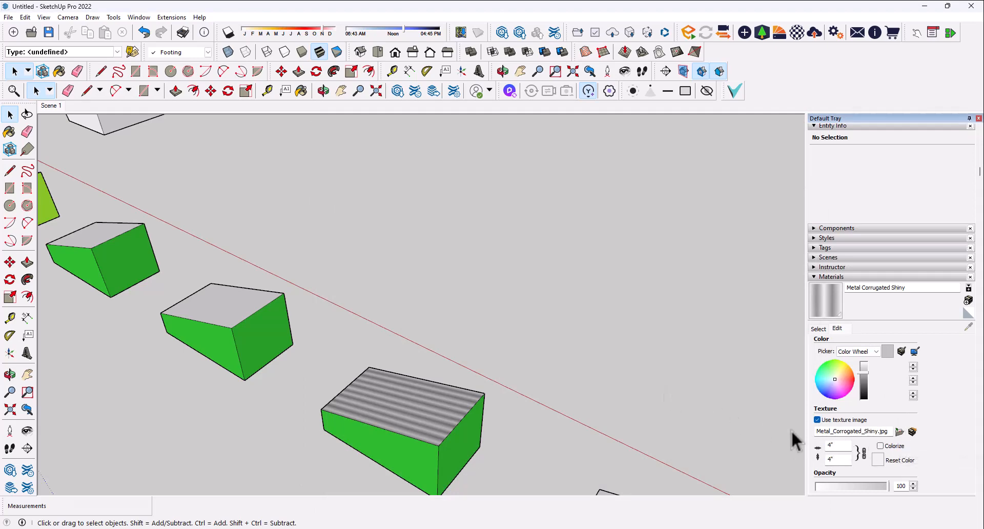
pyautogui.click(819, 331)
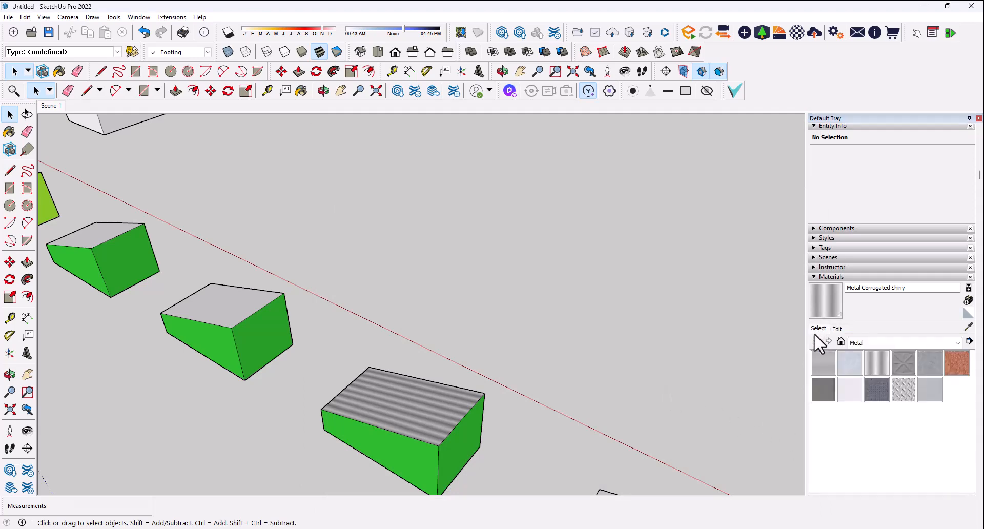
pyautogui.click(816, 277)
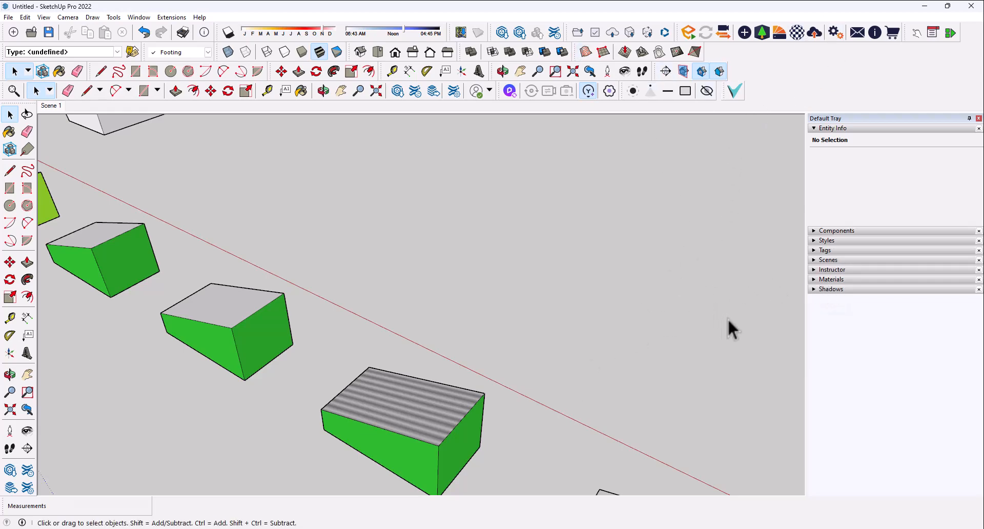
# Show the shadow settings and turn on shadows for the model.
pyautogui.click(815, 289)
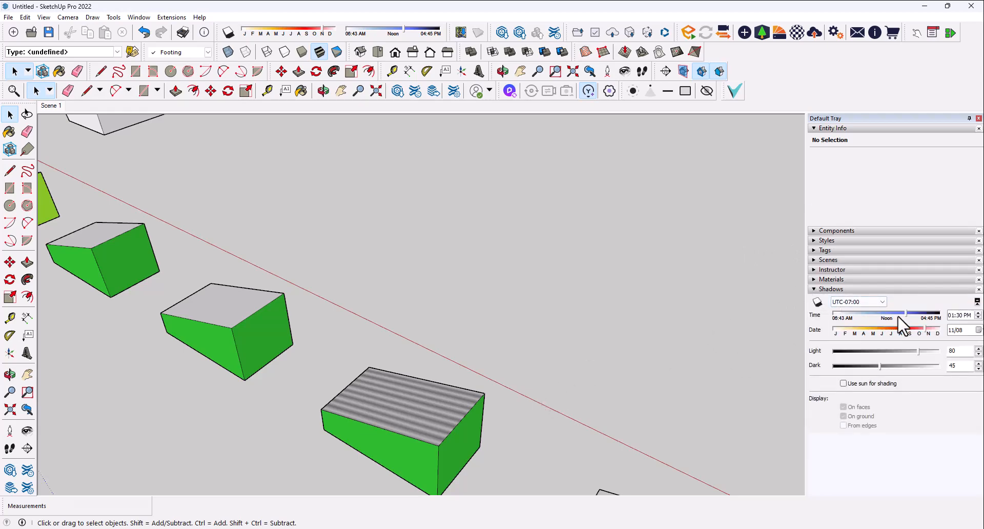
pyautogui.click(817, 302)
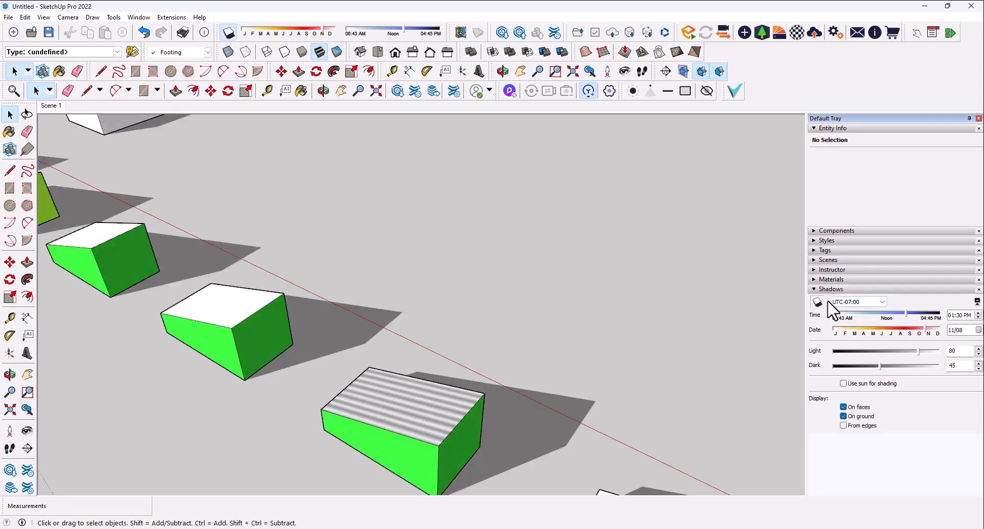
pyautogui.moveTo(235, 340); pyautogui.dragTo(238, 287, button='middle')
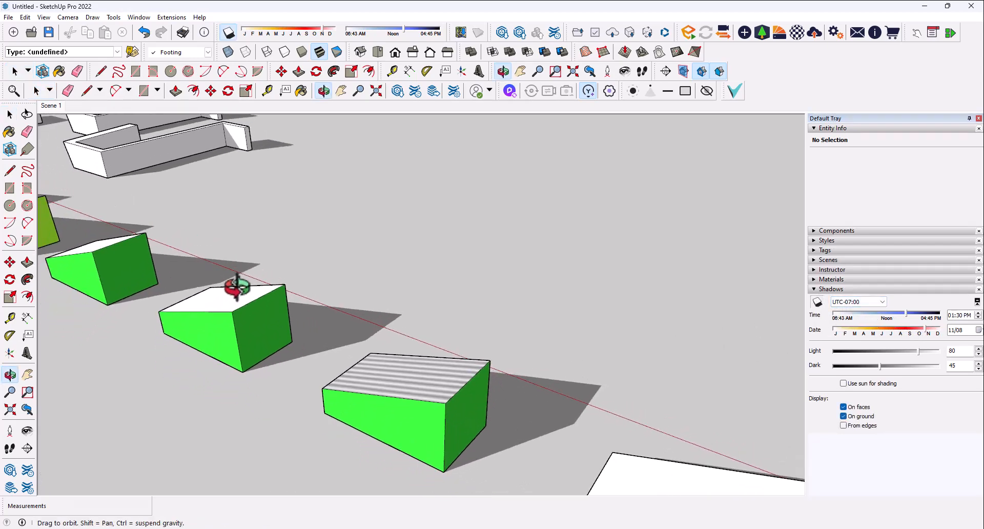
pyautogui.scroll(-4, 481, 396)
pyautogui.scroll(3, 222, 256)
pyautogui.moveTo(221, 256); pyautogui.dragTo(488, 369, button='middle')
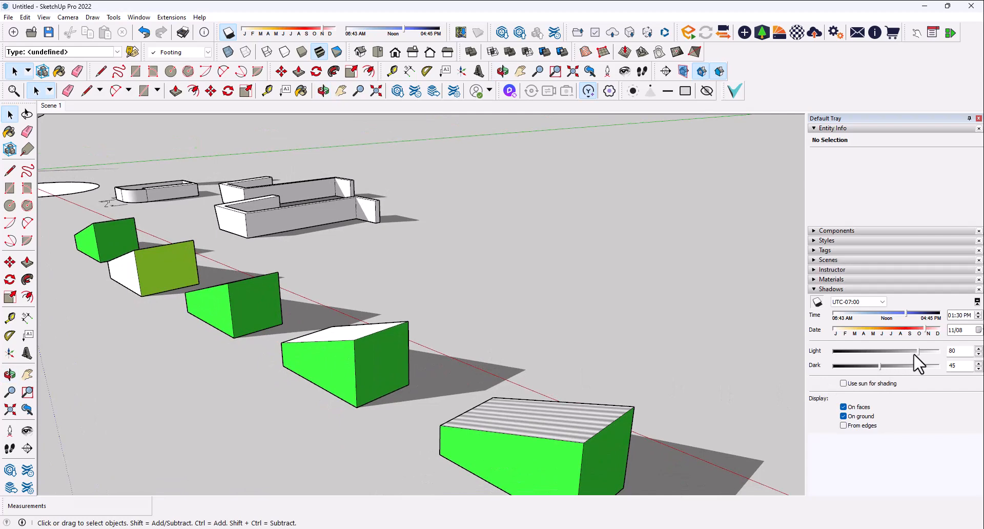
# Set the shadows to Light 79, Dark 72, time 12:48 PM and date 09/21.
pyautogui.moveTo(881, 367)
pyautogui.mouseDown()
pyautogui.moveTo(921, 373)
pyautogui.moveTo(905, 354)
pyautogui.moveTo(862, 355)
pyautogui.moveTo(889, 347)
pyautogui.moveTo(845, 355)
pyautogui.moveTo(916, 348)
pyautogui.mouseUp()
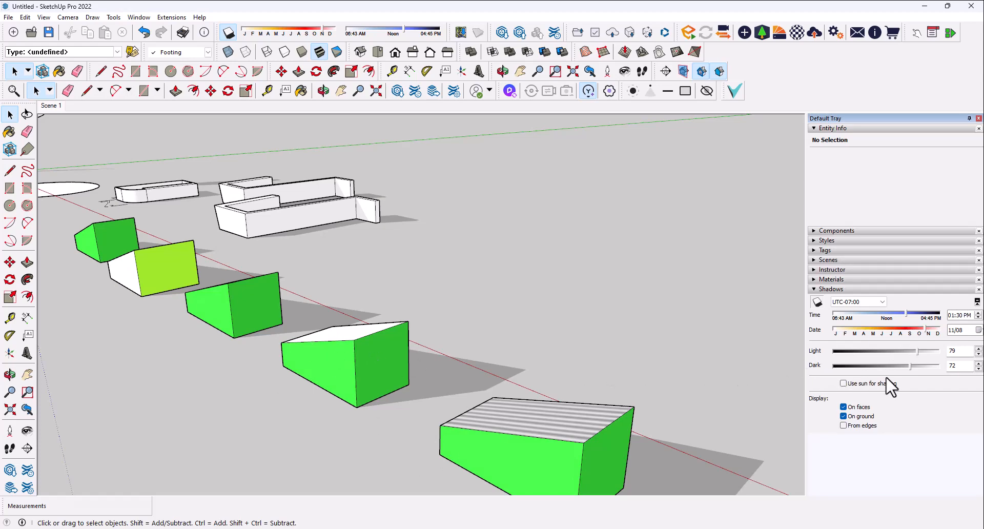
pyautogui.moveTo(906, 314); pyautogui.dragTo(912, 333)
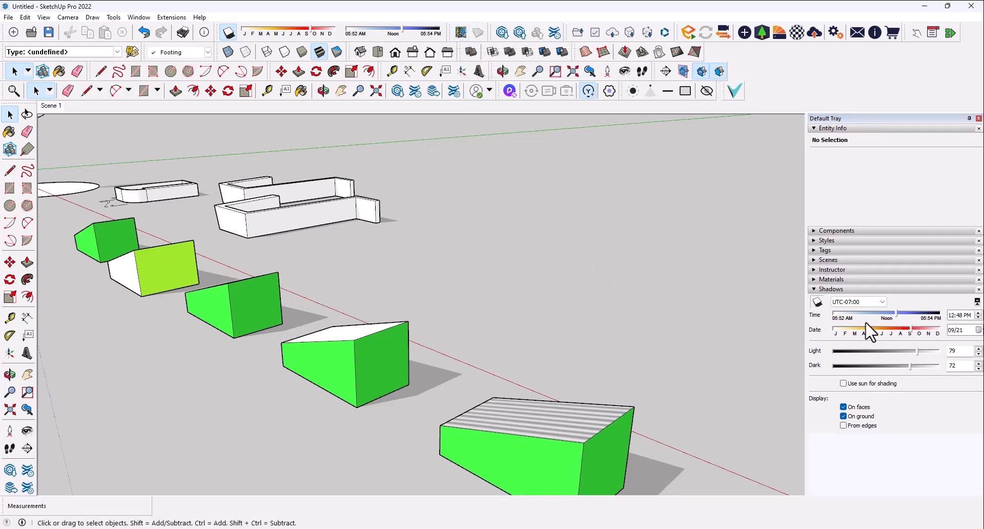
pyautogui.scroll(-5, 577, 349)
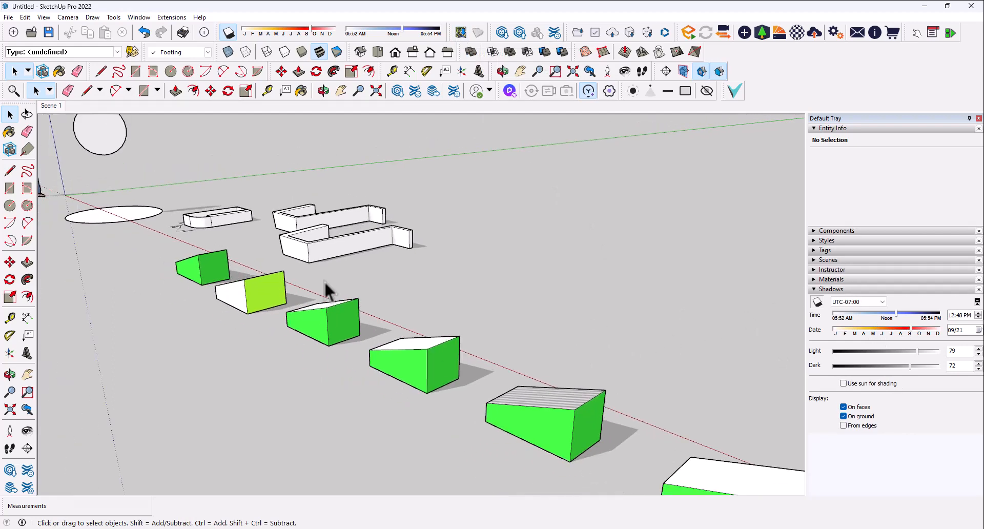
# Open the 3D Warehouse and accept its cookie notice.
pyautogui.moveTo(348, 246); pyautogui.dragTo(428, 308, button='middle')
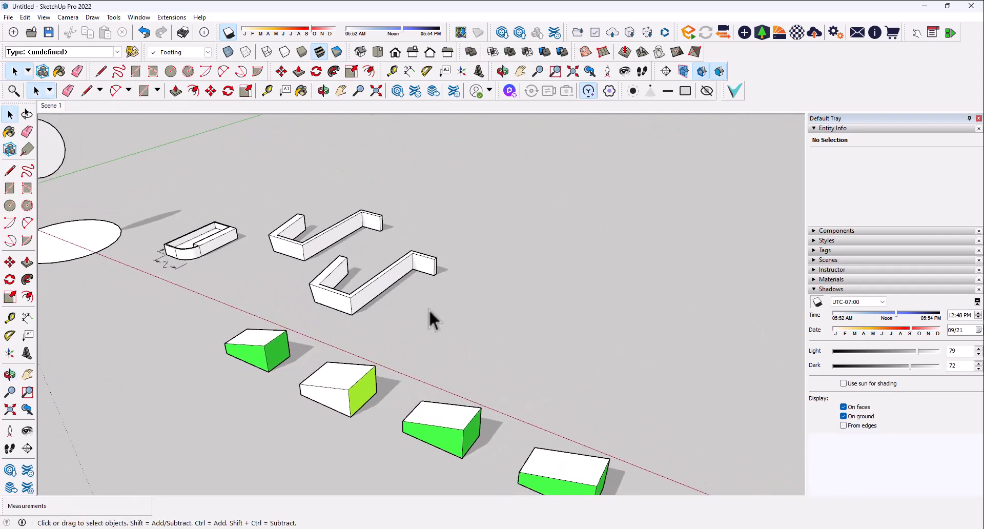
pyautogui.scroll(1, 428, 308)
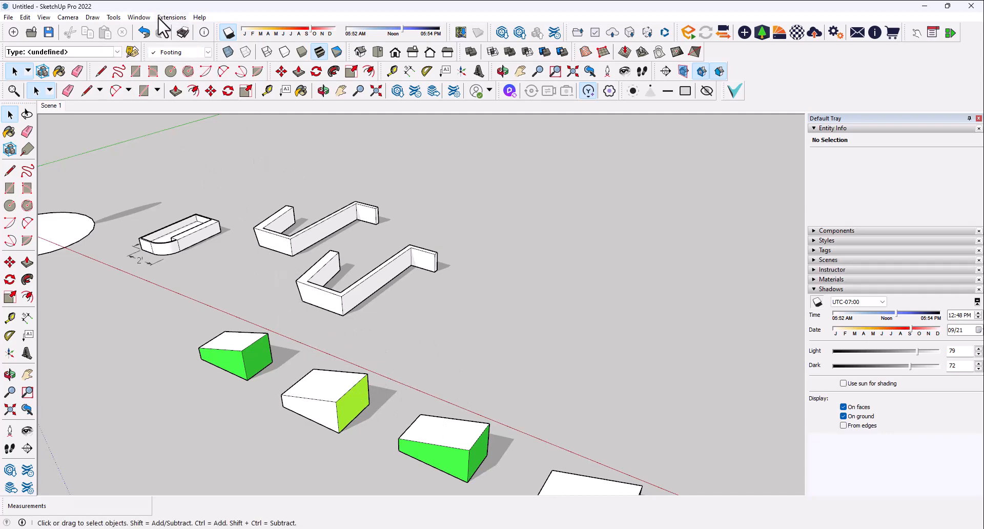
pyautogui.click(142, 19)
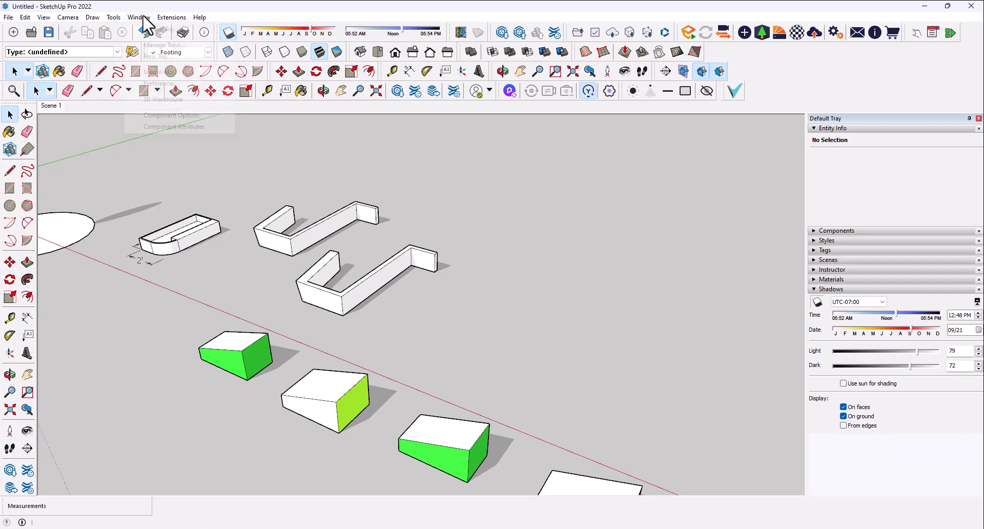
pyautogui.moveTo(170, 20)
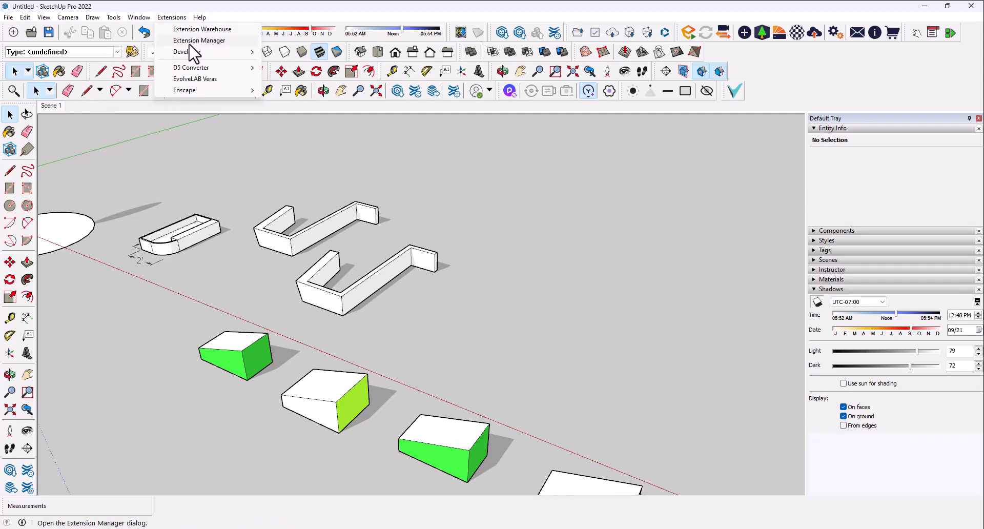
pyautogui.moveTo(140, 17)
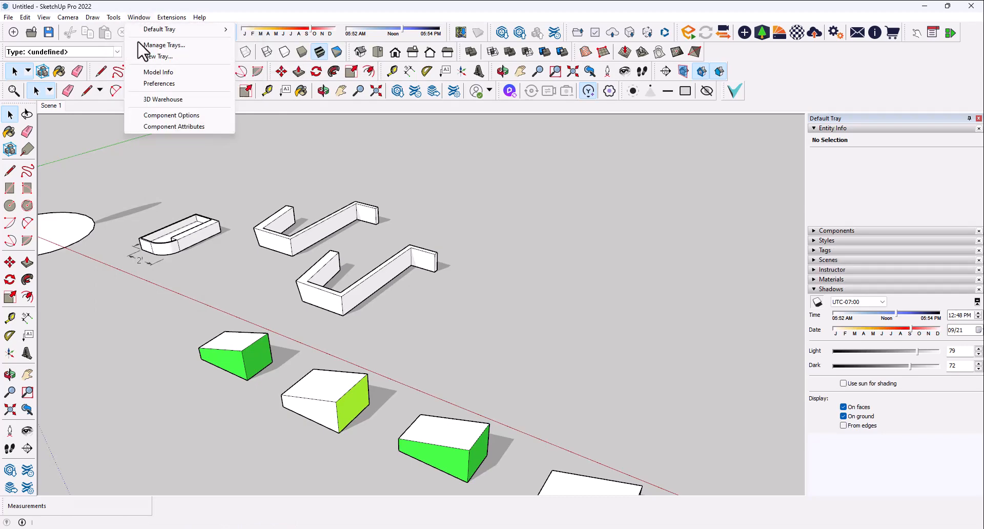
pyautogui.click(165, 99)
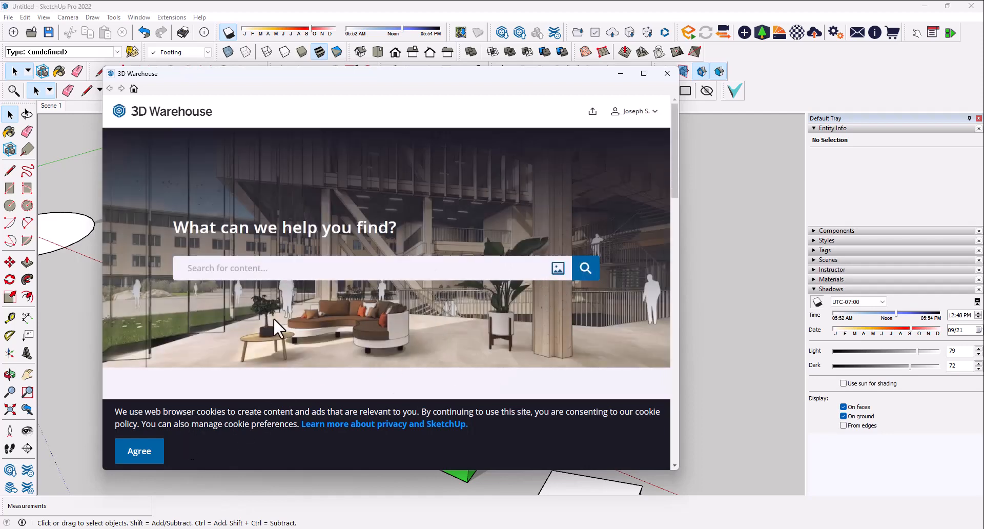
pyautogui.click(140, 451)
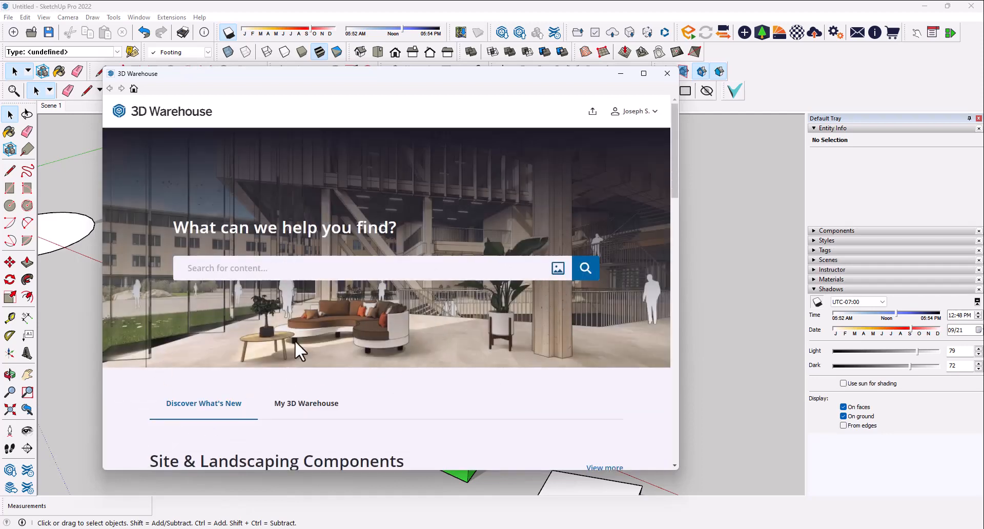
# Browse the Site & Landscaping Components and Construction Details & Assemblies collections in the 3D Warehouse.
pyautogui.scroll(-2, 342, 394)
pyautogui.scroll(-4, 342, 394)
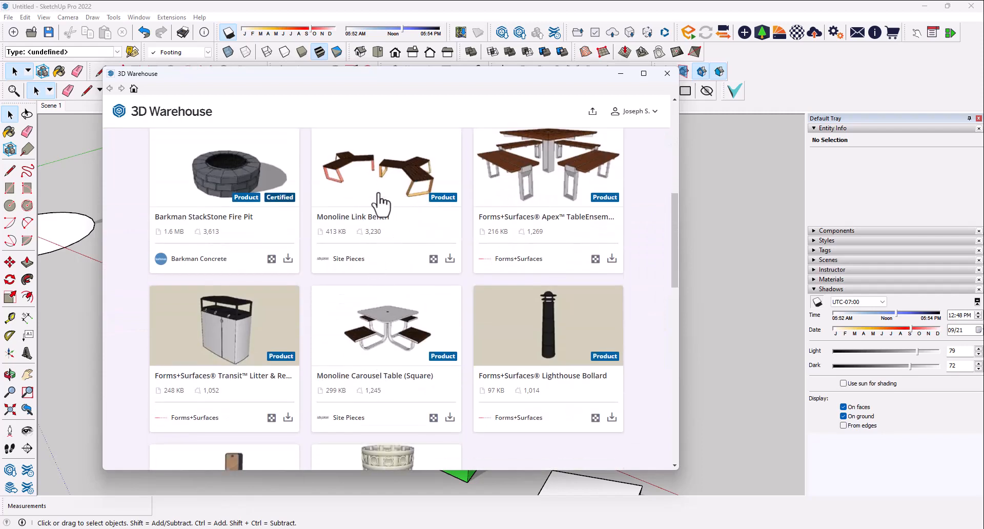
pyautogui.scroll(6, 358, 220)
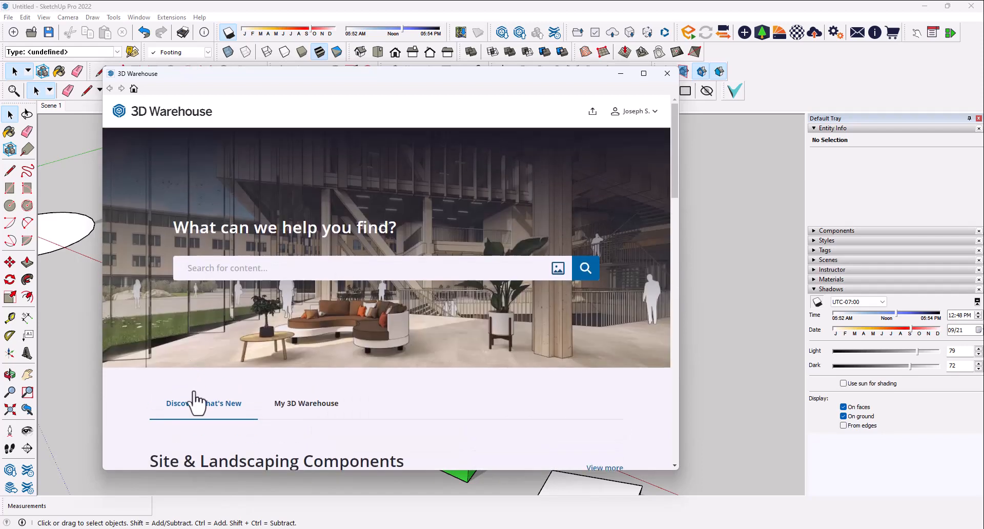
pyautogui.scroll(-2, 215, 374)
pyautogui.scroll(-5, 302, 303)
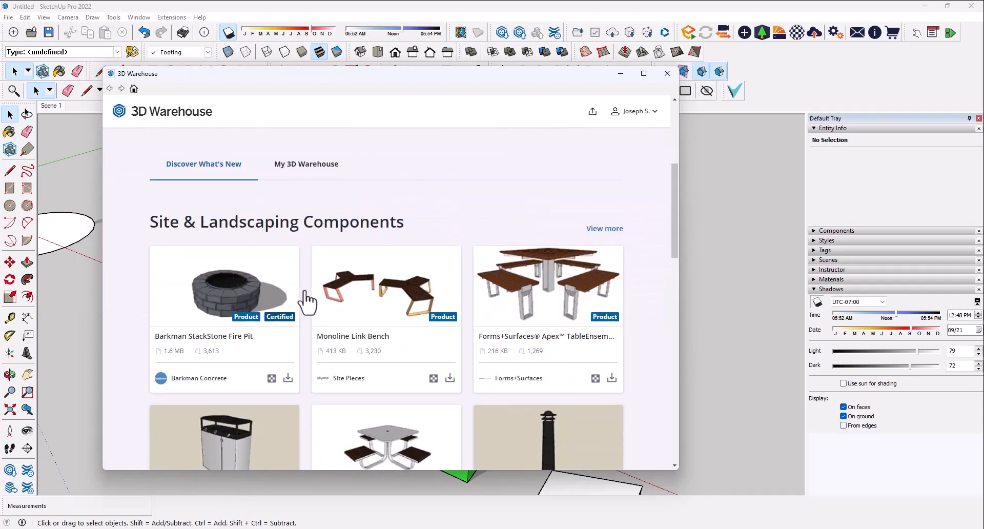
pyautogui.scroll(-7, 308, 307)
pyautogui.scroll(2, 303, 308)
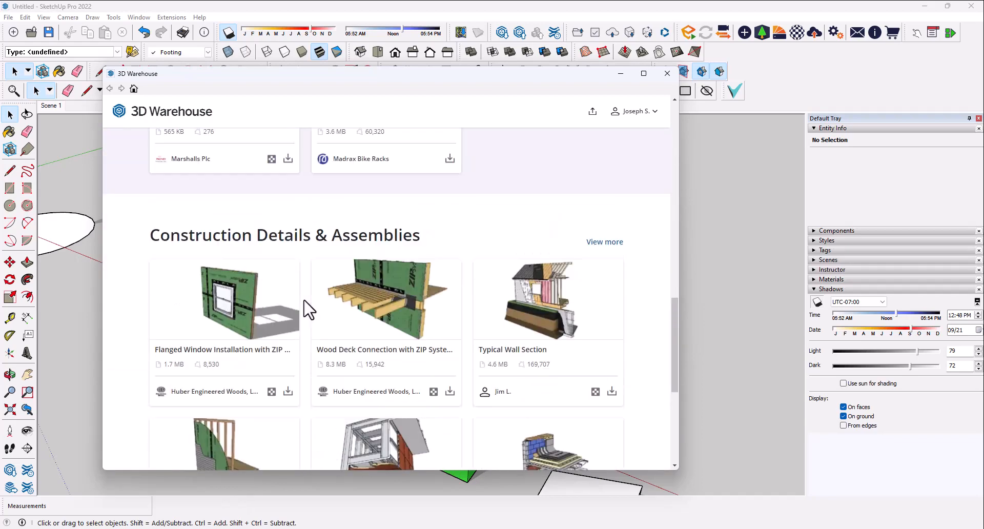
pyautogui.scroll(2, 363, 362)
pyautogui.scroll(-5, 362, 367)
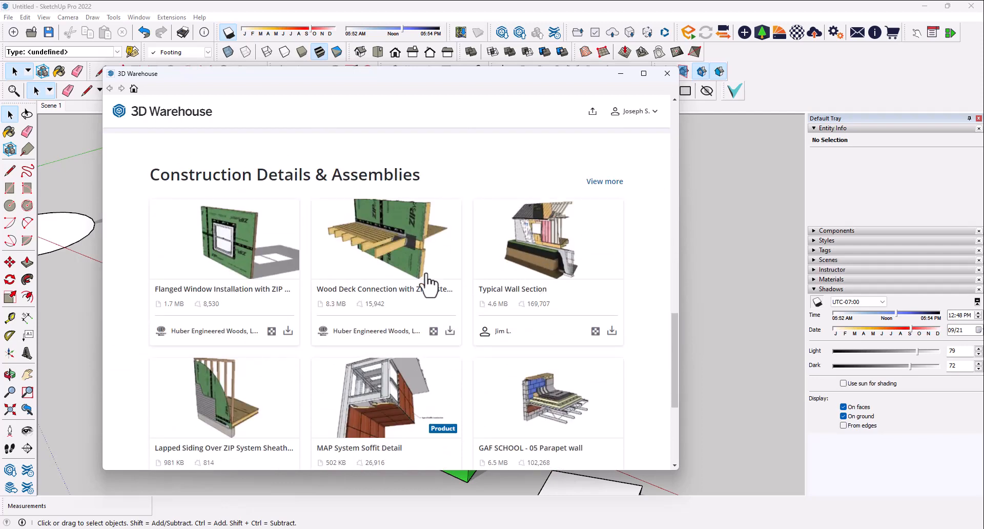
pyautogui.scroll(10, 313, 306)
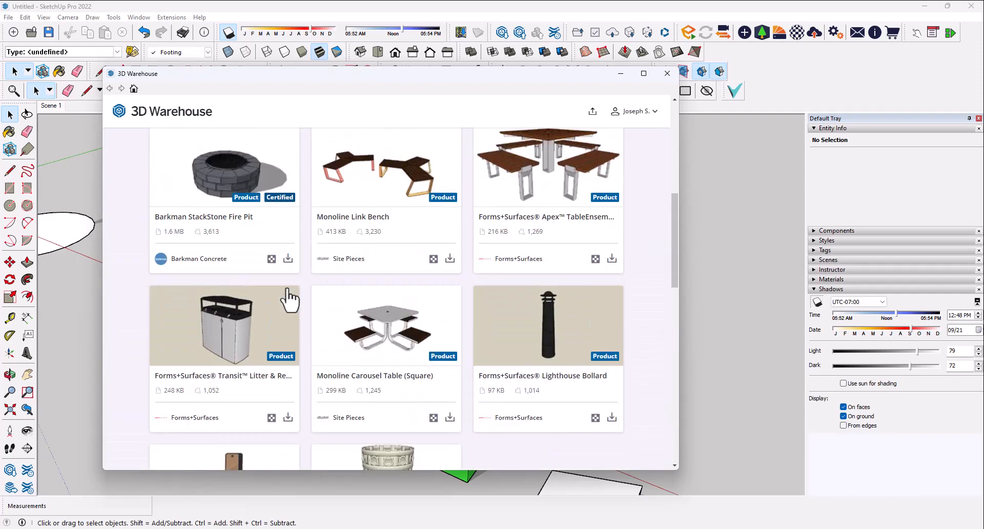
pyautogui.scroll(3, 290, 302)
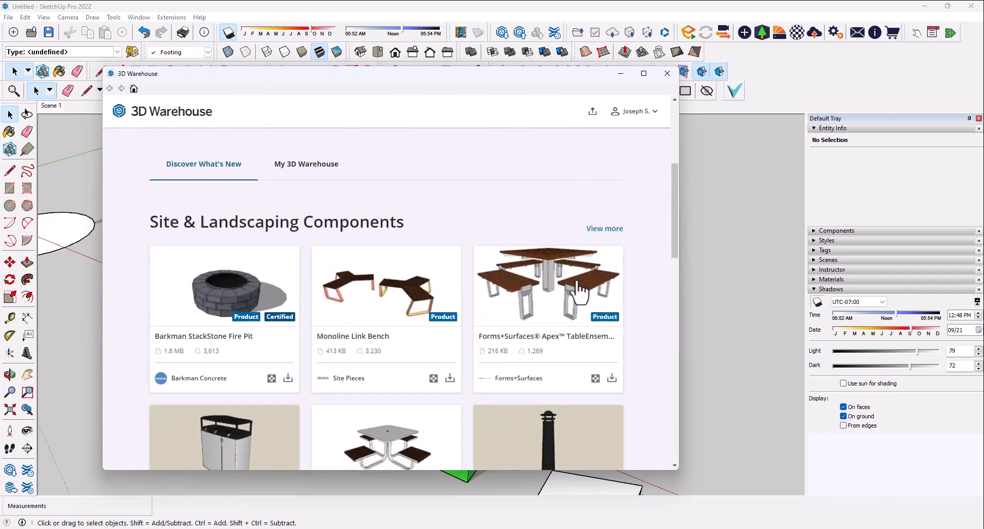
pyautogui.scroll(-3, 503, 318)
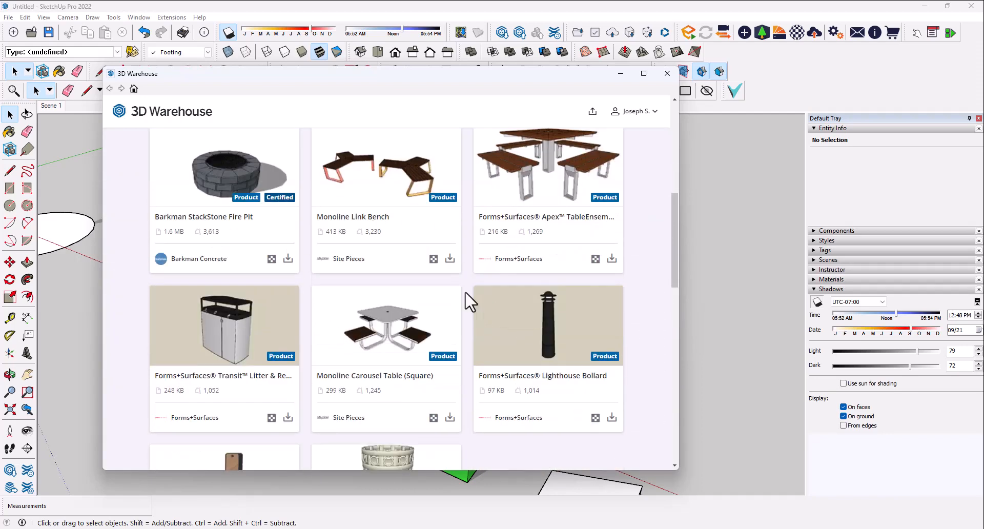
pyautogui.scroll(-10, 468, 341)
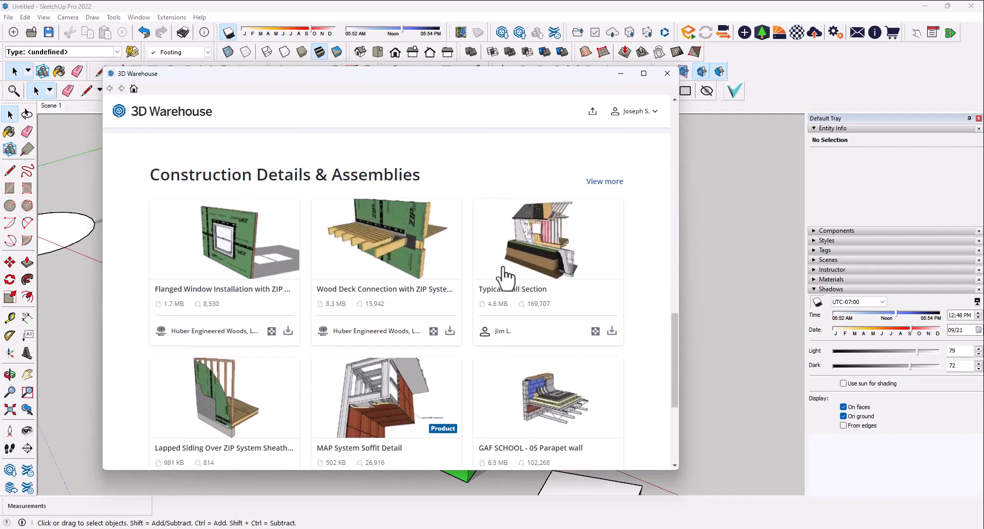
# Load the Typical Wall Section directly into the model, place it behind the row of wedges, and deselect it.
pyautogui.click(516, 267)
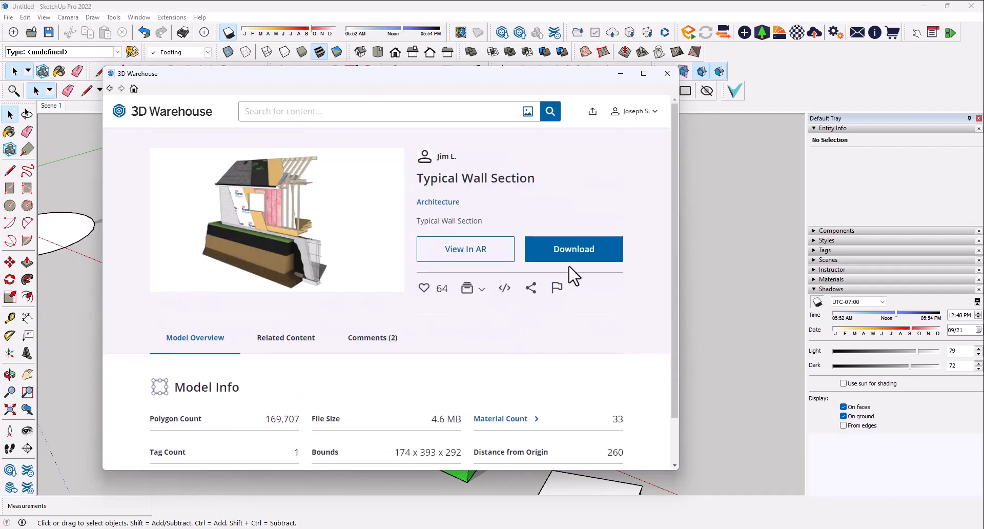
pyautogui.click(571, 259)
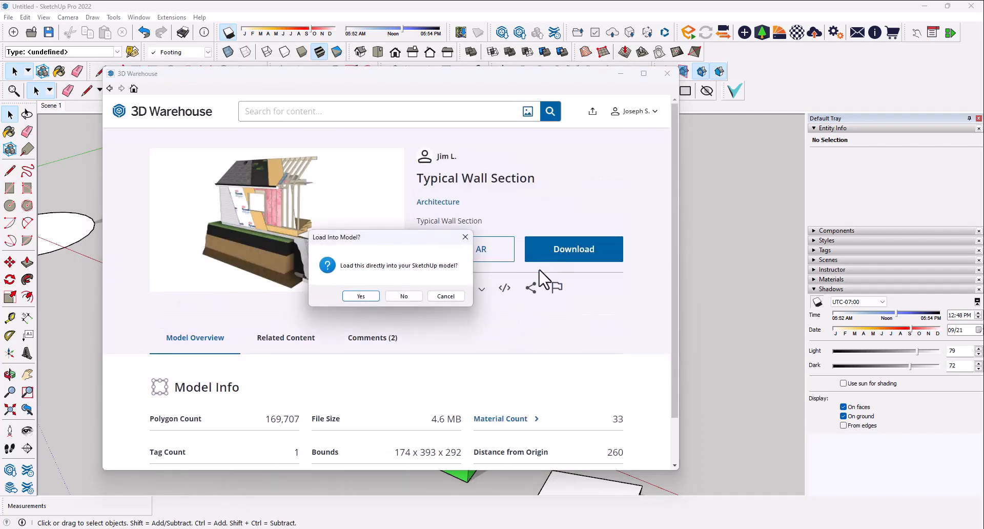
pyautogui.click(362, 296)
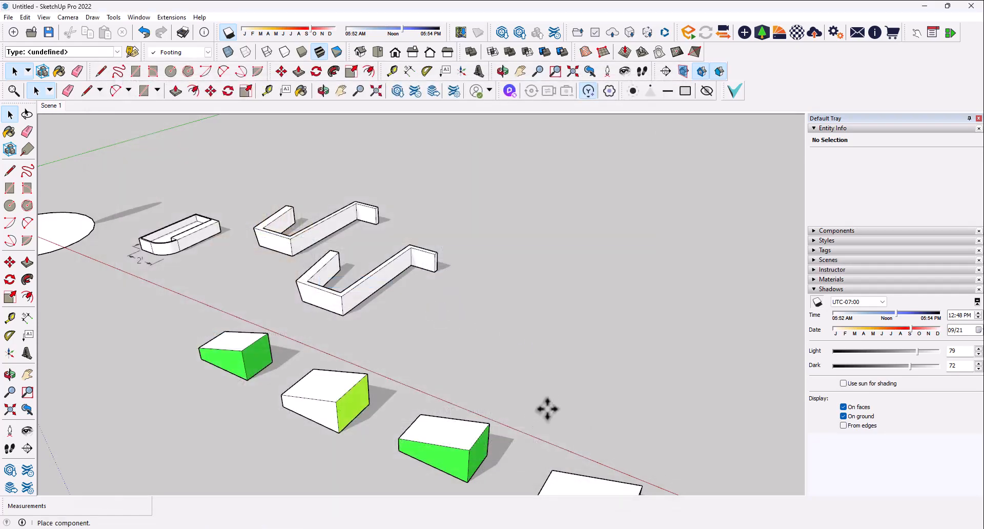
pyautogui.scroll(-3, 359, 370)
pyautogui.scroll(-5, 359, 369)
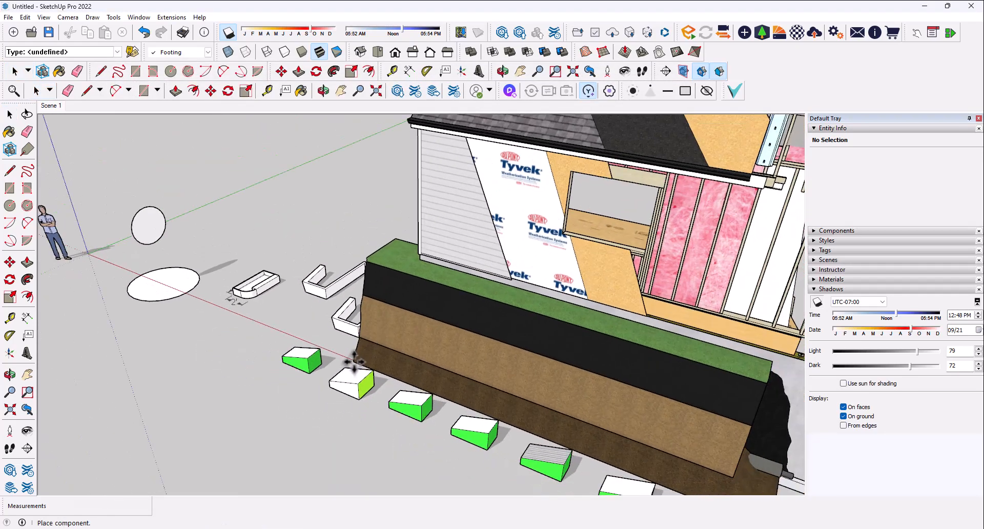
pyautogui.click(435, 333)
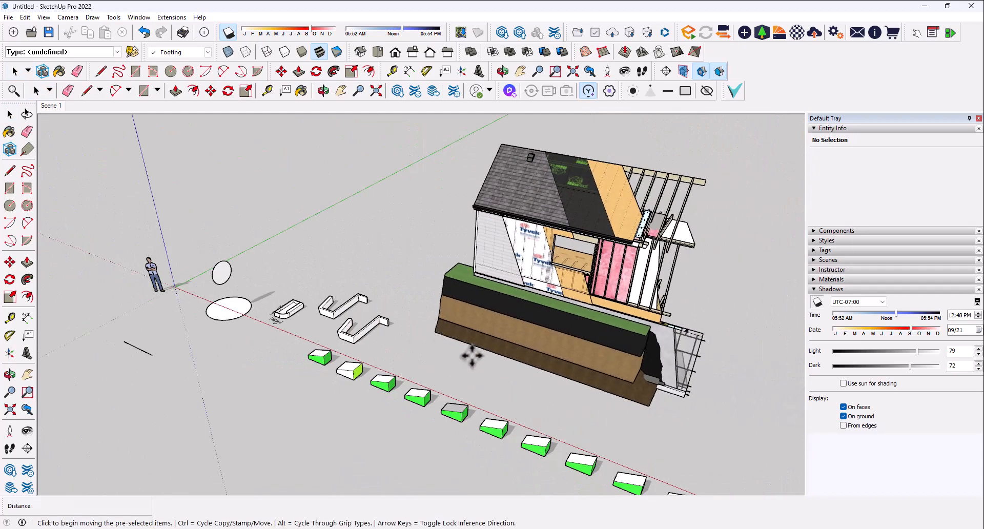
pyautogui.press('space')
pyautogui.click(246, 339)
# Open the wall section component and its nested group for editing, and select the bottom plate under the studs.
pyautogui.scroll(3, 544, 318)
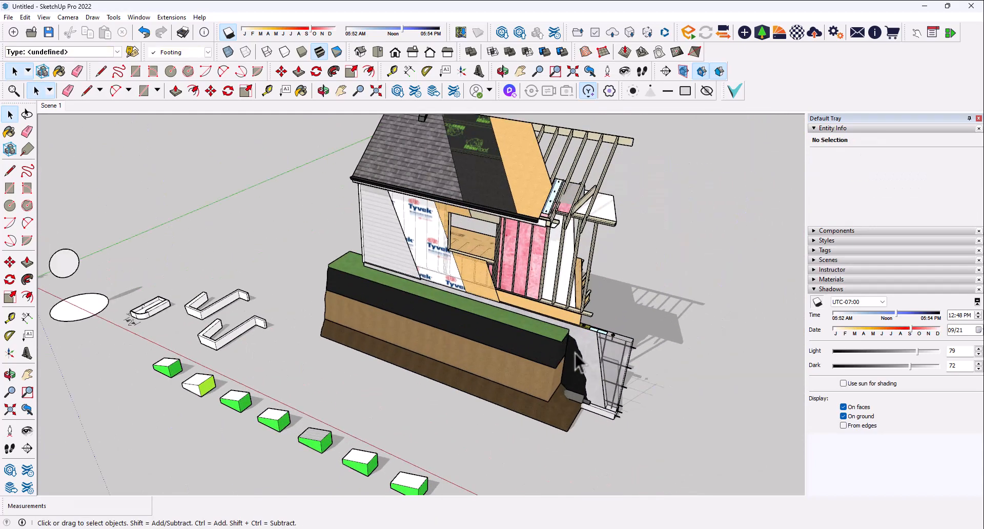
pyautogui.moveTo(546, 315); pyautogui.dragTo(432, 293, button='middle')
pyautogui.scroll(3, 488, 279)
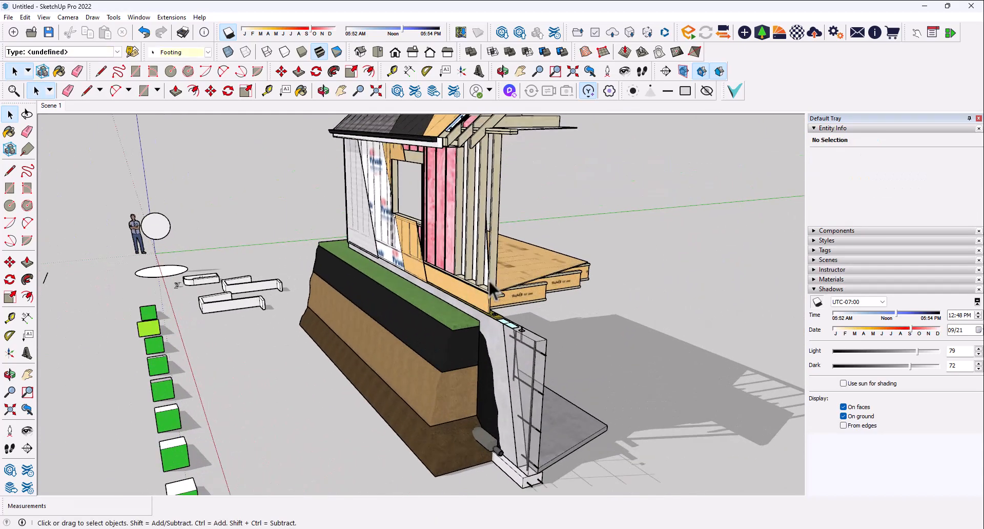
pyautogui.doubleClick(531, 300)
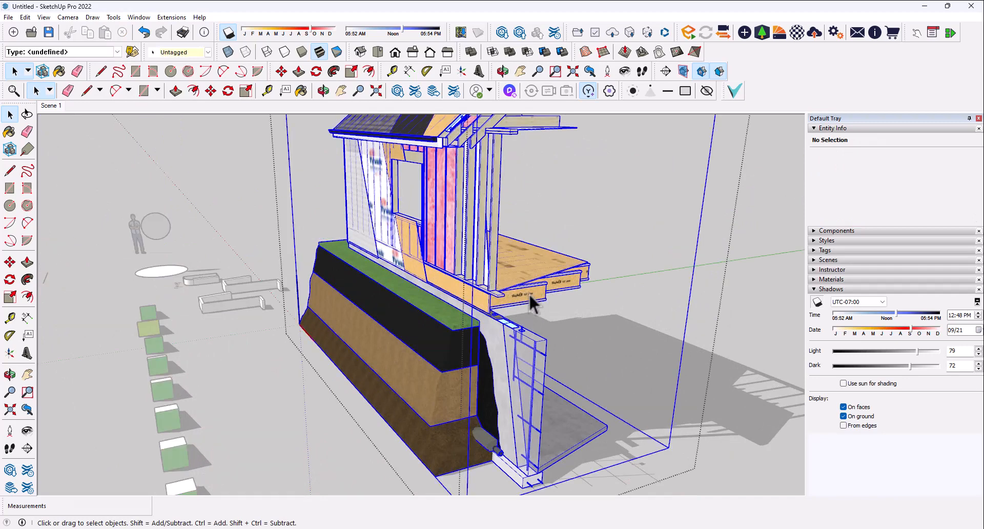
pyautogui.click(529, 299)
pyautogui.doubleClick(526, 303)
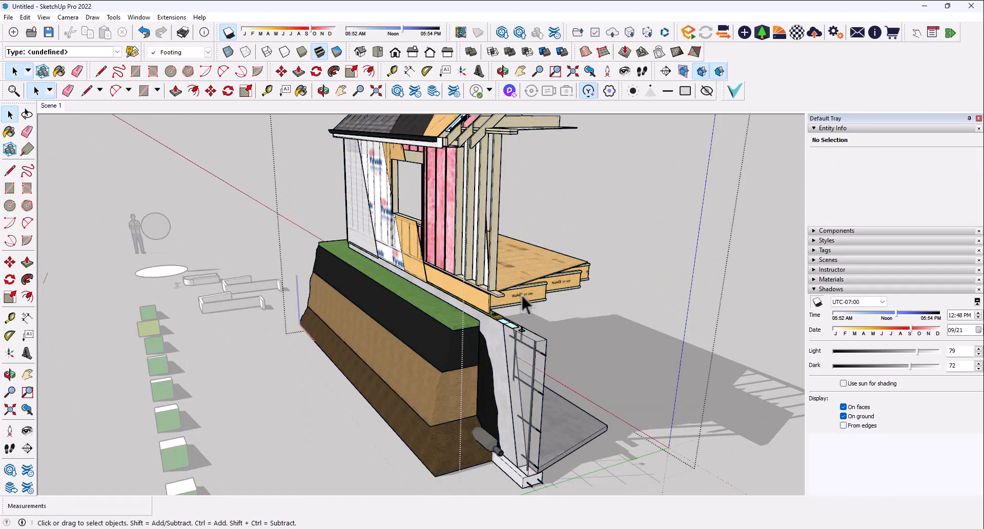
pyautogui.click(498, 300)
pyautogui.scroll(4, 495, 287)
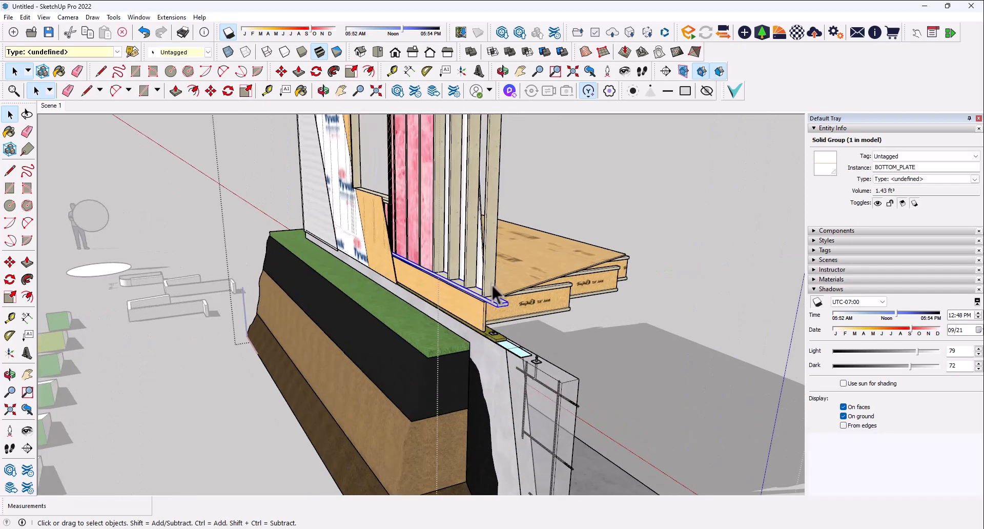
# Select individual framing members of the wall section, including an end stud and a rafter, to inspect them, then clear the selection.
pyautogui.click(491, 278)
pyautogui.moveTo(491, 276); pyautogui.dragTo(427, 318, button='middle')
pyautogui.moveTo(490, 371); pyautogui.dragTo(706, 364, button='middle')
pyautogui.scroll(-8, 352, 377)
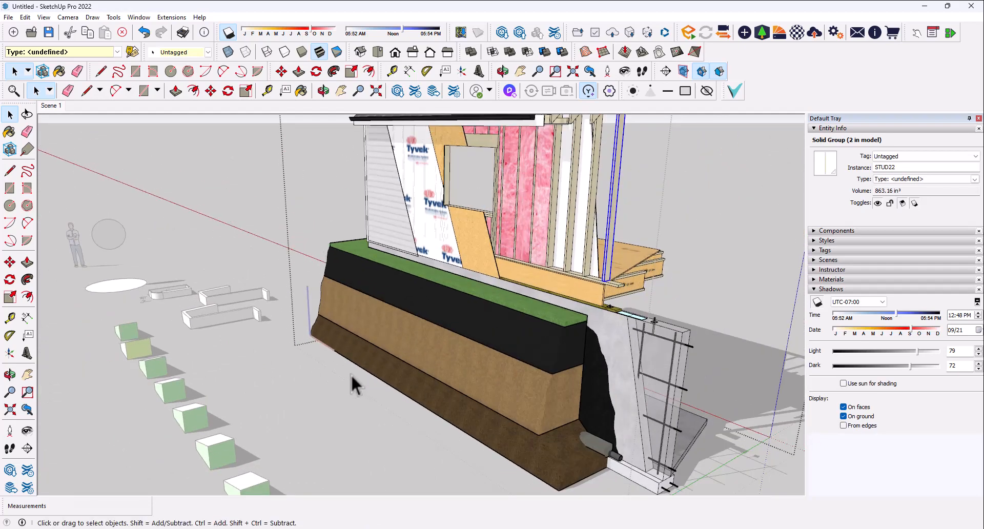
pyautogui.scroll(6, 545, 204)
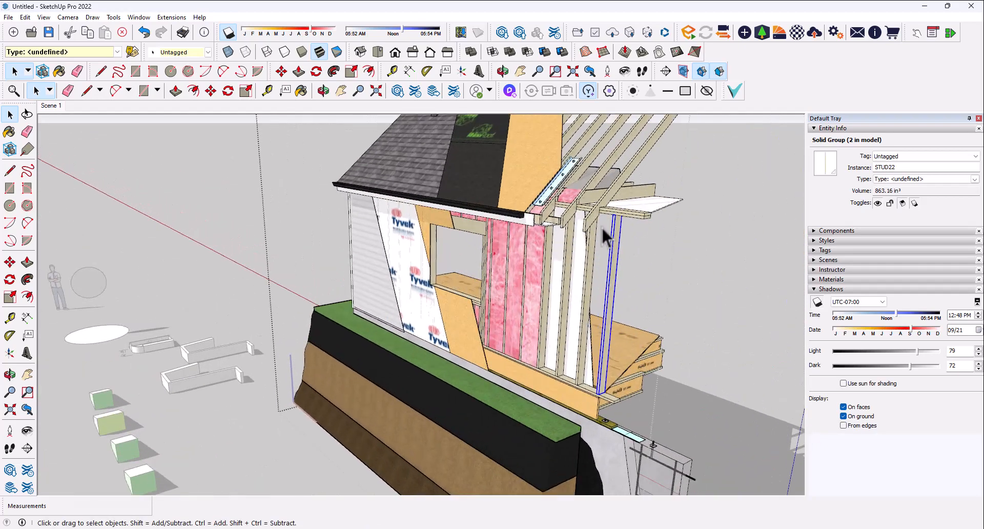
pyautogui.click(604, 187)
pyautogui.scroll(2, 604, 187)
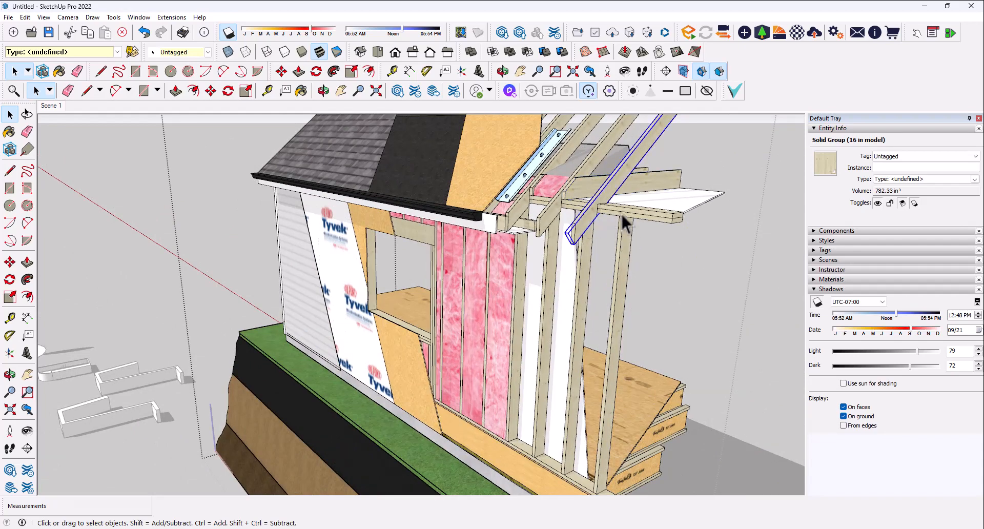
pyautogui.click(625, 234)
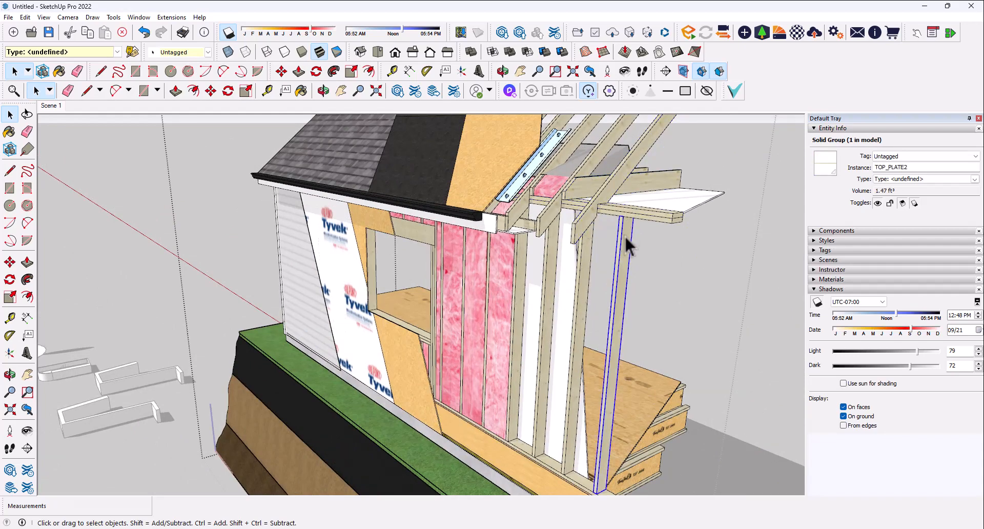
pyautogui.click(504, 245)
pyautogui.scroll(-2, 410, 296)
pyautogui.click(223, 223)
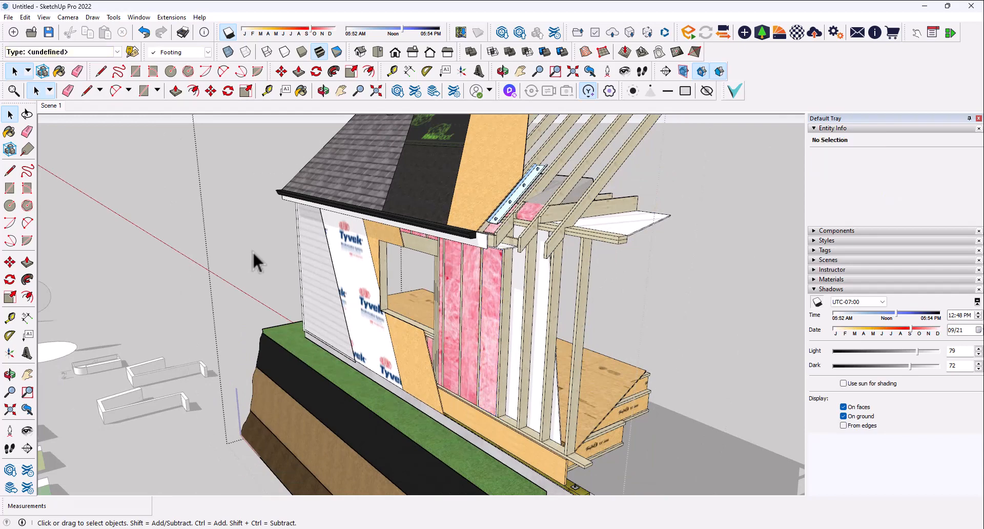
# Exit the nested group and the wall section component, and examine the whole wall section from several sides.
pyautogui.press('Escape')
pyautogui.scroll(-4, 447, 340)
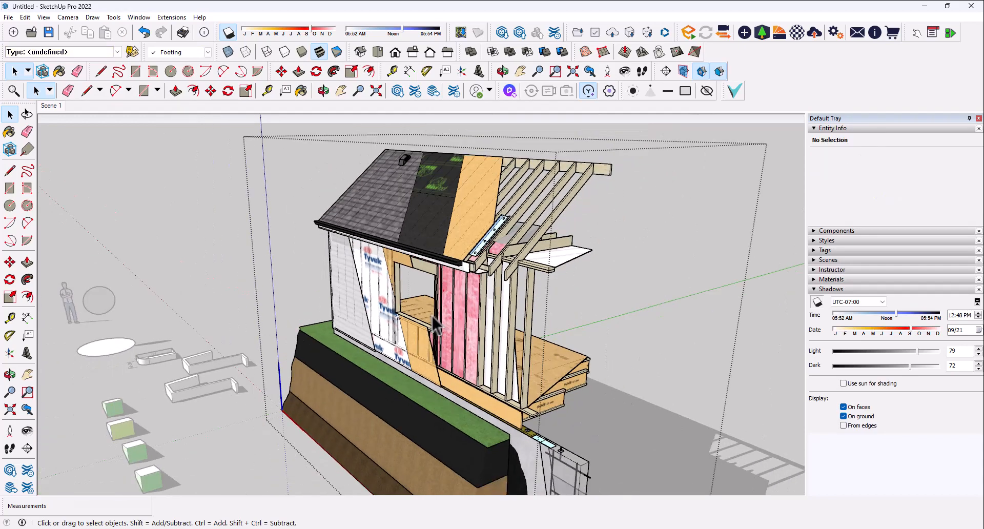
pyautogui.press('Escape')
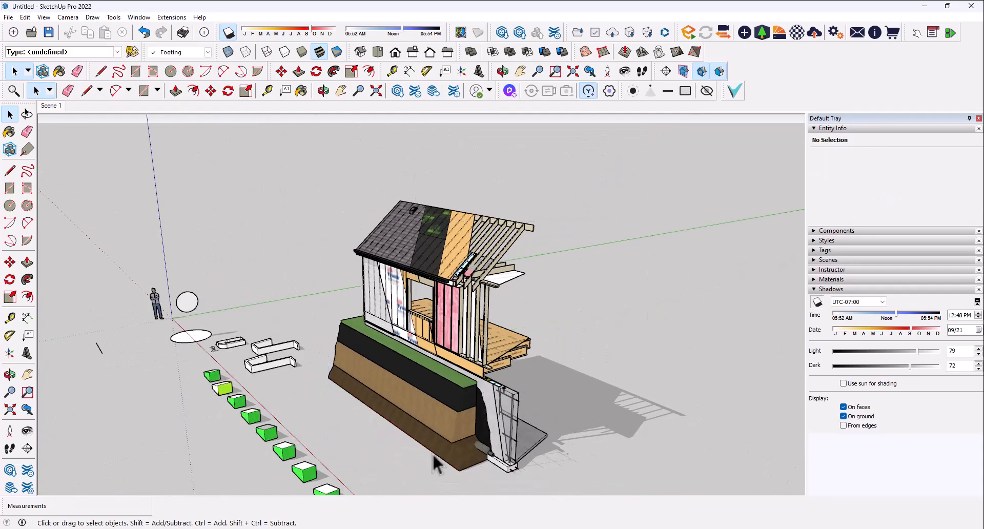
pyautogui.moveTo(304, 415); pyautogui.dragTo(575, 419, button='middle')
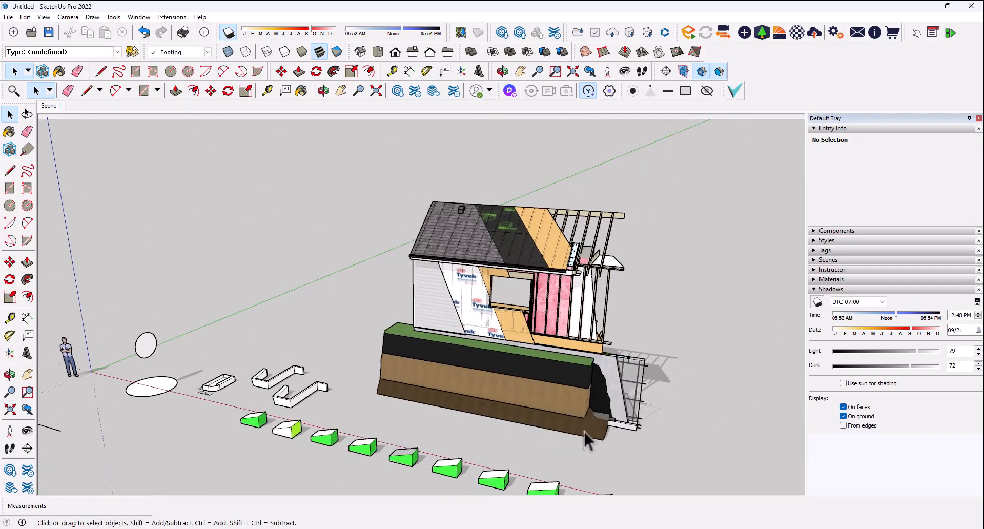
pyautogui.moveTo(703, 416); pyautogui.dragTo(211, 398, button='middle')
pyautogui.scroll(2, 357, 220)
pyautogui.moveTo(354, 350); pyautogui.dragTo(592, 349, button='middle')
pyautogui.scroll(3, 667, 305)
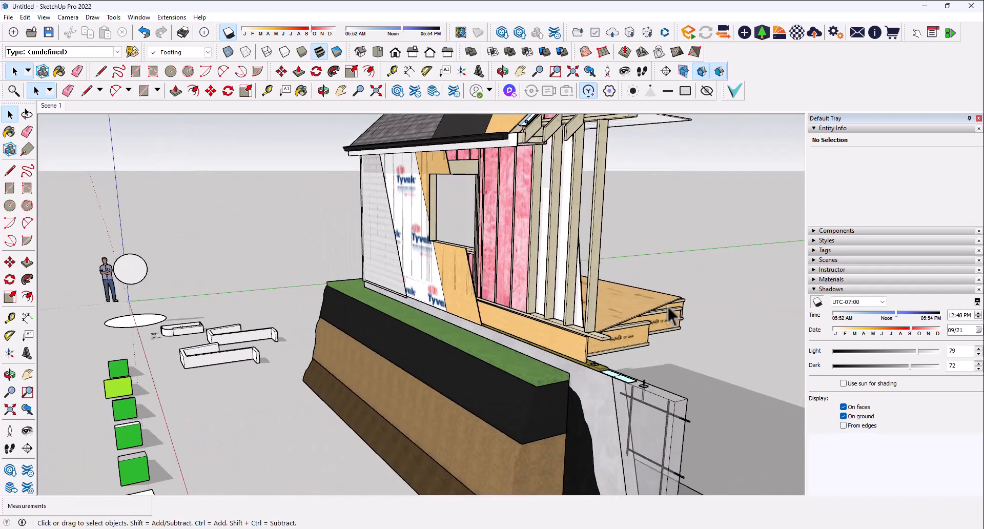
# Open the Extension Warehouse and look through its featured and top extensions.
pyautogui.scroll(-3, 427, 389)
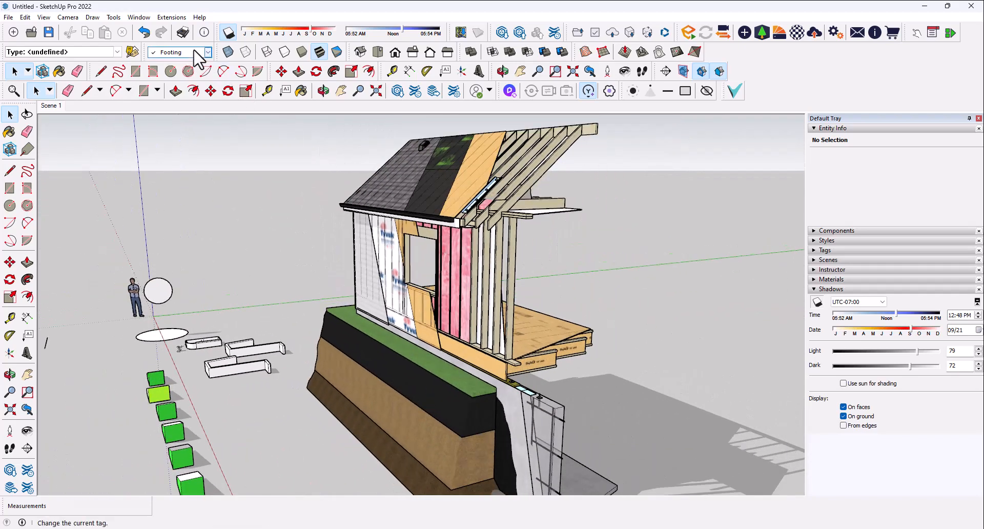
pyautogui.click(171, 16)
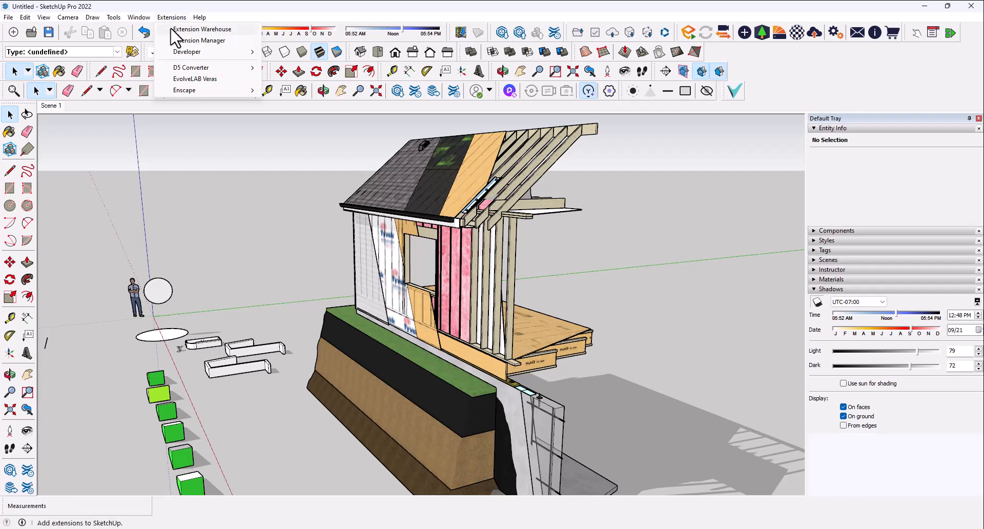
pyautogui.click(179, 32)
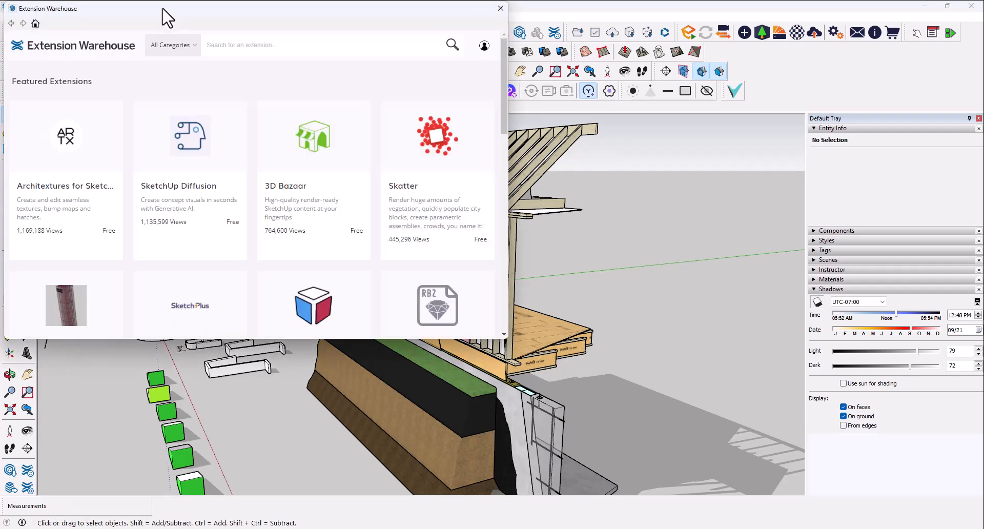
pyautogui.scroll(-3, 205, 282)
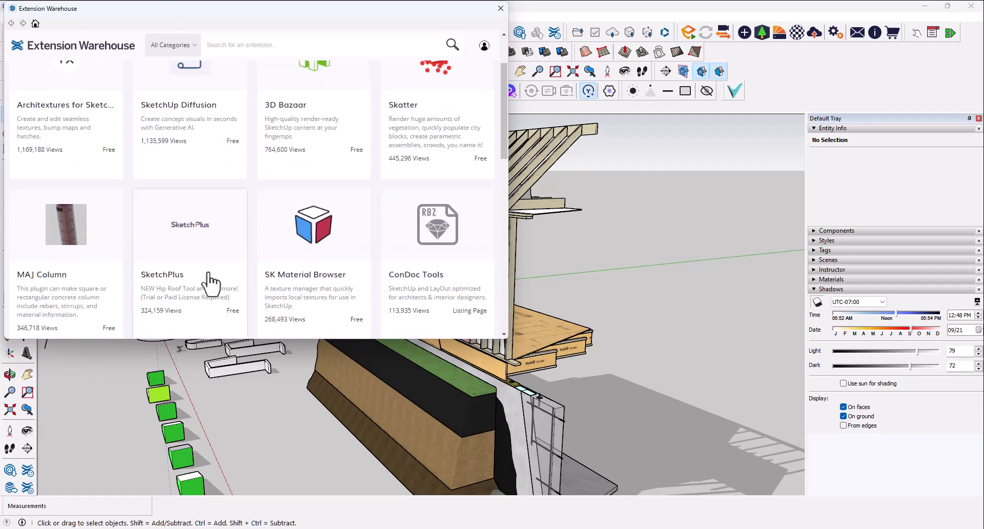
pyautogui.scroll(-7, 337, 248)
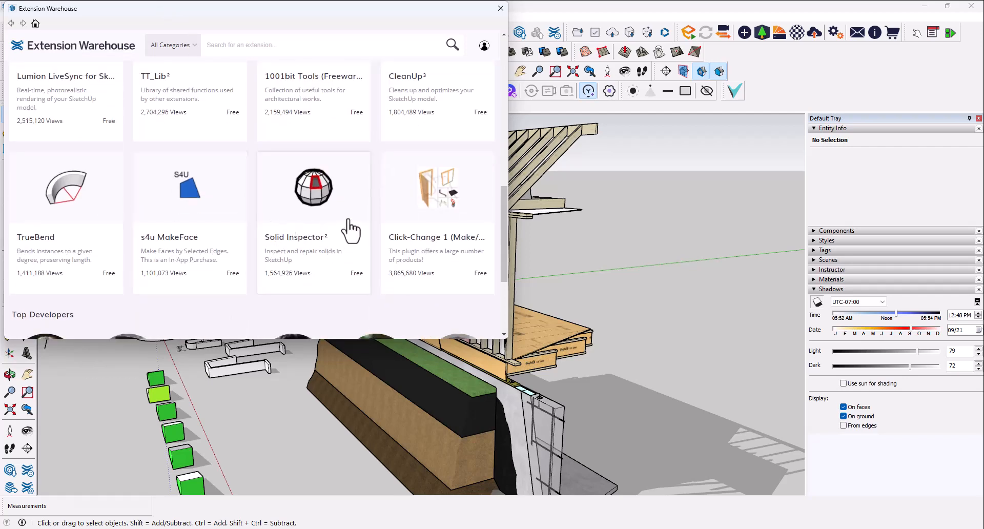
pyautogui.scroll(-4, 349, 230)
pyautogui.scroll(9, 335, 187)
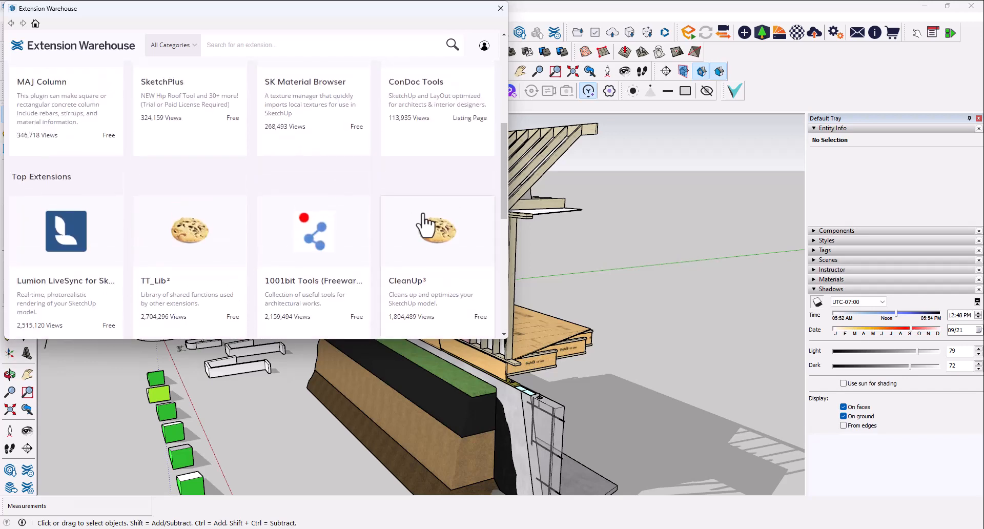
pyautogui.scroll(5, 421, 266)
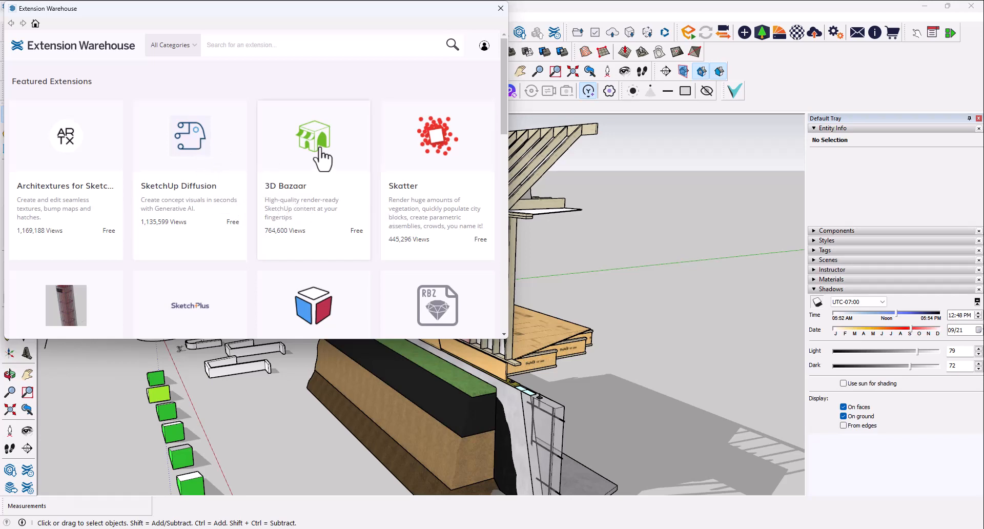
# Move the Extension Warehouse window away from the toolbars and close it.
pyautogui.moveTo(376, 11)
pyautogui.mouseDown()
pyautogui.moveTo(686, 148)
pyautogui.moveTo(796, 182)
pyautogui.mouseUp()
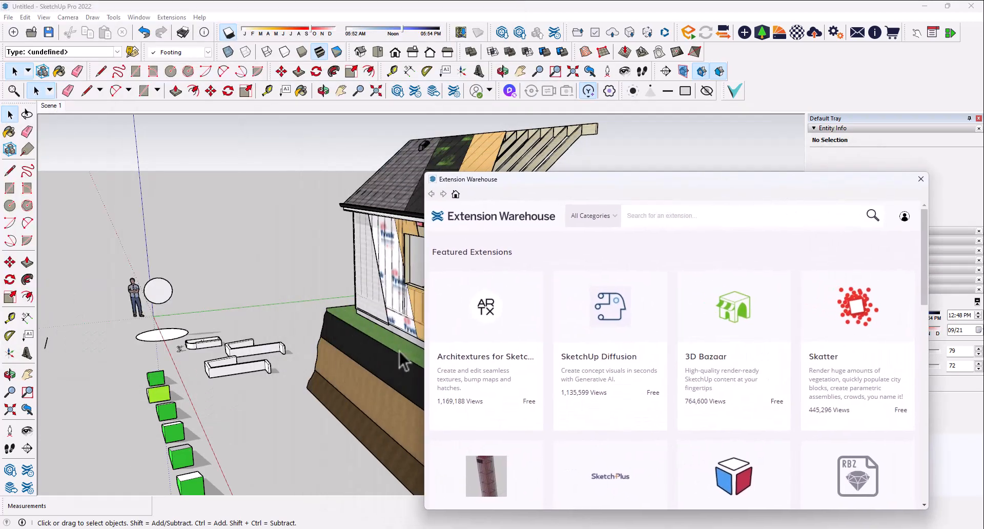
pyautogui.moveTo(591, 180); pyautogui.dragTo(574, 158)
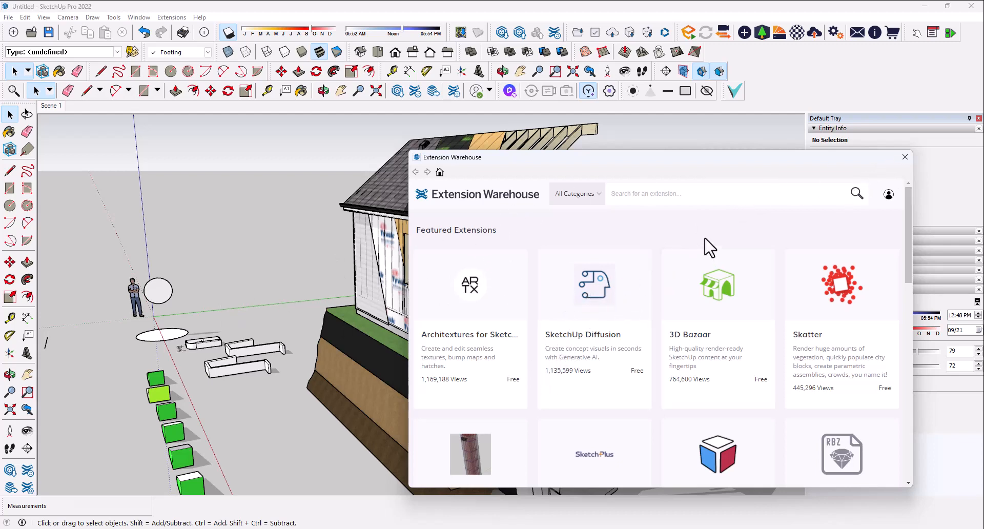
pyautogui.moveTo(762, 167); pyautogui.dragTo(686, 145)
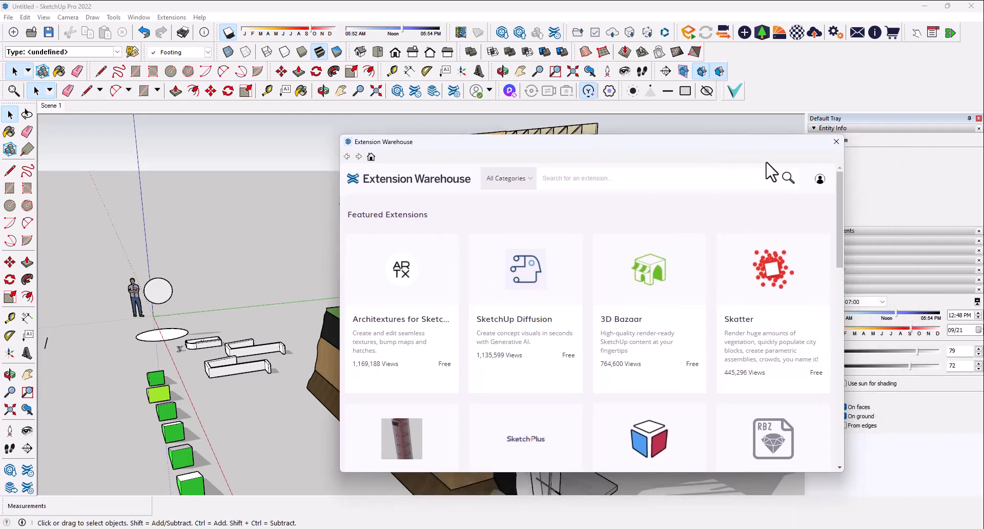
pyautogui.click(837, 142)
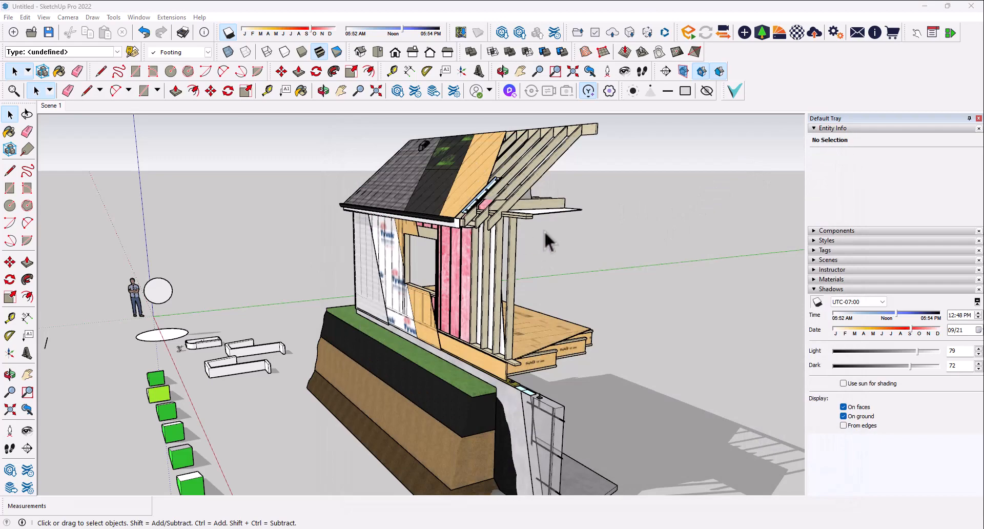
# Place a section plane perpendicular to the red axis through the framed end of the wall section, accepting the name Section 1 and symbol 1.
pyautogui.moveTo(543, 230); pyautogui.dragTo(569, 260, button='middle')
pyautogui.scroll(-3, 378, 259)
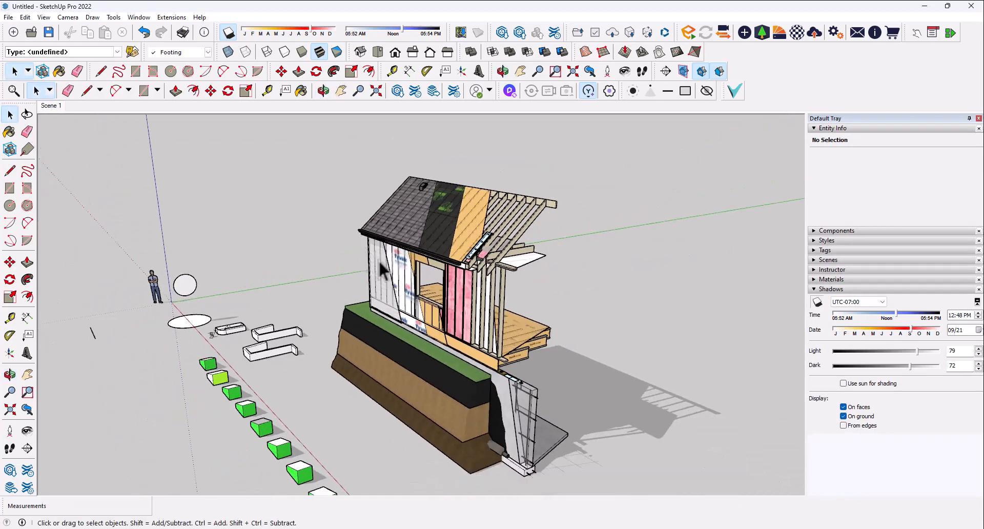
pyautogui.scroll(-2, 378, 259)
pyautogui.scroll(4, 540, 420)
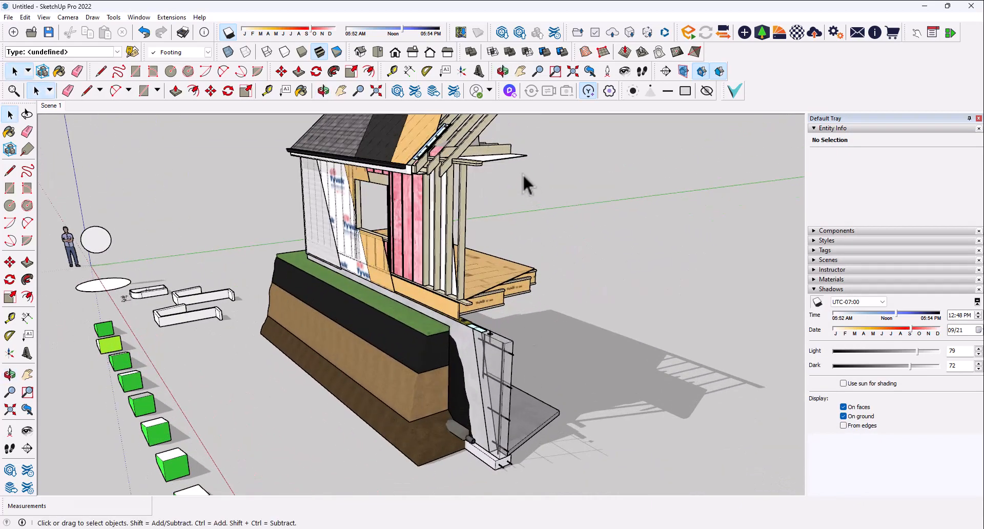
pyautogui.click(588, 91)
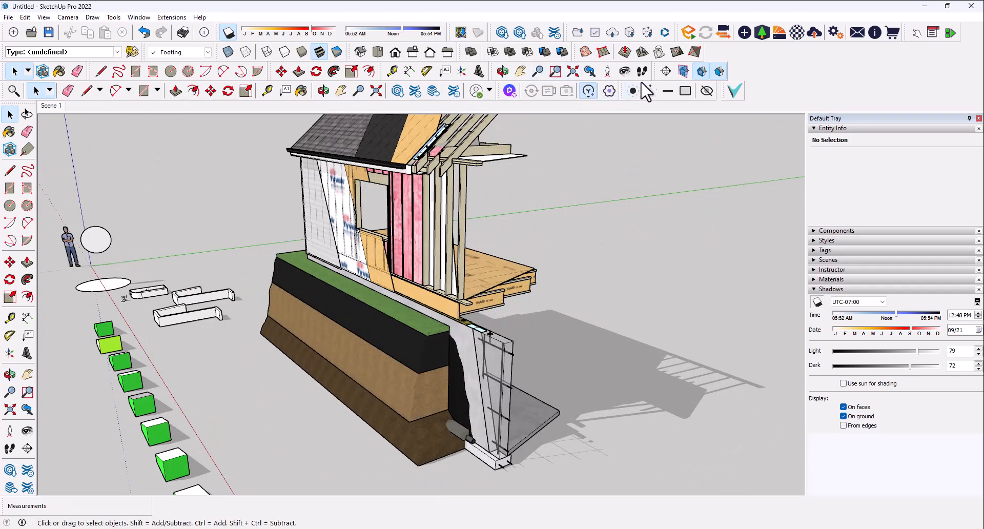
pyautogui.click(666, 72)
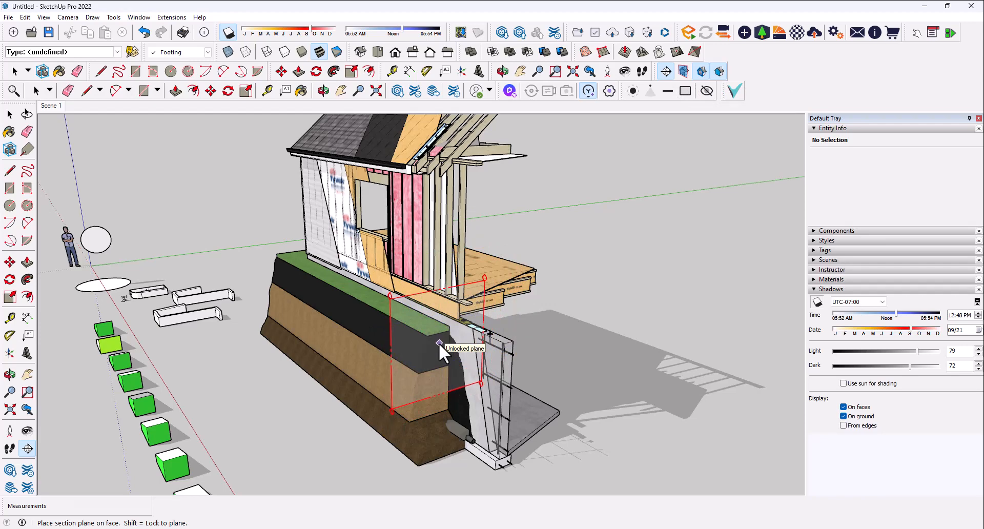
pyautogui.press('shift')
pyautogui.press('Up')
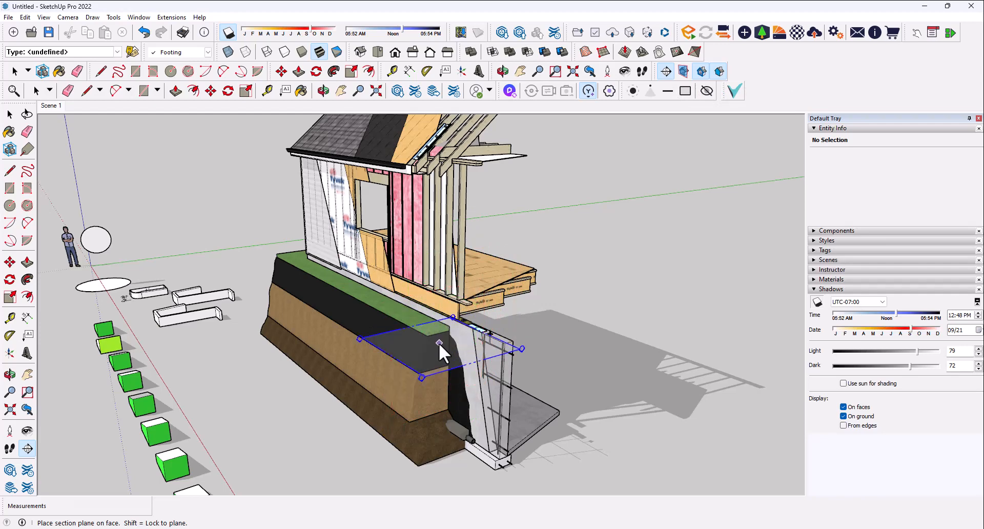
pyautogui.press('Up')
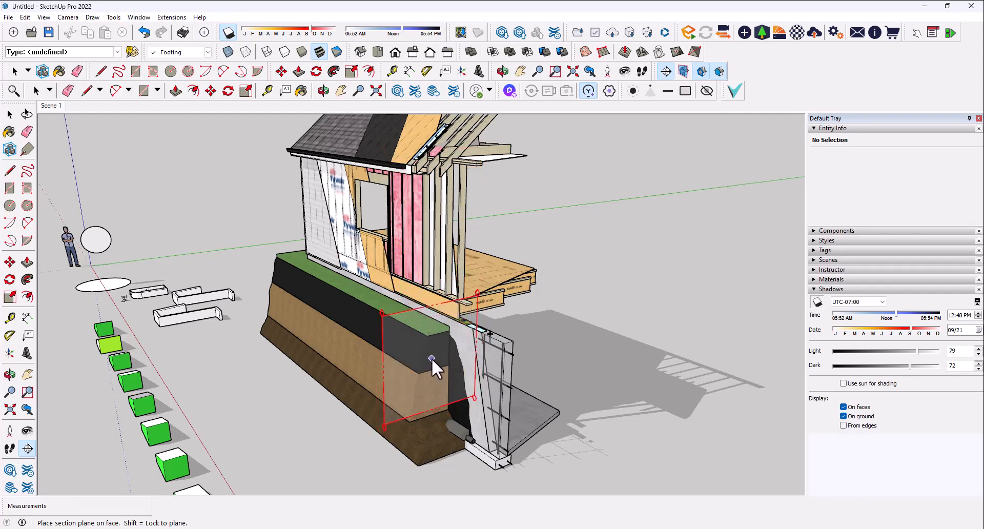
pyautogui.click(432, 358)
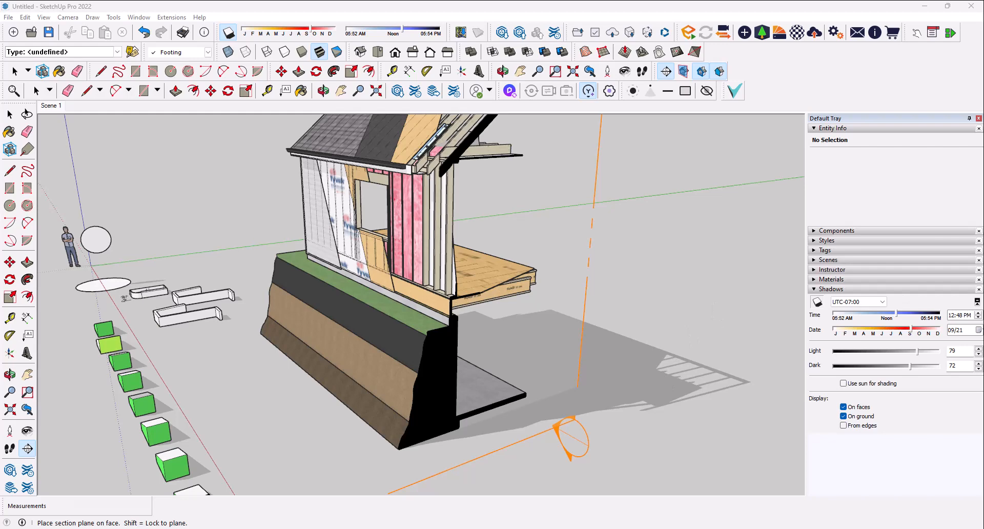
pyautogui.moveTo(983, 243); pyautogui.dragTo(672, 240)
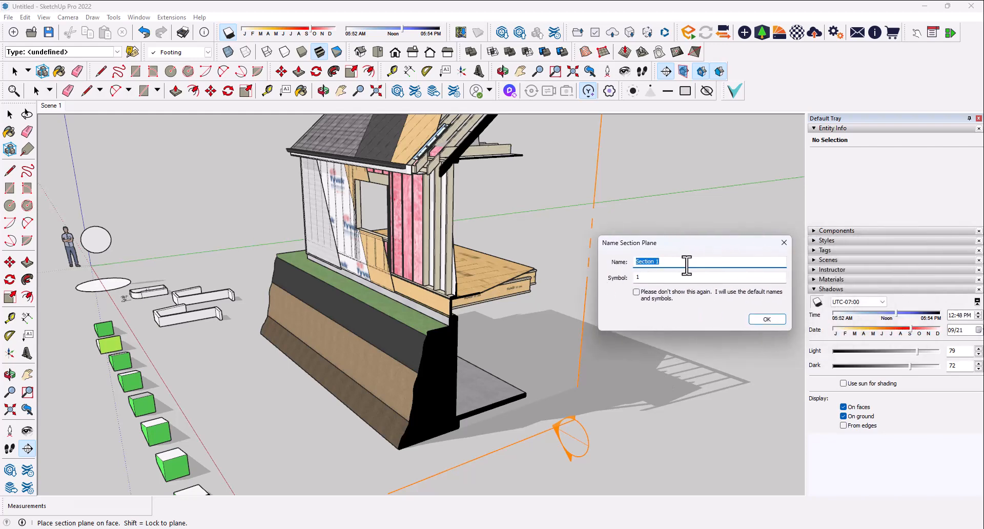
pyautogui.click(766, 319)
# Move the Section 1 plane along the red axis to cut the wall section at its window opening, and deselect it.
pyautogui.scroll(-3, 595, 359)
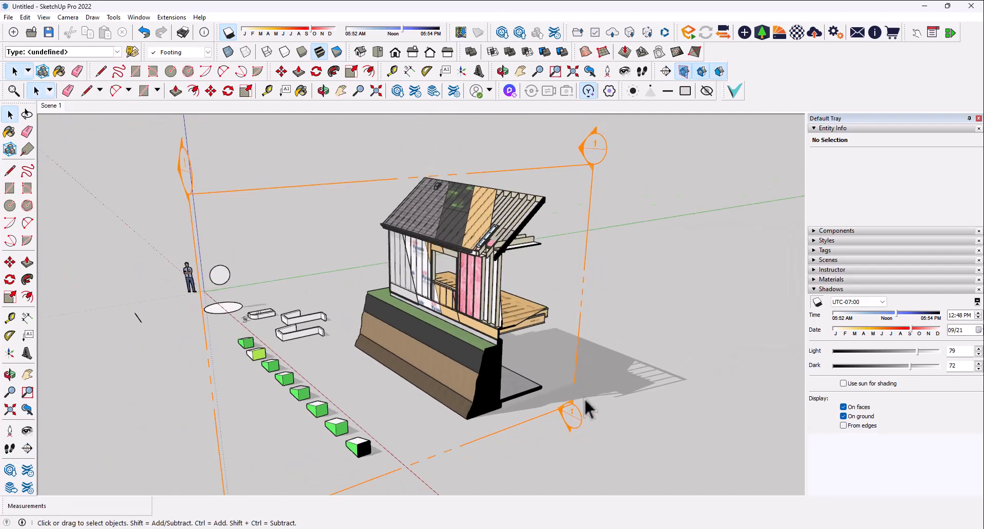
pyautogui.scroll(-3, 587, 407)
pyautogui.click(599, 320)
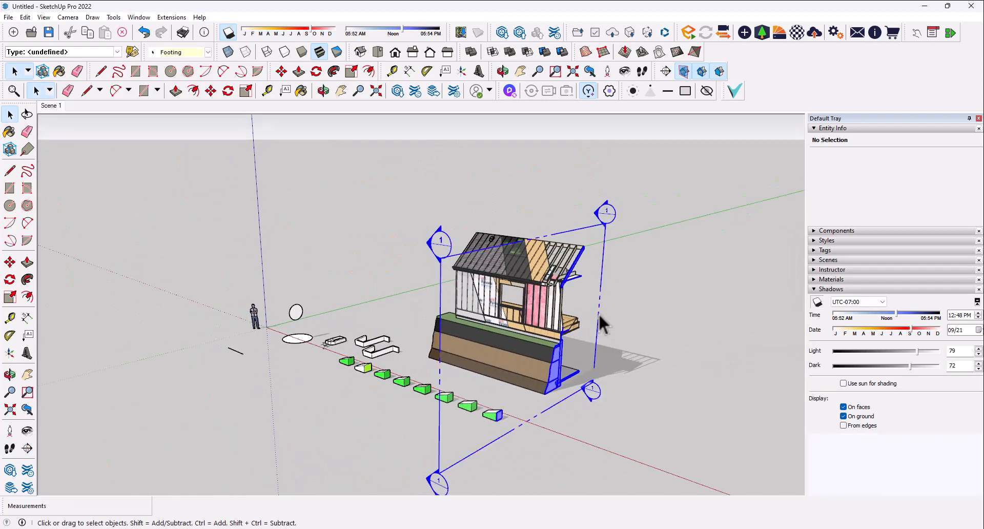
pyautogui.scroll(2, 597, 353)
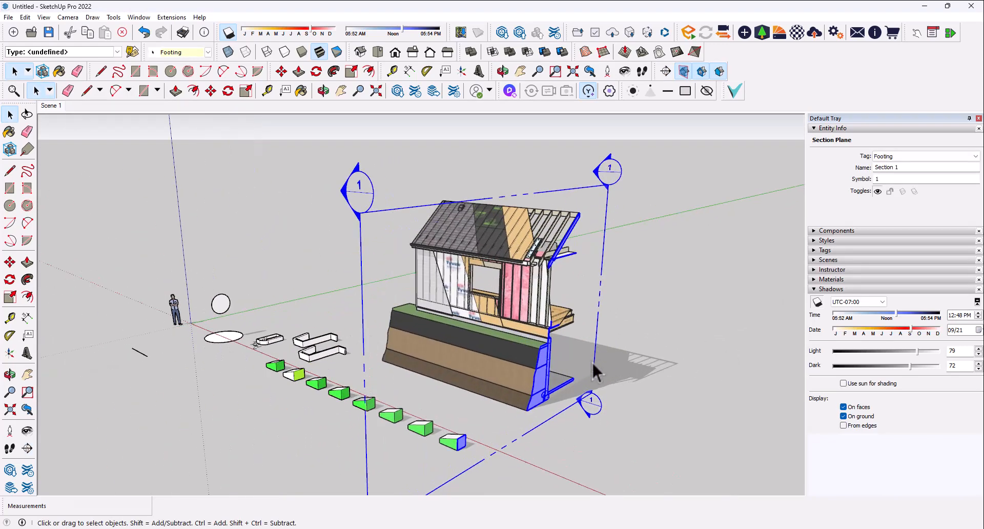
pyautogui.press('m')
pyautogui.click(687, 370)
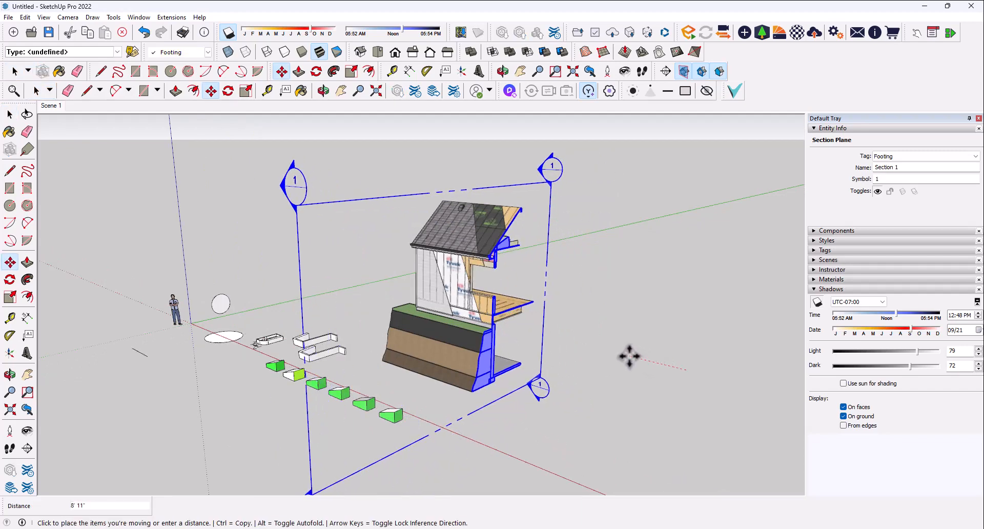
pyautogui.click(613, 345)
pyautogui.scroll(4, 512, 262)
pyautogui.moveTo(512, 272); pyautogui.dragTo(316, 361, button='middle')
pyautogui.moveTo(330, 399); pyautogui.dragTo(390, 362, button='middle')
pyautogui.scroll(-5, 504, 323)
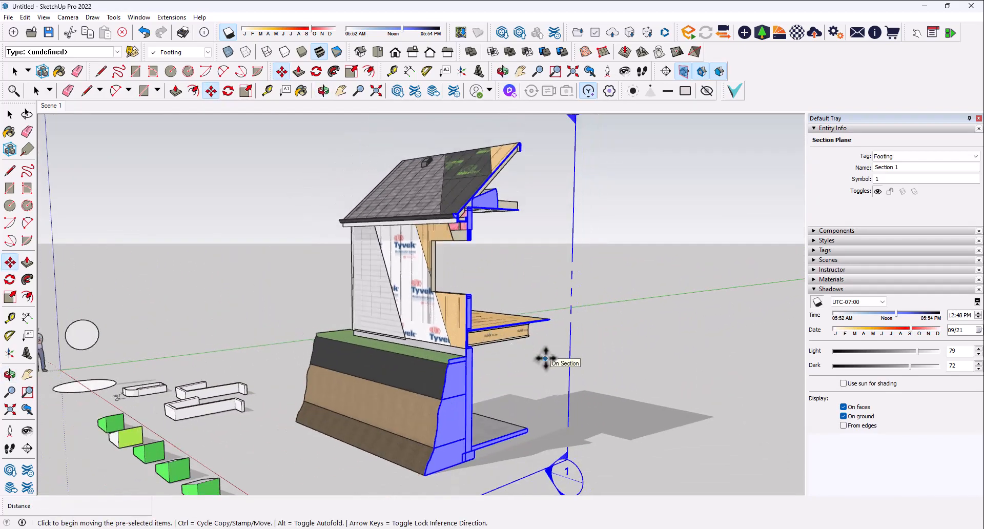
pyautogui.press('space')
pyautogui.click(612, 358)
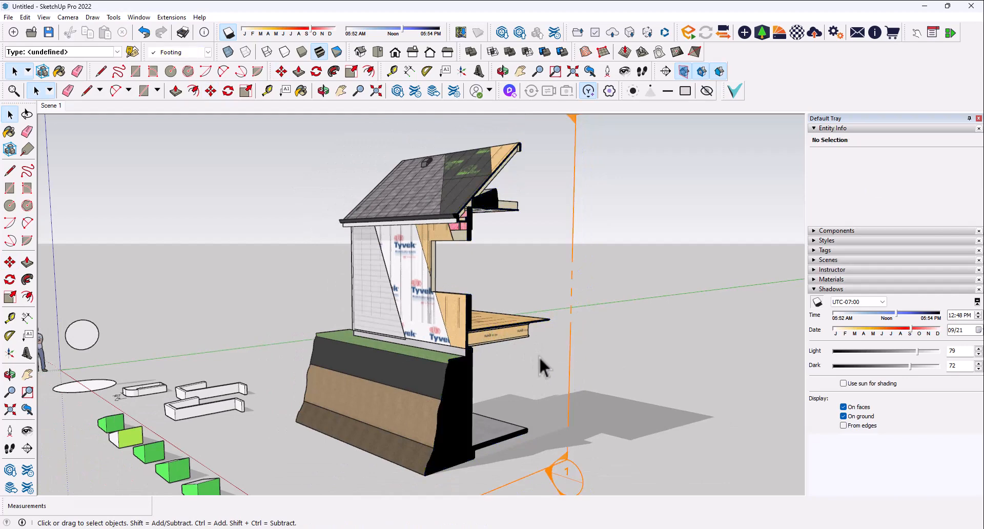
# Toggle the section plane display and the section cuts off and back on while examining the cut wall section.
pyautogui.click(685, 72)
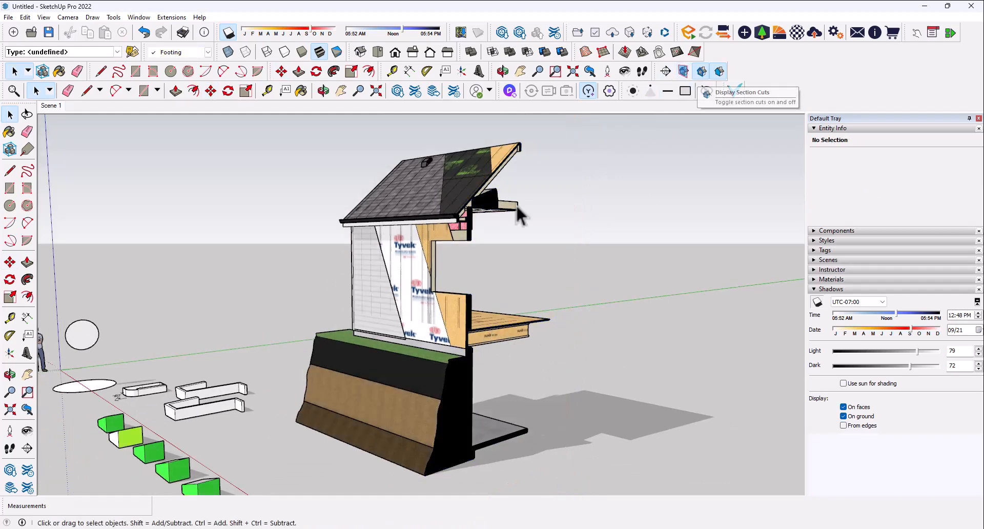
pyautogui.click(459, 408)
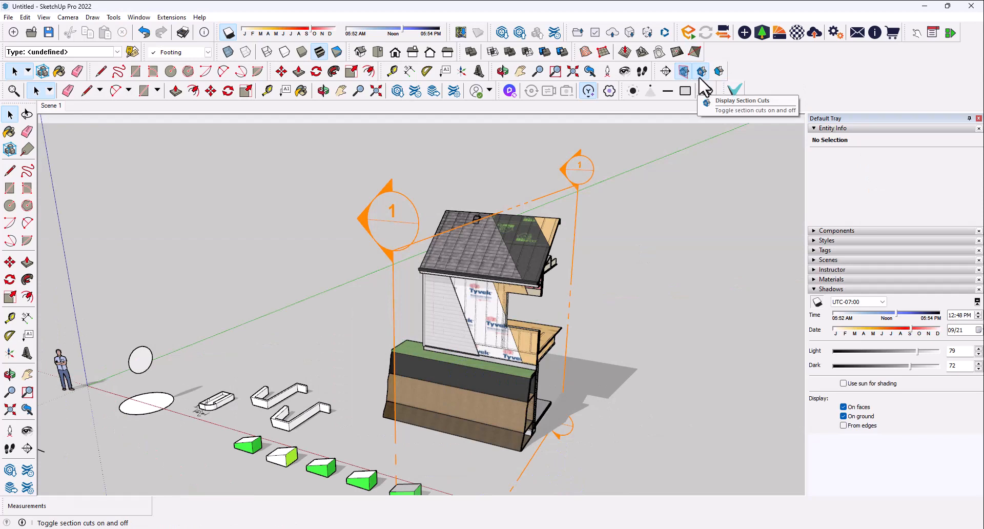
pyautogui.moveTo(584, 297); pyautogui.dragTo(404, 288, button='middle')
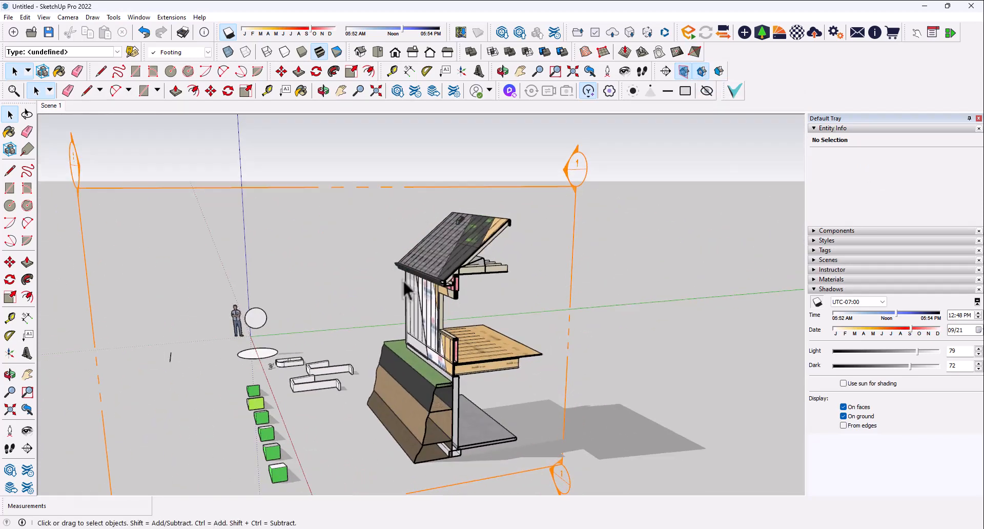
pyautogui.scroll(6, 403, 283)
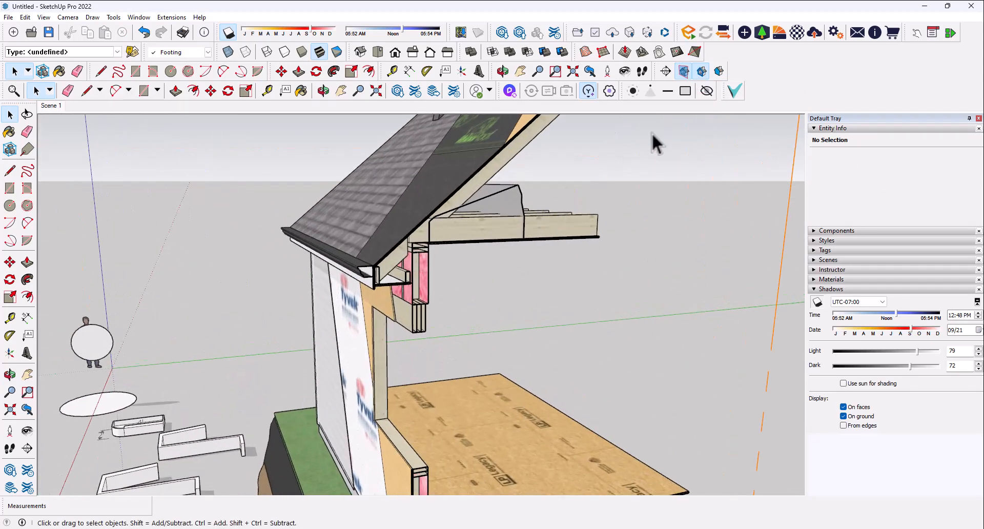
pyautogui.click(701, 73)
pyautogui.click(703, 73)
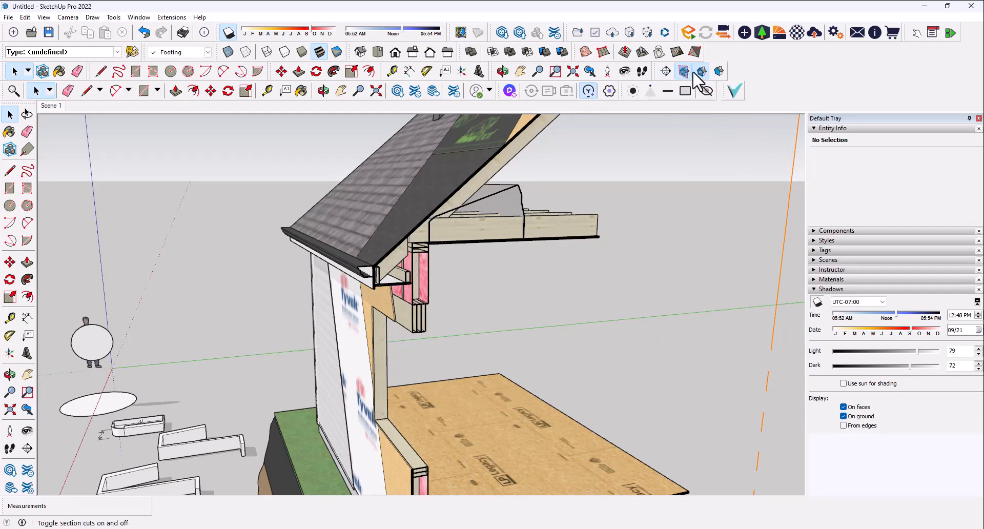
# Toggle the section fill repeatedly to compare the cut through the roof and wall, leaving the fill on.
pyautogui.click(720, 73)
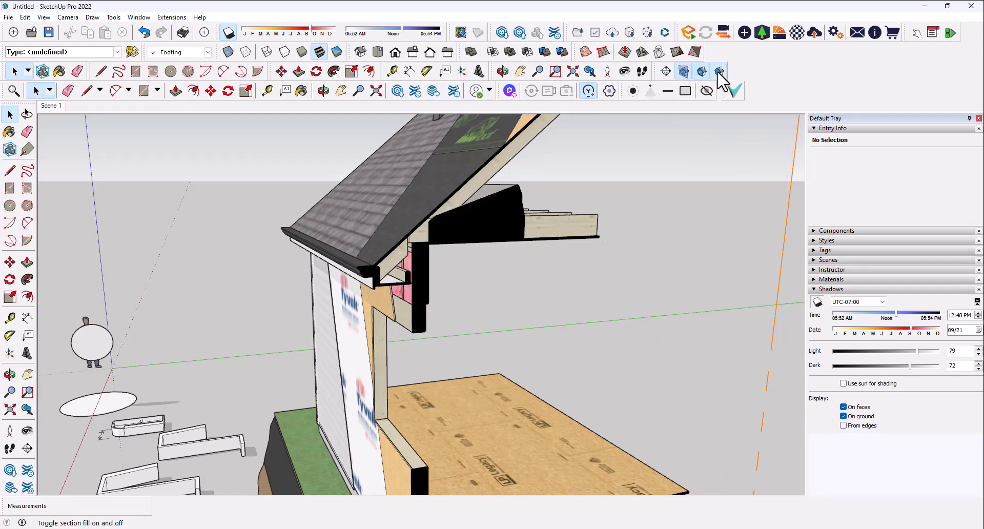
pyautogui.click(719, 72)
pyautogui.click(719, 73)
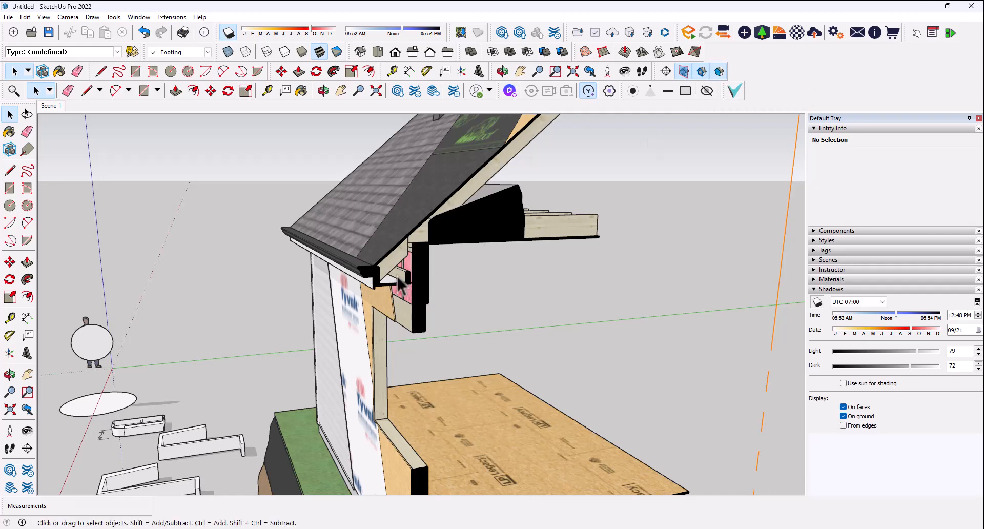
pyautogui.moveTo(431, 276); pyautogui.dragTo(487, 269, button='middle')
pyautogui.click(720, 72)
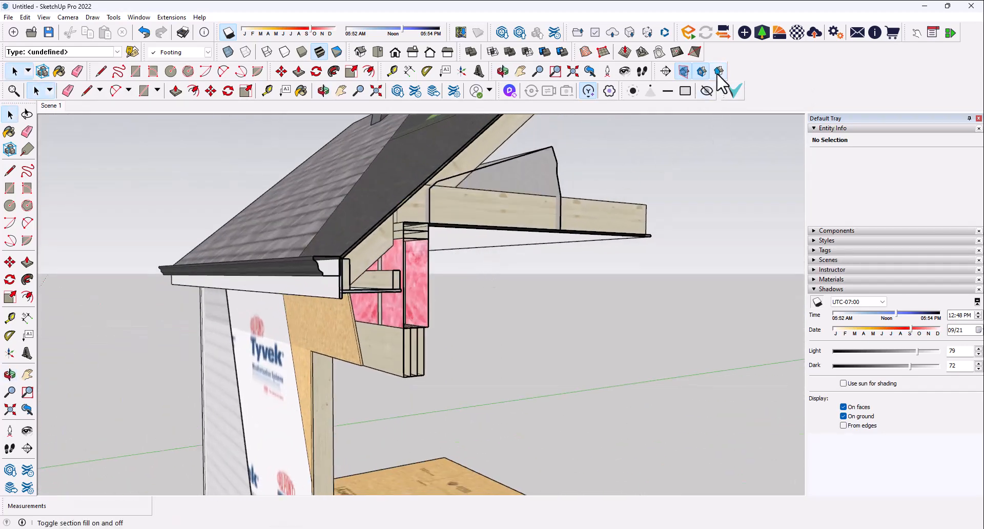
pyautogui.click(719, 72)
pyautogui.click(720, 71)
pyautogui.click(720, 72)
pyautogui.scroll(-5, 430, 200)
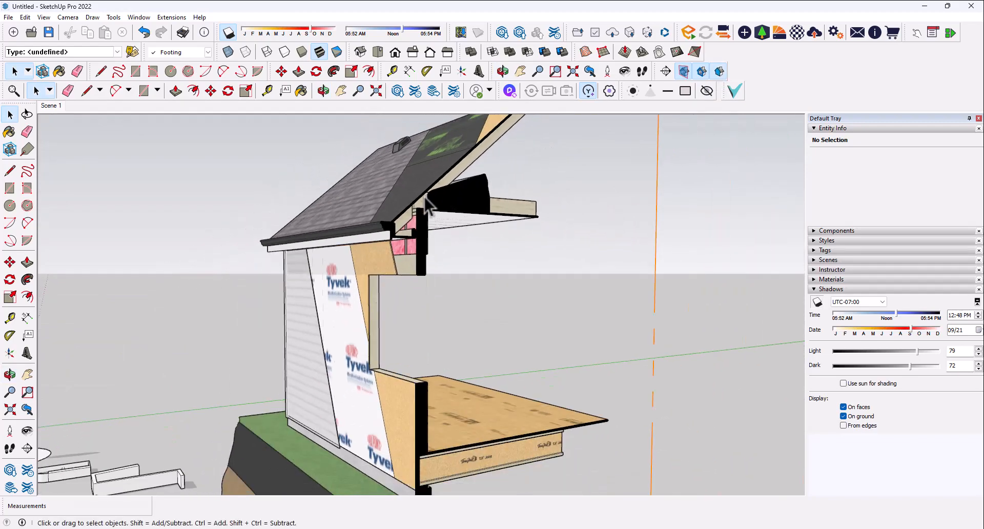
pyautogui.scroll(-3, 433, 281)
pyautogui.moveTo(433, 281); pyautogui.dragTo(470, 345, button='middle')
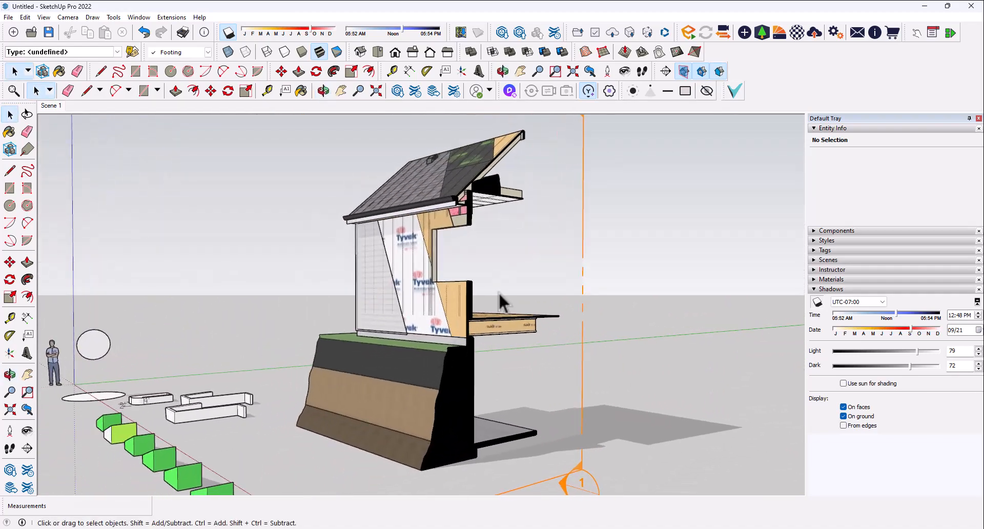
# Examine the cut wall section from its interior and exterior sides, and select the Section 1 plane.
pyautogui.scroll(3, 497, 306)
pyautogui.scroll(-5, 497, 307)
pyautogui.moveTo(498, 306); pyautogui.dragTo(295, 244, button='middle')
pyautogui.scroll(2, 329, 254)
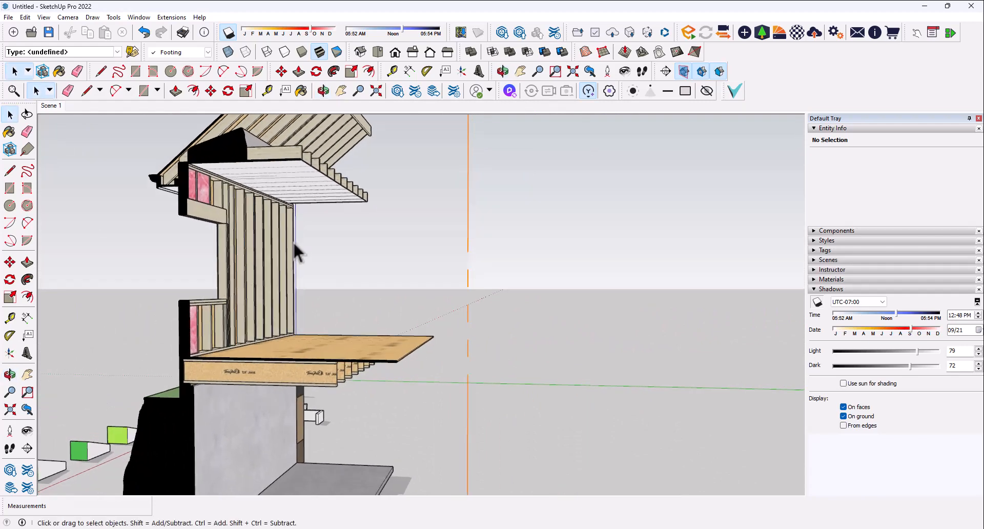
pyautogui.moveTo(207, 377); pyautogui.dragTo(393, 359, button='middle')
pyautogui.scroll(-6, 392, 358)
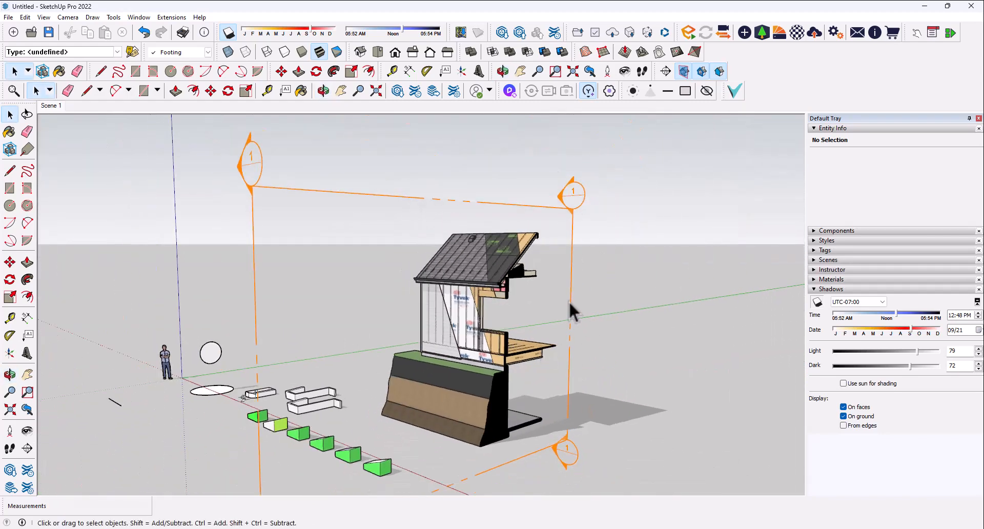
pyautogui.click(570, 304)
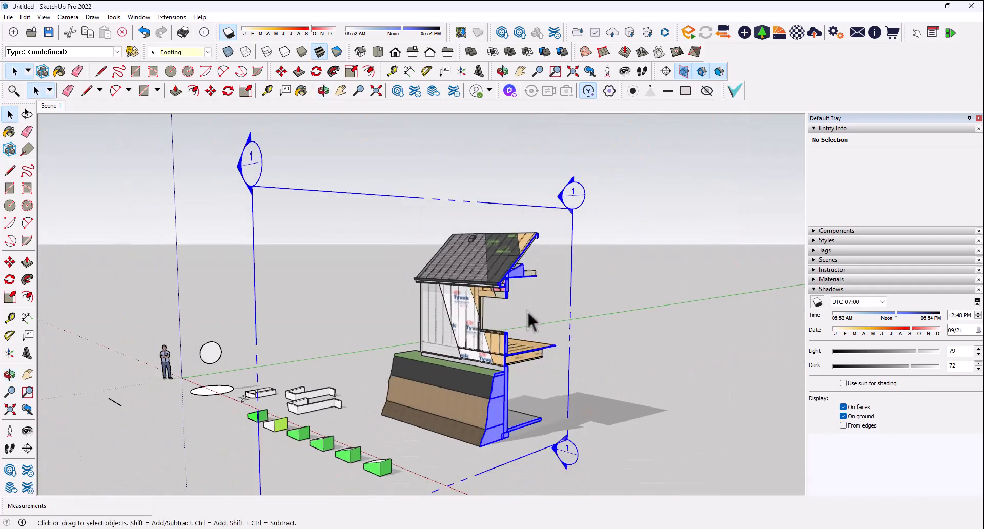
pyautogui.click(575, 311)
pyautogui.moveTo(578, 317); pyautogui.dragTo(570, 327, button='middle')
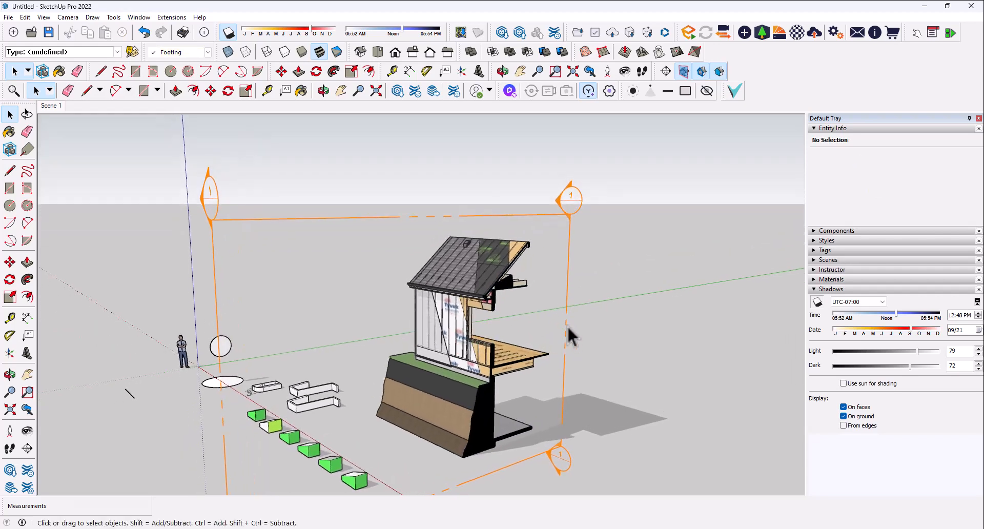
pyautogui.click(565, 325)
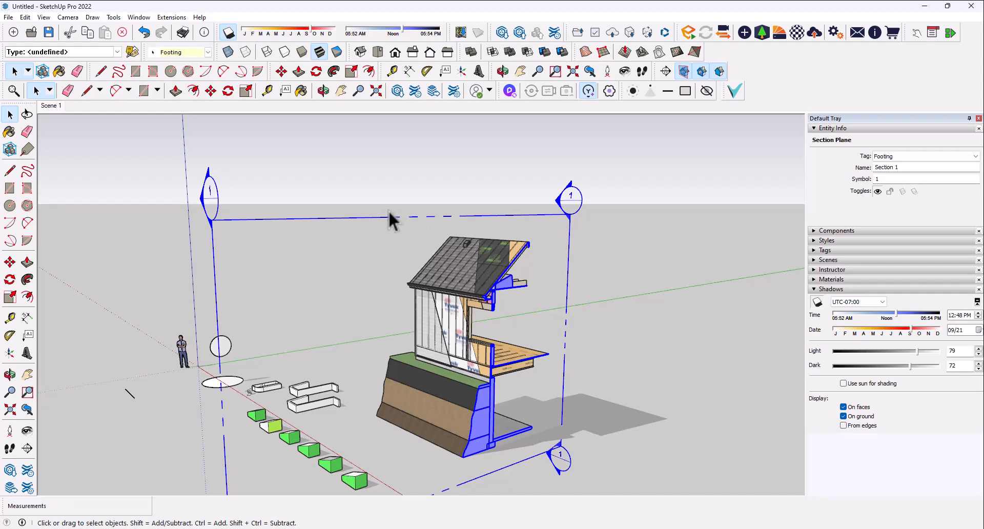
# Toggle the section plane display and the section cuts, leaving both turned off for the whole wall section.
pyautogui.click(685, 71)
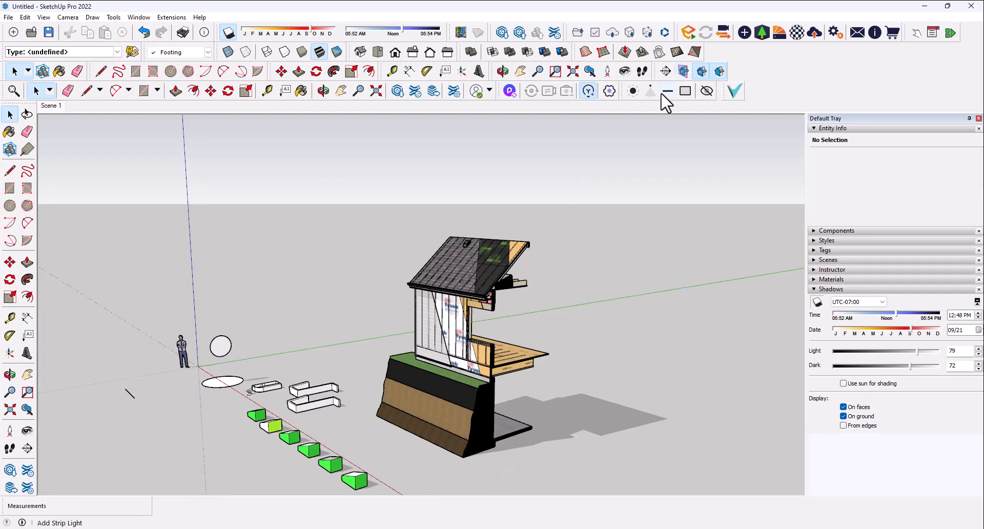
pyautogui.click(685, 72)
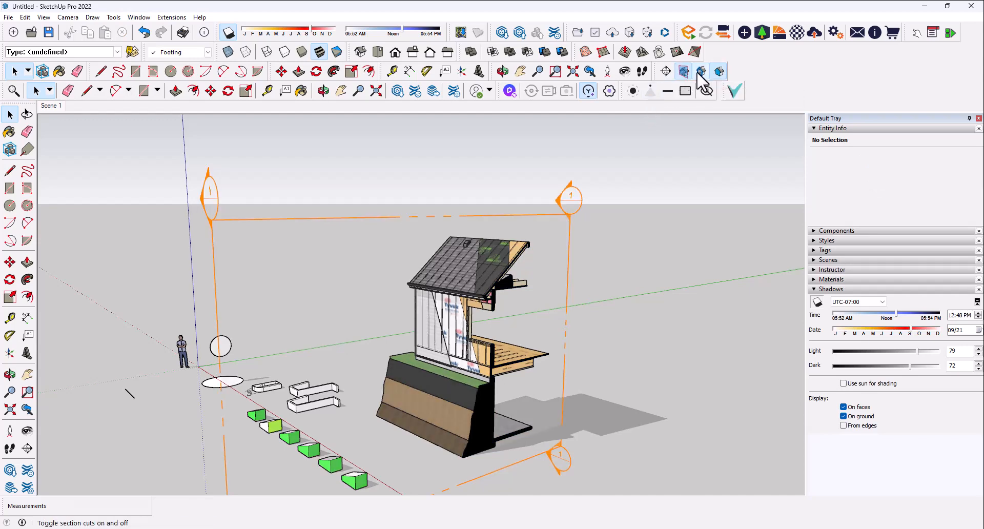
pyautogui.click(702, 72)
pyautogui.click(702, 71)
pyautogui.click(701, 73)
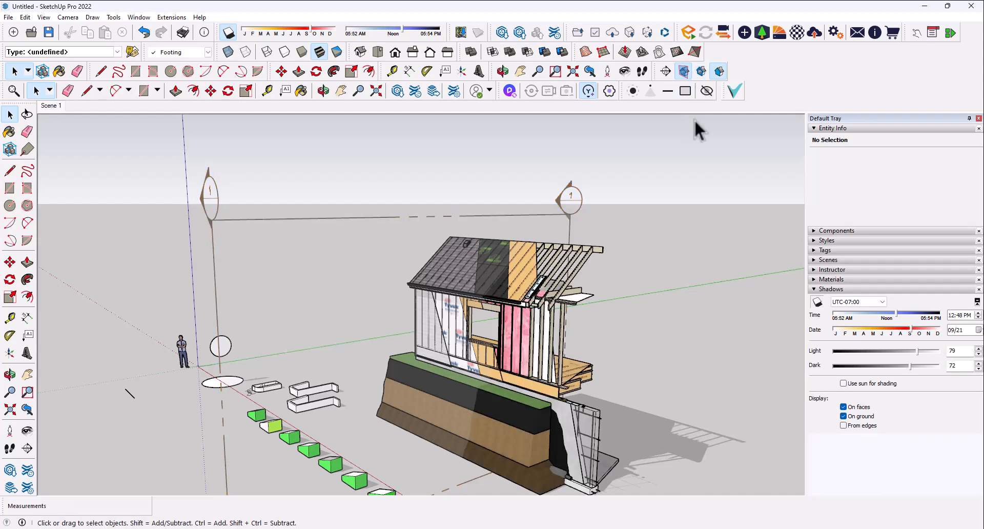
pyautogui.click(684, 72)
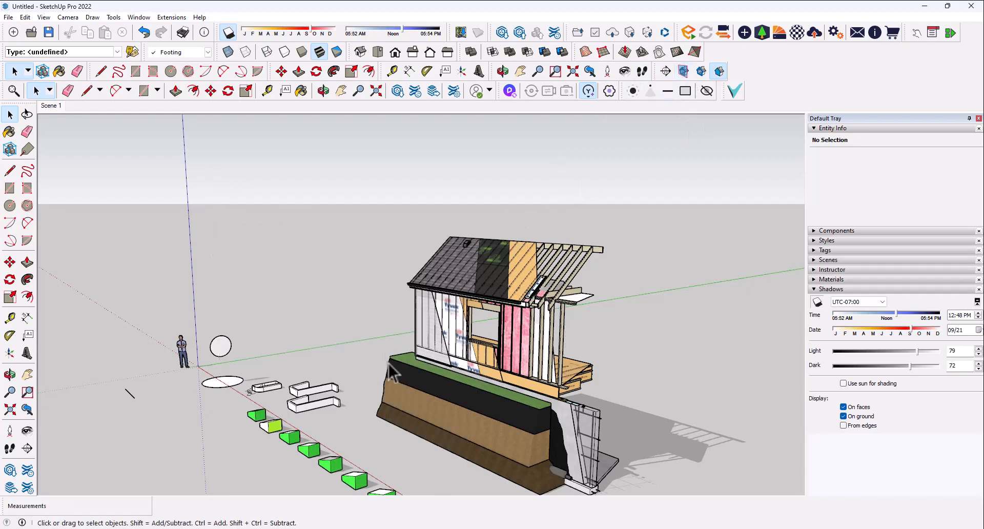
# Hide the third wedge-shaped block component in the row along the red axis.
pyautogui.moveTo(394, 365); pyautogui.dragTo(418, 375, button='middle')
pyautogui.scroll(6, 450, 450)
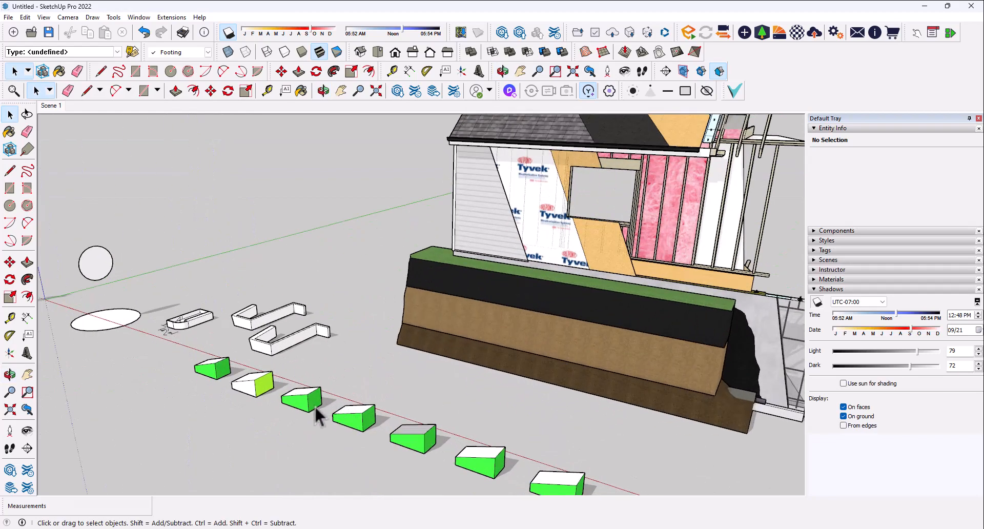
pyautogui.click(309, 404)
pyautogui.scroll(5, 308, 405)
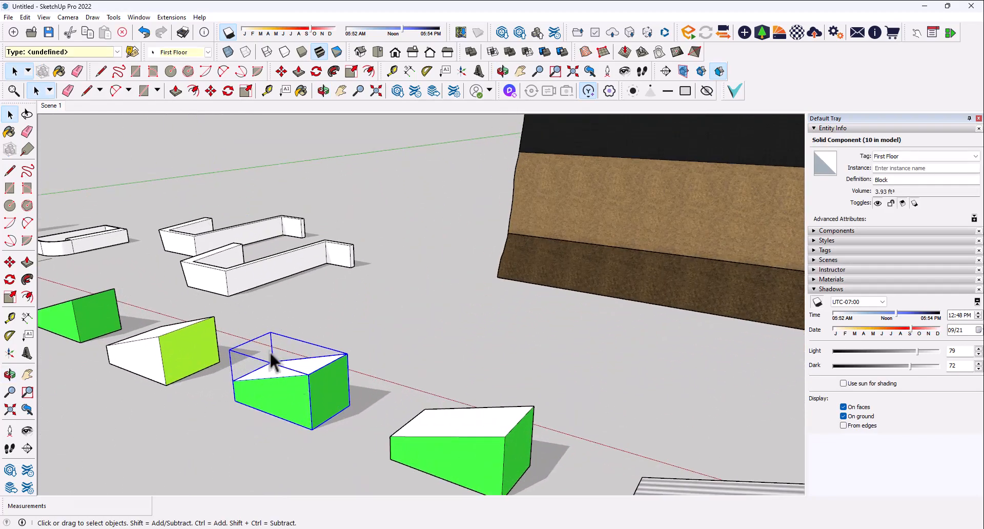
pyautogui.rightClick(332, 380)
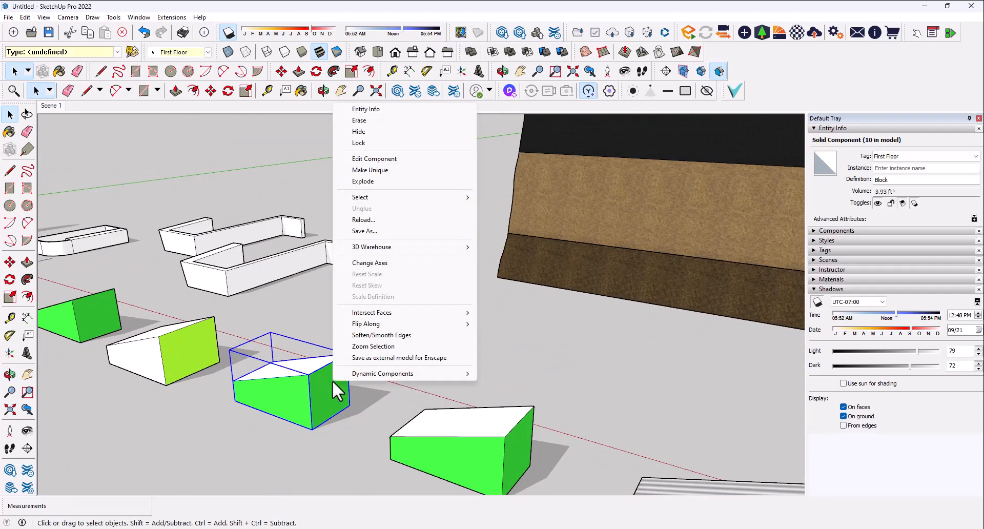
pyautogui.click(378, 131)
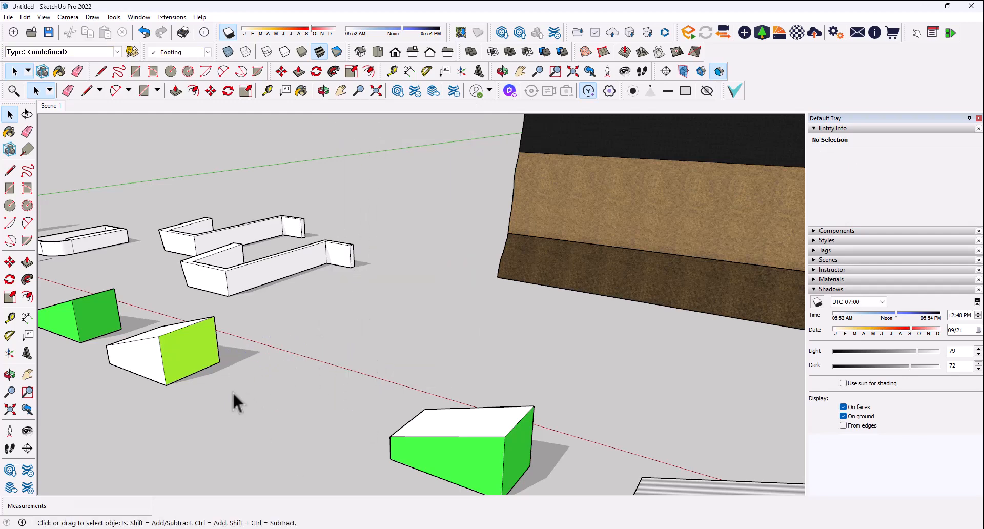
# Turn on the display of hidden objects, unhide the third block component in the row, and deselect it.
pyautogui.click(44, 17)
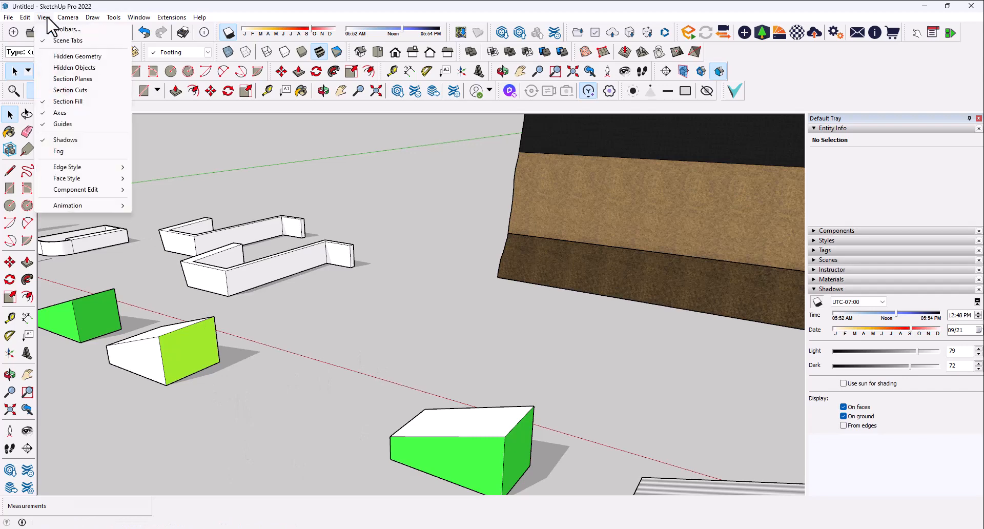
pyautogui.click(72, 67)
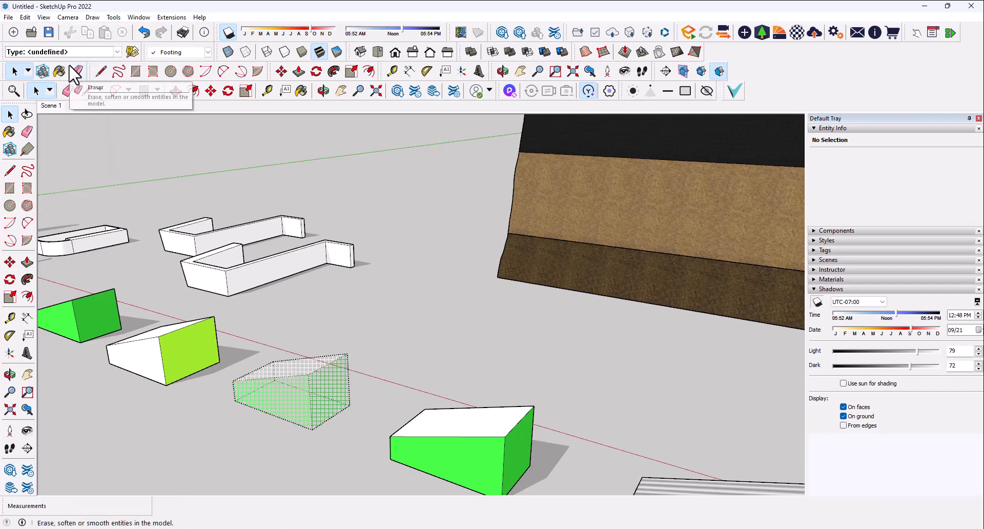
pyautogui.moveTo(315, 412); pyautogui.dragTo(335, 450, button='middle')
pyautogui.click(303, 400)
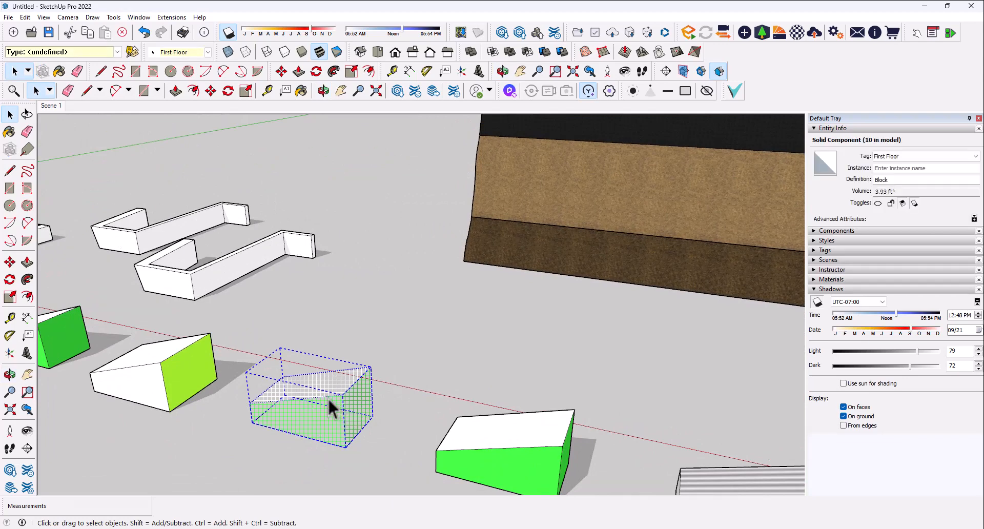
pyautogui.rightClick(329, 400)
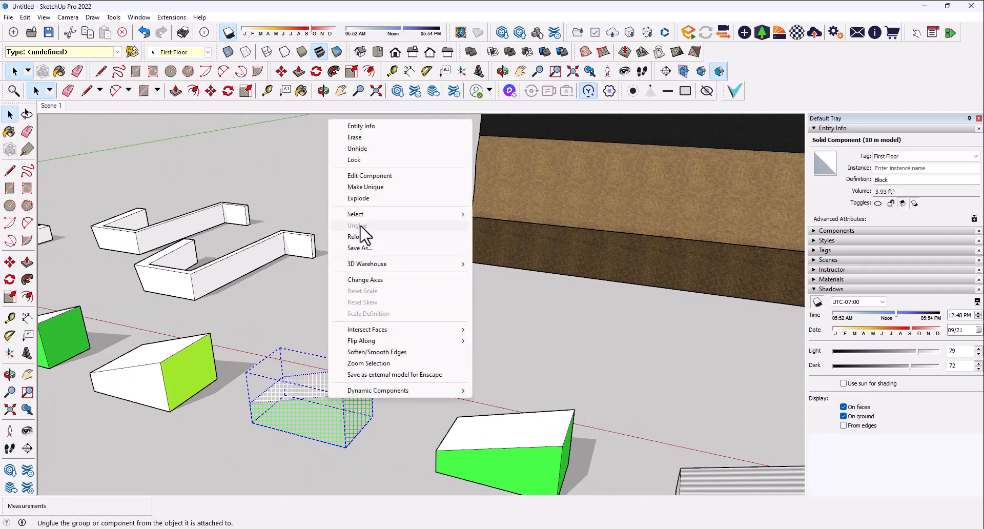
pyautogui.click(373, 150)
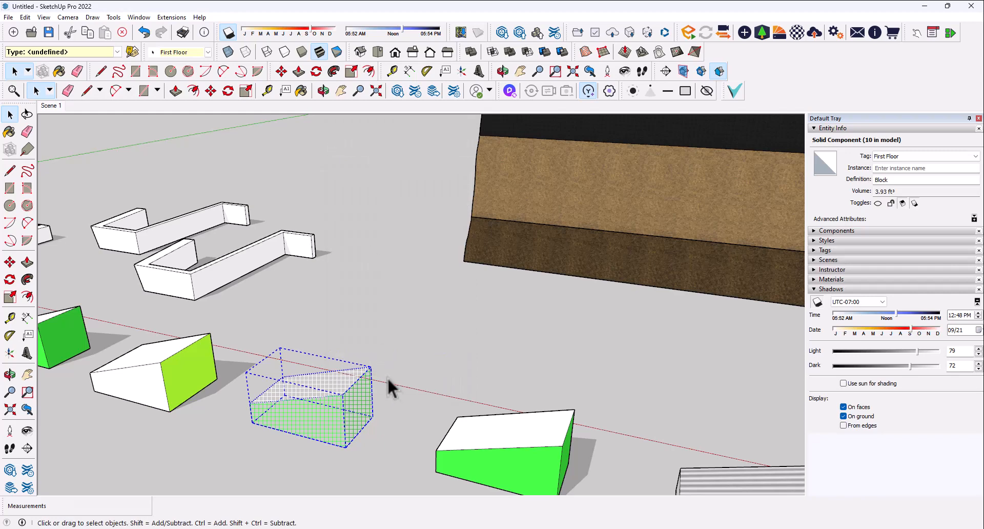
pyautogui.click(380, 314)
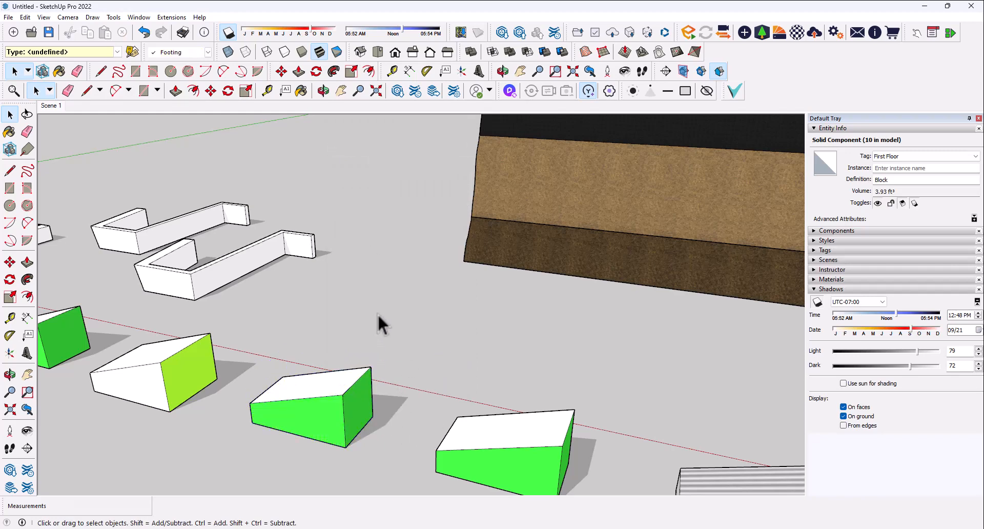
# Turn off the display of hidden objects and bring the row of blocks and wall section back into view.
pyautogui.click(43, 17)
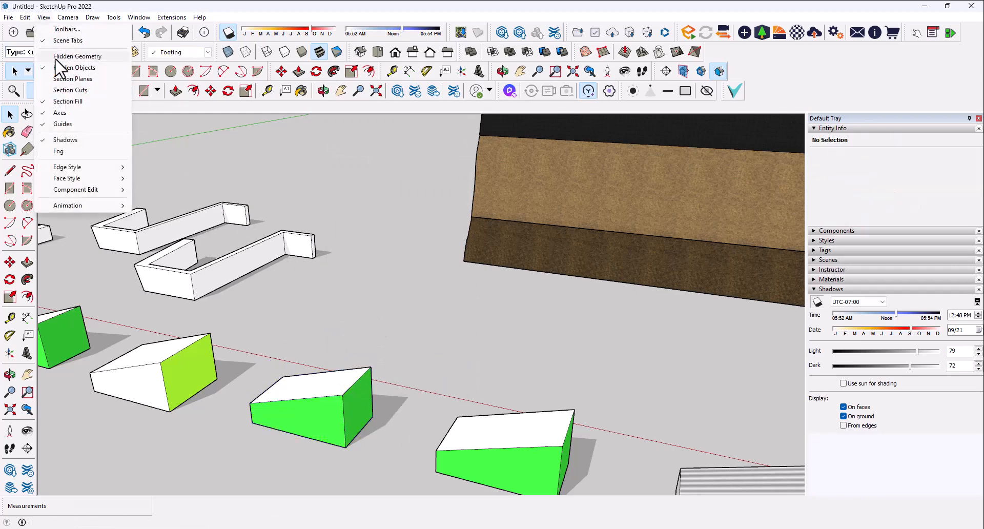
pyautogui.click(65, 68)
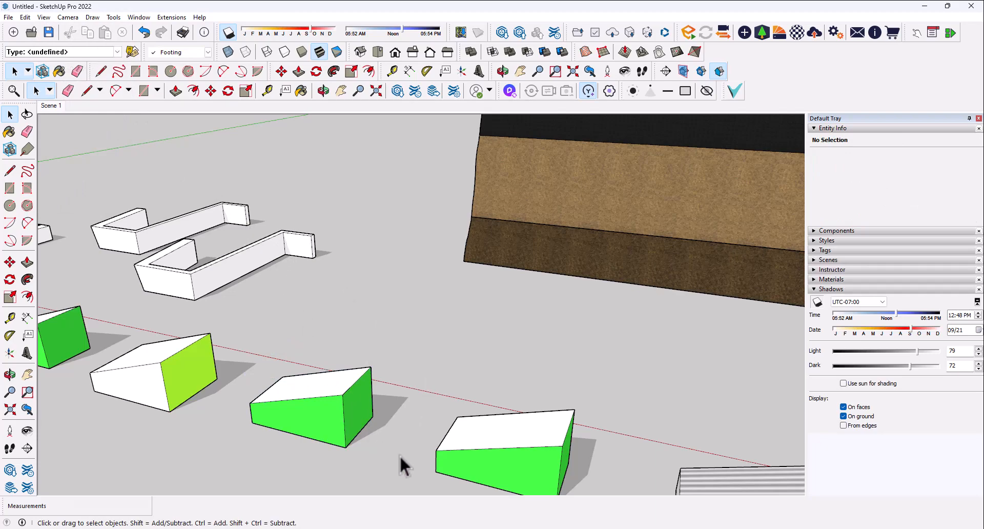
pyautogui.scroll(-10, 404, 454)
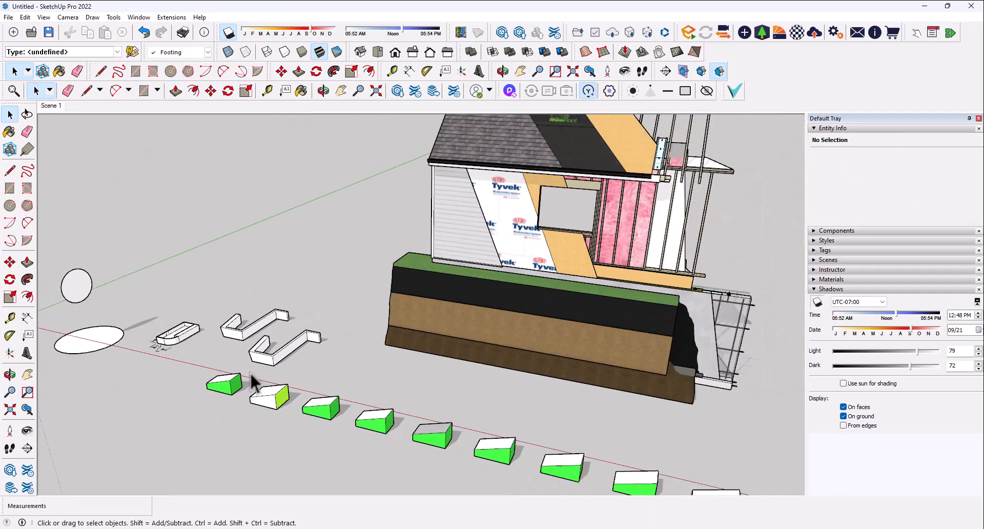
pyautogui.scroll(-2, 255, 382)
pyautogui.moveTo(577, 373); pyautogui.dragTo(480, 349, button='middle')
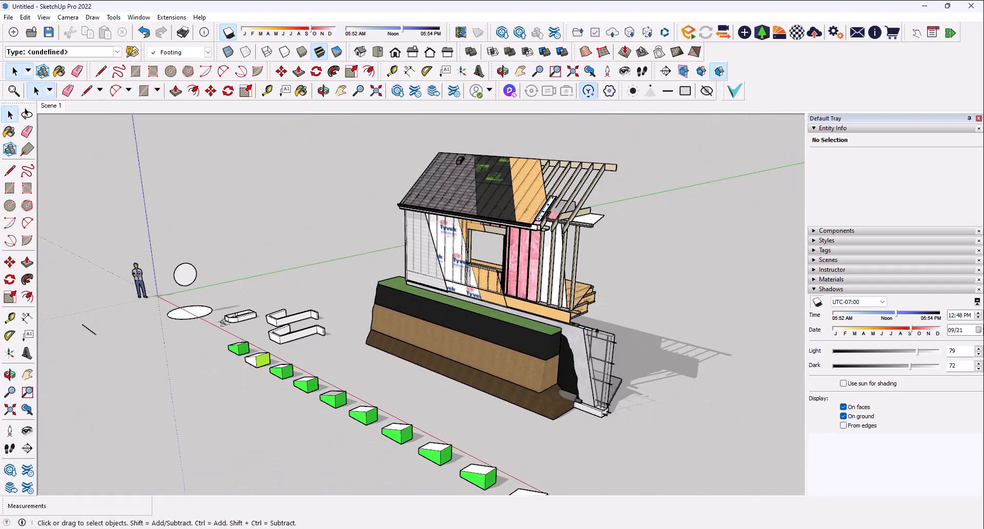